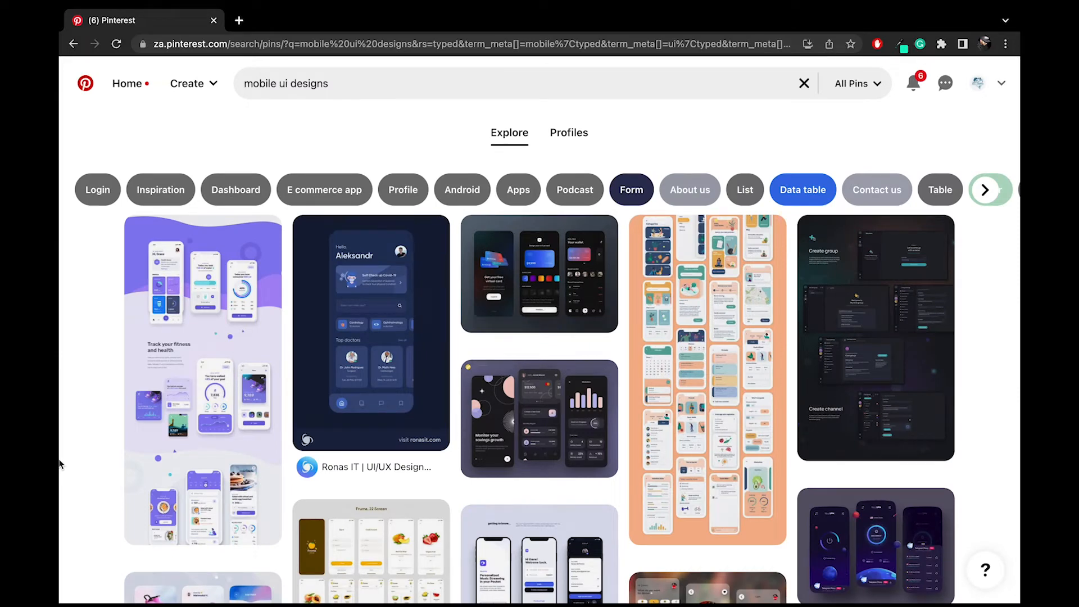
Step: Open the MDlive health care app pin from the search results and browse the similar designs
{"action": "left_click", "coordinate": [371, 357]}
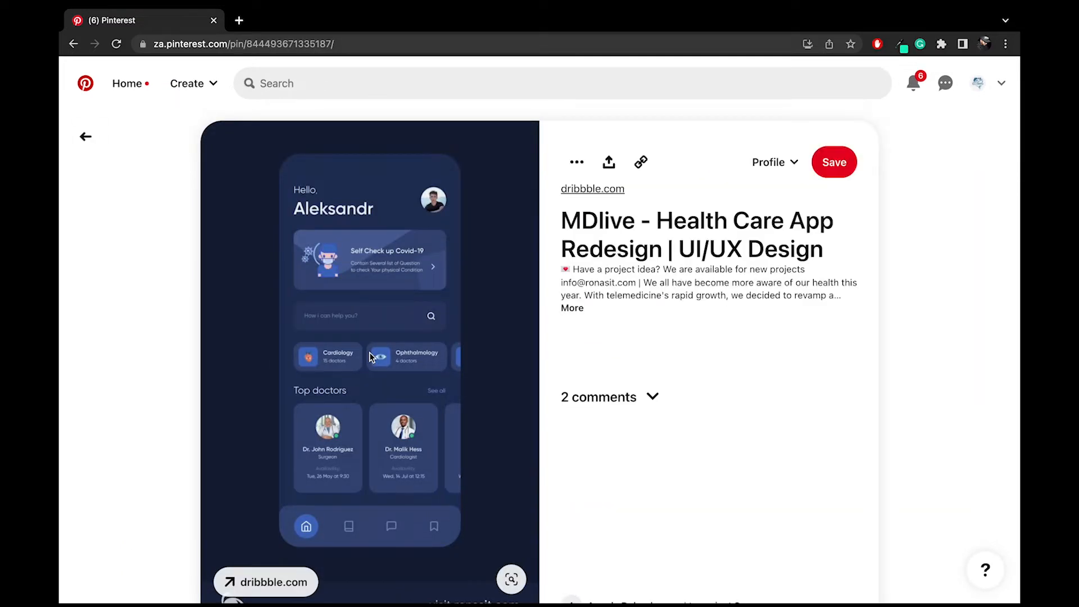
{"action": "scroll", "coordinate": [370, 357], "scroll_direction": "down", "scroll_amount": 8}
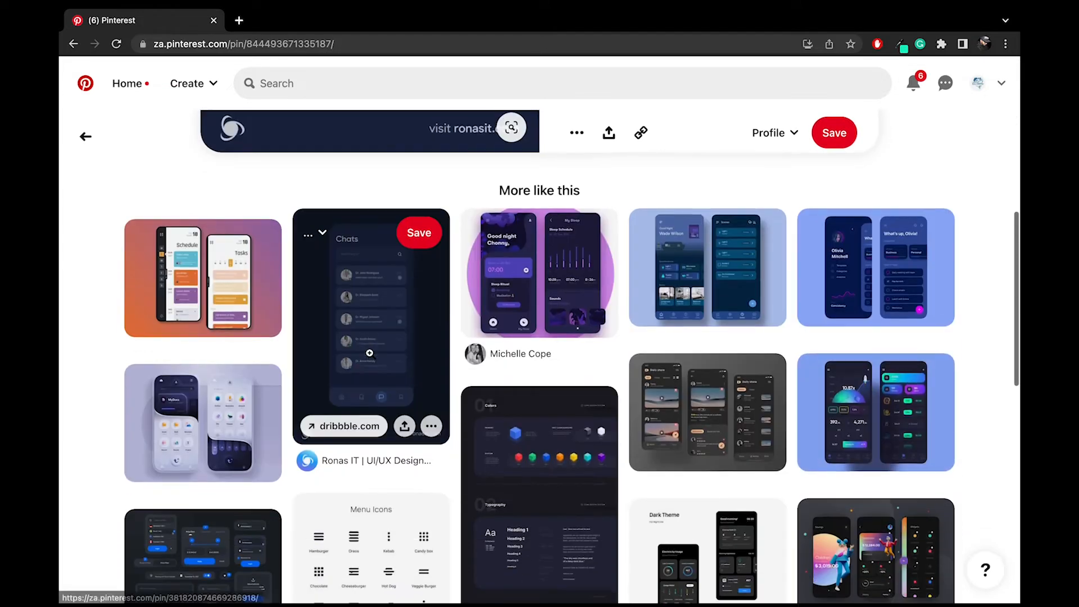
{"action": "scroll", "coordinate": [370, 352], "scroll_direction": "down", "scroll_amount": 2}
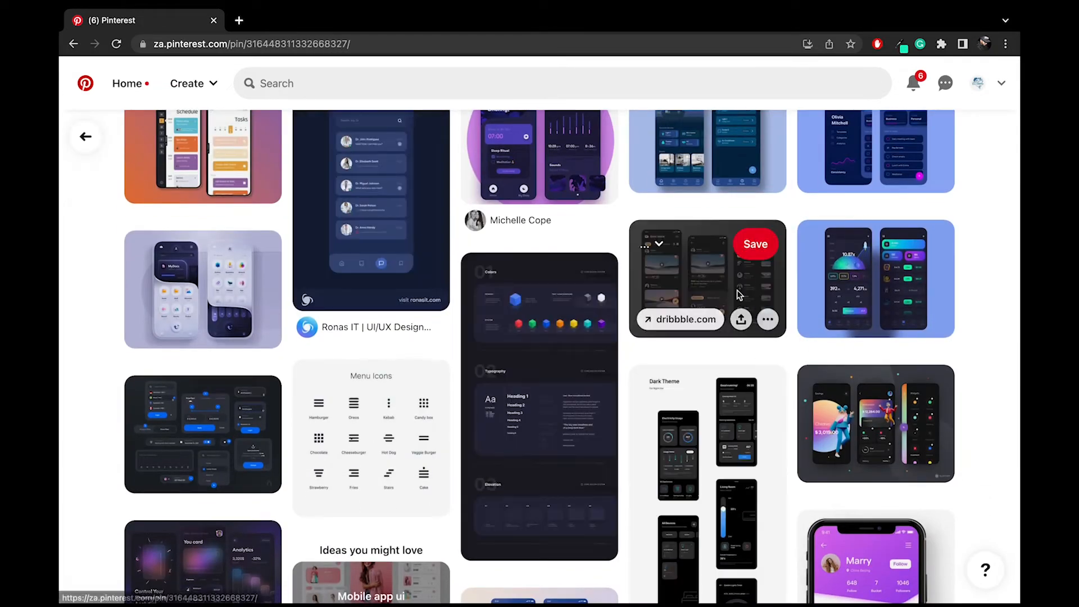
Step: Open the Short video app pin and look through the related mobile app designs
{"action": "left_click", "coordinate": [737, 290]}
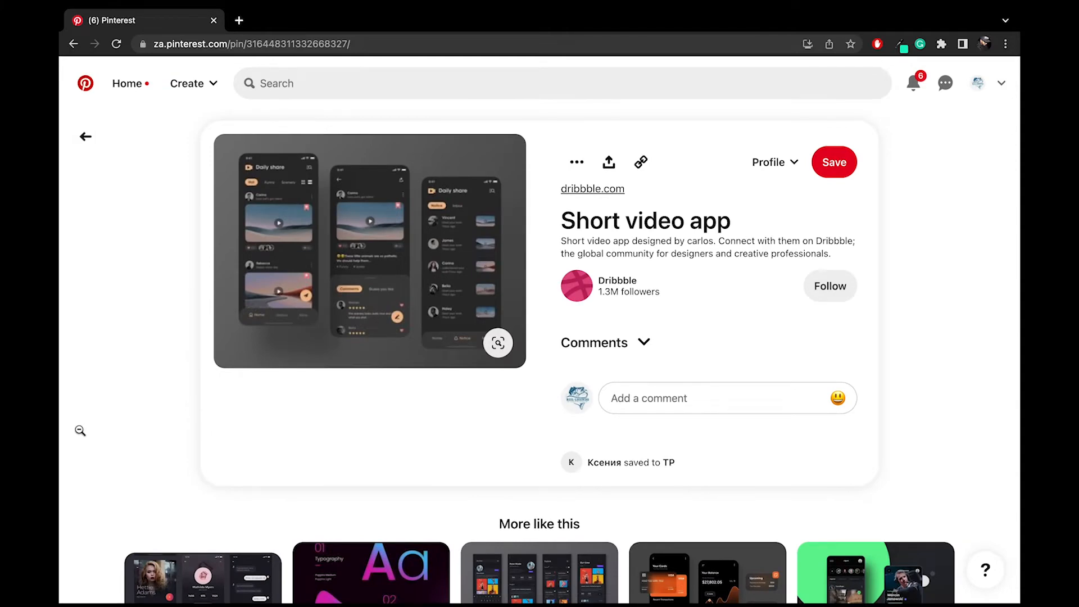
{"action": "scroll", "coordinate": [80, 430], "scroll_direction": "down", "scroll_amount": 8}
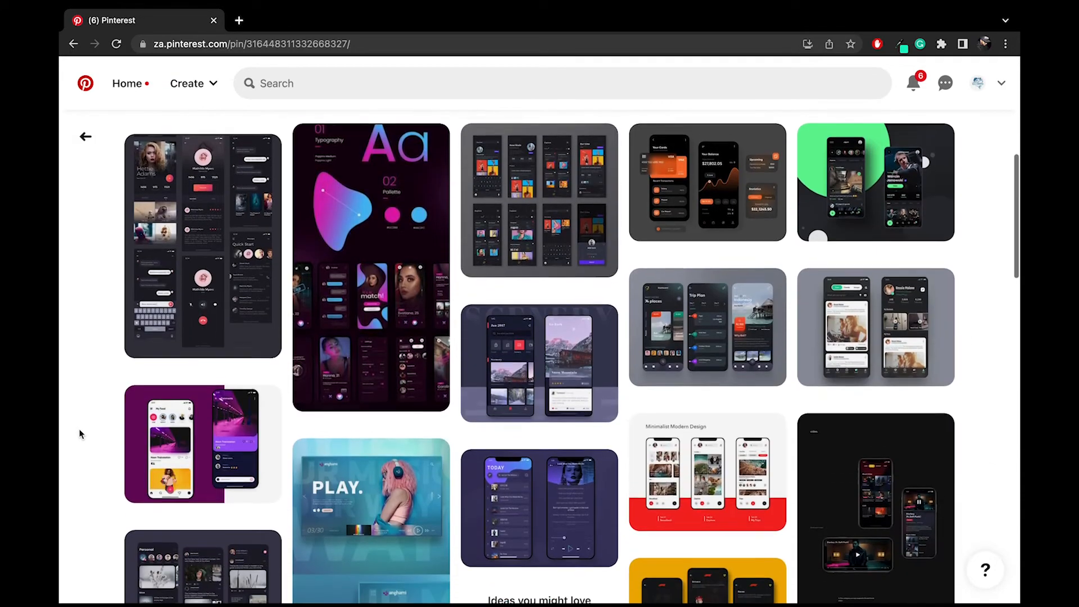
{"action": "scroll", "coordinate": [80, 433], "scroll_direction": "down", "scroll_amount": 4}
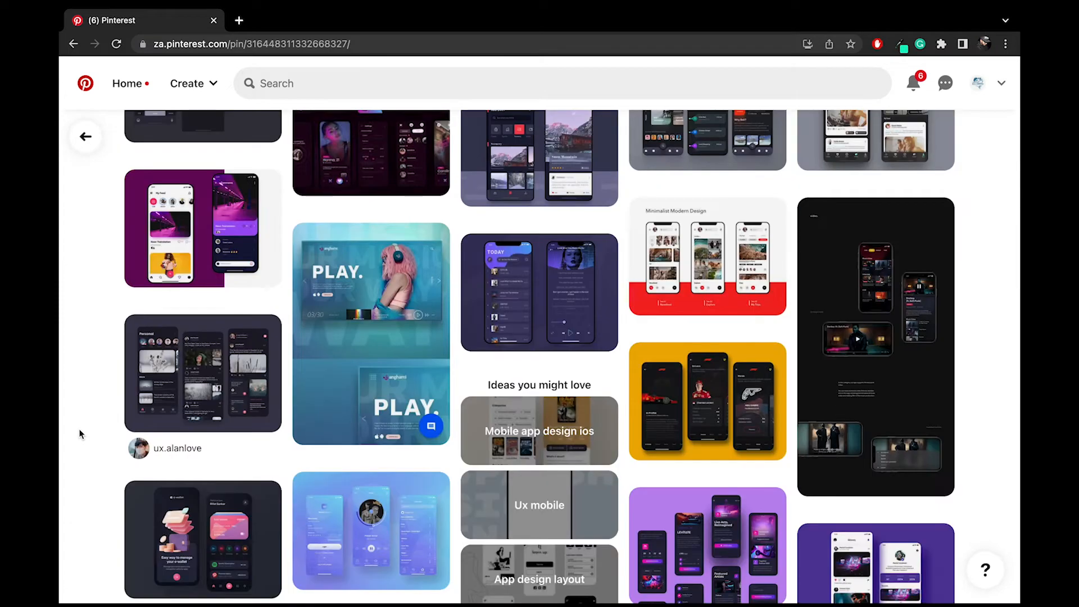
{"action": "scroll", "coordinate": [79, 434], "scroll_direction": "down", "scroll_amount": 5}
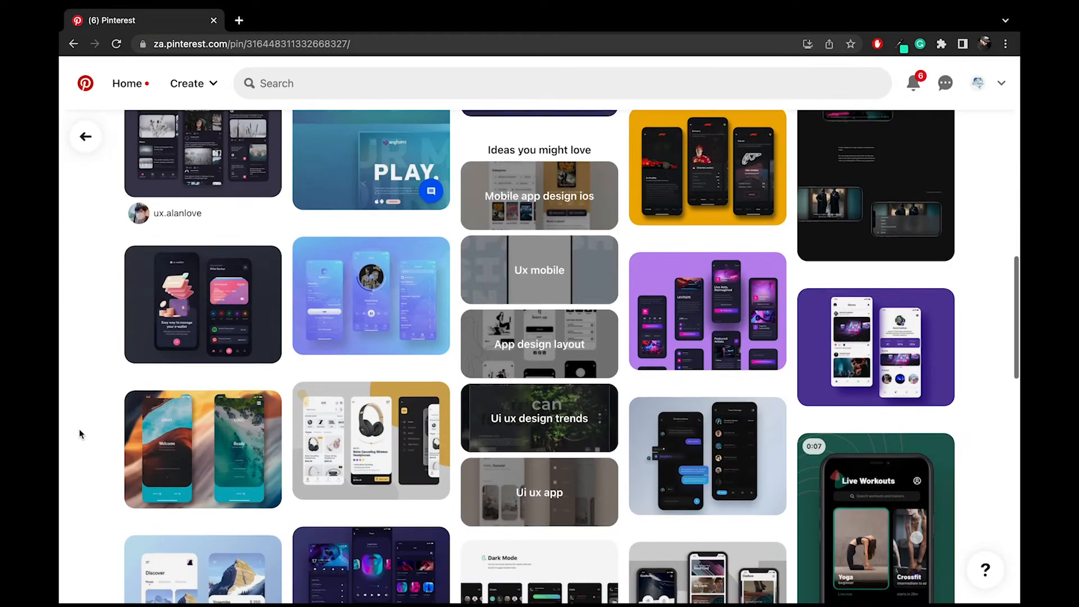
{"action": "scroll", "coordinate": [79, 433], "scroll_direction": "down", "scroll_amount": 3}
{"action": "scroll", "coordinate": [80, 433], "scroll_direction": "up", "scroll_amount": 15}
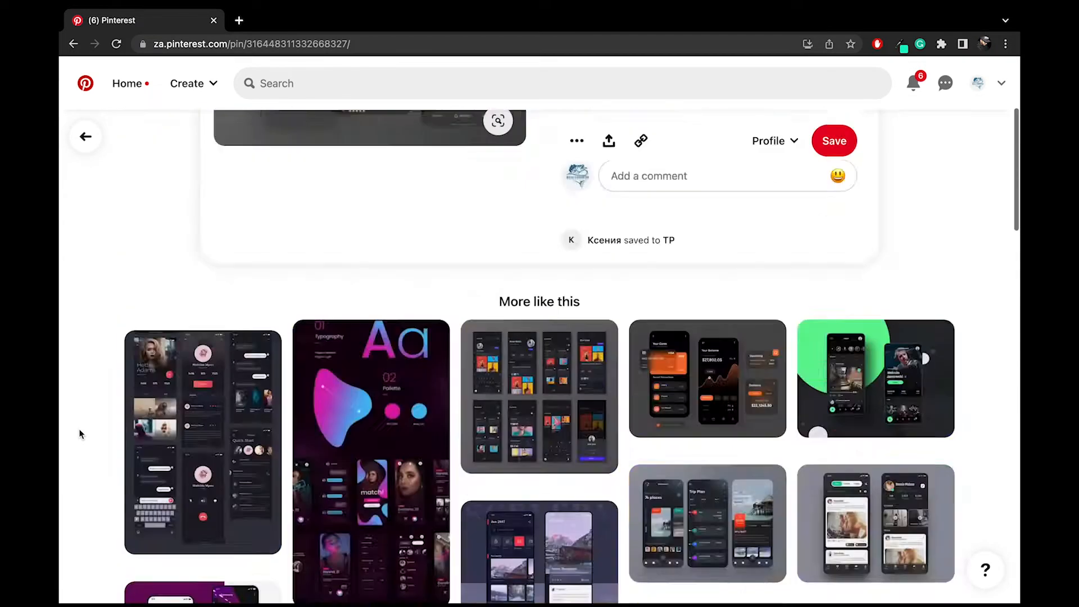
Step: Save the dark pin showing eight app screens to the profile and return to the Short video app pin
{"action": "scroll", "coordinate": [80, 433], "scroll_direction": "down", "scroll_amount": 9}
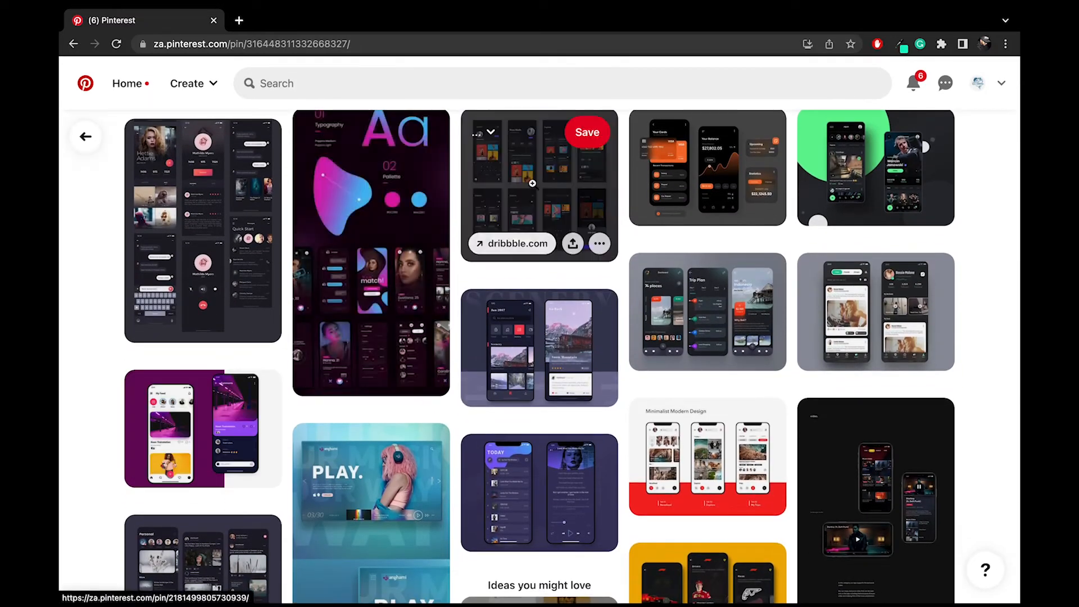
{"action": "left_click", "coordinate": [531, 184]}
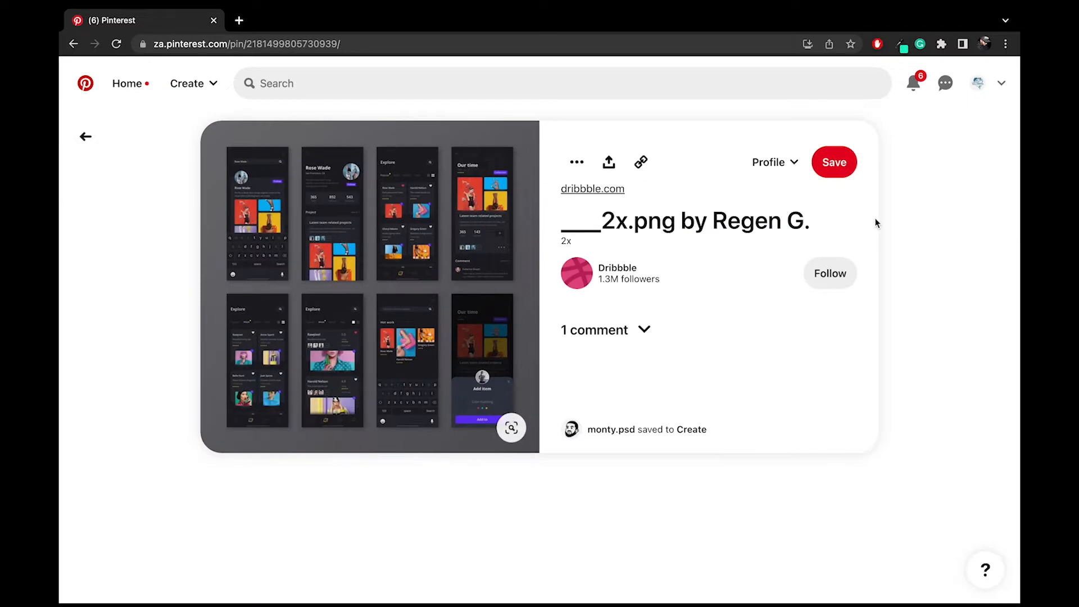
{"action": "left_click", "coordinate": [832, 169]}
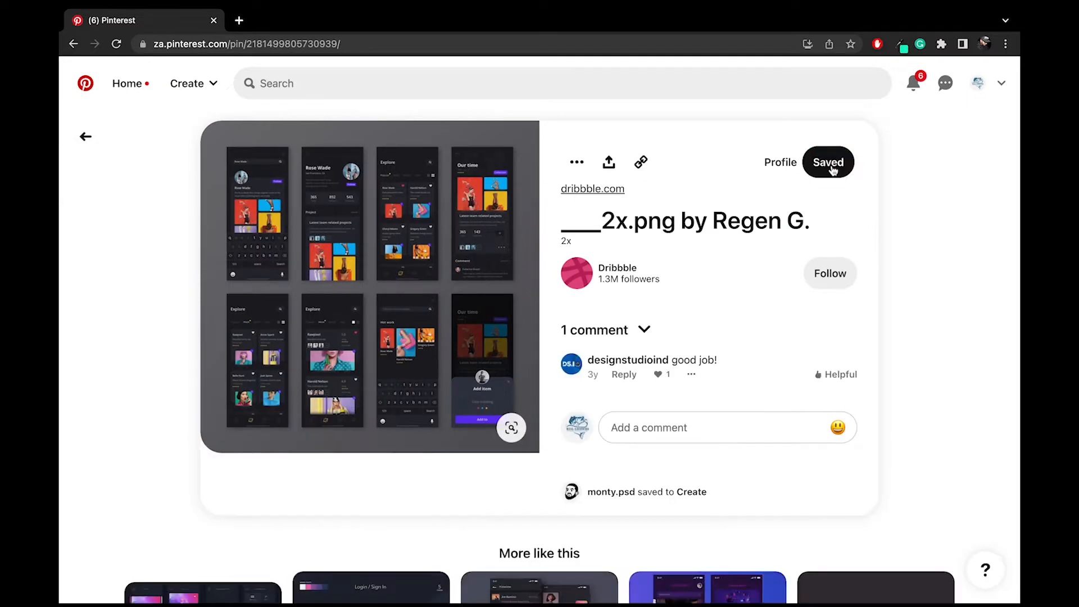
{"action": "key", "text": "alt+Left"}
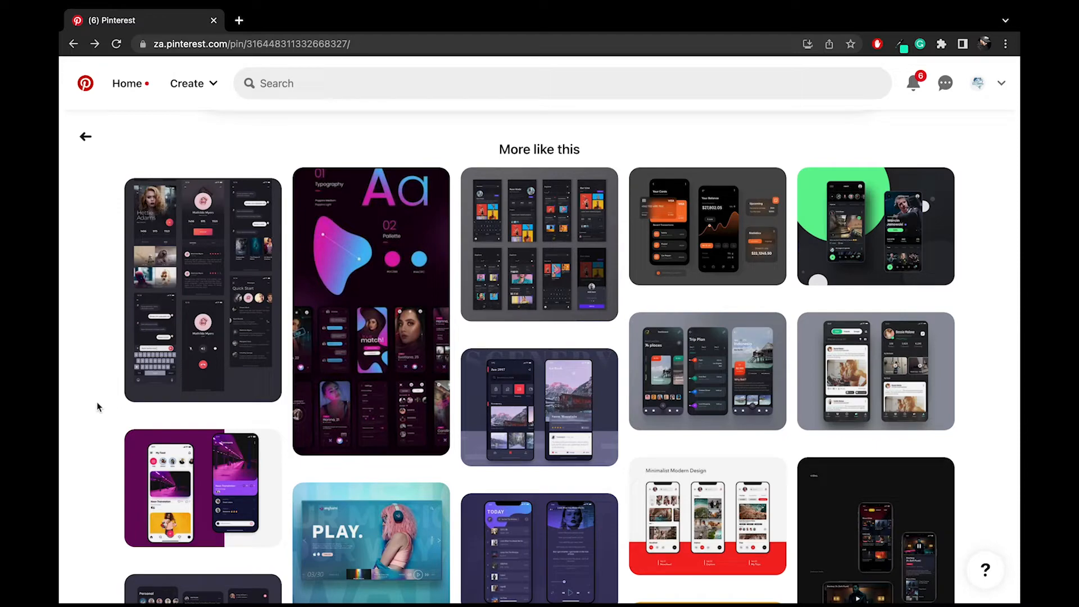
Step: Open the dark finance app pin with teal accents and save it to the Mobile App Designs board
{"action": "scroll", "coordinate": [96, 402], "scroll_direction": "down", "scroll_amount": 20}
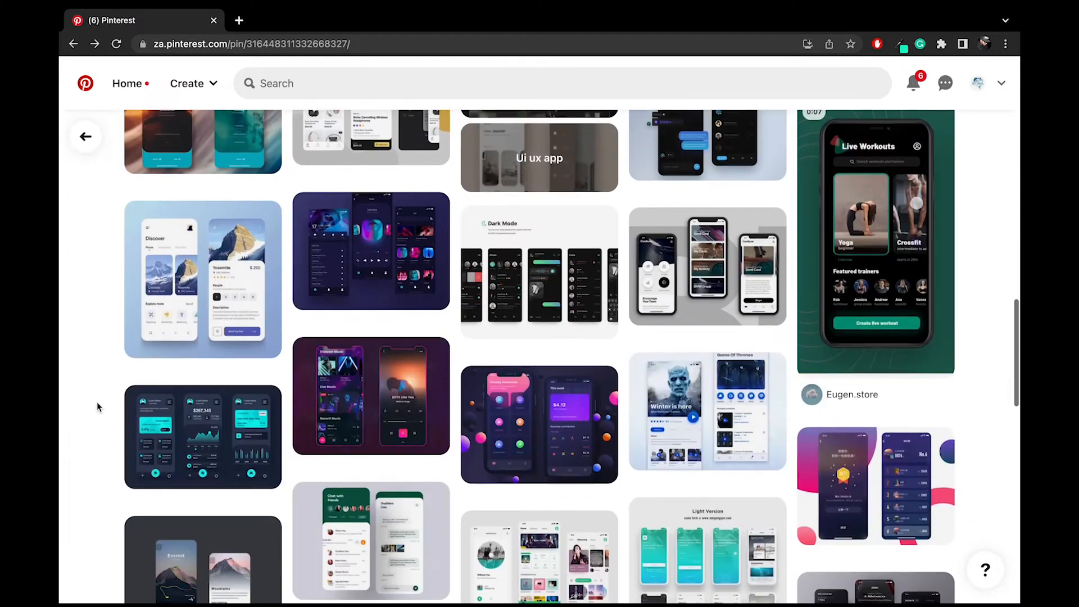
{"action": "left_click", "coordinate": [195, 441]}
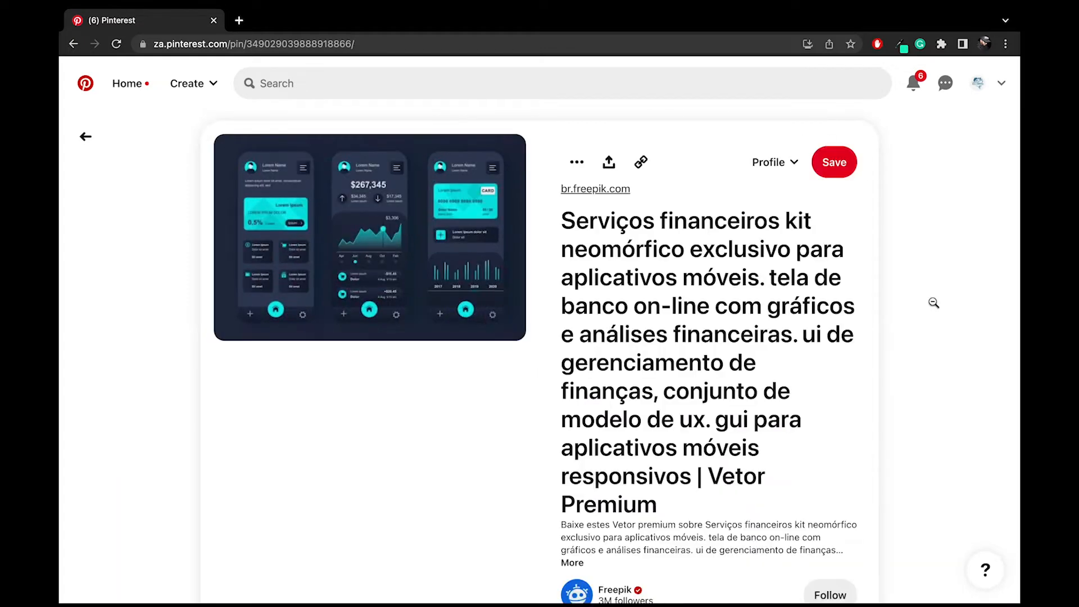
{"action": "left_click", "coordinate": [795, 164]}
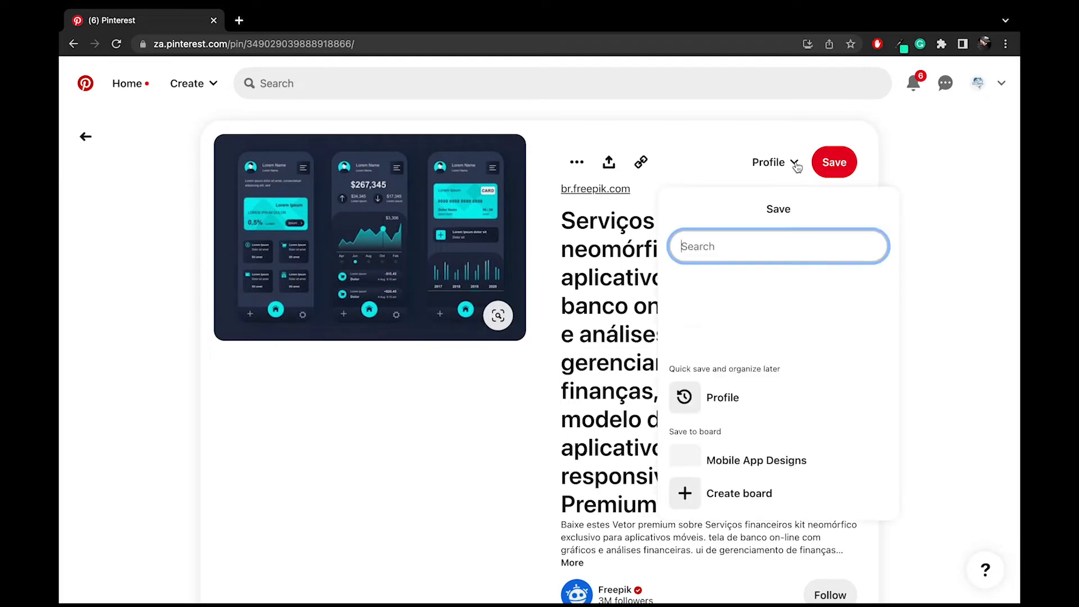
{"action": "mouse_move", "coordinate": [740, 361]}
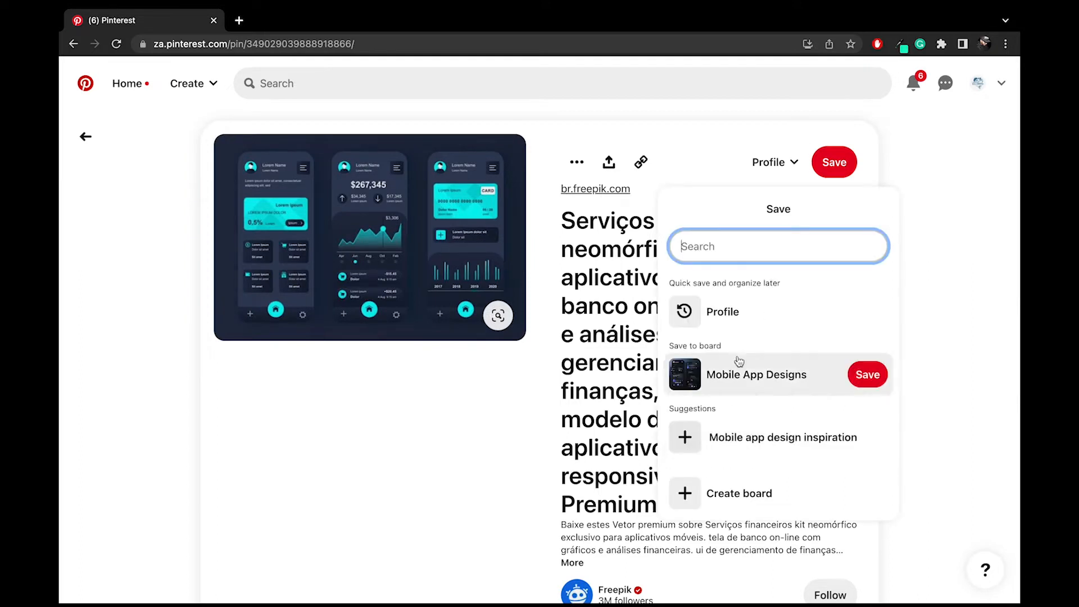
{"action": "left_click", "coordinate": [854, 380]}
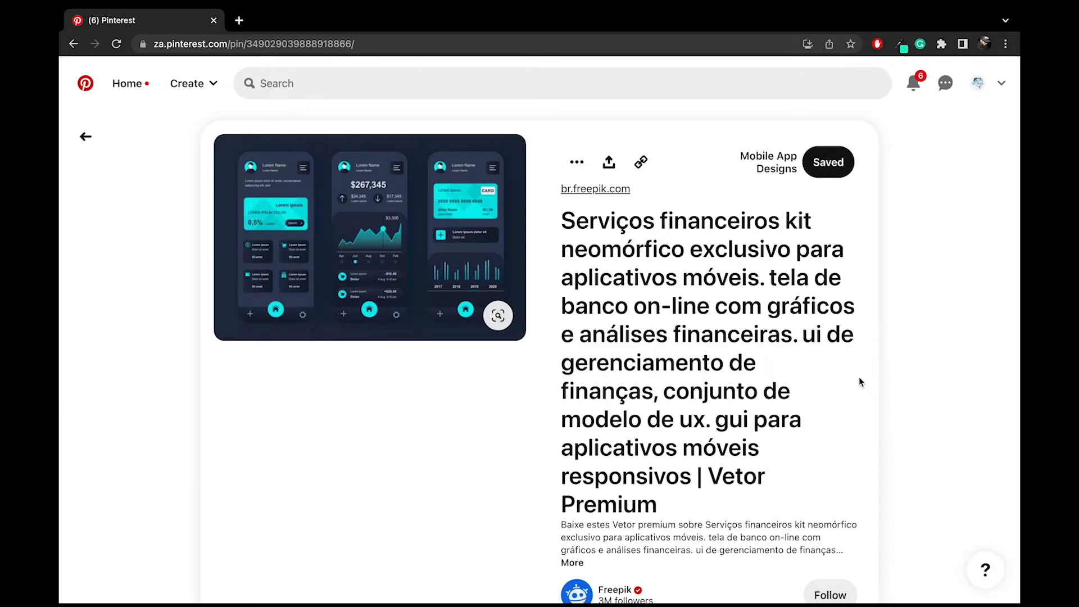
Step: Open the Mobile App Designs board from the own profile and look over its saved pins
{"action": "left_click", "coordinate": [979, 88]}
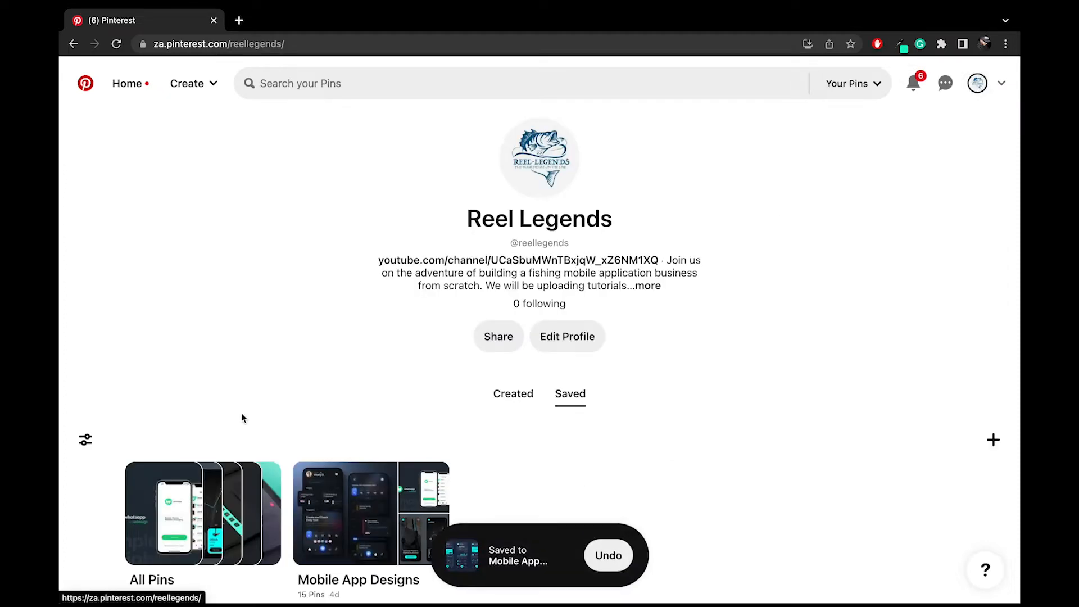
{"action": "left_click", "coordinate": [360, 519]}
{"action": "scroll", "coordinate": [359, 517], "scroll_direction": "down", "scroll_amount": 5}
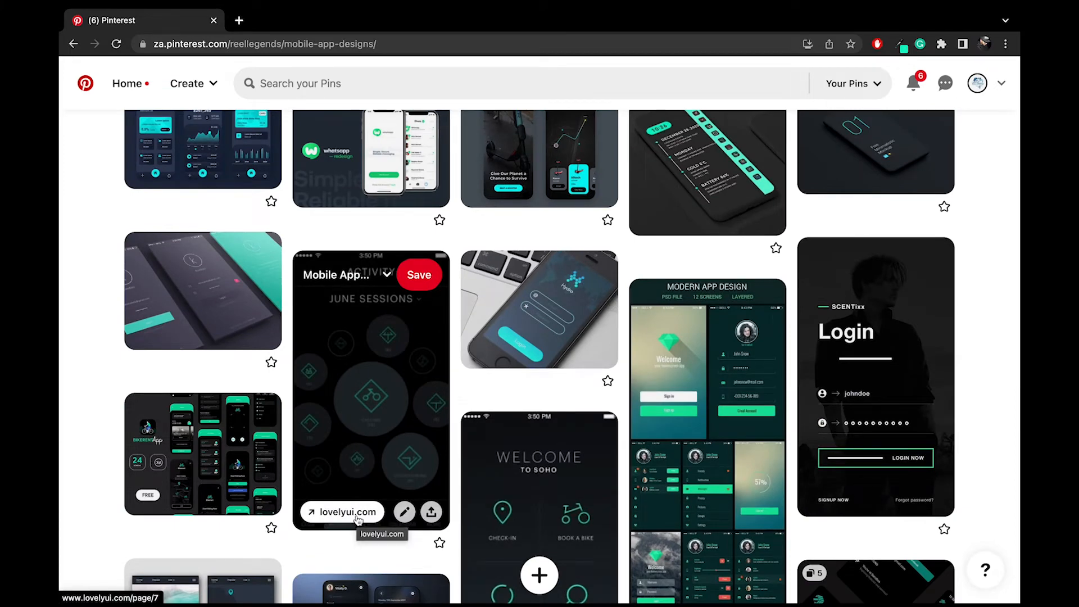
{"action": "scroll", "coordinate": [358, 519], "scroll_direction": "up", "scroll_amount": 2}
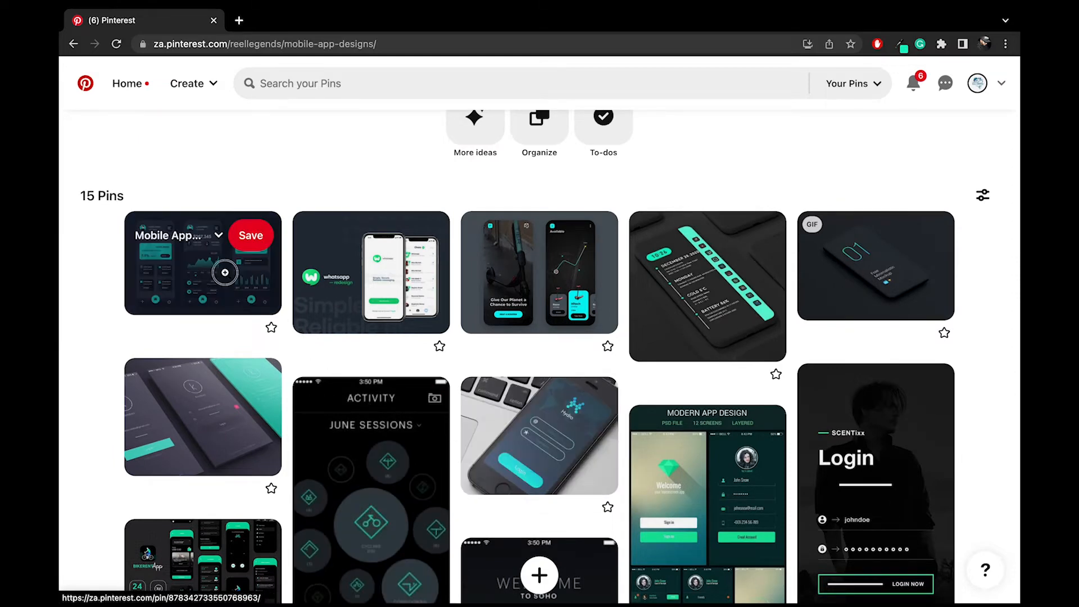
Step: View the board's teal finance app, dark phone mockup and Activity screen pins one by one, returning to the board after each
{"action": "left_click", "coordinate": [224, 272]}
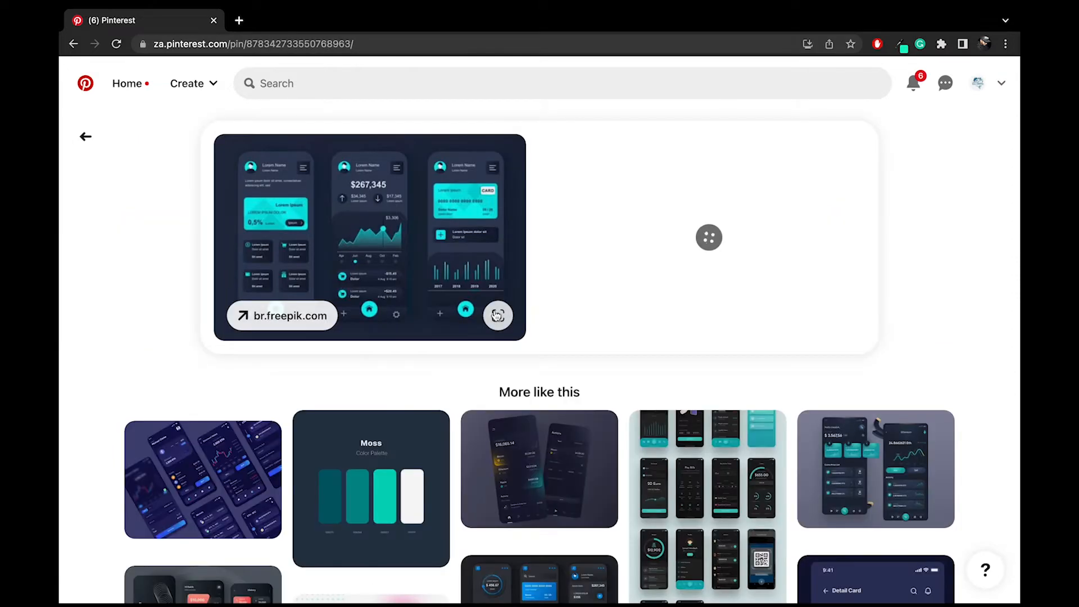
{"action": "left_click", "coordinate": [86, 136]}
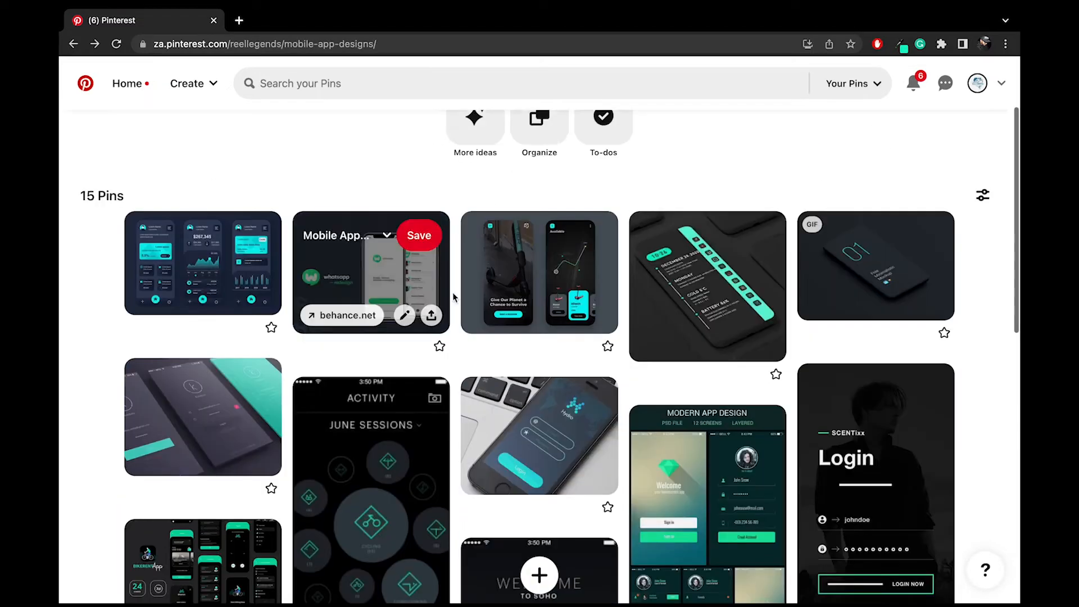
{"action": "left_click", "coordinate": [663, 282]}
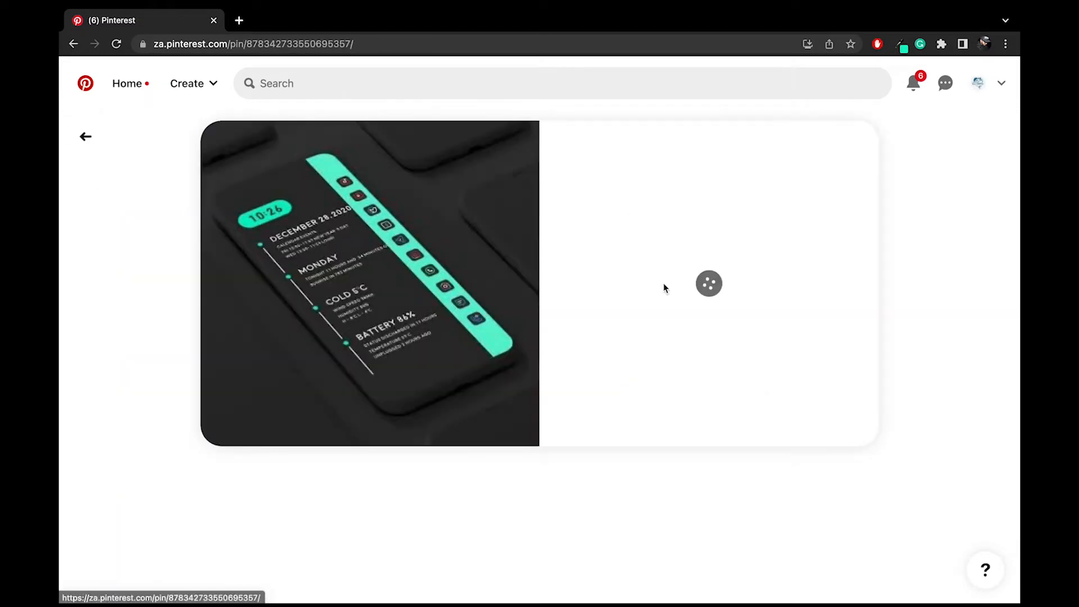
{"action": "left_click", "coordinate": [85, 136]}
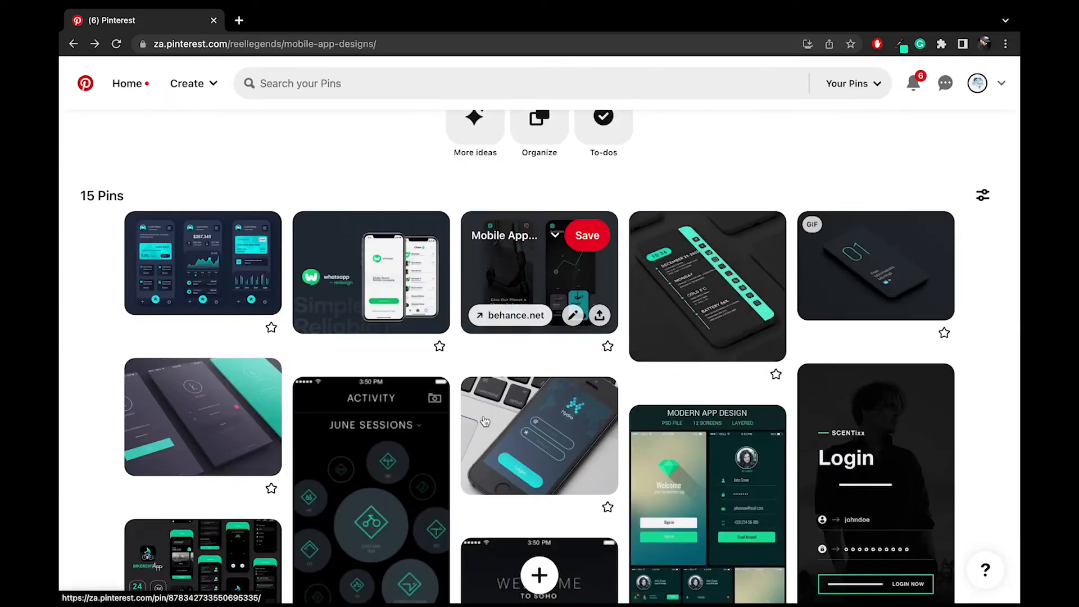
{"action": "left_click", "coordinate": [383, 503]}
{"action": "key", "text": "alt+Left"}
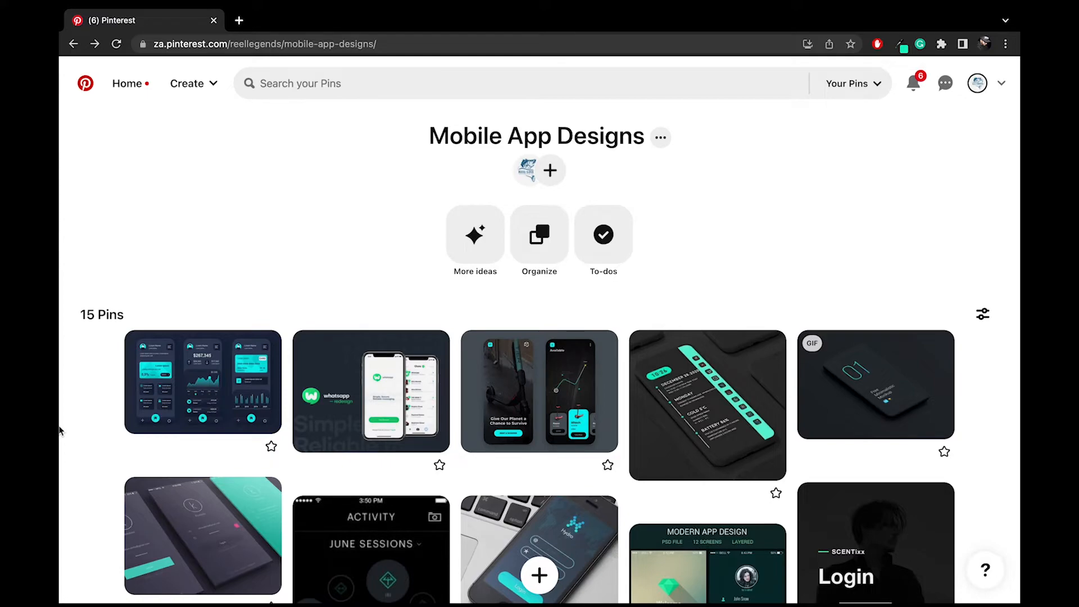
Step: Look through the board's pins and inspect the Whatsapp UI/UX Re-design pin, returning to the board
{"action": "scroll", "coordinate": [61, 431], "scroll_direction": "down", "scroll_amount": 10}
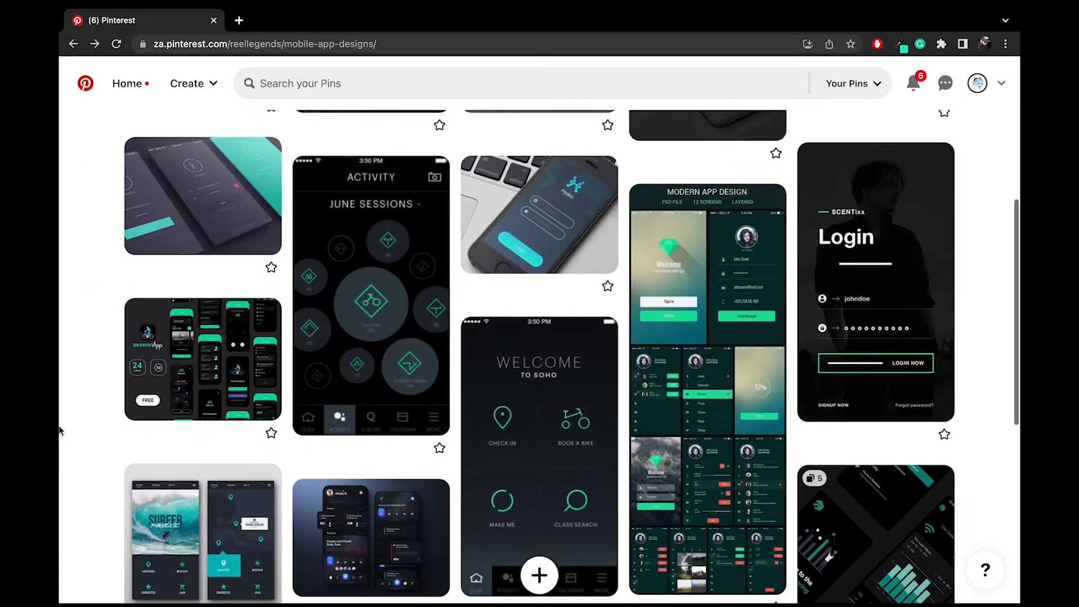
{"action": "scroll", "coordinate": [60, 430], "scroll_direction": "up", "scroll_amount": 7}
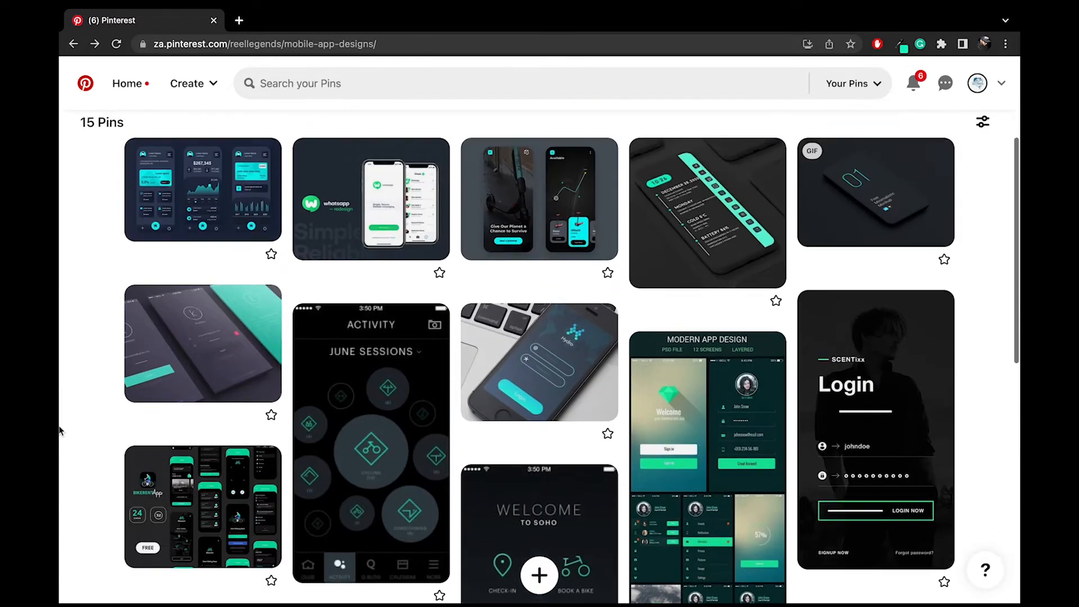
{"action": "scroll", "coordinate": [60, 430], "scroll_direction": "up", "scroll_amount": 2}
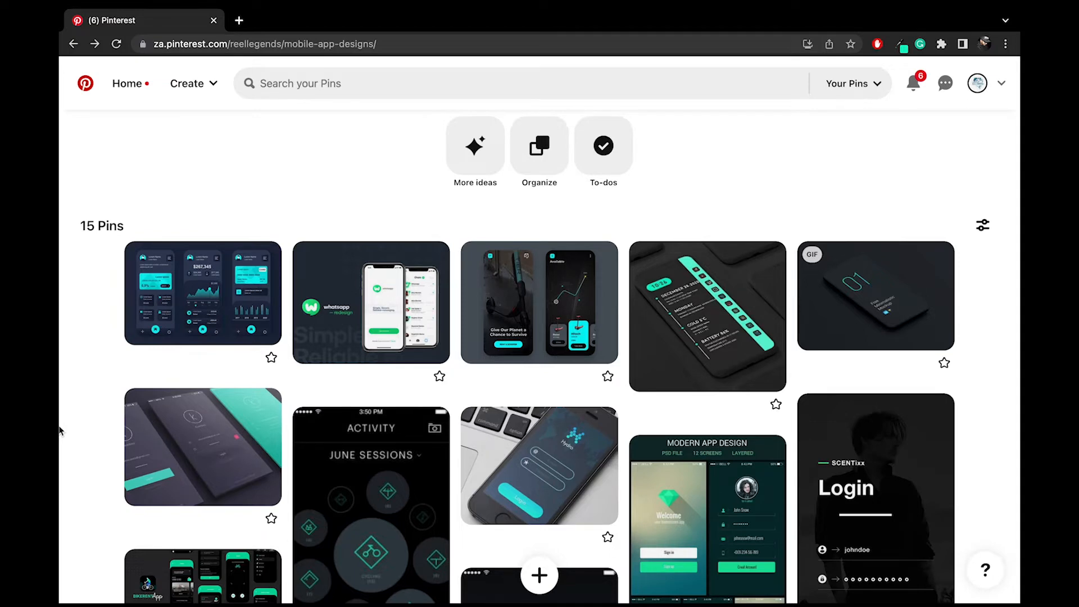
{"action": "scroll", "coordinate": [61, 488], "scroll_direction": "up", "scroll_amount": 1}
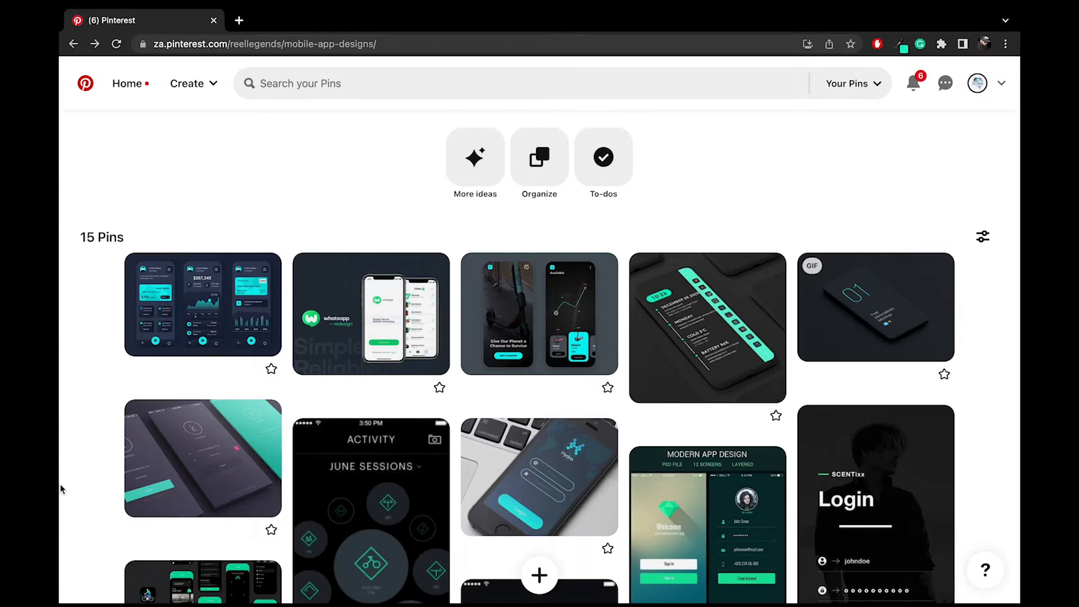
{"action": "left_click", "coordinate": [361, 311]}
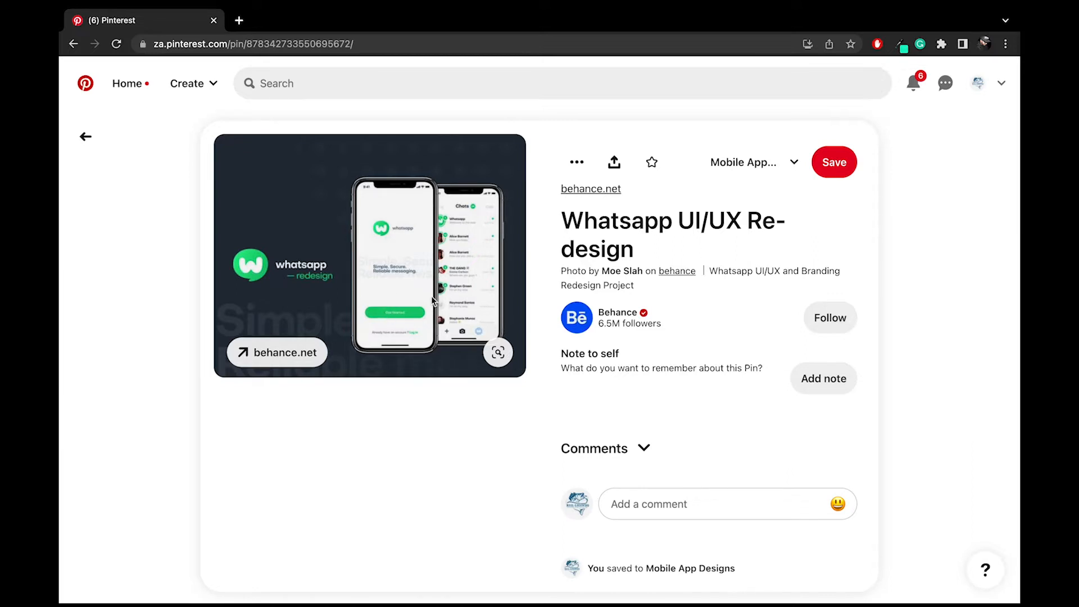
{"action": "left_click", "coordinate": [86, 137]}
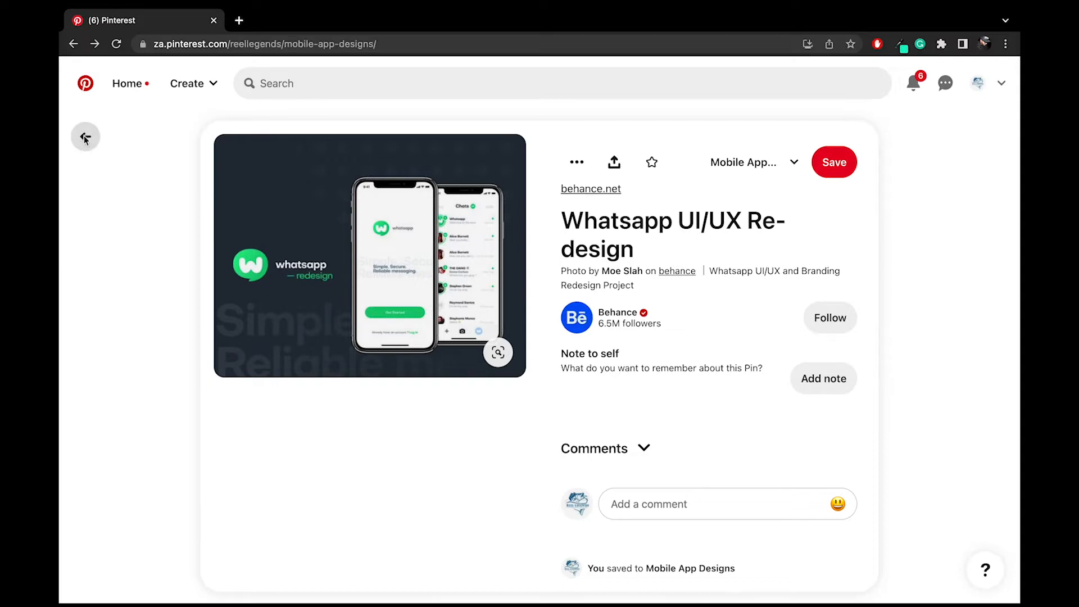
Step: Inspect the dark phone mockup pin with the teal icon strip, return to the board and reopen that pin
{"action": "left_click", "coordinate": [691, 347]}
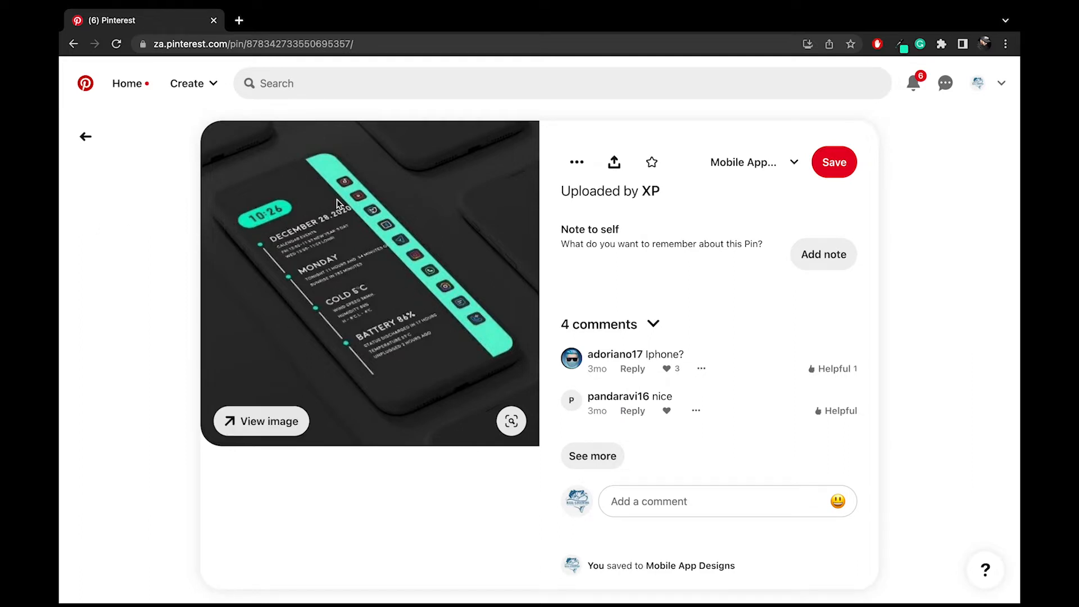
{"action": "left_click", "coordinate": [83, 139]}
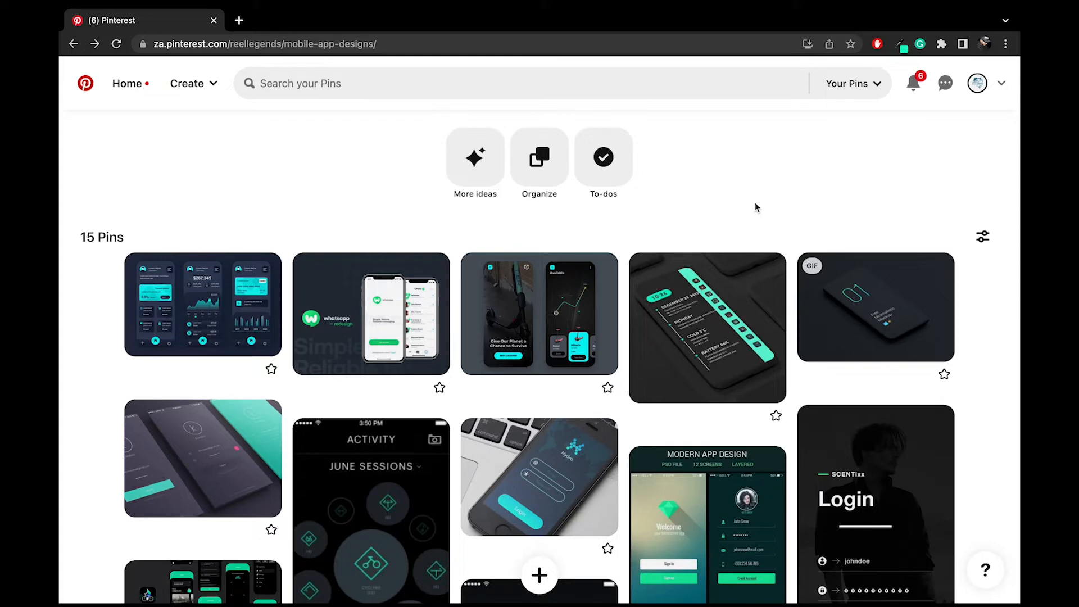
{"action": "scroll", "coordinate": [695, 332], "scroll_direction": "down", "scroll_amount": 3}
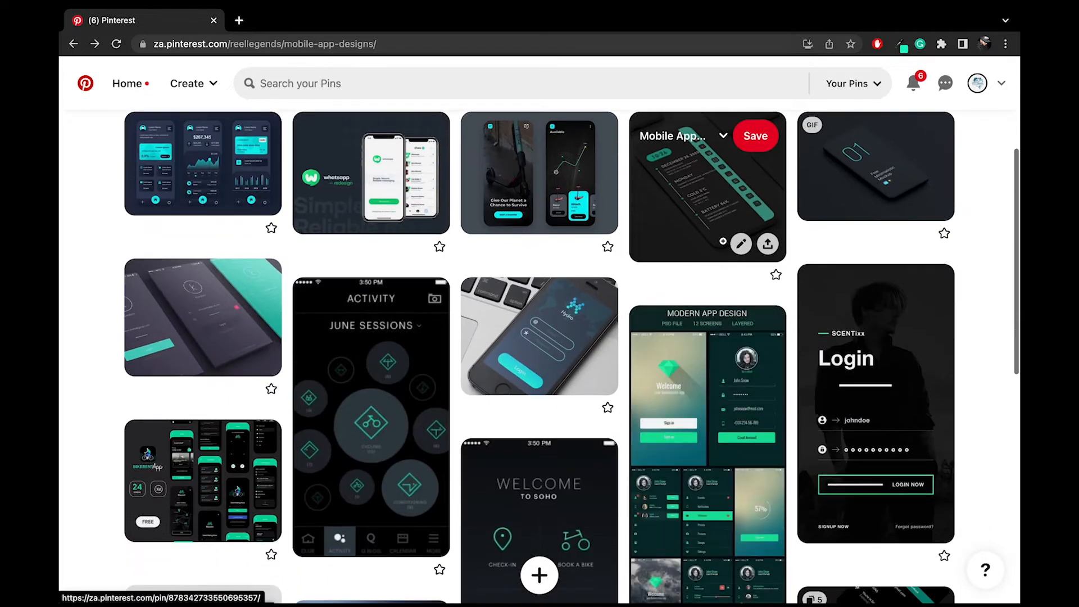
{"action": "left_click", "coordinate": [681, 202]}
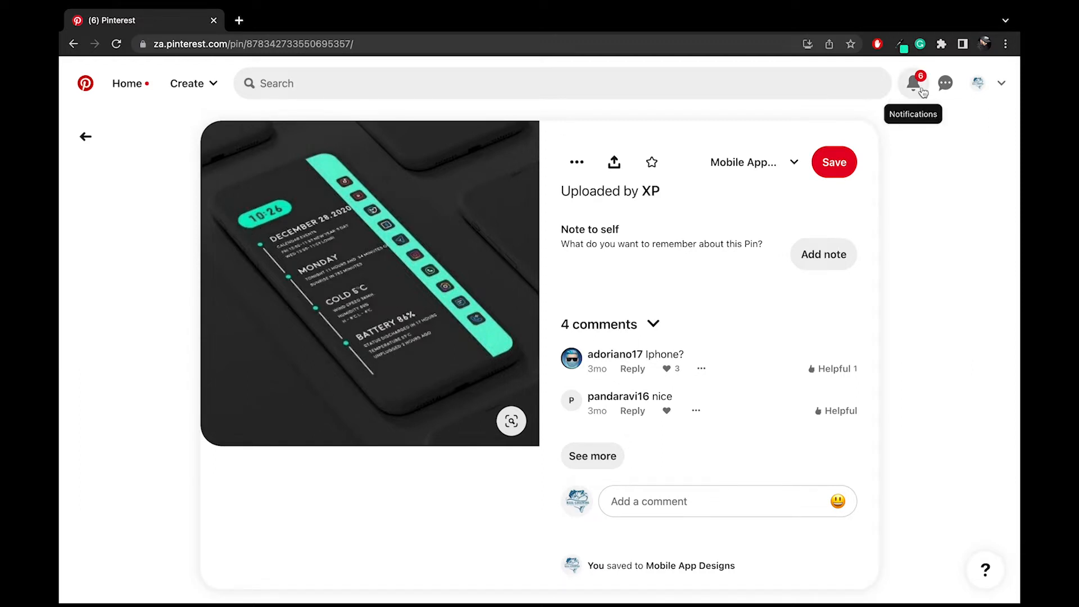
Step: Sample the teal of the pin's 10:26 badge with Eye Dropper and keep its hex code #0becbf in a new tab's address bar
{"action": "left_click", "coordinate": [901, 45]}
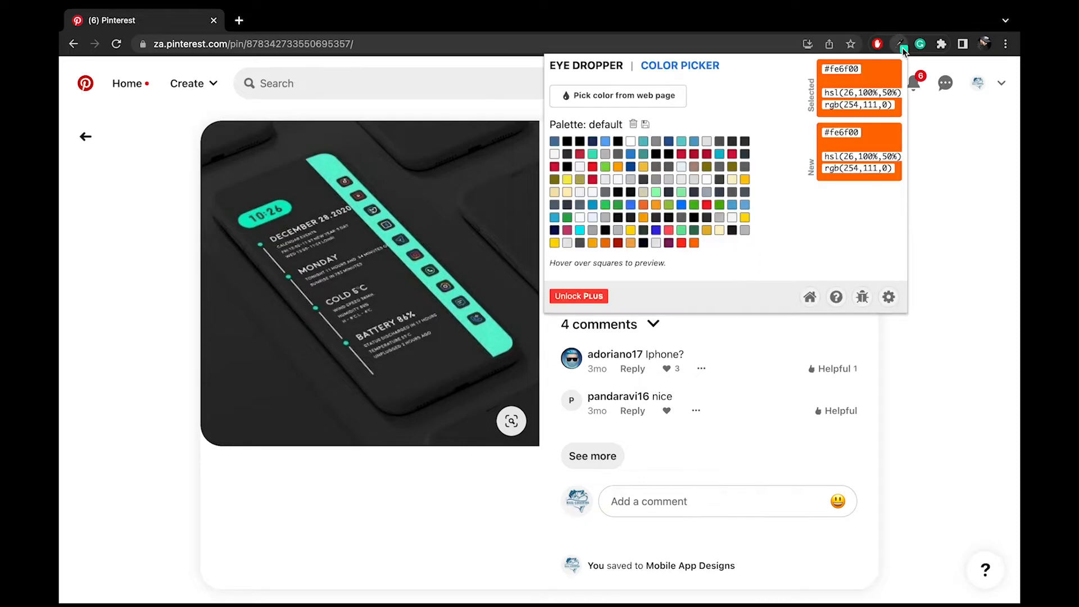
{"action": "left_click", "coordinate": [631, 96]}
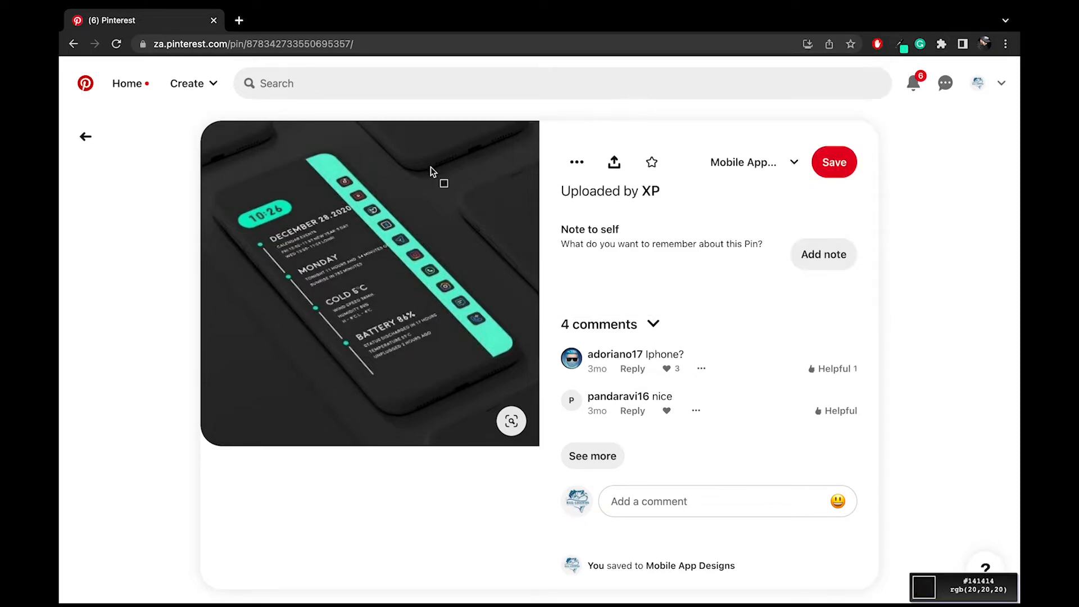
{"action": "left_click", "coordinate": [267, 211]}
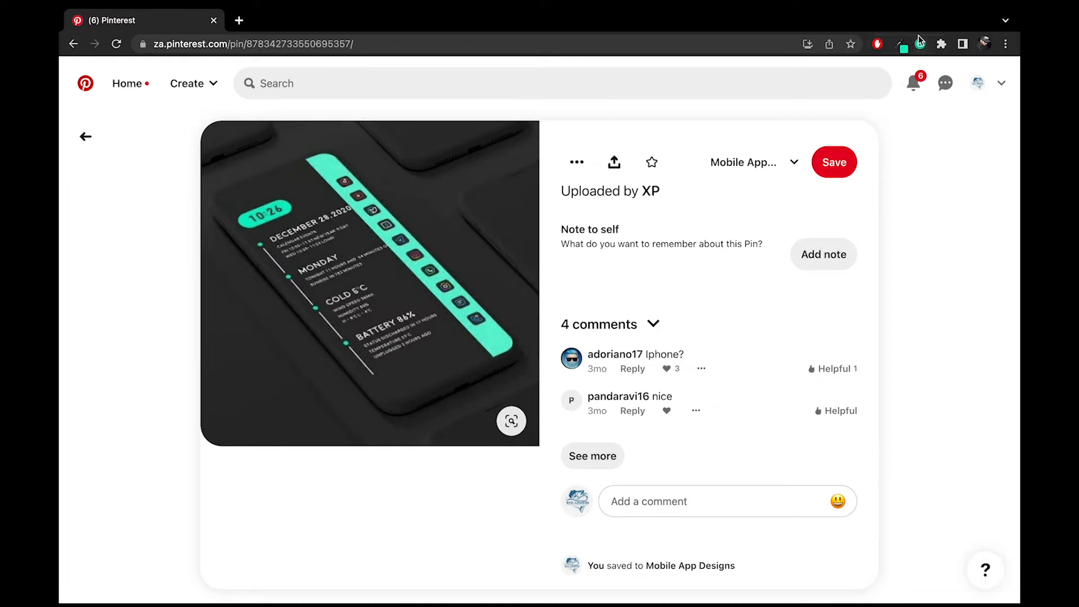
{"action": "left_click", "coordinate": [900, 44]}
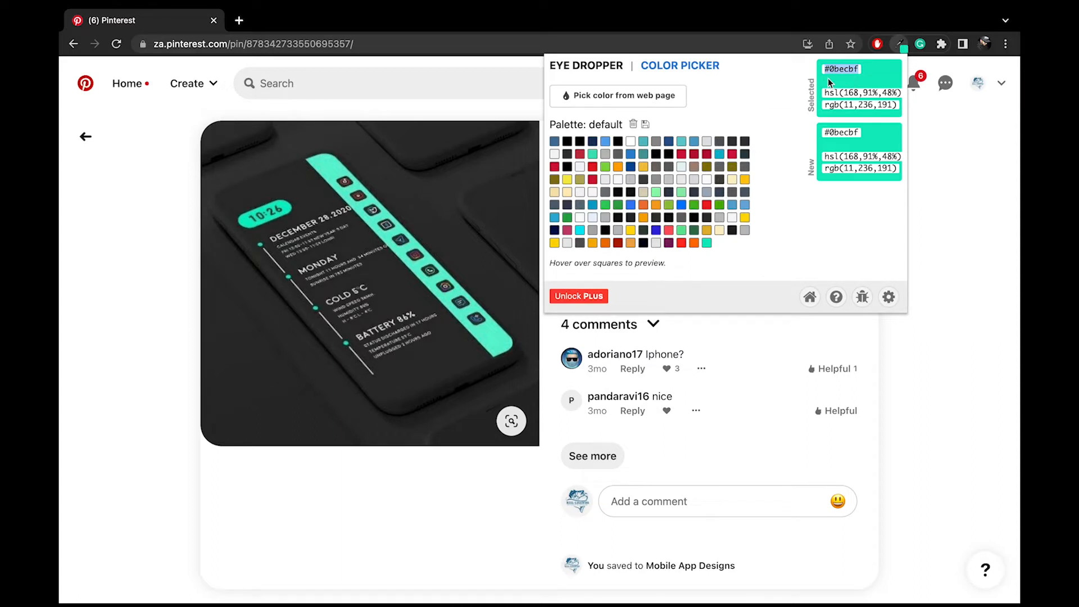
{"action": "left_click", "coordinate": [239, 20]}
{"action": "type", "text": "#0becbf"}
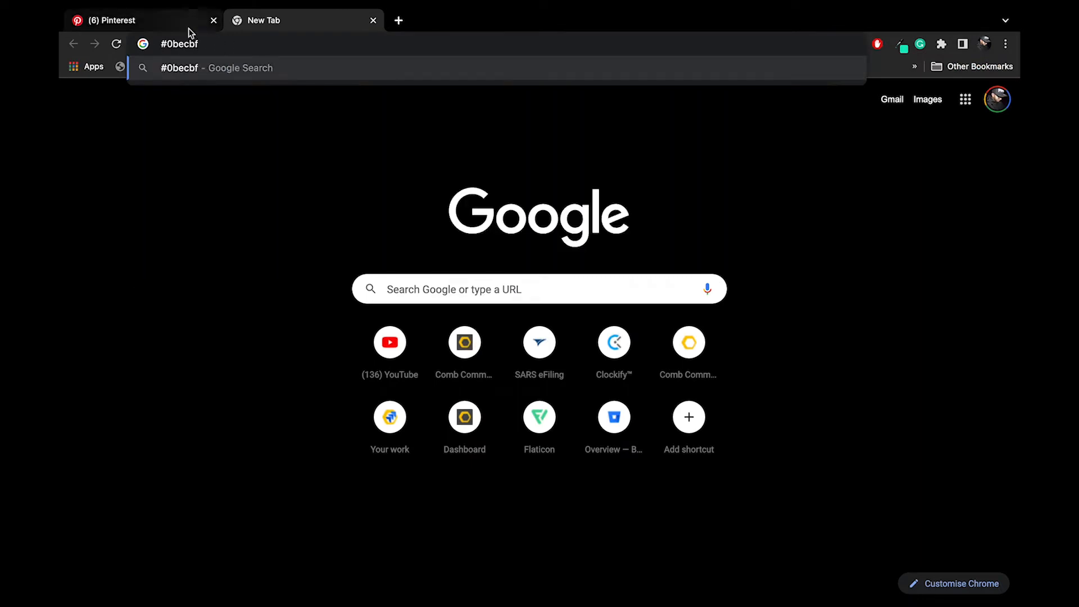
Step: Sample the phone mockup's dark background on the pin with Eye Dropper and paste its hex code #2c2c2c into another new tab's address bar
{"action": "left_click", "coordinate": [188, 28]}
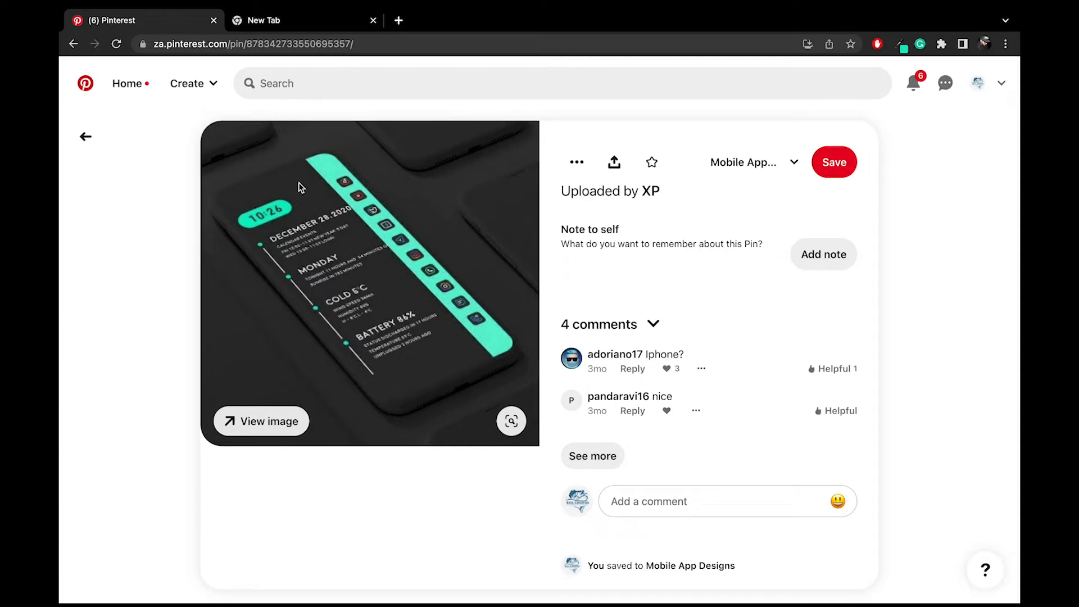
{"action": "left_click", "coordinate": [902, 46]}
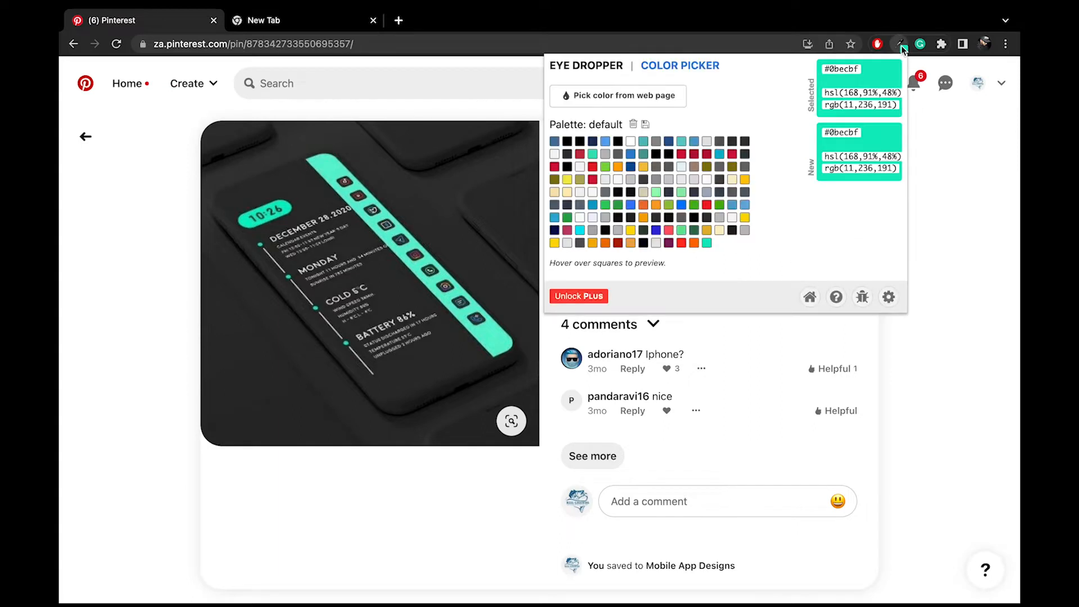
{"action": "left_click", "coordinate": [677, 97]}
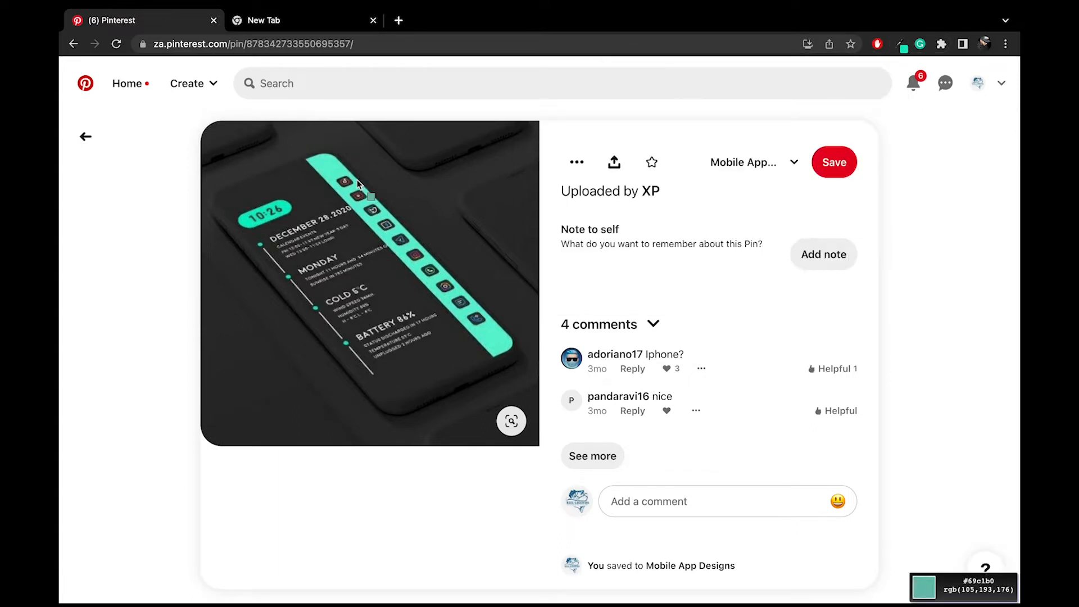
{"action": "left_click", "coordinate": [299, 187]}
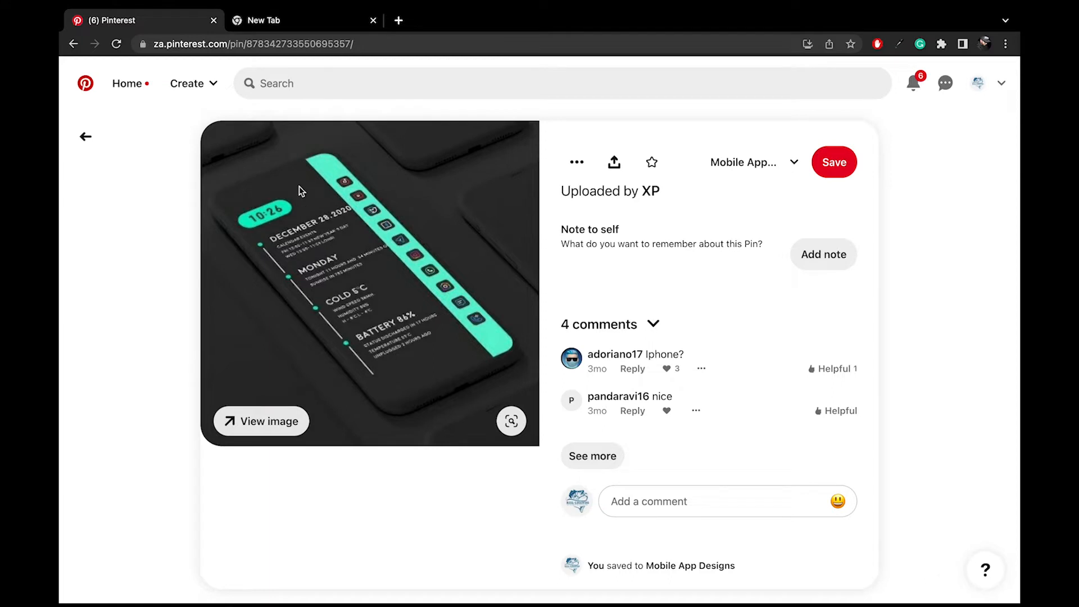
{"action": "left_click", "coordinate": [897, 51]}
{"action": "left_click_drag", "start_coordinate": [875, 68], "coordinate": [798, 70]}
{"action": "key", "text": "ctrl+c"}
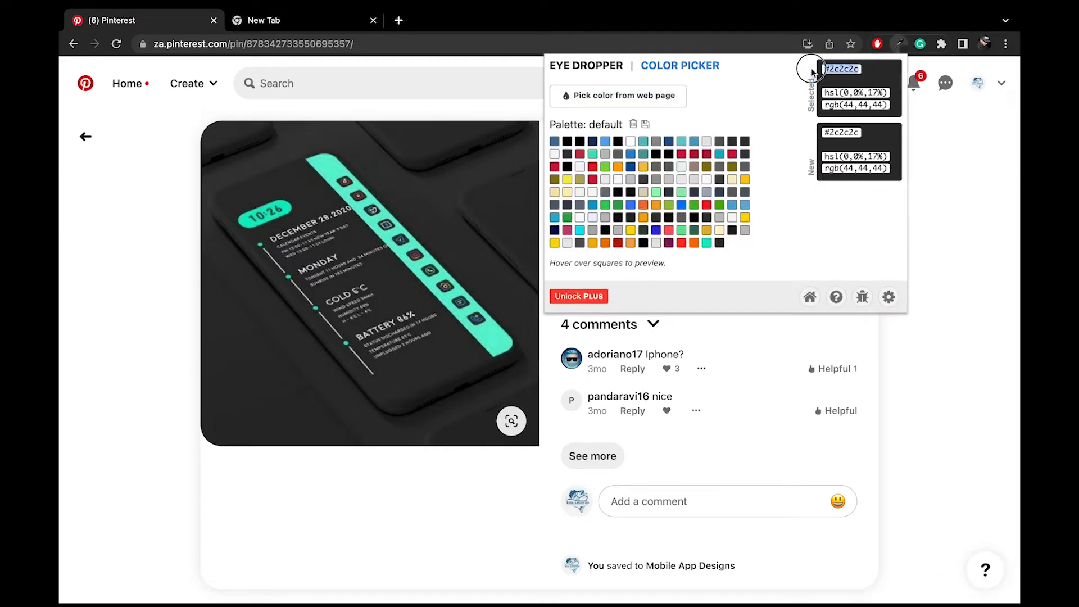
{"action": "left_click", "coordinate": [399, 20]}
{"action": "left_click", "coordinate": [362, 45]}
{"action": "key", "text": "ctrl+v"}
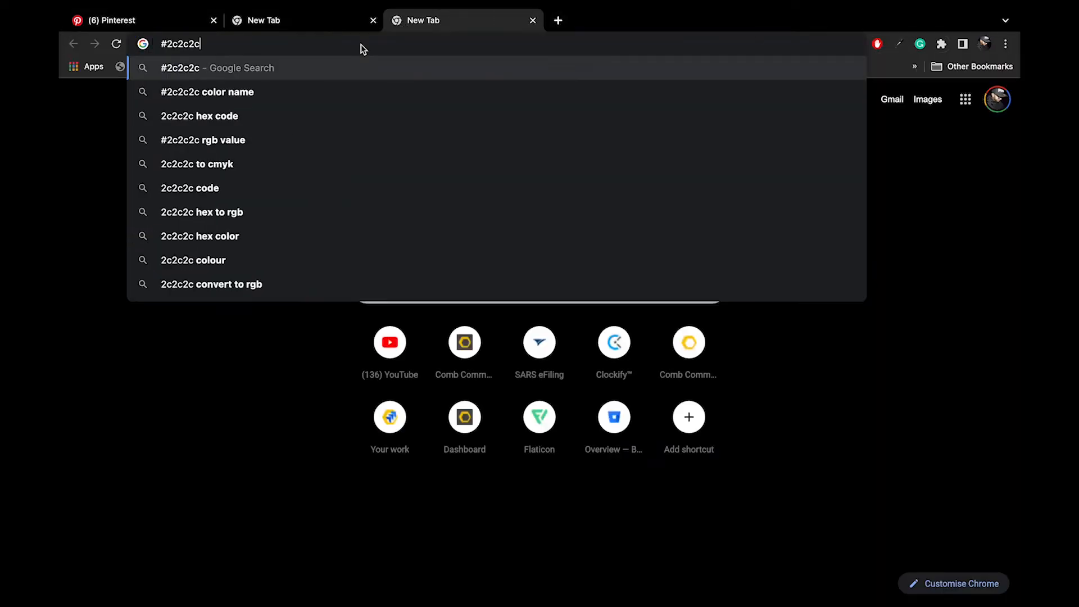
Step: Note white as the third palette colour by entering #ffffff in the address bar of another new tab
{"action": "left_click", "coordinate": [157, 22]}
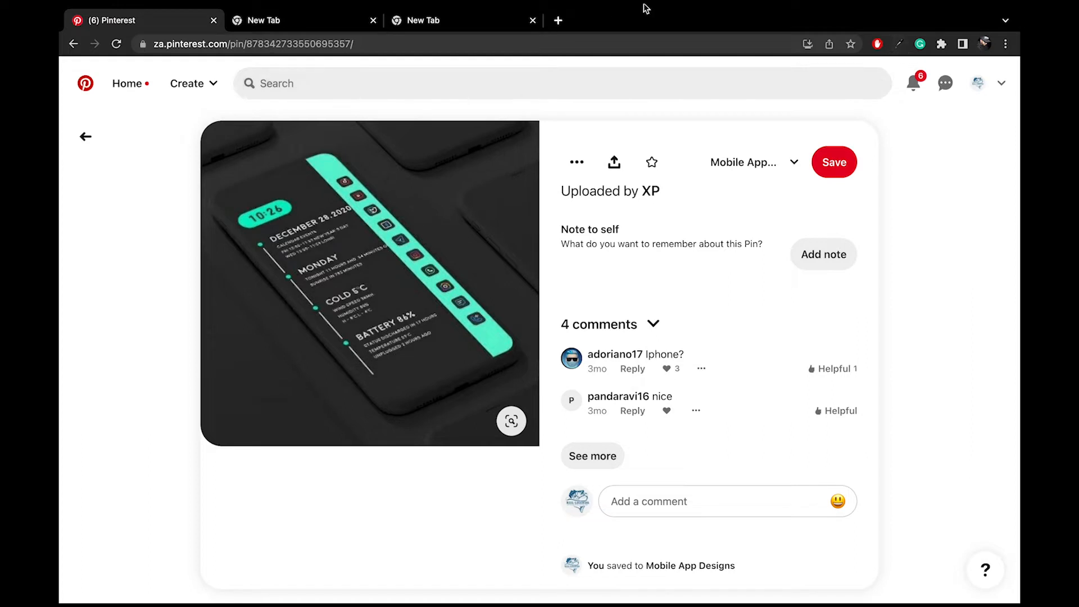
{"action": "left_click", "coordinate": [558, 20]}
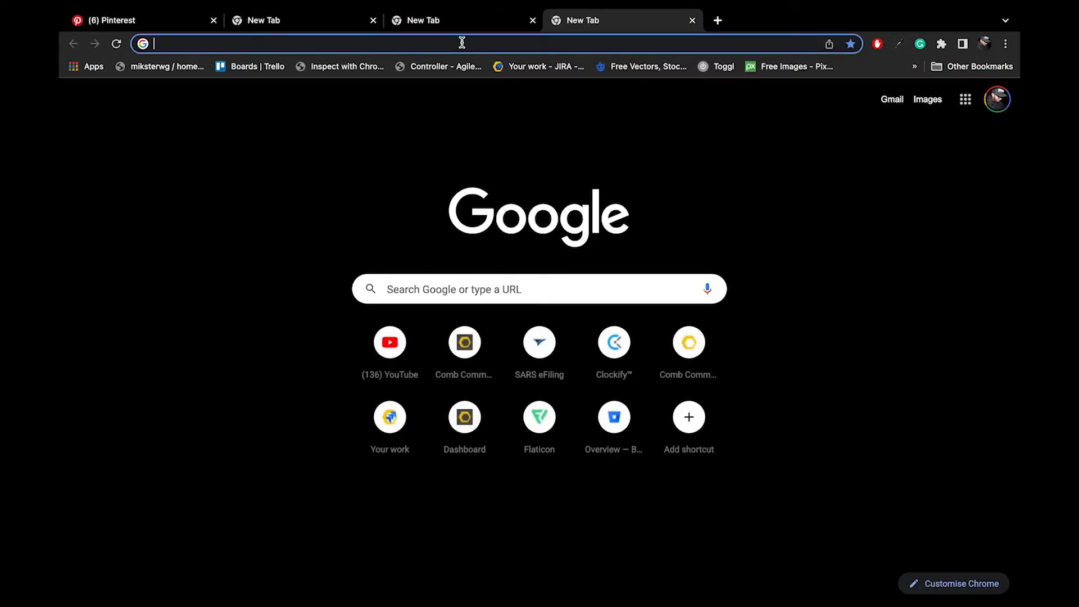
{"action": "type", "text": "#ffffff"}
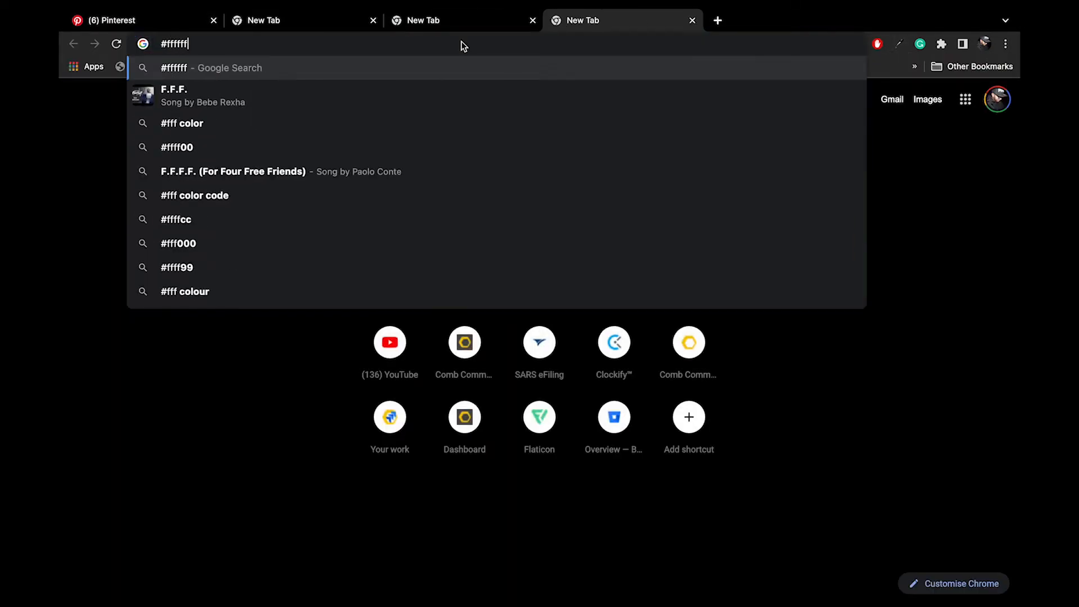
Step: Return to the Mobile App Designs board and inspect the Welcome to Soho pin from lovely ui
{"action": "left_click", "coordinate": [159, 18]}
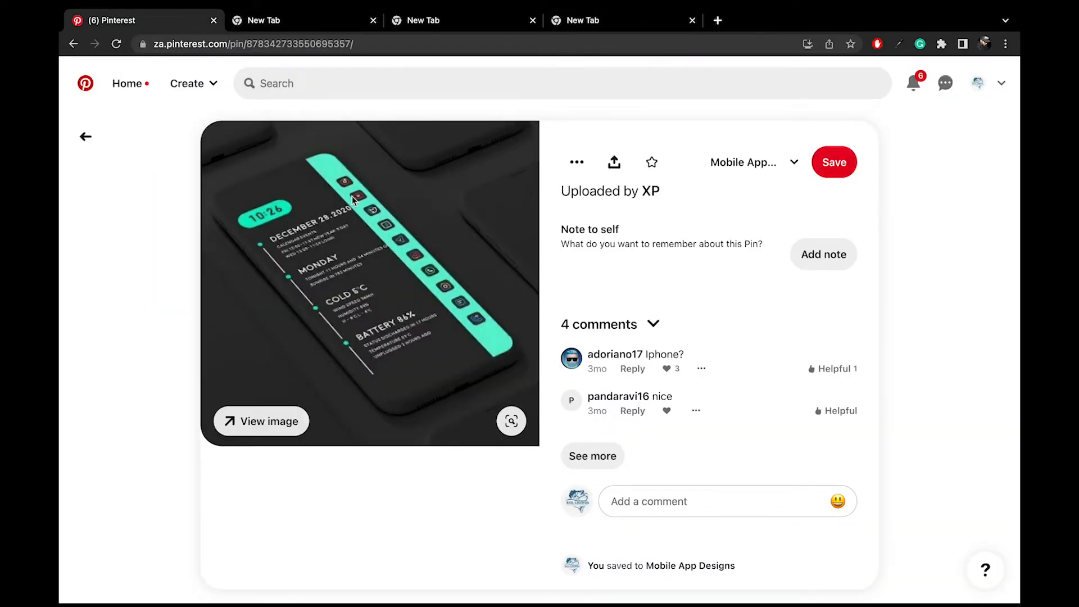
{"action": "left_click", "coordinate": [87, 138]}
{"action": "scroll", "coordinate": [371, 270], "scroll_direction": "down", "scroll_amount": 3}
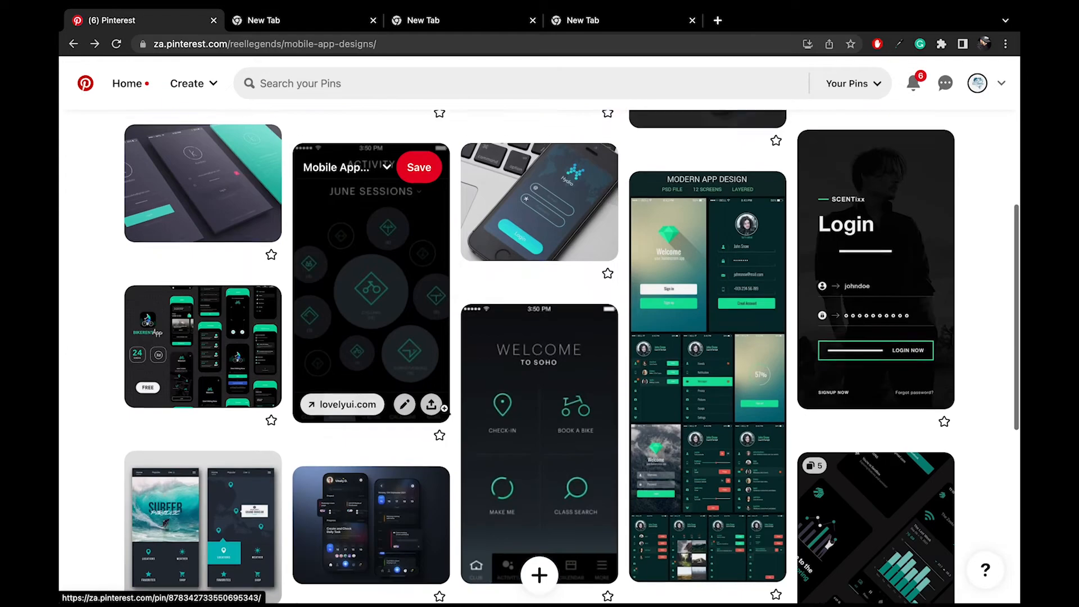
{"action": "left_click", "coordinate": [546, 405]}
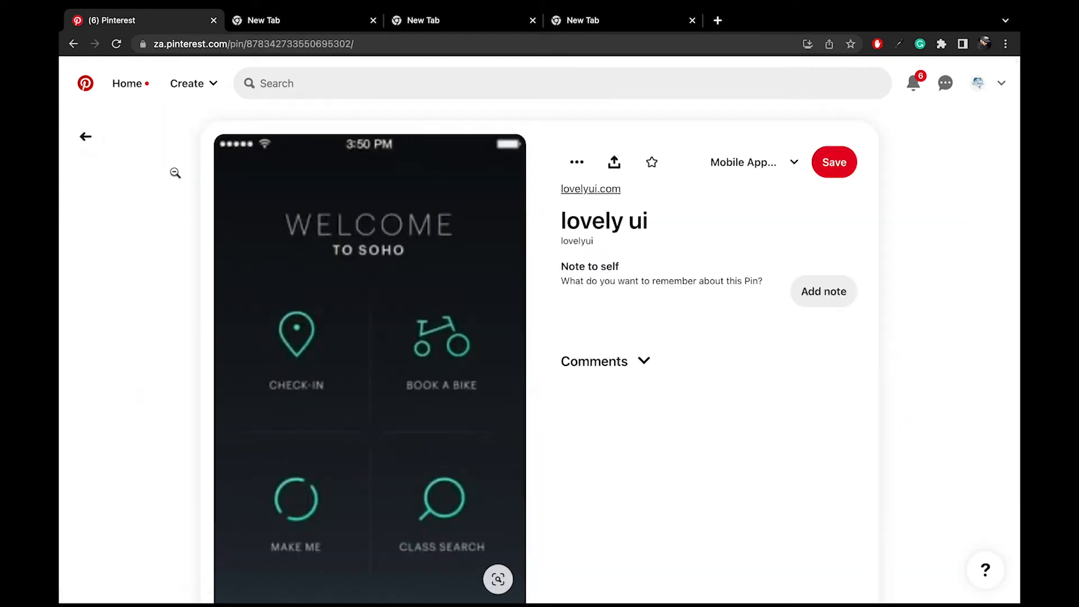
Step: Review the three noted colour codes one by one in their browser tabs
{"action": "left_click", "coordinate": [291, 23]}
{"action": "left_click_drag", "start_coordinate": [210, 43], "coordinate": [129, 49]}
{"action": "left_click", "coordinate": [402, 20]}
{"action": "left_click_drag", "start_coordinate": [207, 43], "coordinate": [144, 43]}
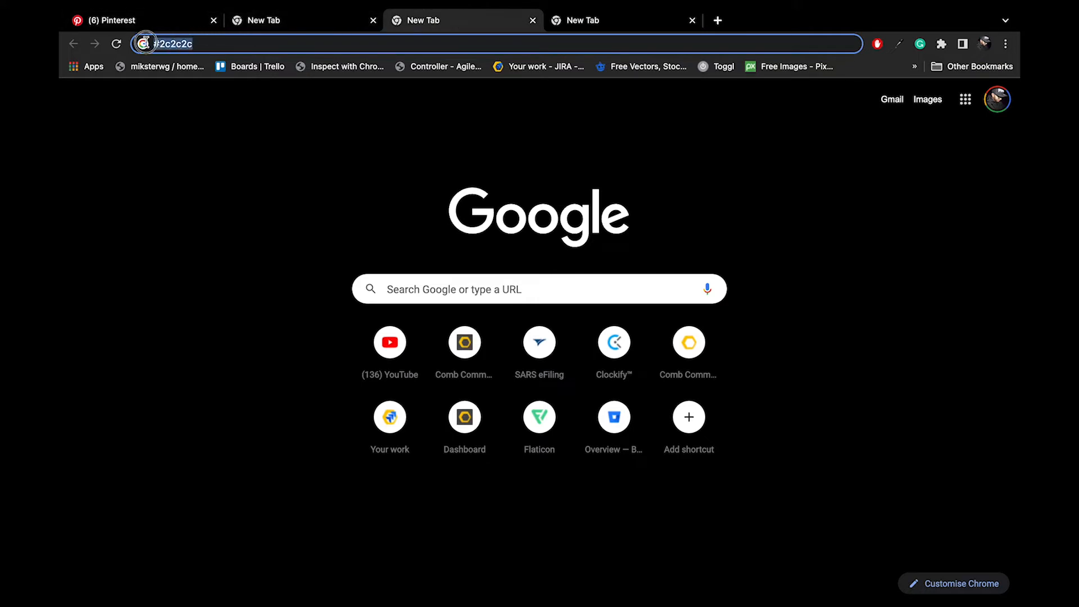
{"action": "left_click", "coordinate": [605, 23]}
{"action": "left_click_drag", "start_coordinate": [208, 43], "coordinate": [145, 44]}
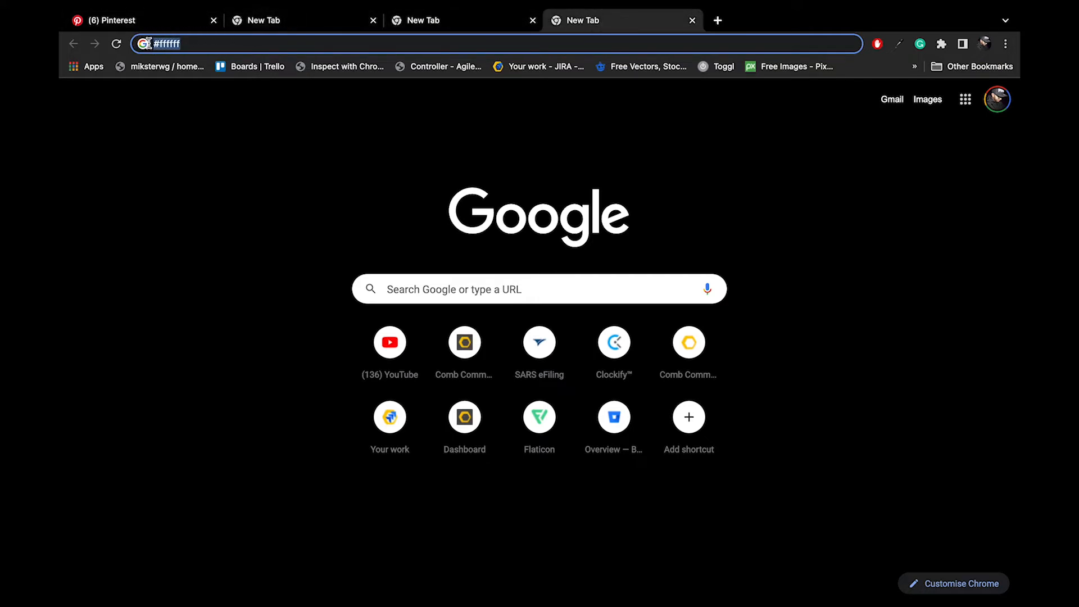
Step: Go back from the Welcome to Soho pin to the board and look over the remaining saved pins
{"action": "left_click", "coordinate": [149, 20]}
{"action": "left_click", "coordinate": [86, 136]}
{"action": "scroll", "coordinate": [272, 453], "scroll_direction": "down", "scroll_amount": 3}
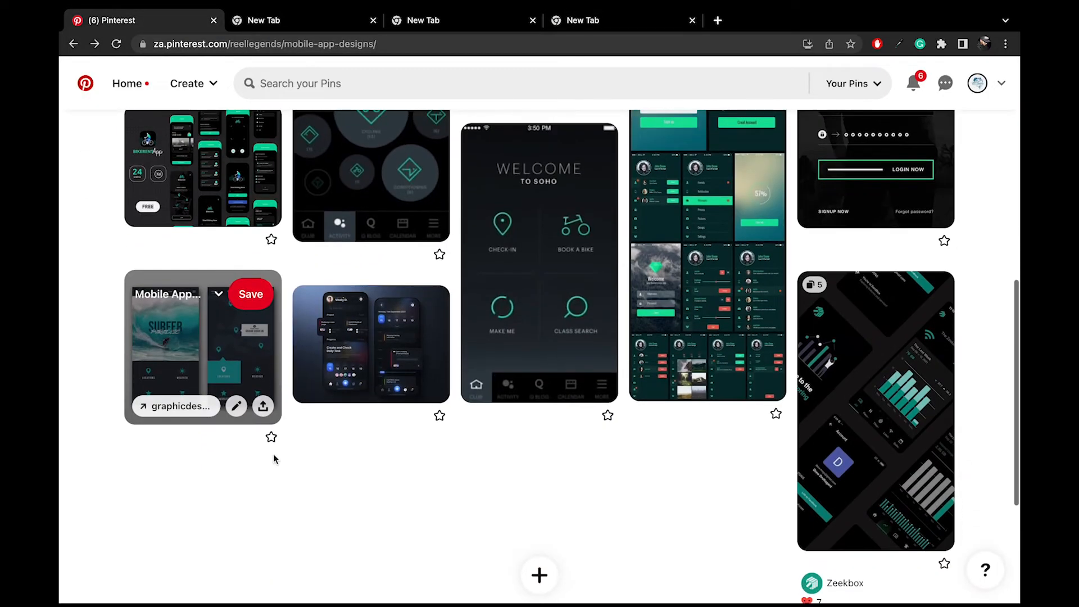
{"action": "scroll", "coordinate": [273, 458], "scroll_direction": "up", "scroll_amount": 5}
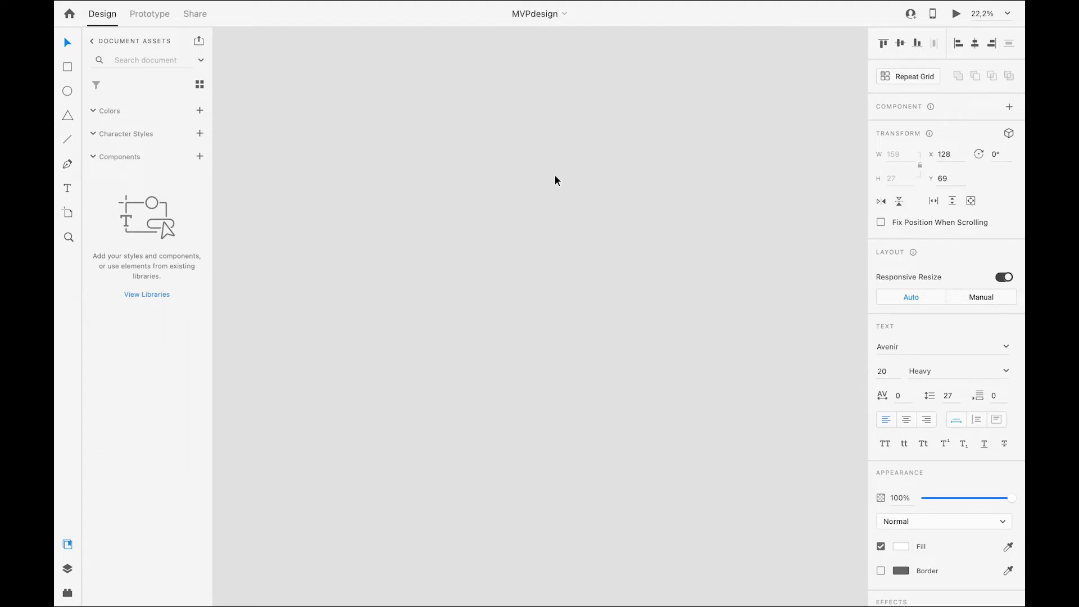
Step: Switch to the MVPdesign document in Adobe XD and look through the Artboard tool's mobile, tablet, web and social media size presets
{"action": "mouse_move", "coordinate": [264, 5]}
{"action": "left_click", "coordinate": [67, 215]}
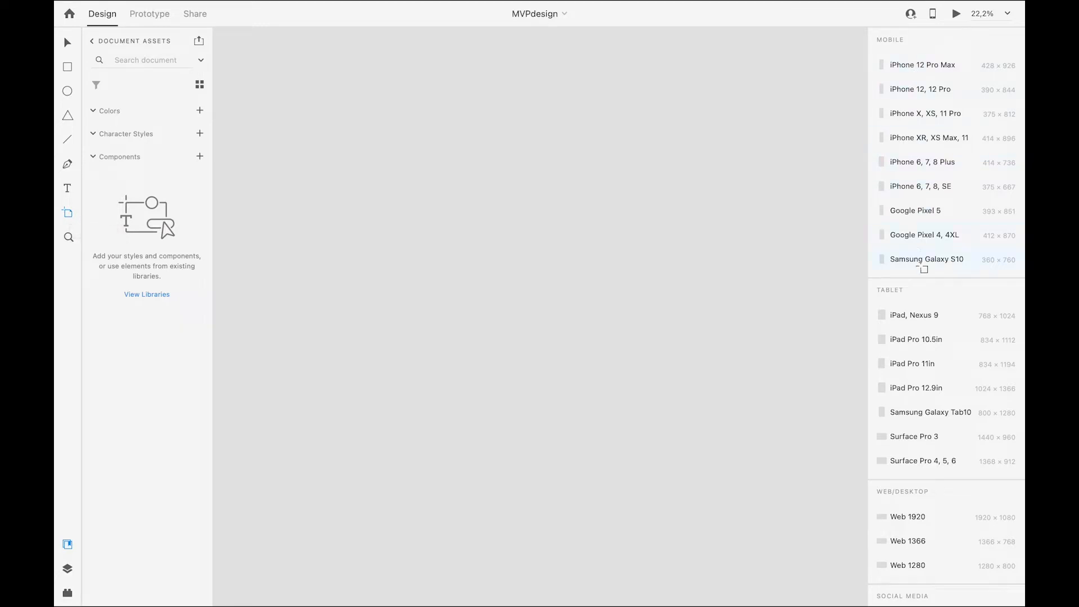
{"action": "scroll", "coordinate": [917, 436], "scroll_direction": "down", "scroll_amount": 1}
{"action": "scroll", "coordinate": [917, 436], "scroll_direction": "up", "scroll_amount": 1}
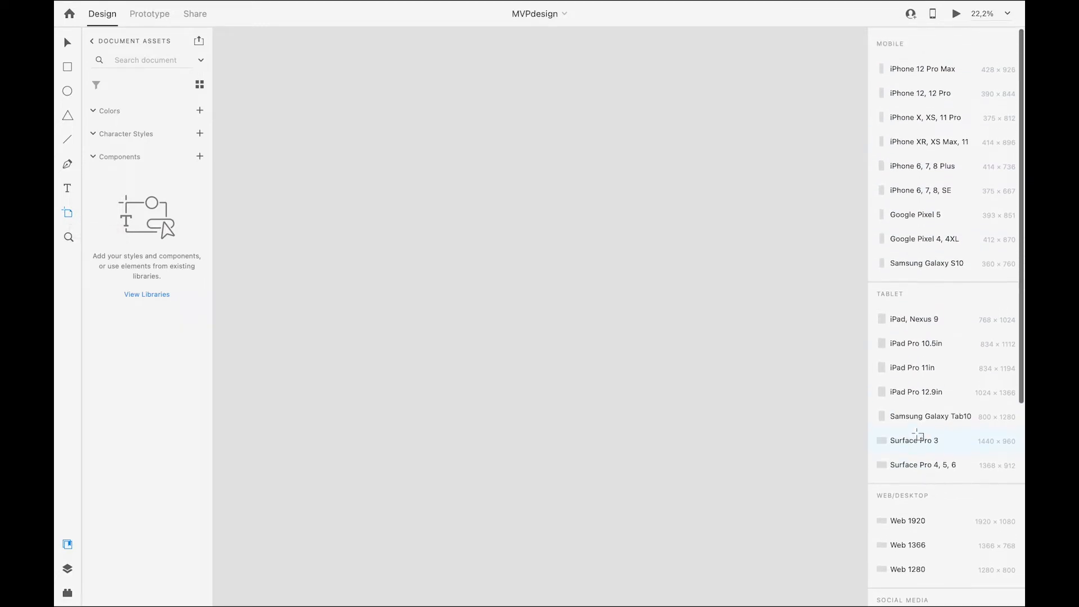
{"action": "scroll", "coordinate": [917, 436], "scroll_direction": "down", "scroll_amount": 5}
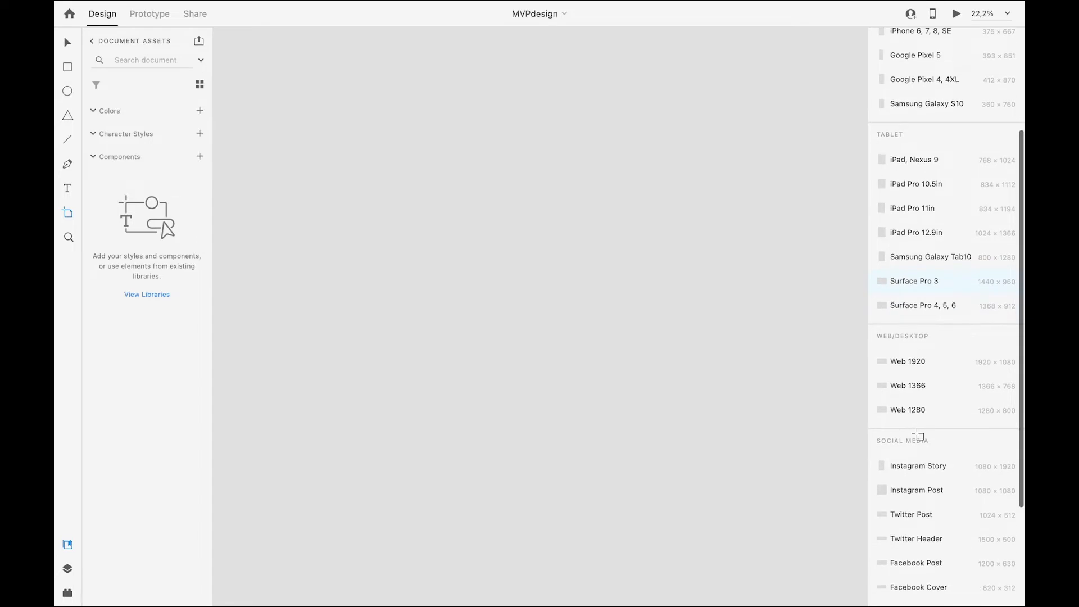
{"action": "scroll", "coordinate": [918, 337], "scroll_direction": "up", "scroll_amount": 6}
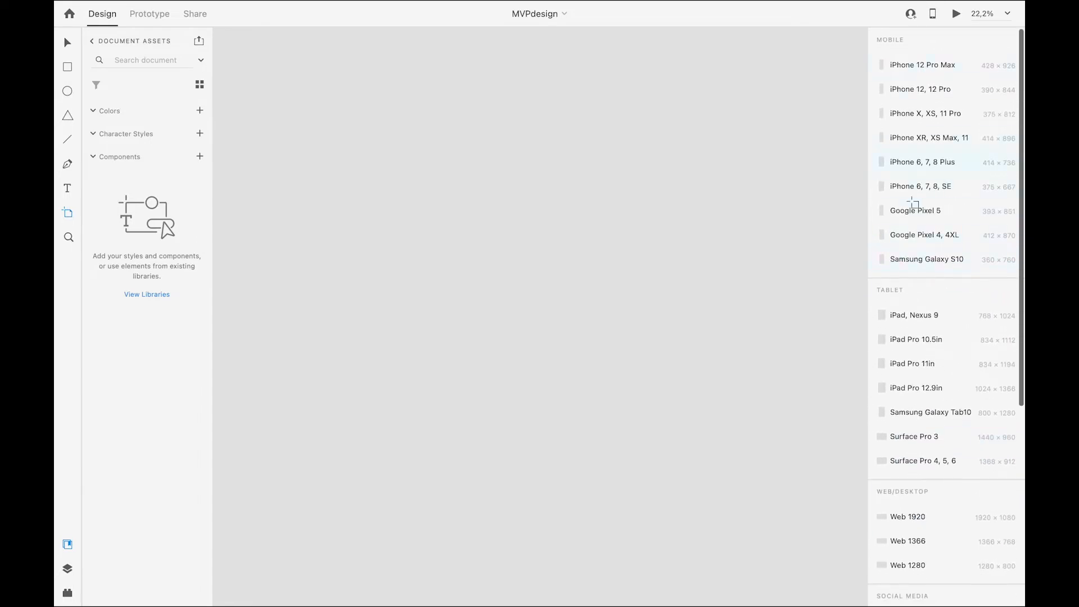
{"action": "scroll", "coordinate": [916, 203], "scroll_direction": "down", "scroll_amount": 2}
{"action": "scroll", "coordinate": [918, 279], "scroll_direction": "down", "scroll_amount": 3}
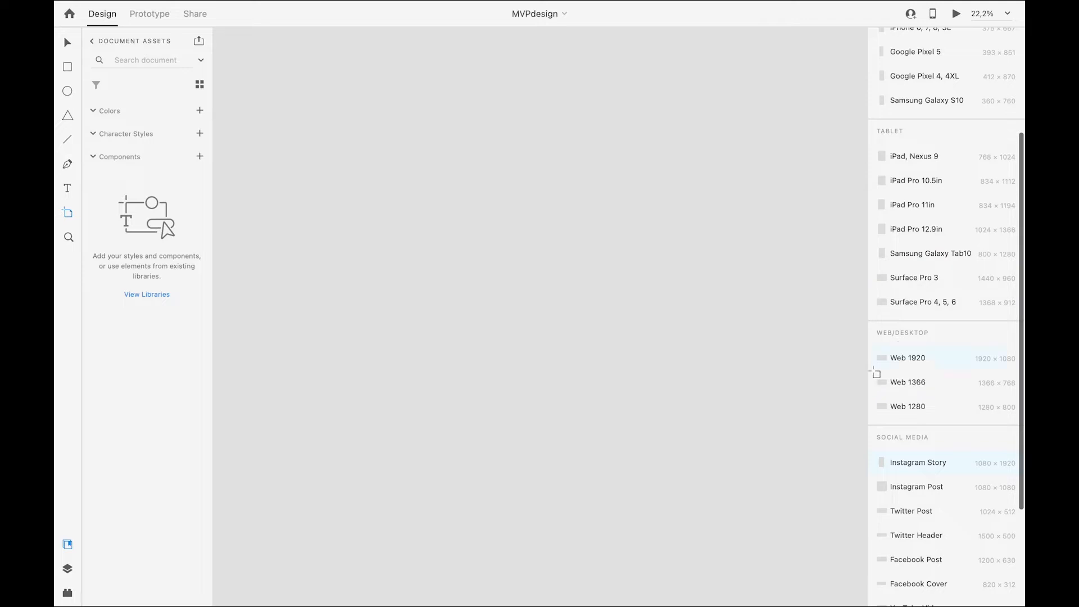
{"action": "scroll", "coordinate": [904, 467], "scroll_direction": "down", "scroll_amount": 2}
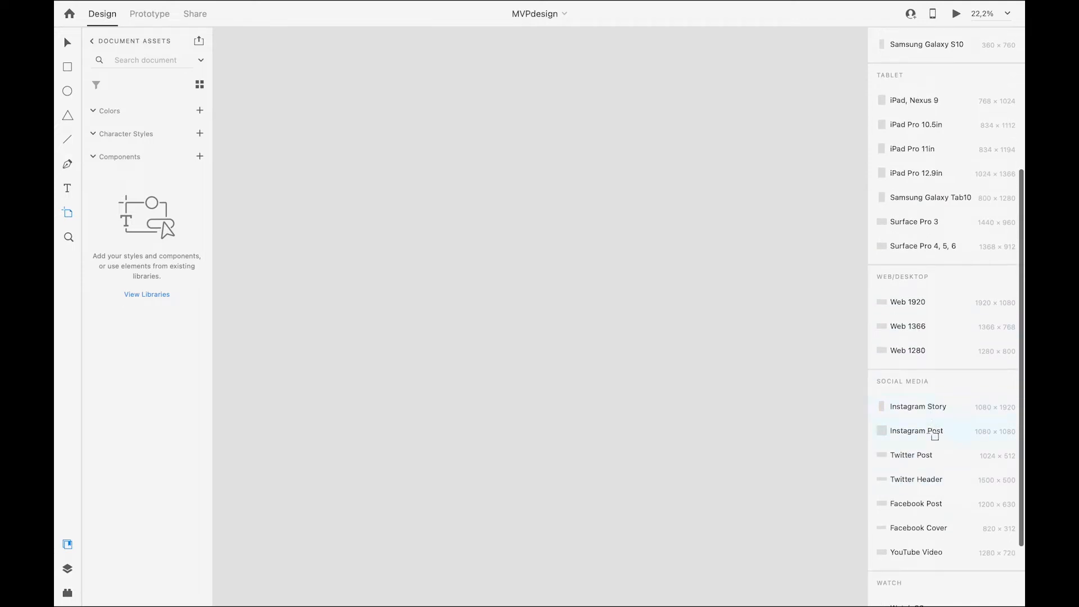
{"action": "scroll", "coordinate": [923, 511], "scroll_direction": "down", "scroll_amount": 2}
{"action": "scroll", "coordinate": [922, 511], "scroll_direction": "up", "scroll_amount": 10}
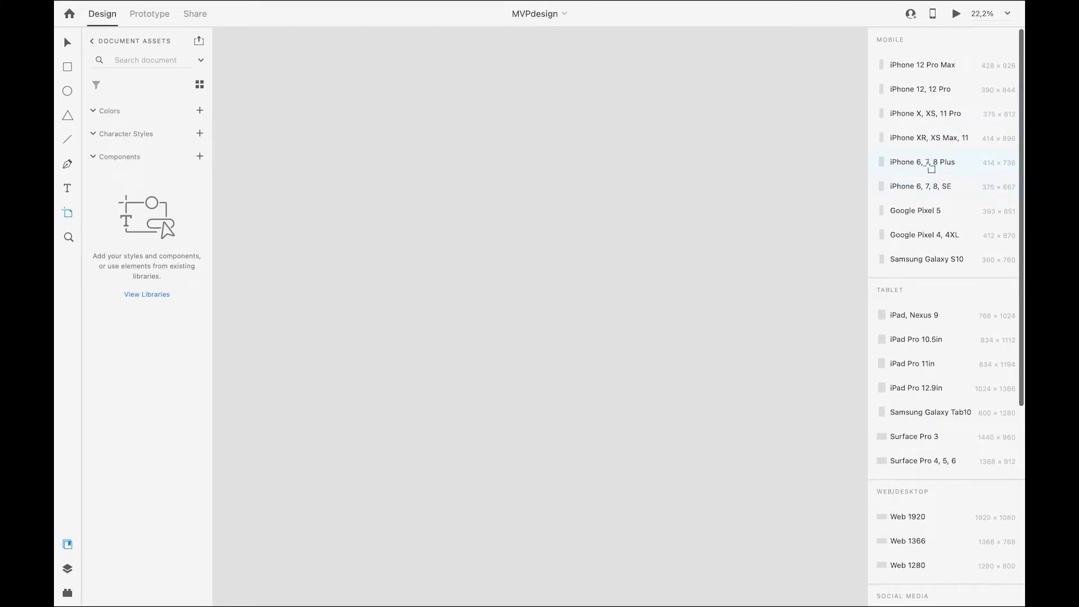
Step: Add an iPhone 6, 7, 8 Plus artboard to the empty canvas and leave the Artboard tool
{"action": "left_click", "coordinate": [927, 168]}
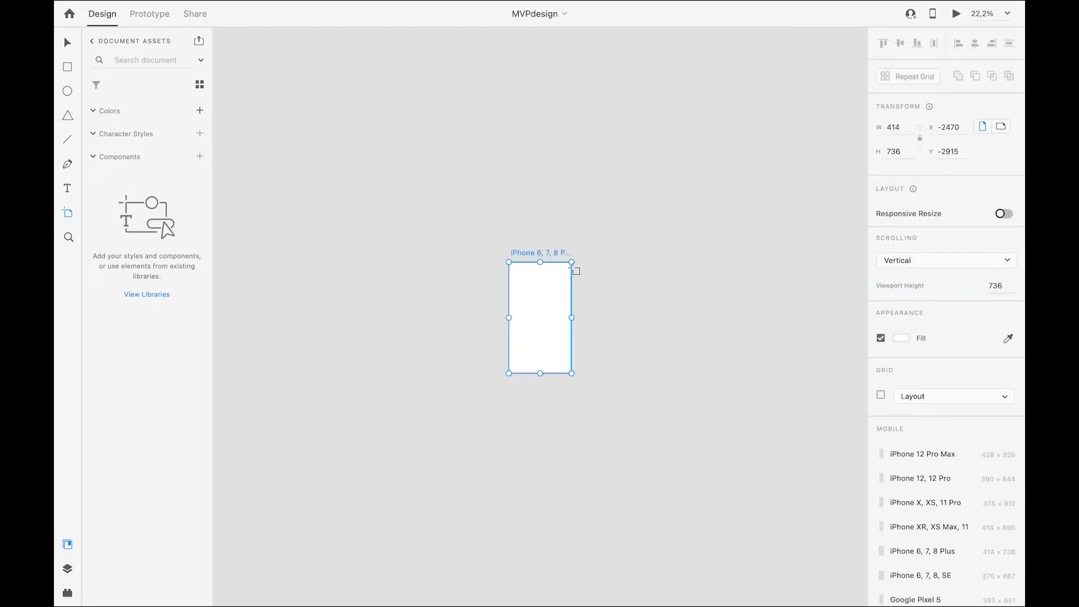
{"action": "scroll", "coordinate": [524, 258], "scroll_direction": "up", "scroll_amount": 3}
{"action": "scroll", "coordinate": [508, 295], "scroll_direction": "up", "scroll_amount": 5}
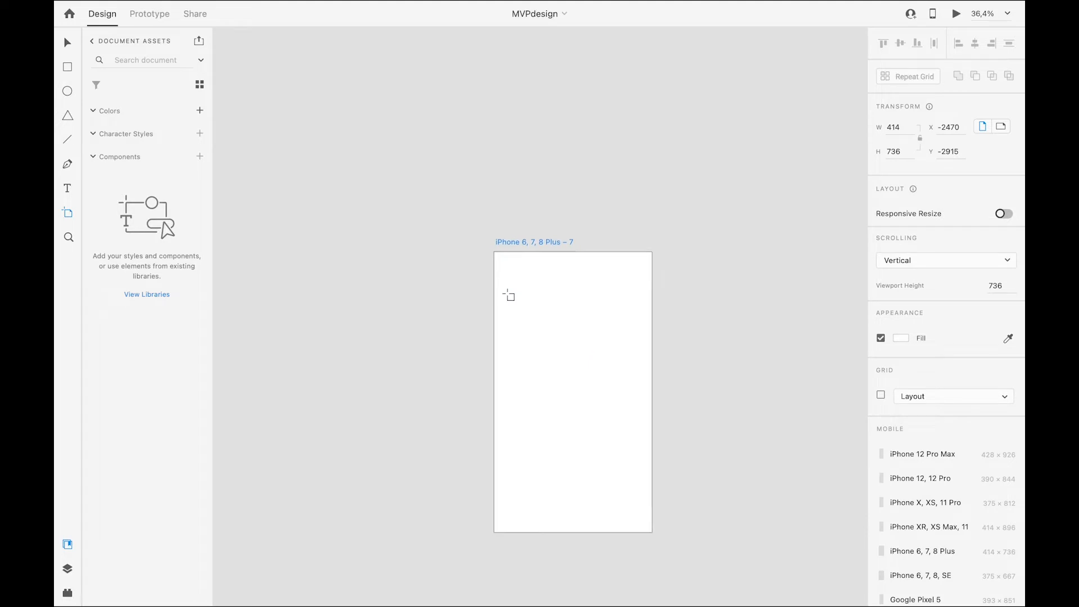
{"action": "scroll", "coordinate": [508, 294], "scroll_direction": "down", "scroll_amount": 2}
{"action": "scroll", "coordinate": [508, 295], "scroll_direction": "right", "scroll_amount": 2}
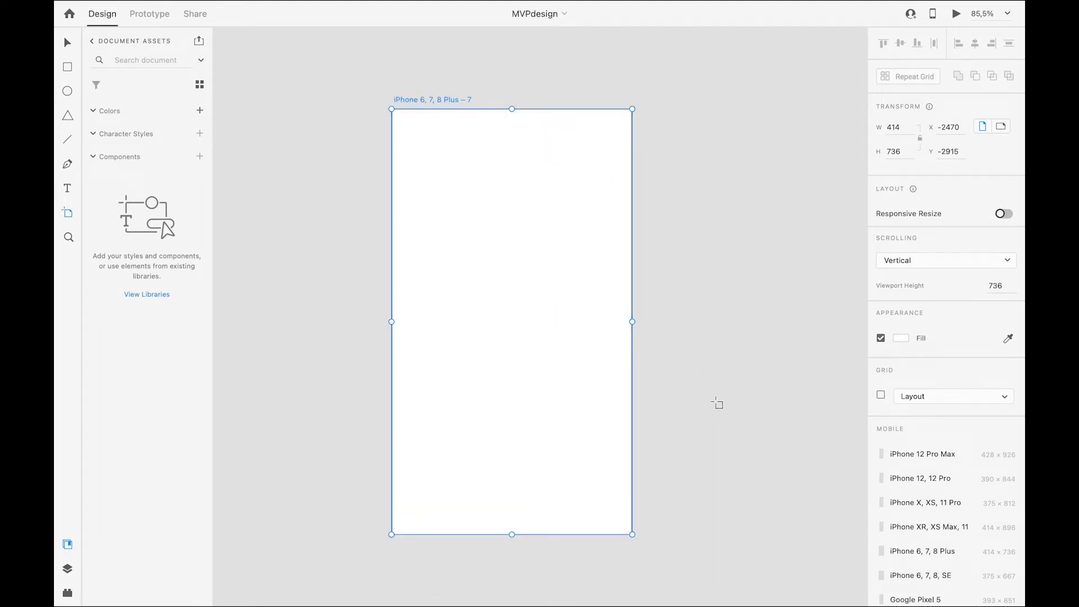
{"action": "key", "text": "Escape"}
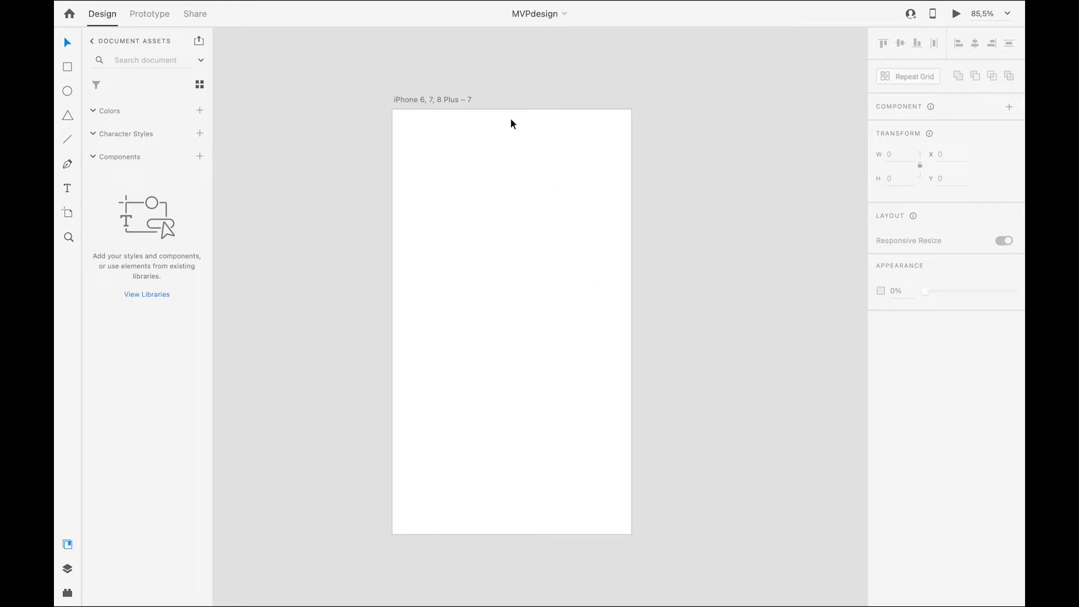
Step: Try custom dark shades and the saved white and teal on the artboard's fill, and settle on the saved dark grey #2E2E2E
{"action": "left_click", "coordinate": [446, 102]}
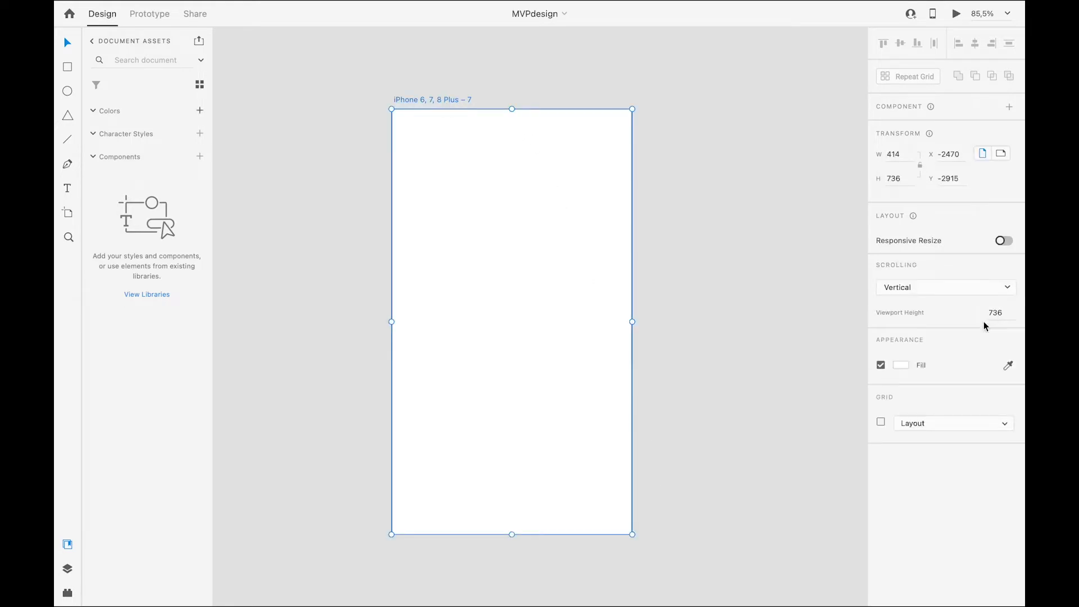
{"action": "left_click", "coordinate": [903, 366]}
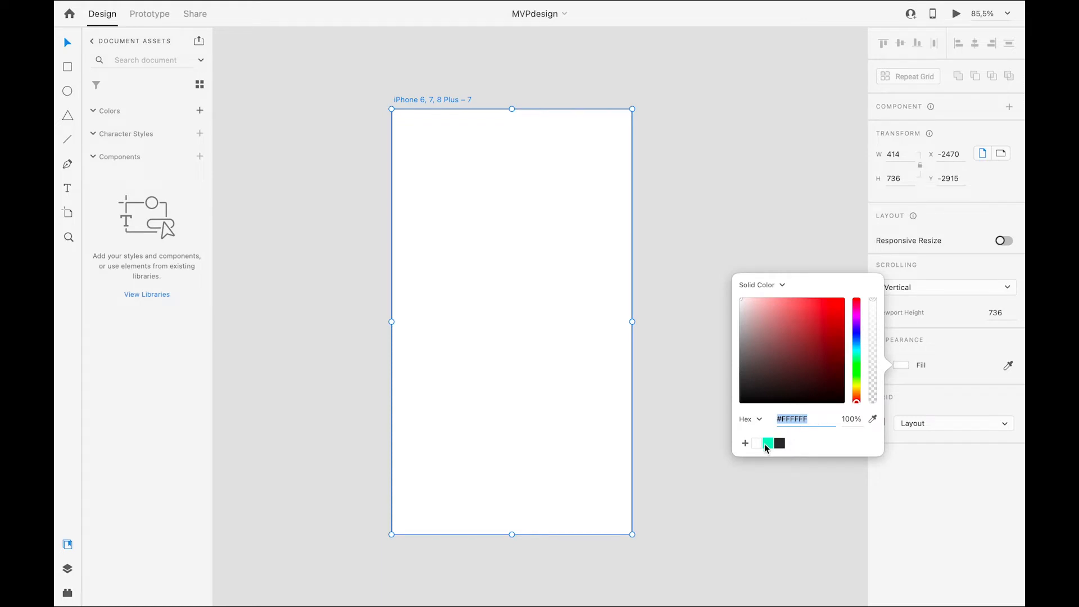
{"action": "left_click", "coordinate": [812, 419]}
{"action": "left_click_drag", "start_coordinate": [765, 353], "coordinate": [711, 271]}
{"action": "left_click_drag", "start_coordinate": [812, 419], "coordinate": [782, 419]}
{"action": "left_click_drag", "start_coordinate": [753, 366], "coordinate": [719, 438]}
{"action": "left_click", "coordinate": [743, 390]}
{"action": "left_click_drag", "start_coordinate": [743, 391], "coordinate": [740, 386]}
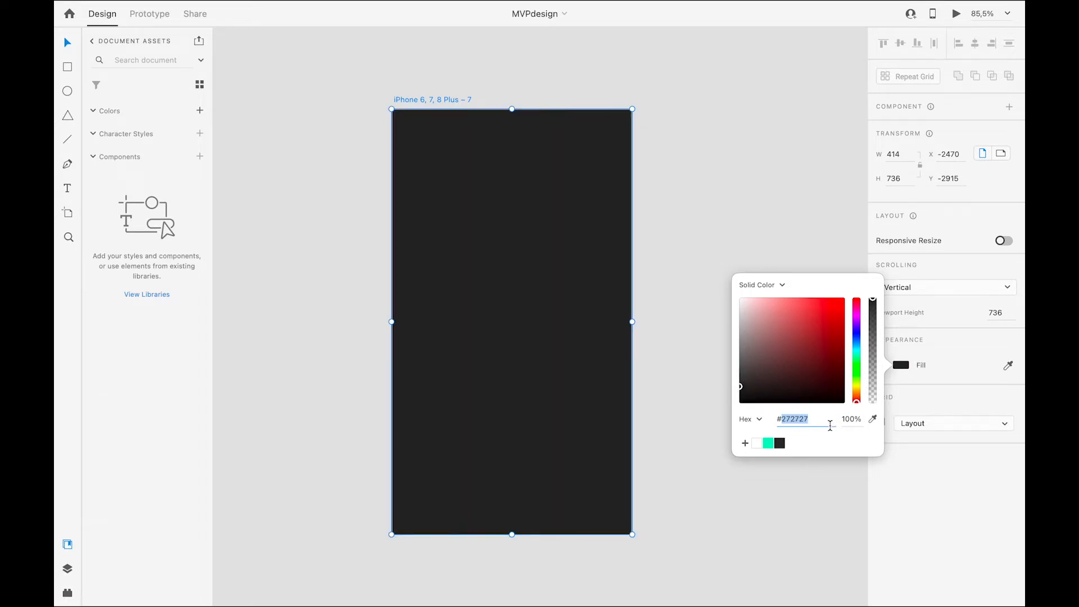
{"action": "left_click", "coordinate": [793, 419]}
{"action": "left_click", "coordinate": [757, 445]}
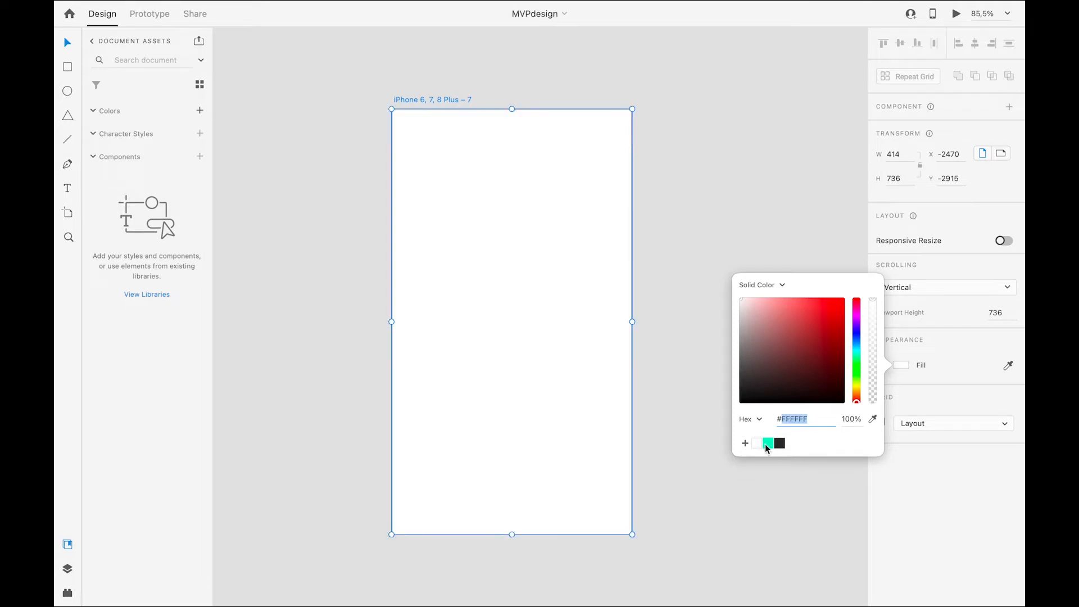
{"action": "left_click", "coordinate": [768, 443]}
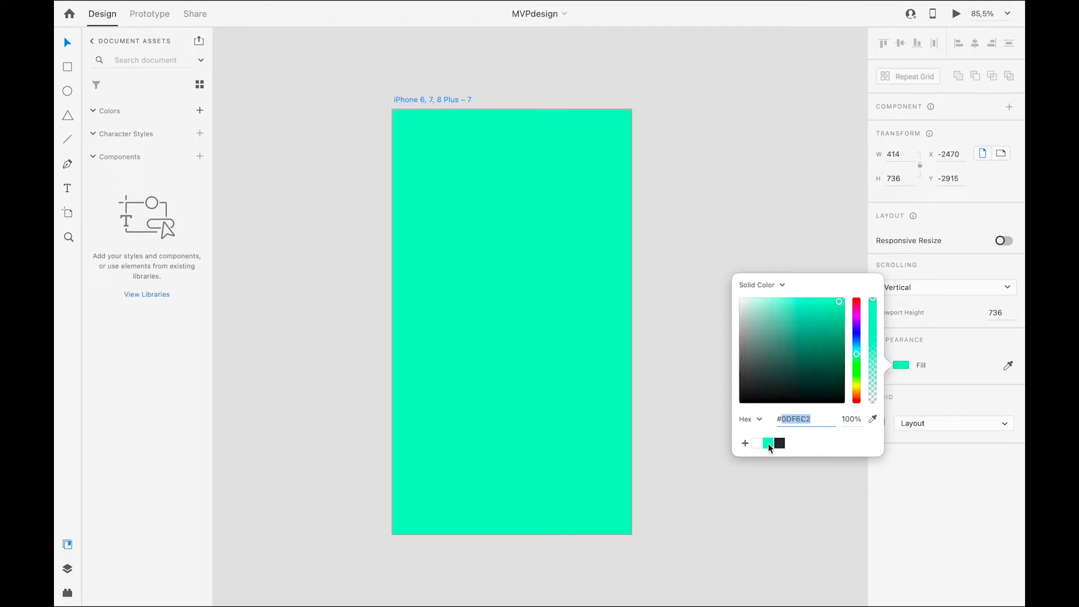
{"action": "left_click", "coordinate": [780, 444]}
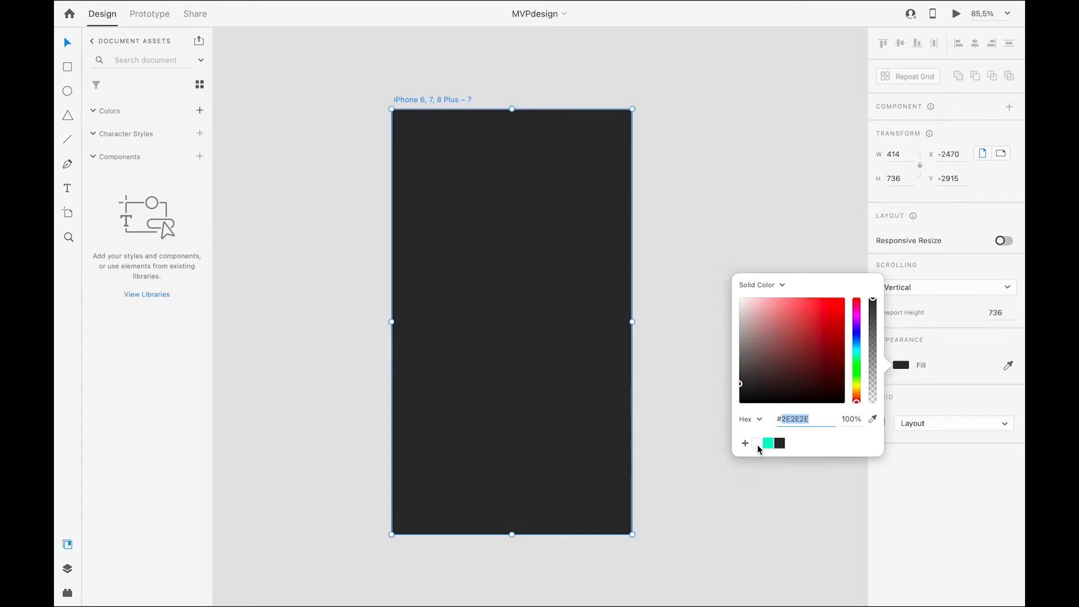
{"action": "left_click", "coordinate": [673, 310]}
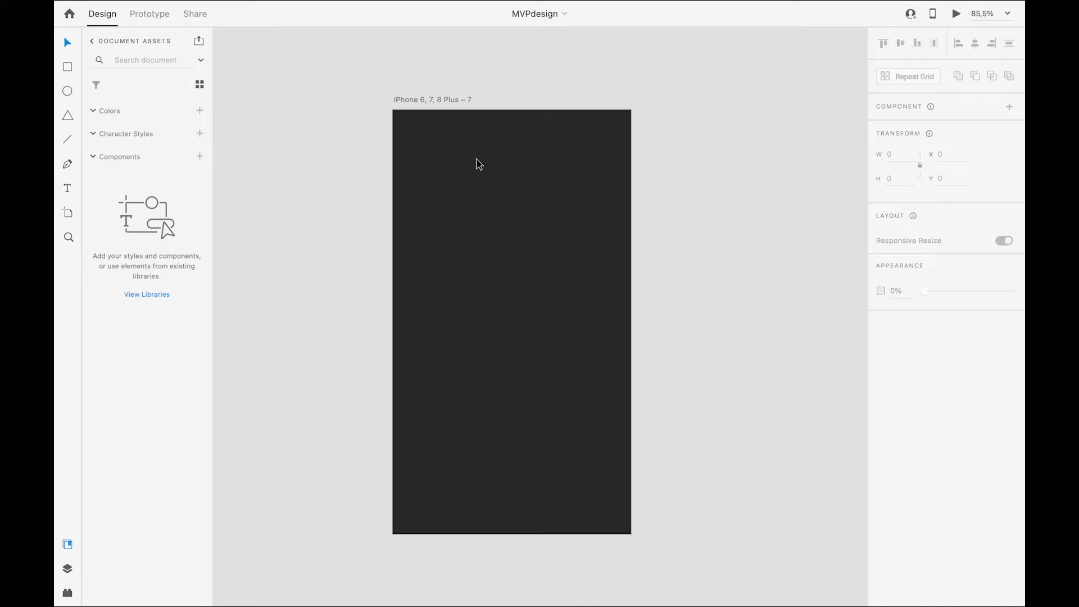
Step: Paste the copied Reel-Legends logo onto the artboard and move it to the top centre at X 52, Y 0
{"action": "scroll", "coordinate": [584, 263], "scroll_direction": "down", "scroll_amount": 2}
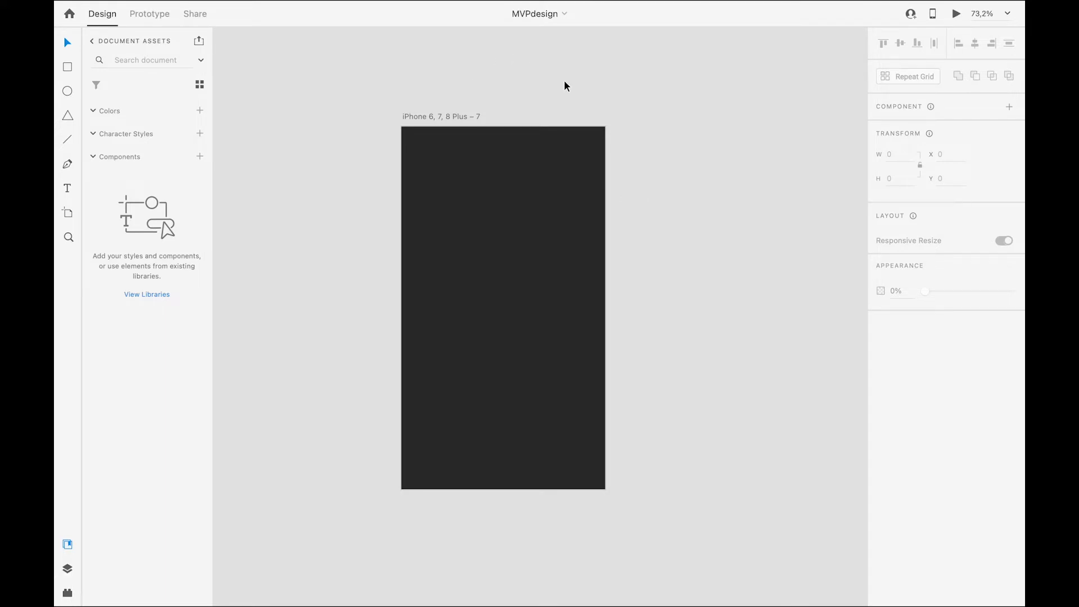
{"action": "key", "text": "ctrl+v"}
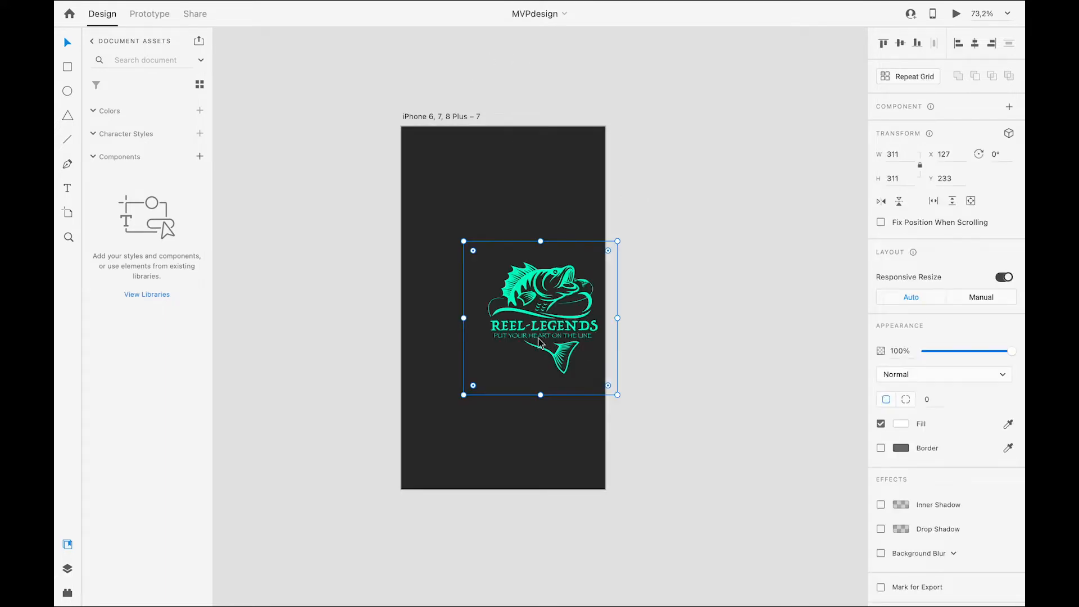
{"action": "left_click_drag", "start_coordinate": [539, 298], "coordinate": [505, 179]}
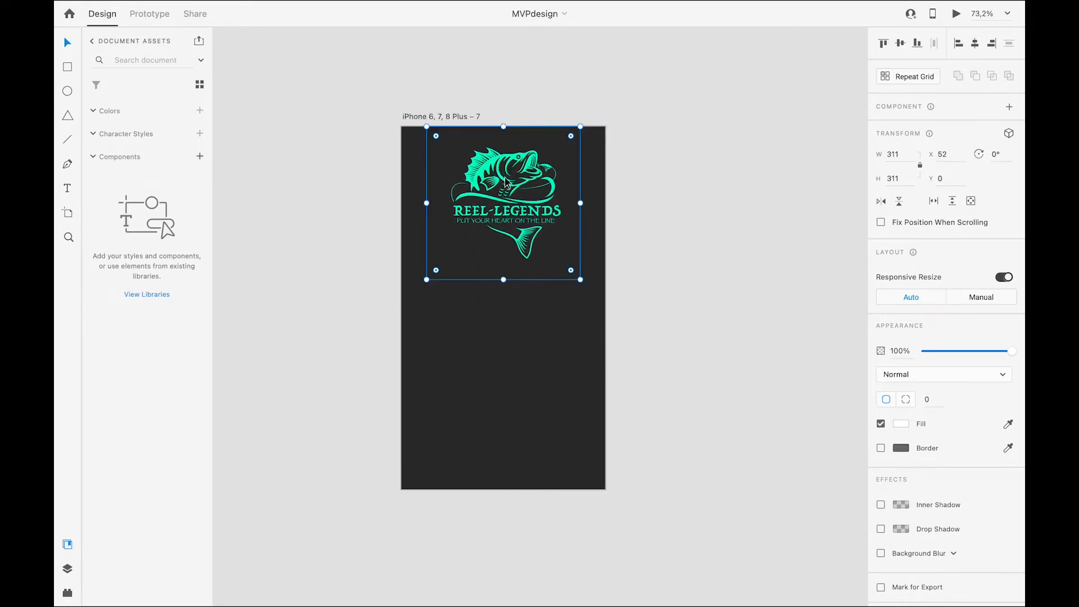
{"action": "left_click", "coordinate": [671, 277]}
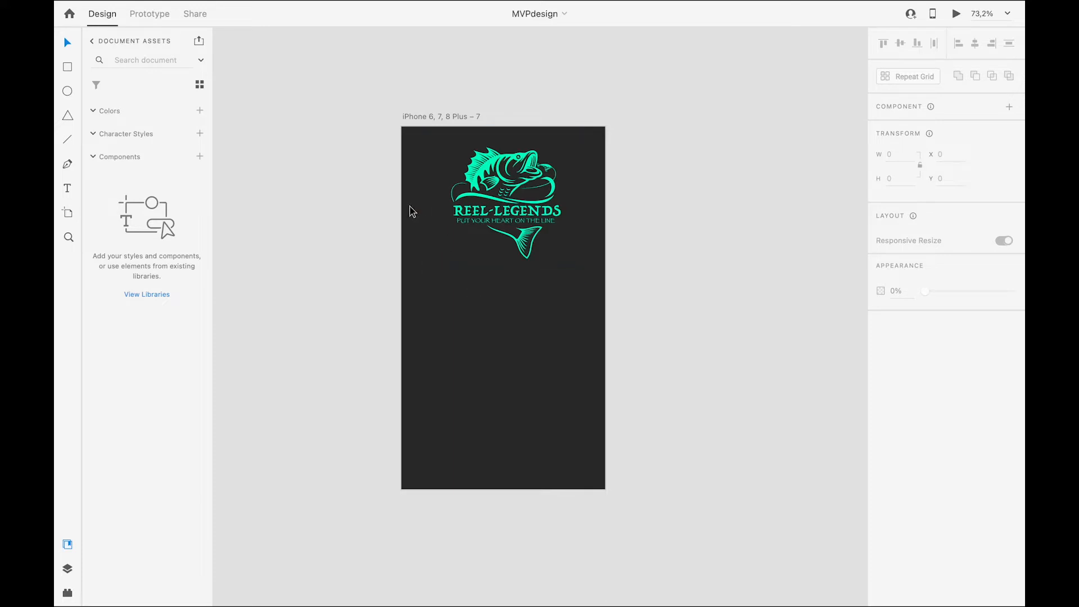
Step: Add a vertical guide about 25 px inside each side of the artboard and draw a horizontal line about 364 px wide between them
{"action": "left_click_drag", "start_coordinate": [401, 210], "coordinate": [593, 216]}
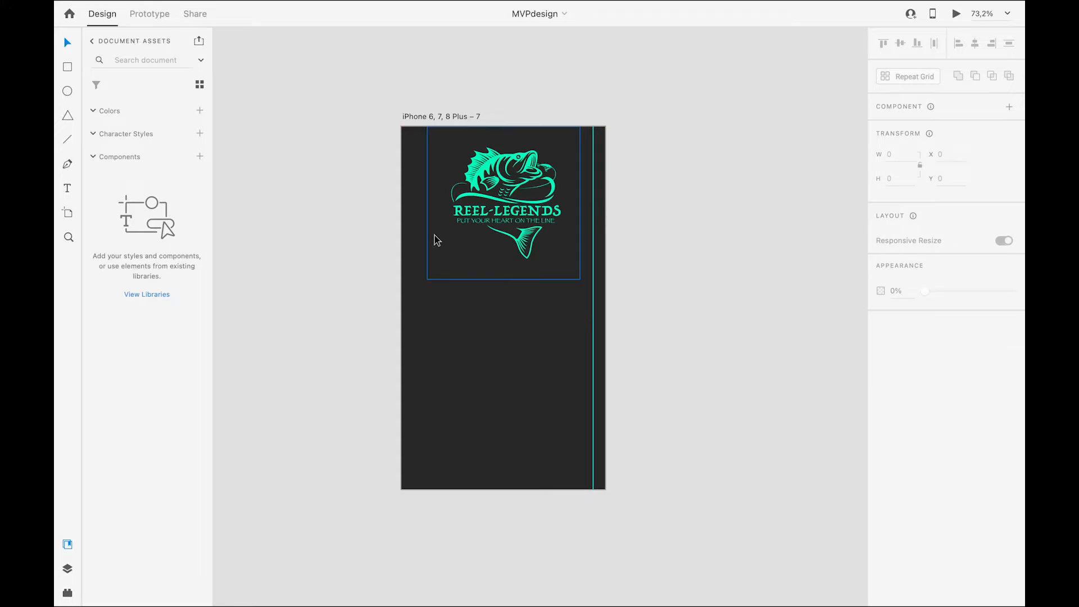
{"action": "left_click_drag", "start_coordinate": [401, 254], "coordinate": [413, 255]}
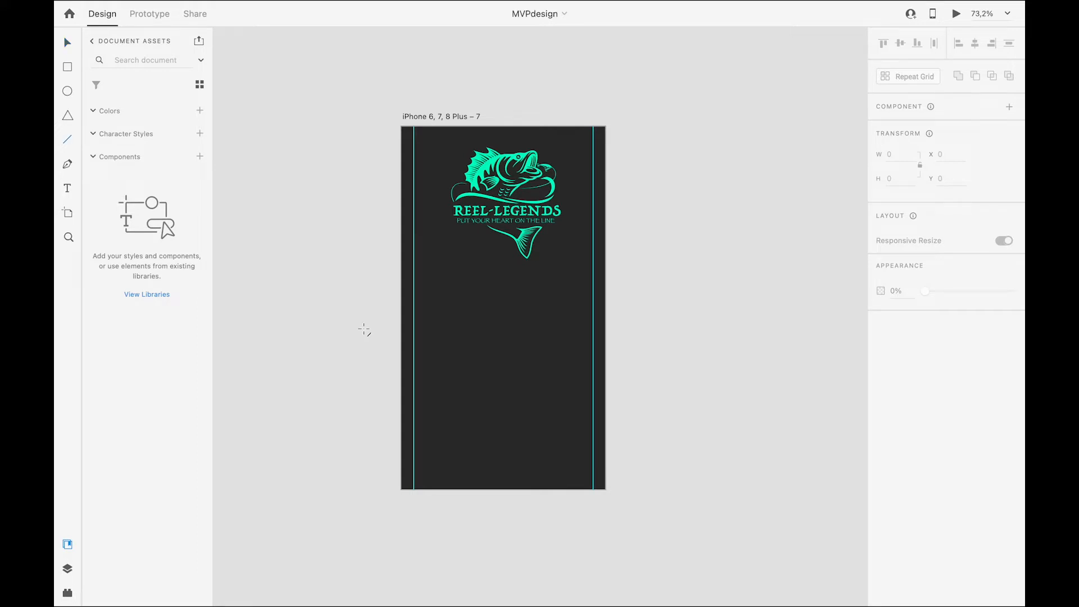
{"action": "left_click", "coordinate": [68, 140]}
{"action": "left_click_drag", "start_coordinate": [413, 304], "coordinate": [593, 304]}
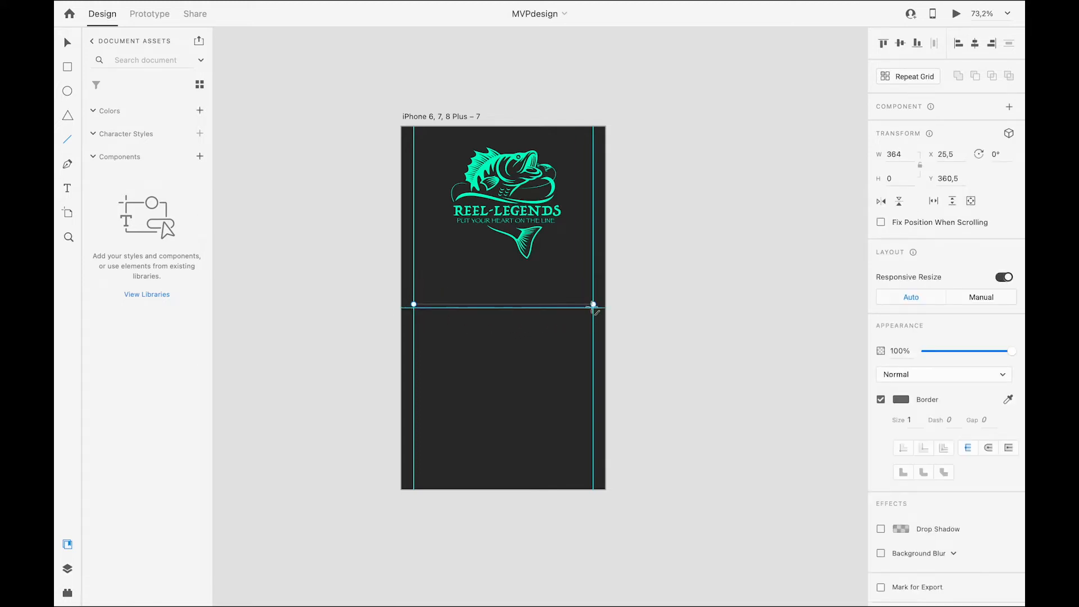
Step: Set the horizontal line's border colour to mid grey #6E6E6E
{"action": "left_click", "coordinate": [900, 399]}
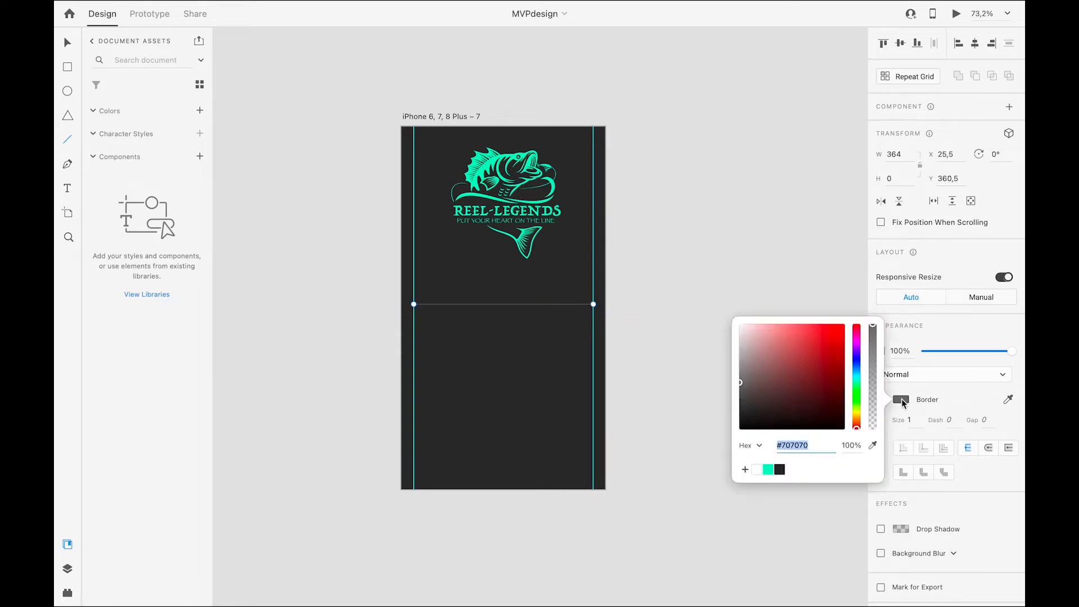
{"action": "left_click_drag", "start_coordinate": [742, 386], "coordinate": [737, 389]}
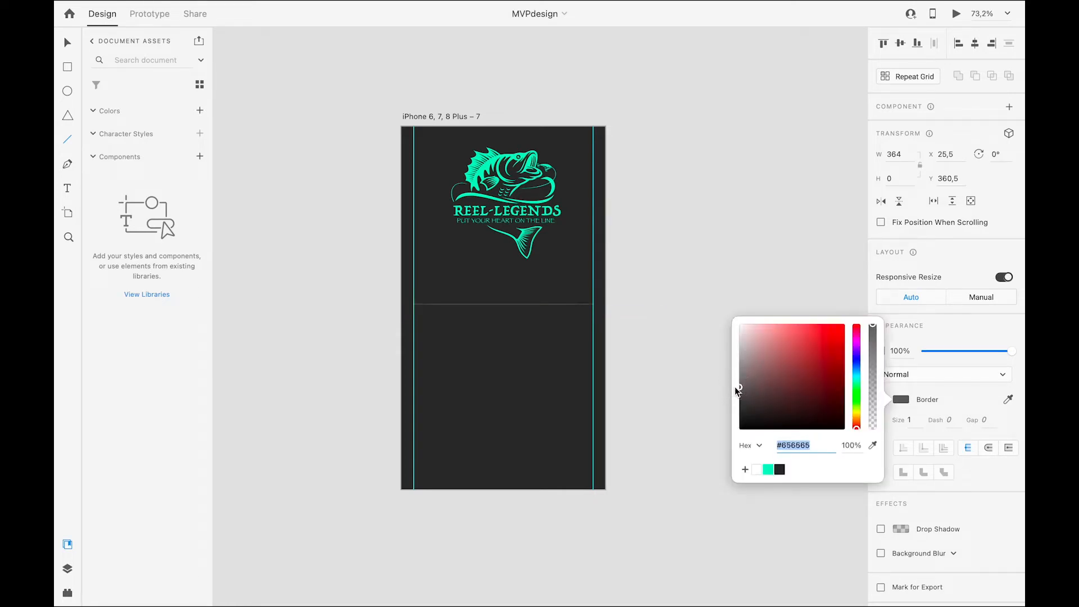
{"action": "left_click", "coordinate": [780, 470]}
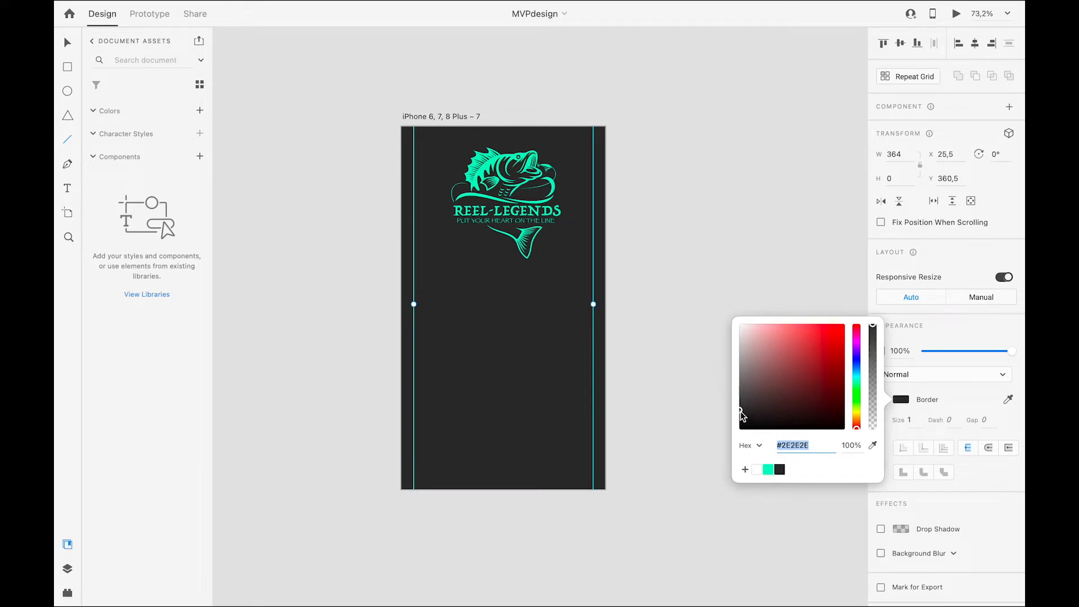
{"action": "left_click_drag", "start_coordinate": [740, 411], "coordinate": [729, 383]}
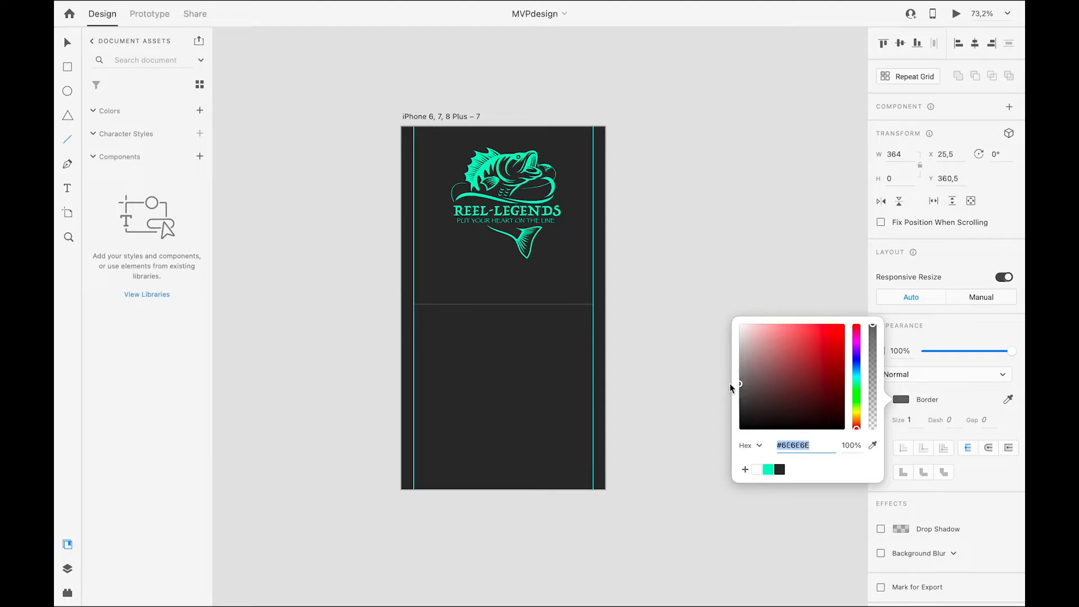
{"action": "key", "text": "Escape"}
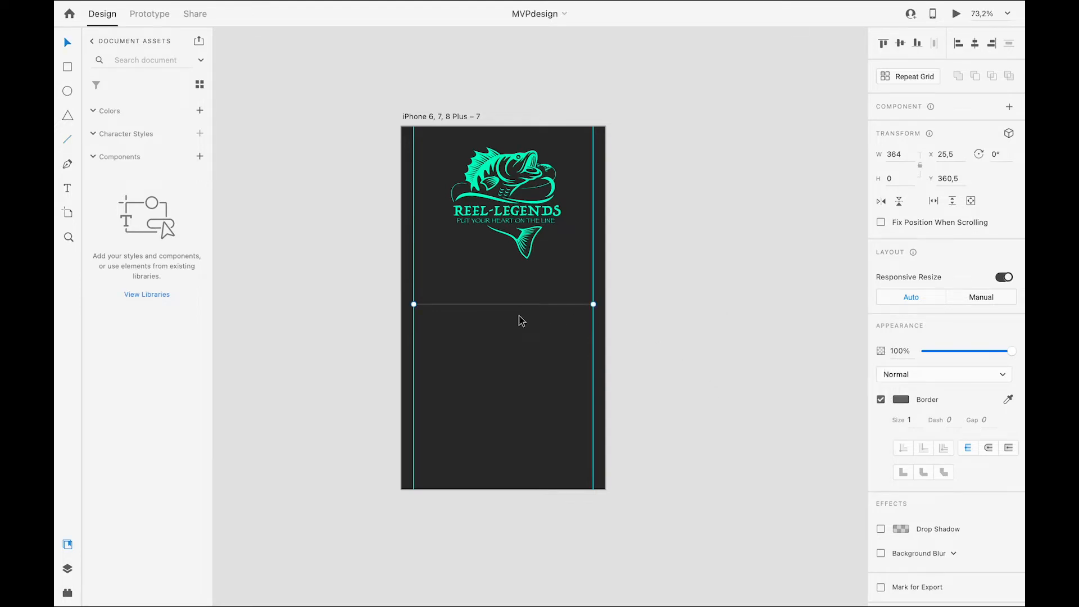
{"action": "scroll", "coordinate": [419, 306], "scroll_direction": "up", "scroll_amount": 5}
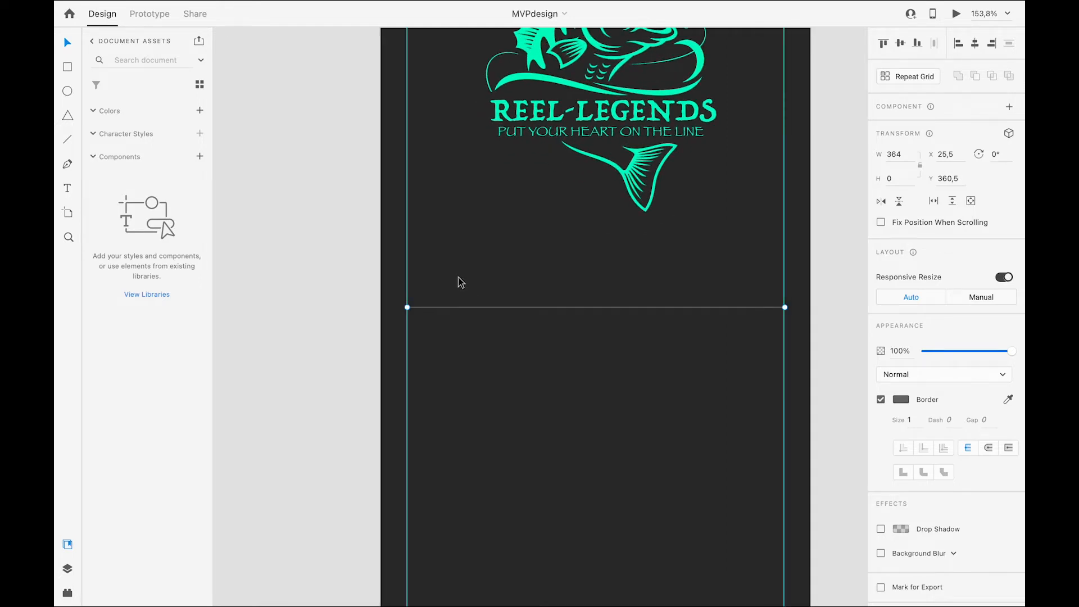
{"action": "scroll", "coordinate": [458, 281], "scroll_direction": "down", "scroll_amount": 5}
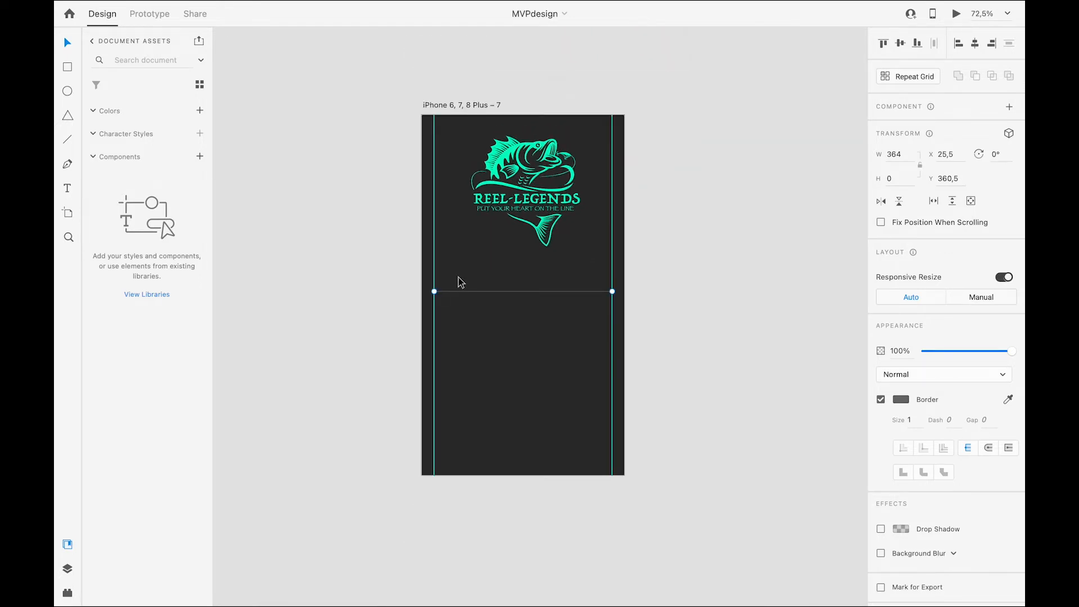
{"action": "scroll", "coordinate": [458, 281], "scroll_direction": "down", "scroll_amount": 3}
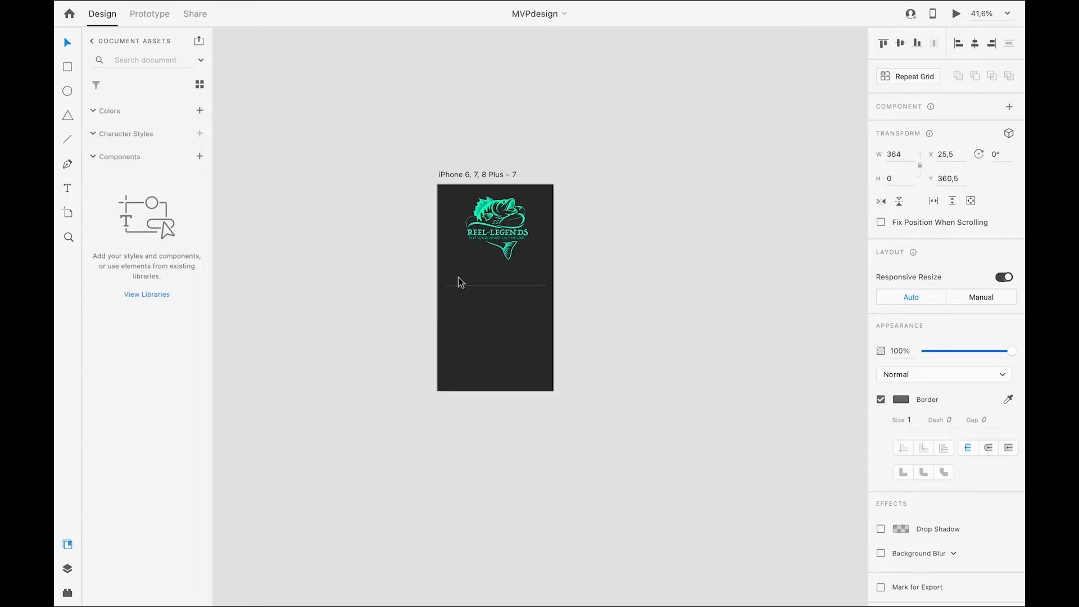
{"action": "scroll", "coordinate": [458, 281], "scroll_direction": "up", "scroll_amount": 5}
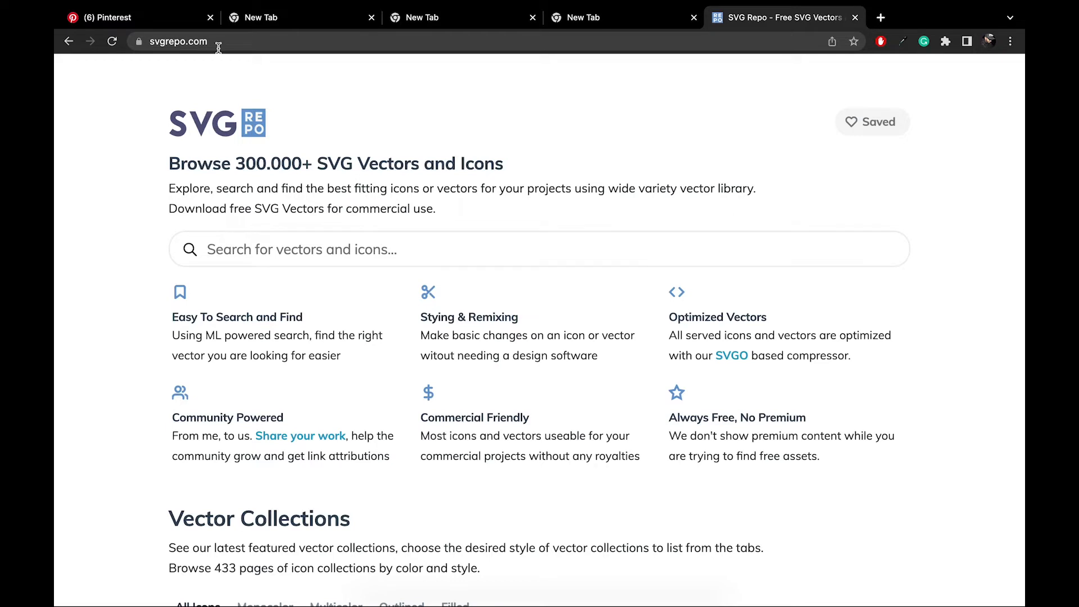
Step: Search SVG Repo in the browser for cellphone and telephone icons, and download the solid black telephone handset SVG
{"action": "left_click", "coordinate": [293, 248]}
{"action": "type", "text": "cellphone"}
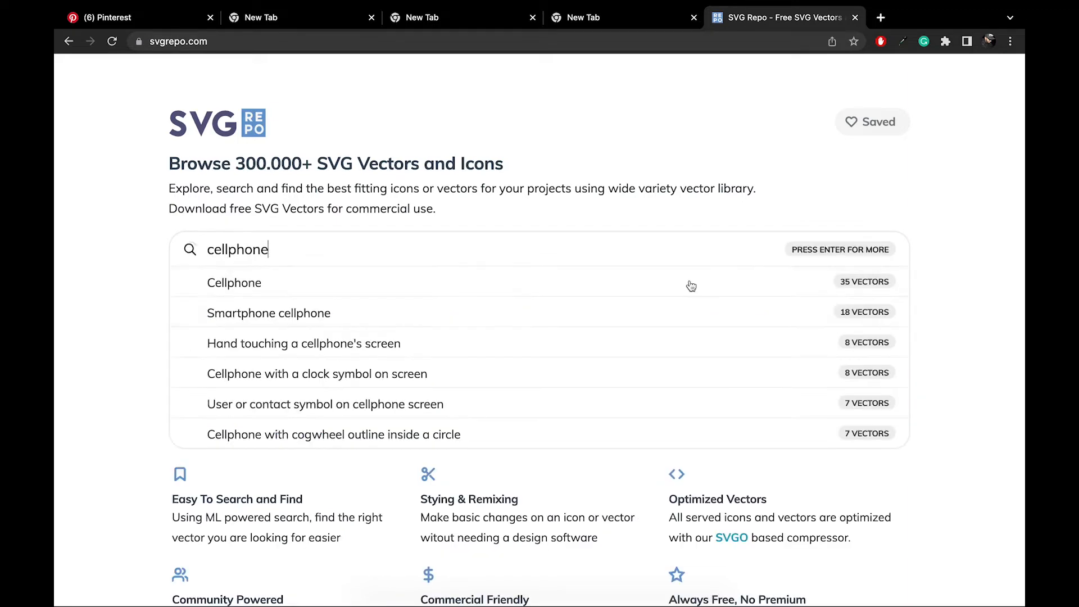
{"action": "key", "text": "Return"}
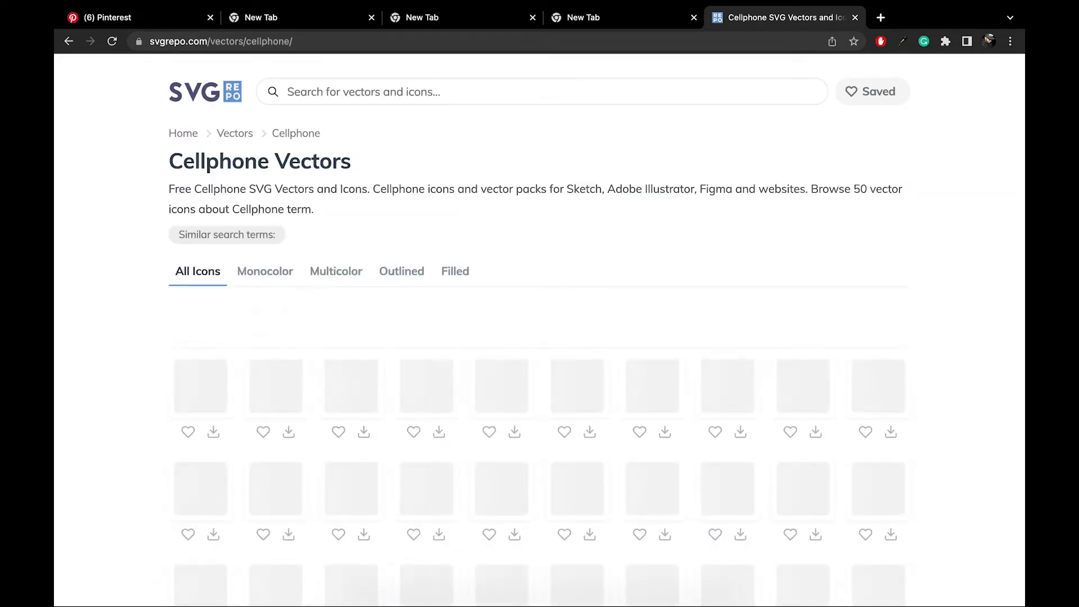
{"action": "scroll", "coordinate": [436, 340], "scroll_direction": "down", "scroll_amount": 6}
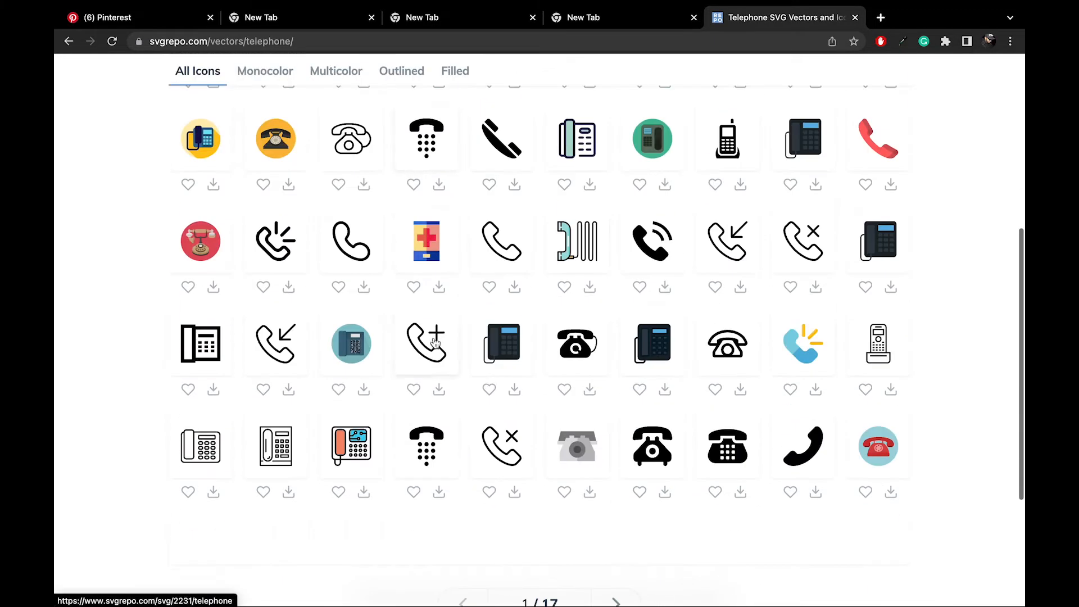
{"action": "left_click", "coordinate": [815, 494]}
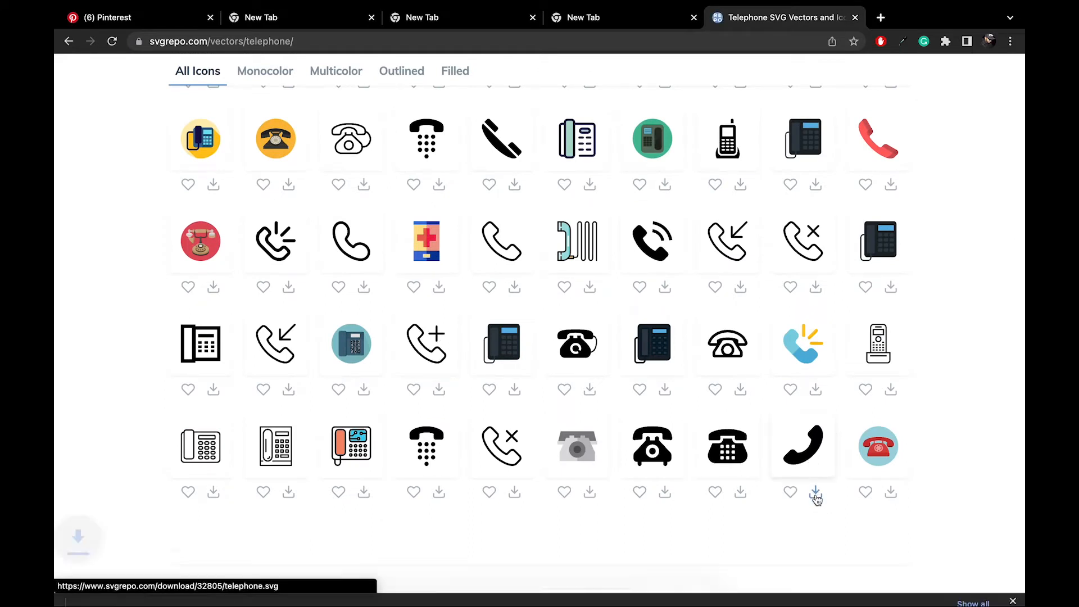
Step: Search SVG Repo for lock icons and download the solid black padlock SVG with a keyhole
{"action": "scroll", "coordinate": [54, 431], "scroll_direction": "up", "scroll_amount": 6}
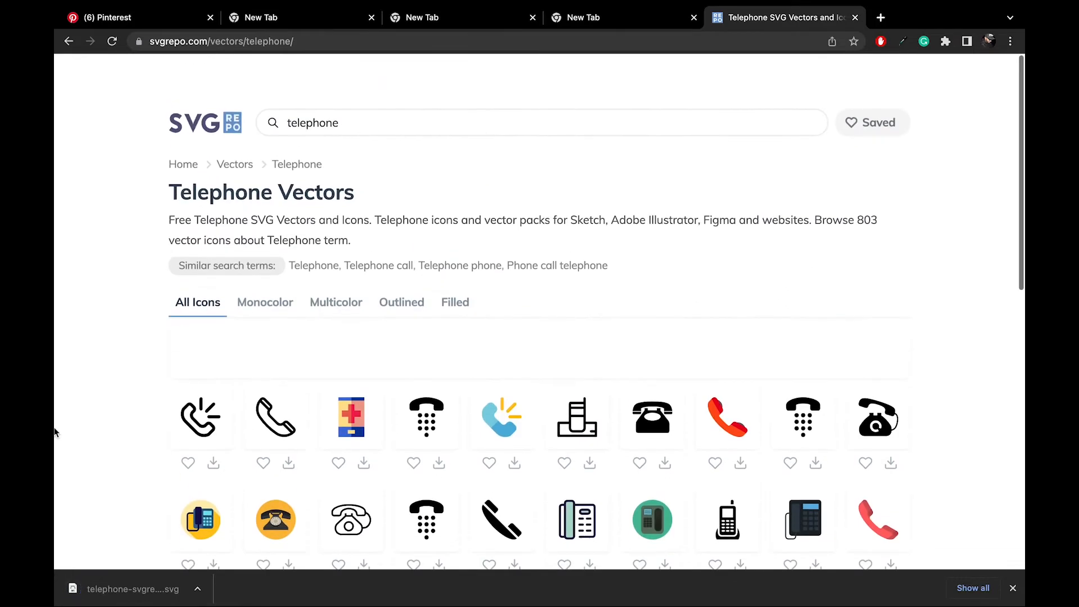
{"action": "left_click", "coordinate": [352, 89]}
{"action": "double_click", "coordinate": [332, 90]}
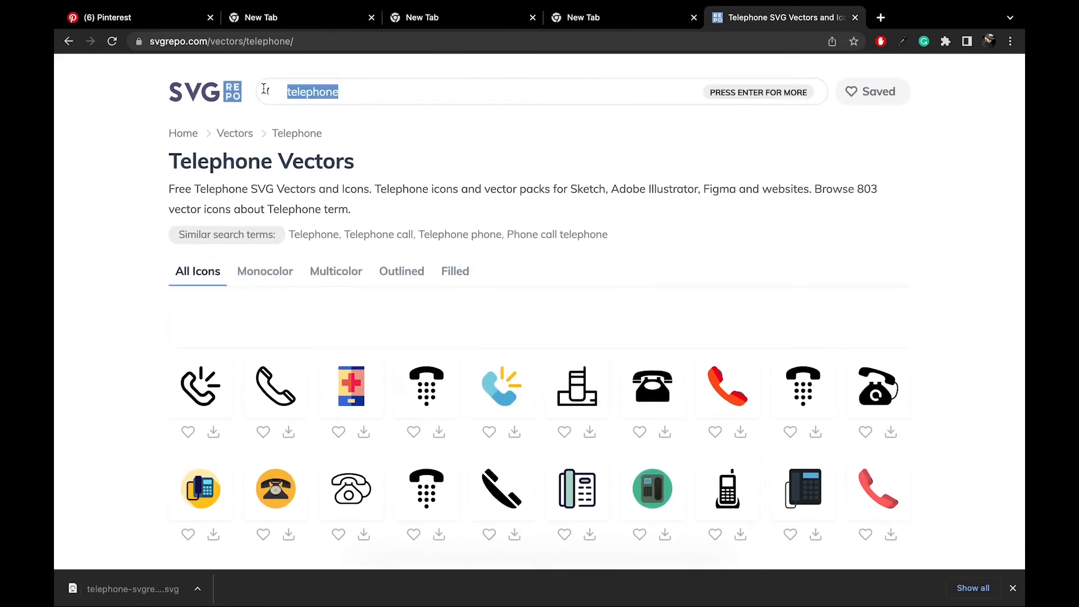
{"action": "type", "text": "lock"}
{"action": "key", "text": "Return"}
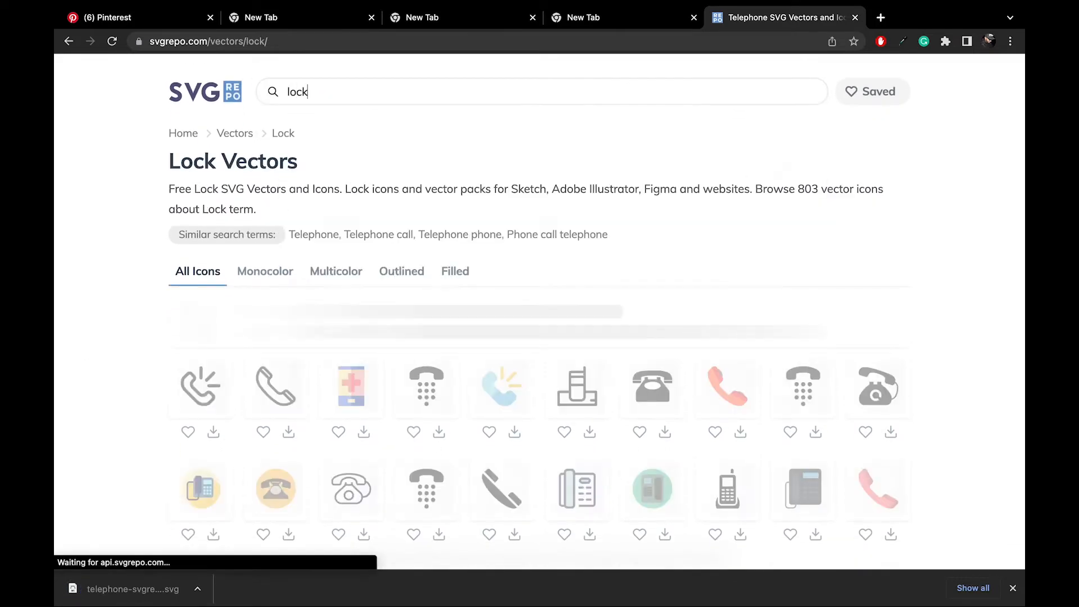
{"action": "scroll", "coordinate": [54, 302], "scroll_direction": "down", "scroll_amount": 3}
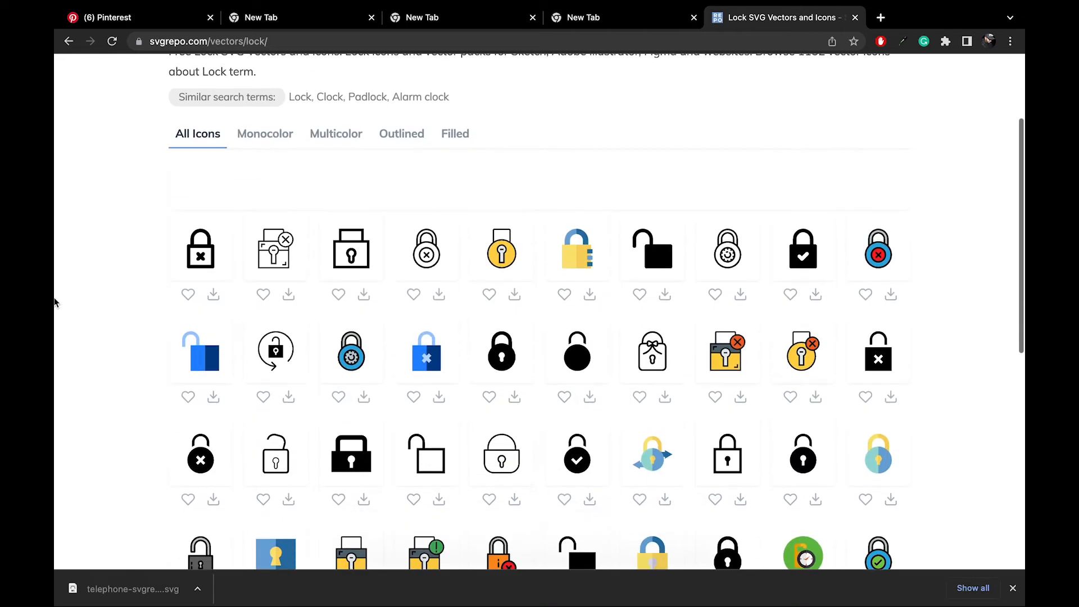
{"action": "scroll", "coordinate": [662, 252], "scroll_direction": "down", "scroll_amount": 4}
{"action": "scroll", "coordinate": [662, 252], "scroll_direction": "down", "scroll_amount": 3}
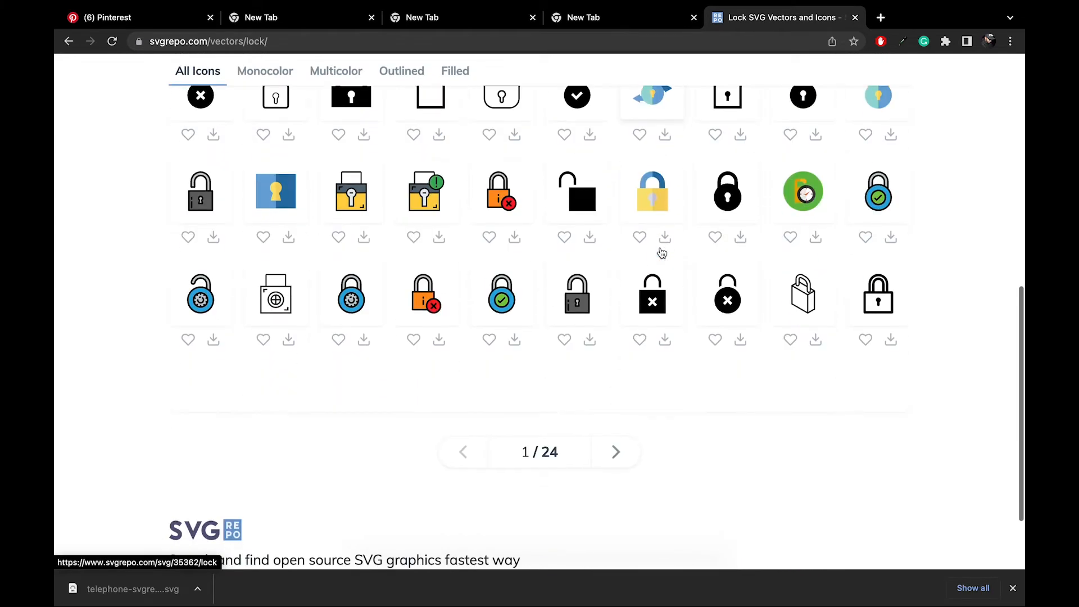
{"action": "scroll", "coordinate": [660, 251], "scroll_direction": "up", "scroll_amount": 3}
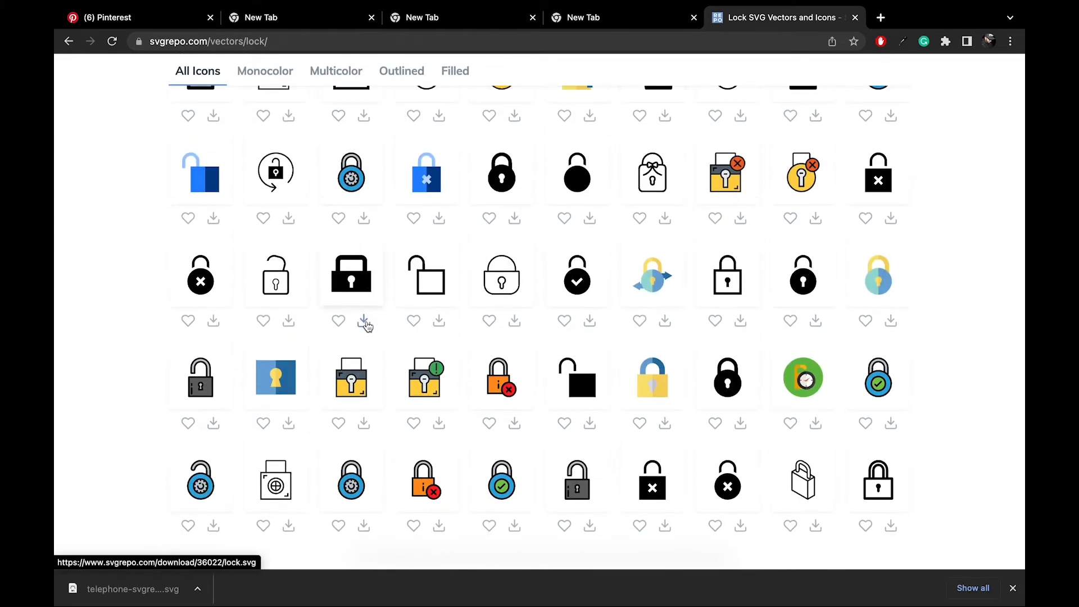
{"action": "left_click", "coordinate": [365, 319]}
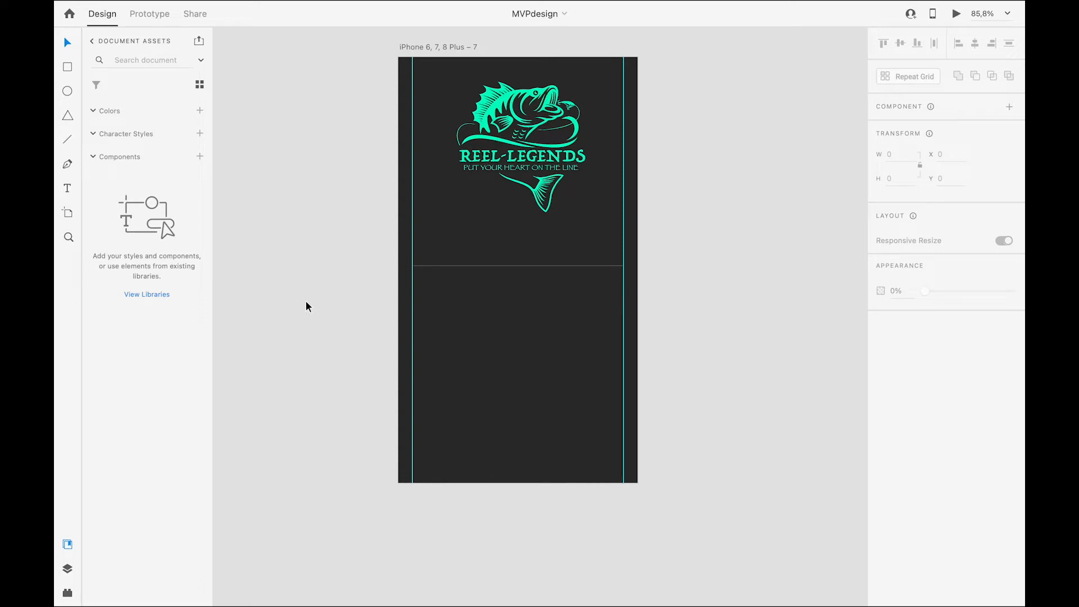
Step: Paste the telephone and padlock icons and place them beside the login artboard
{"action": "key", "text": "super+v"}
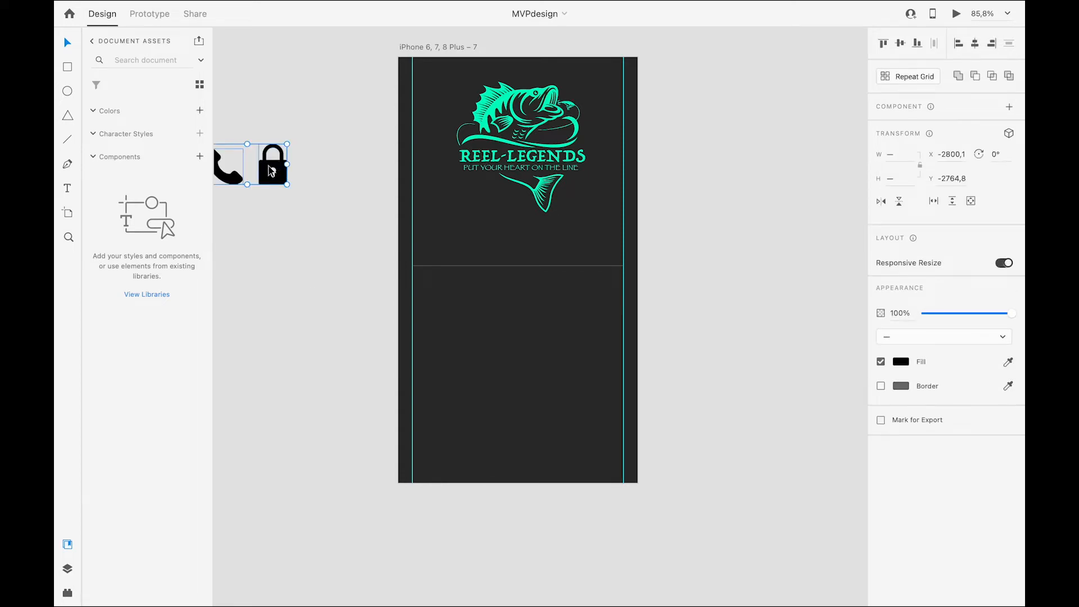
{"action": "left_click_drag", "start_coordinate": [272, 171], "coordinate": [350, 276]}
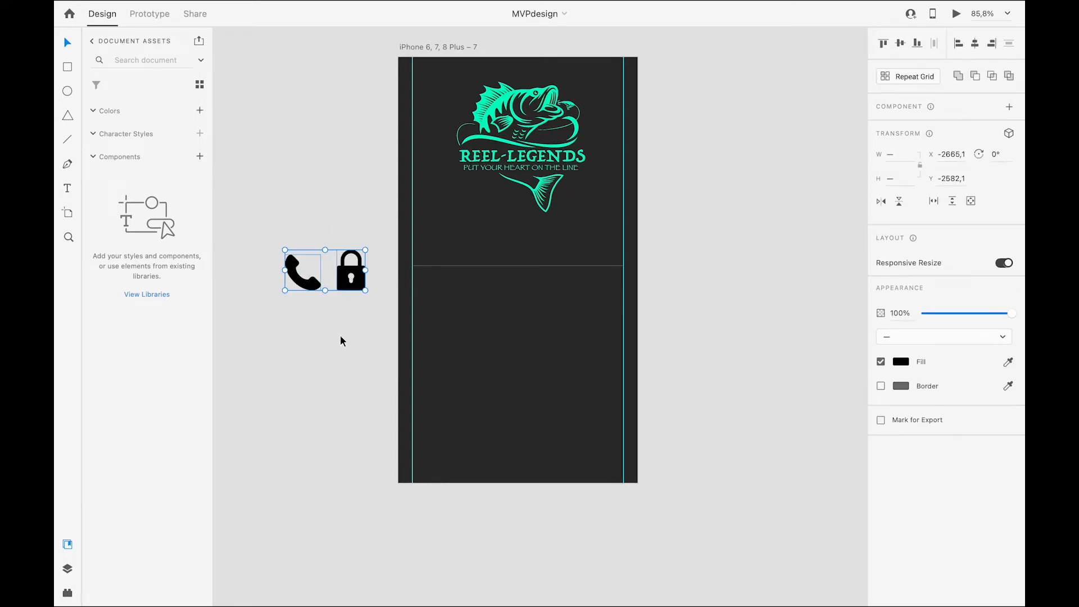
{"action": "left_click", "coordinate": [339, 338]}
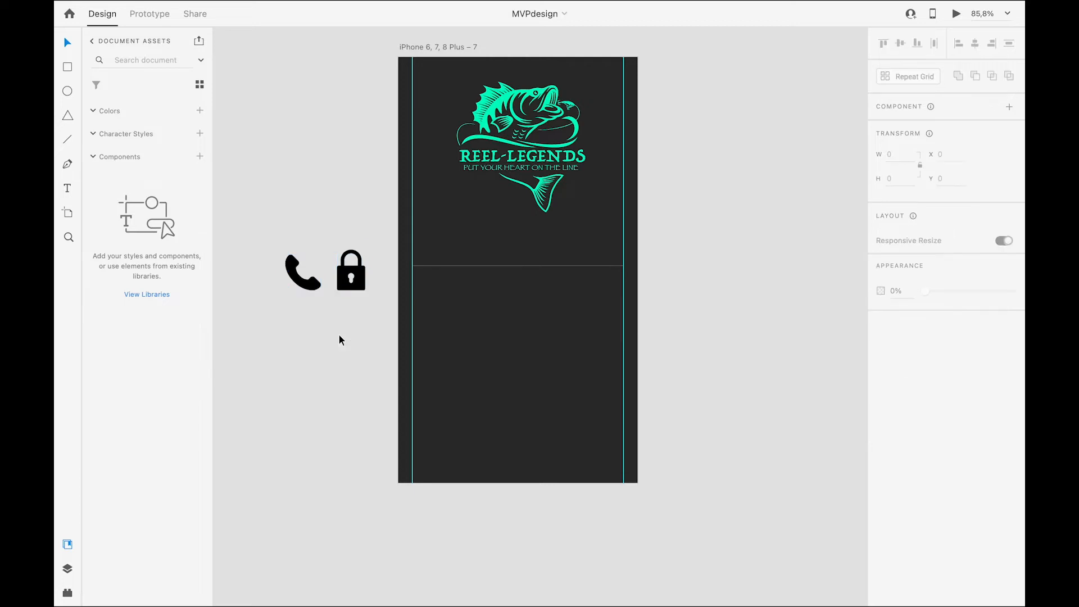
Step: Fill the telephone icon with the saved teal swatch and place it about 37 px large above the horizontal line's left end
{"action": "left_click", "coordinate": [313, 288]}
{"action": "left_click", "coordinate": [901, 362]}
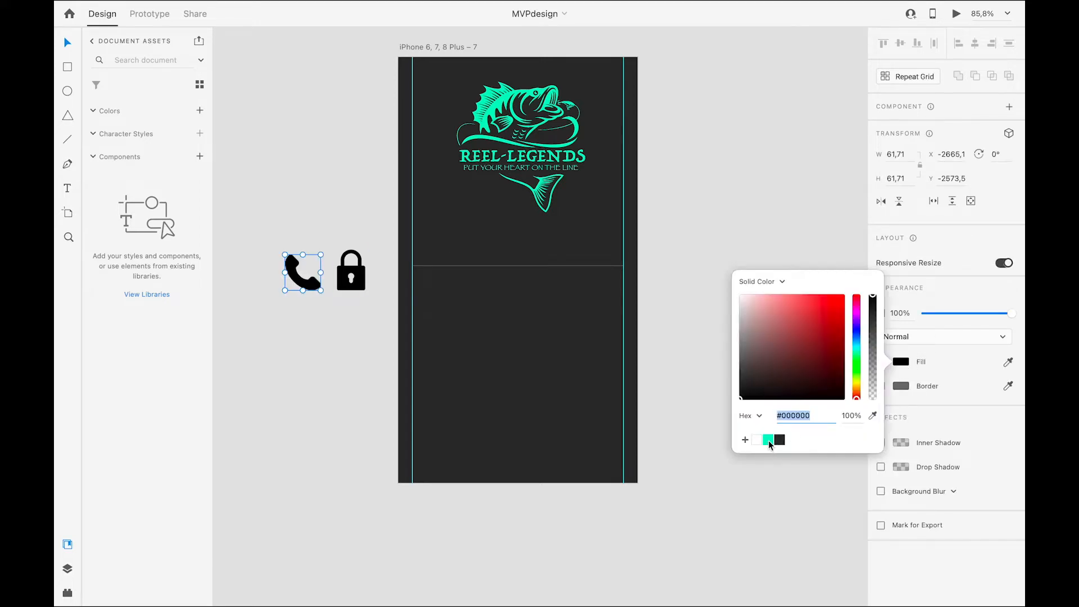
{"action": "left_click", "coordinate": [768, 440]}
{"action": "left_click_drag", "start_coordinate": [309, 284], "coordinate": [438, 258]}
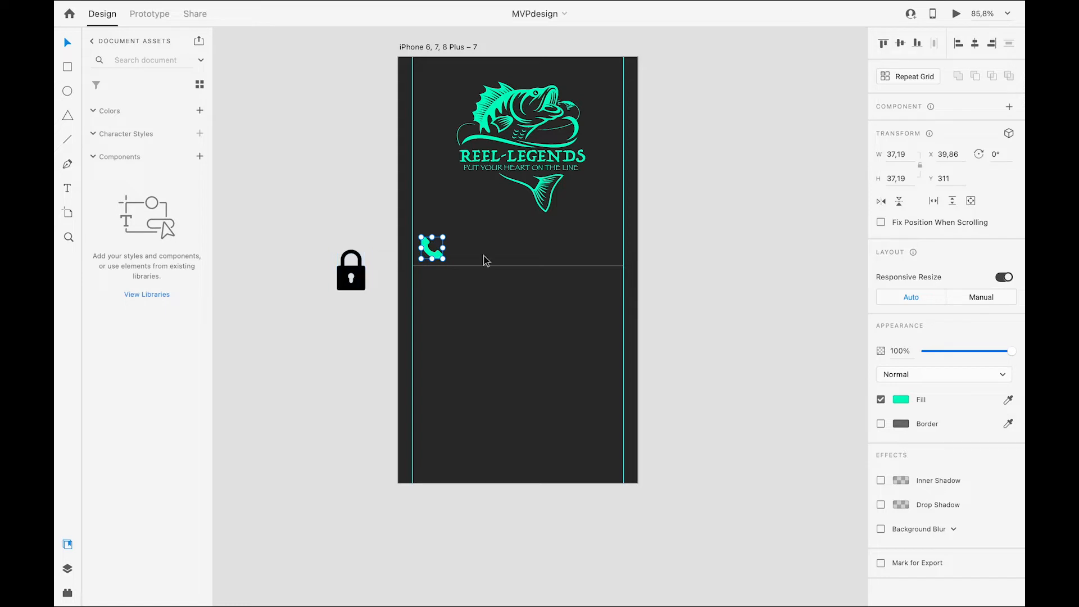
{"action": "left_click", "coordinate": [464, 251]}
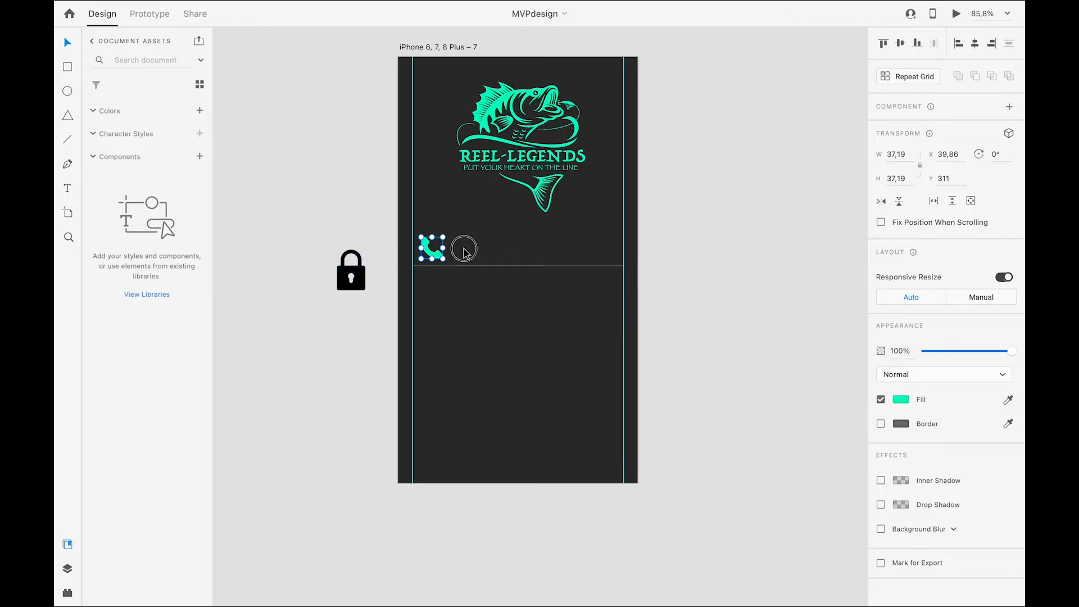
Step: Fill the padlock icon with the saved teal swatch and move it onto the artboard below the horizontal line
{"action": "left_click", "coordinate": [344, 275]}
{"action": "left_click", "coordinate": [901, 442]}
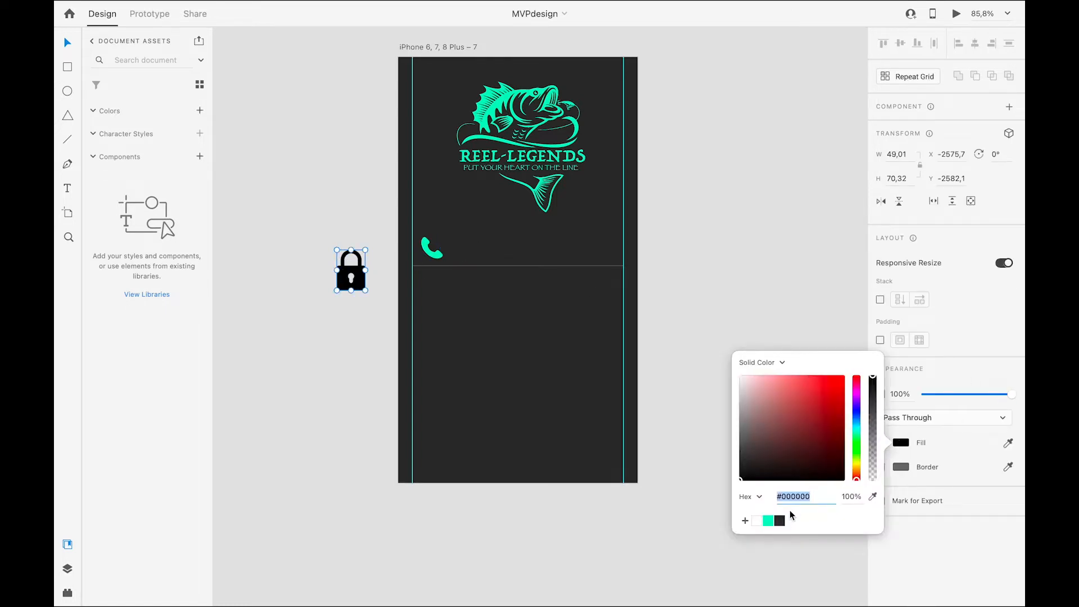
{"action": "left_click", "coordinate": [767, 520]}
{"action": "left_click_drag", "start_coordinate": [346, 267], "coordinate": [439, 328]}
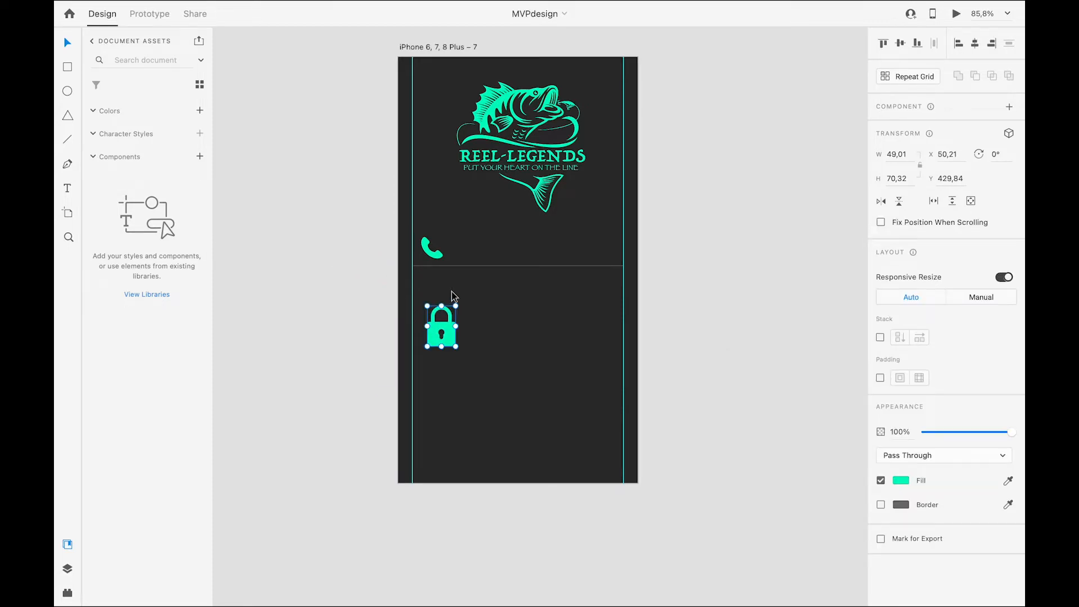
Step: Shrink the telephone icon slightly and seat it just above the horizontal line near the left guide
{"action": "scroll", "coordinate": [444, 287], "scroll_direction": "up", "scroll_amount": 4}
{"action": "left_click", "coordinate": [421, 298]}
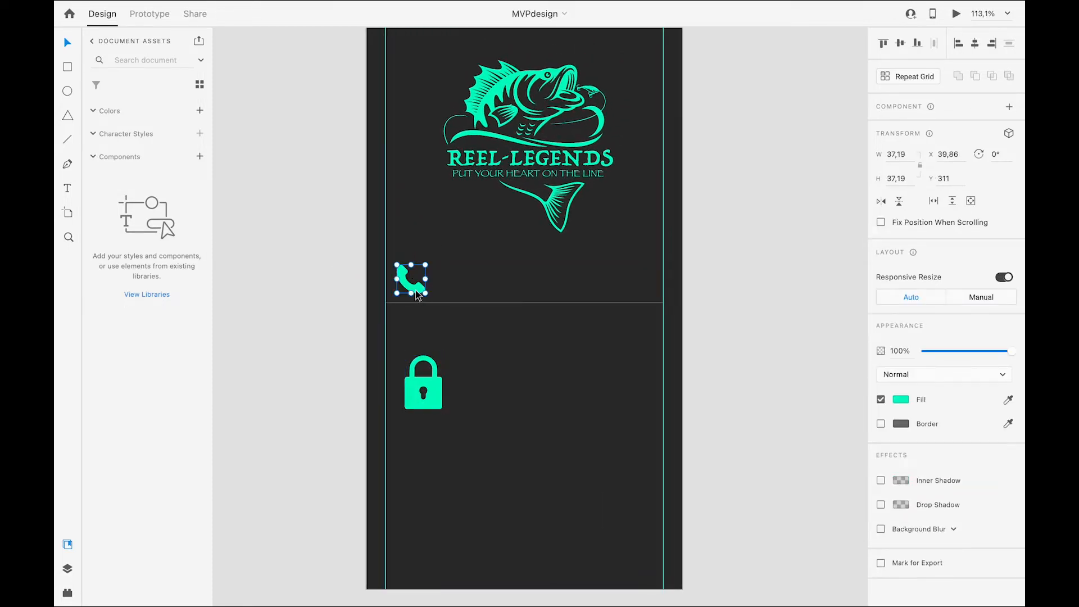
{"action": "left_click_drag", "start_coordinate": [425, 293], "coordinate": [417, 286]}
{"action": "left_click", "coordinate": [446, 294]}
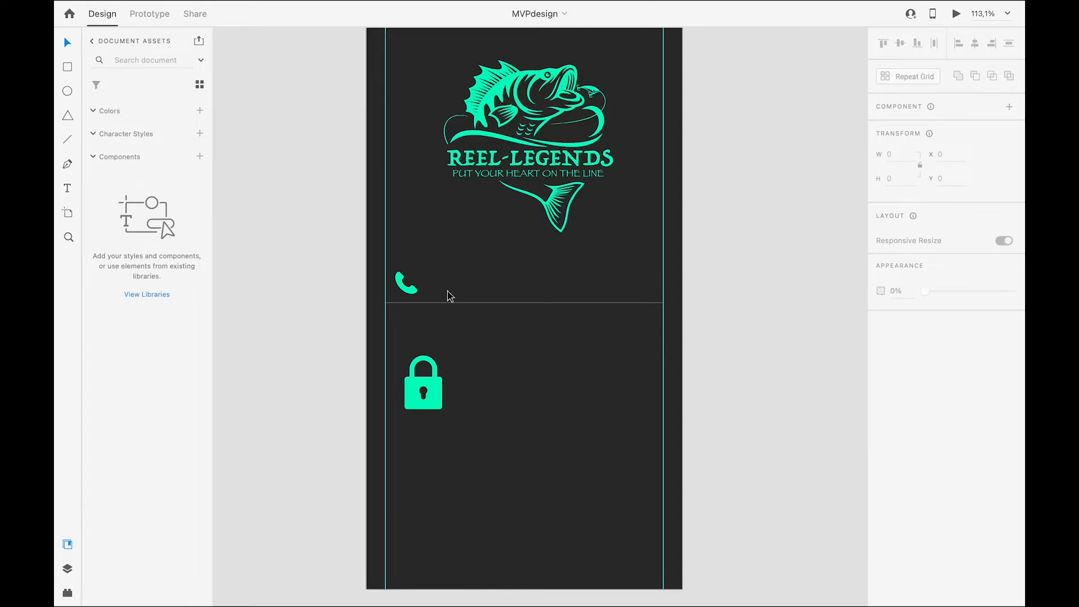
Step: Draw a vertical divider line about 35 px tall just right of the telephone icon
{"action": "key", "text": "l"}
{"action": "left_click", "coordinate": [67, 140]}
{"action": "mouse_move", "coordinate": [395, 272]}
{"action": "left_mouse_down"}
{"action": "mouse_move", "coordinate": [429, 274]}
{"action": "mouse_move", "coordinate": [428, 294]}
{"action": "mouse_move", "coordinate": [428, 269]}
{"action": "left_mouse_up"}
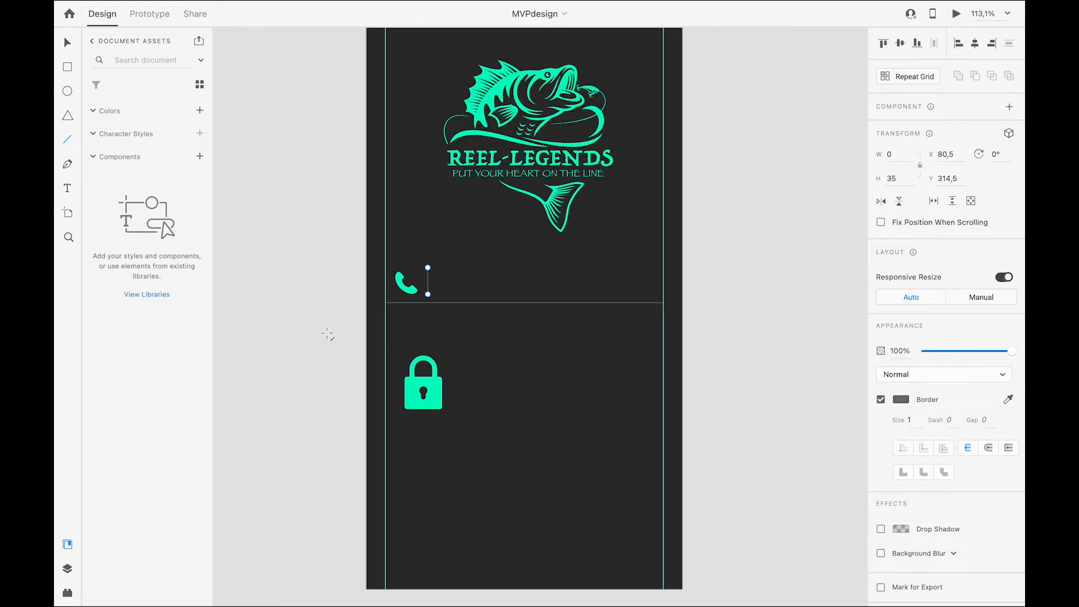
{"action": "left_click", "coordinate": [293, 333]}
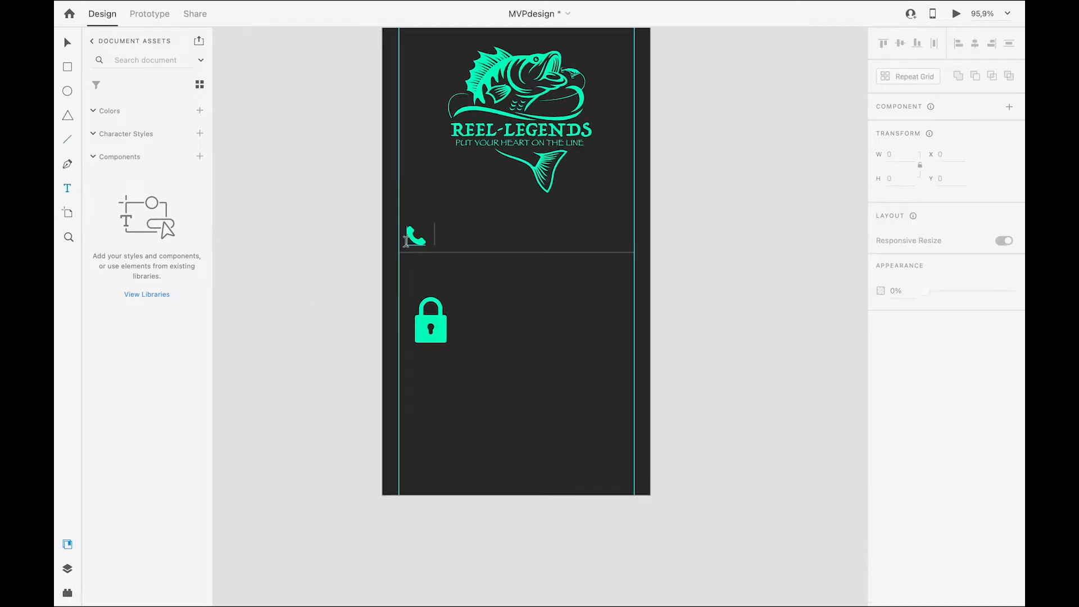
Step: Add the text "Cell number" to the right of the vertical divider
{"action": "scroll", "coordinate": [405, 240], "scroll_direction": "up", "scroll_amount": 2}
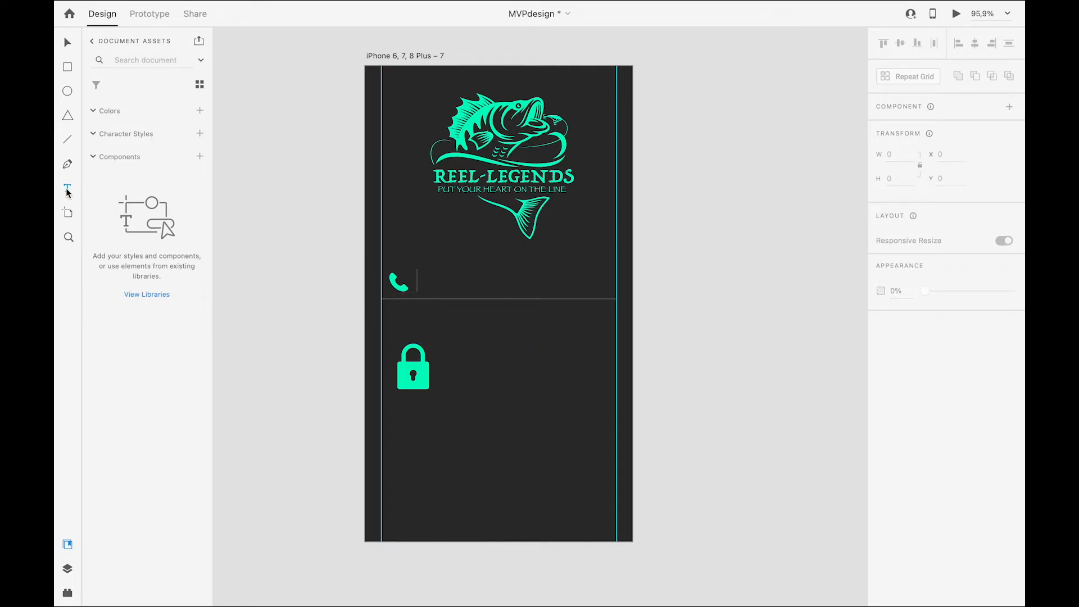
{"action": "left_click", "coordinate": [428, 282]}
{"action": "type", "text": "Cell number"}
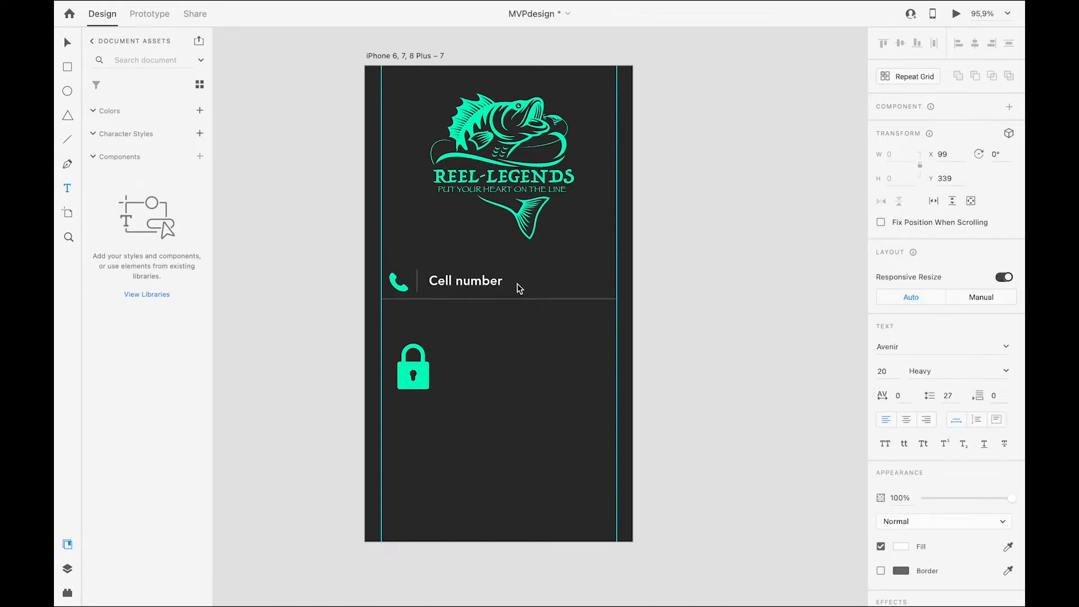
Step: Apply the saved white swatch to the "Cell number" text and set its Avenir font weight to Light
{"action": "key", "text": "super+a"}
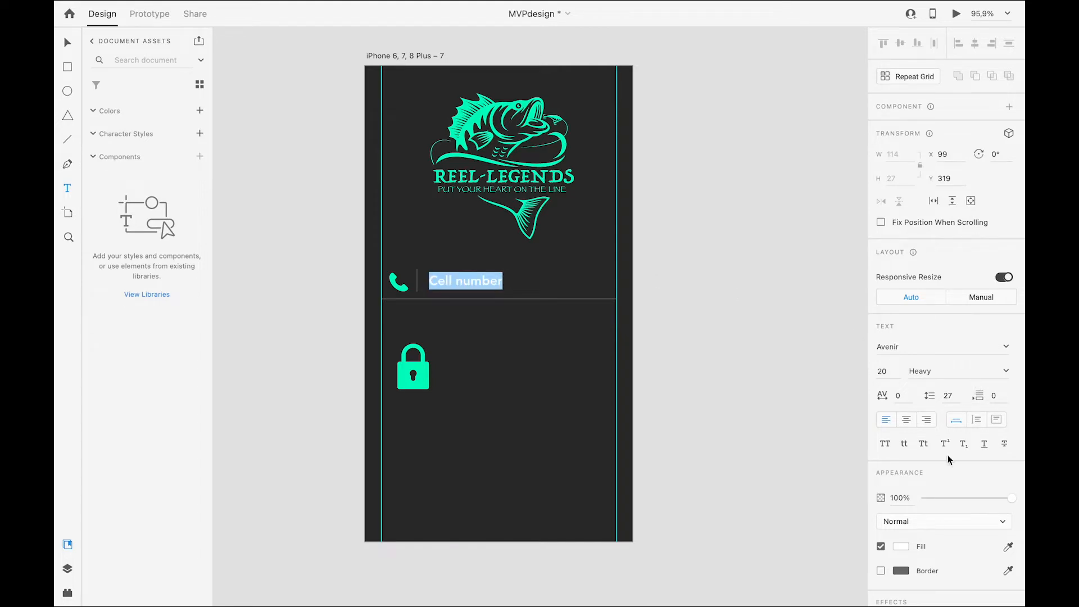
{"action": "left_click", "coordinate": [901, 546]}
{"action": "left_click", "coordinate": [756, 586]}
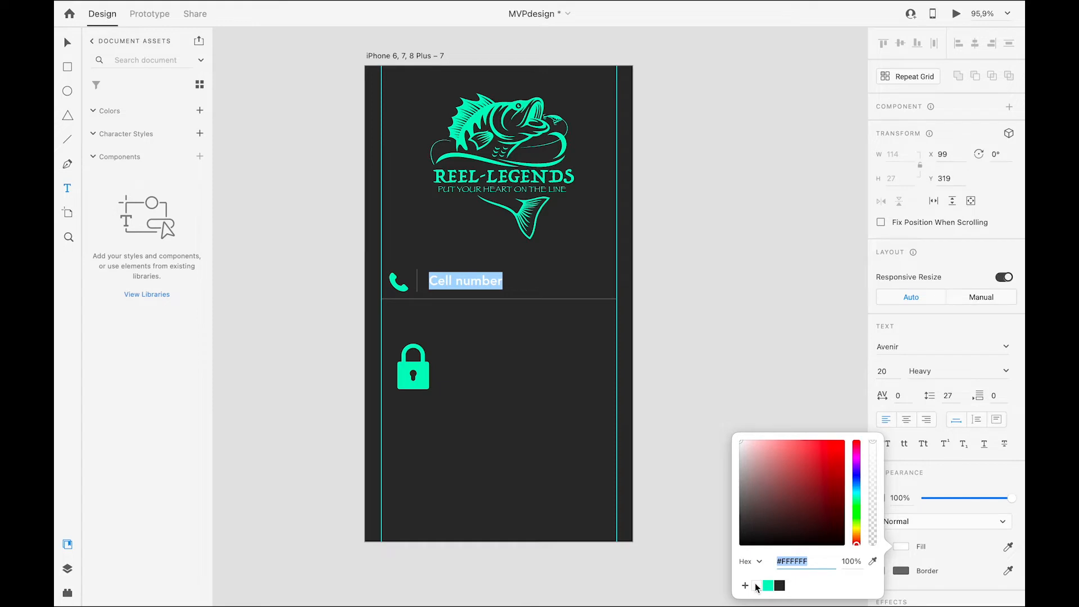
{"action": "left_click", "coordinate": [950, 337]}
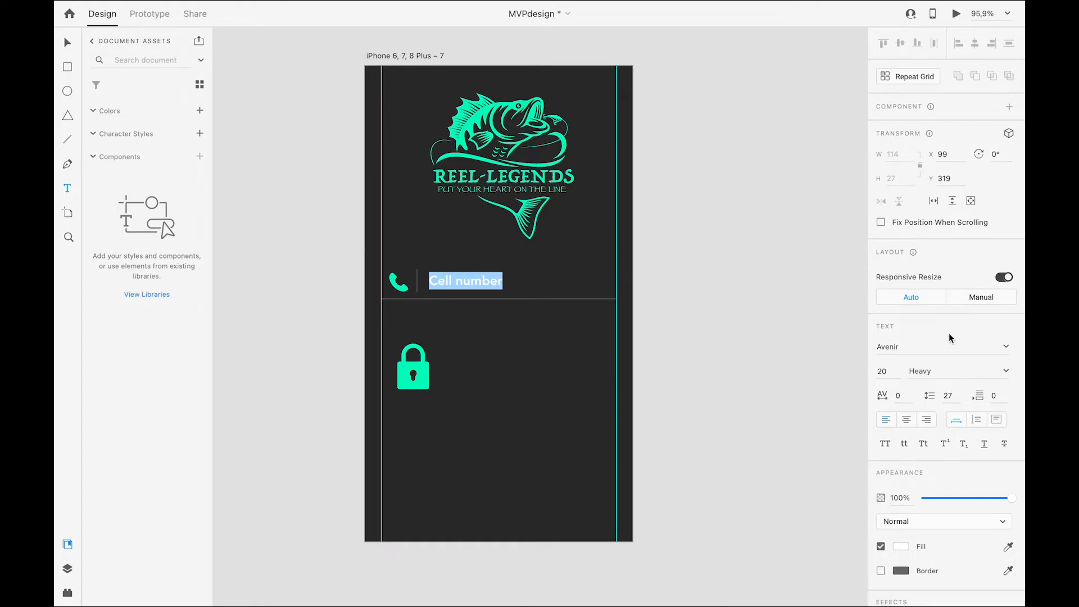
{"action": "left_click", "coordinate": [907, 356]}
{"action": "left_click", "coordinate": [1006, 348]}
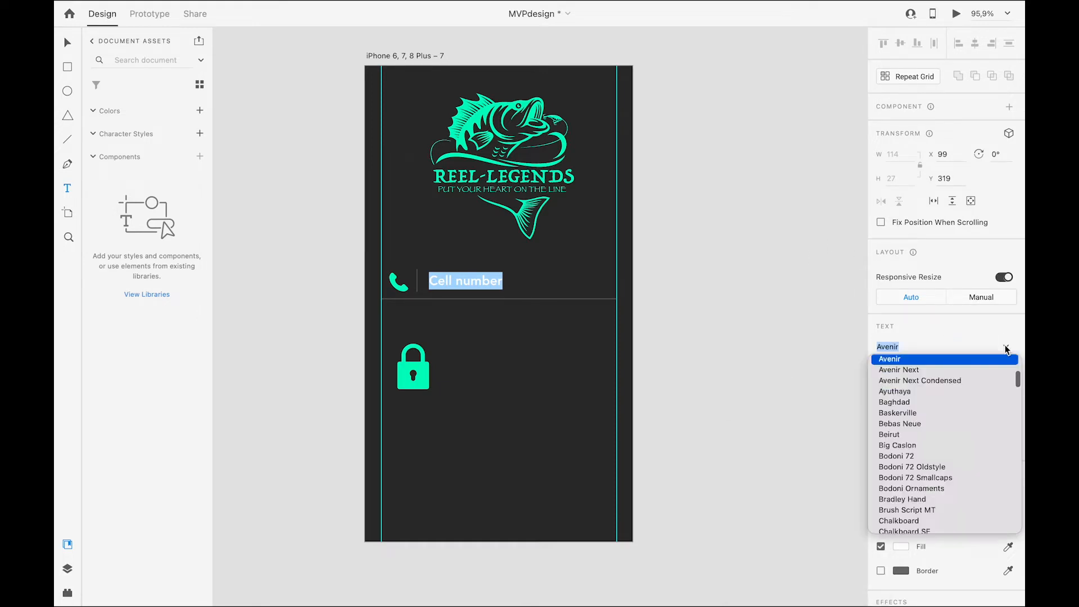
{"action": "scroll", "coordinate": [926, 443], "scroll_direction": "down", "scroll_amount": 10}
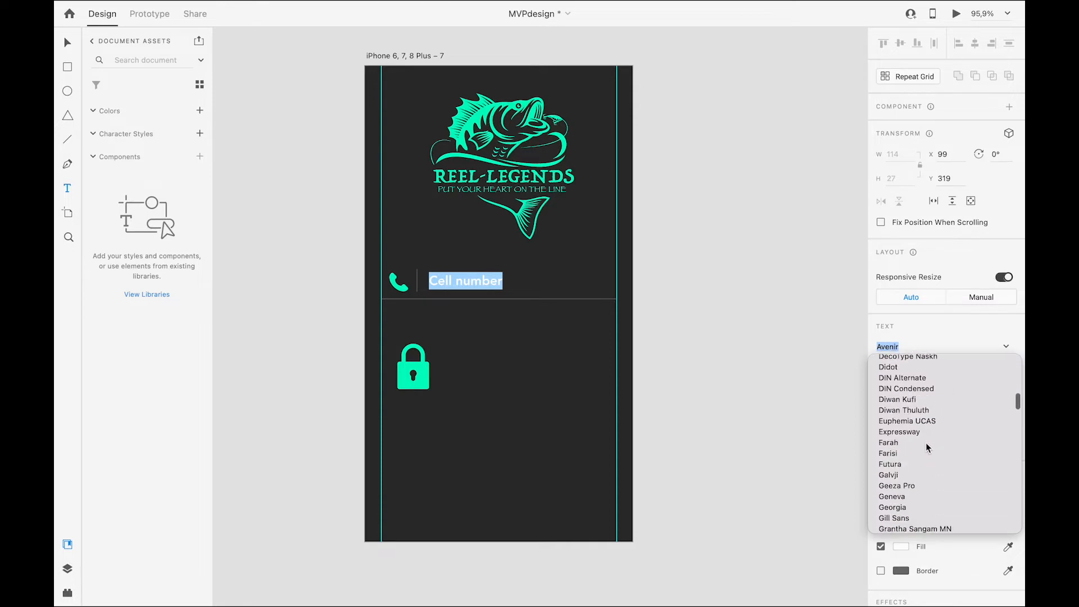
{"action": "scroll", "coordinate": [925, 443], "scroll_direction": "up", "scroll_amount": 10}
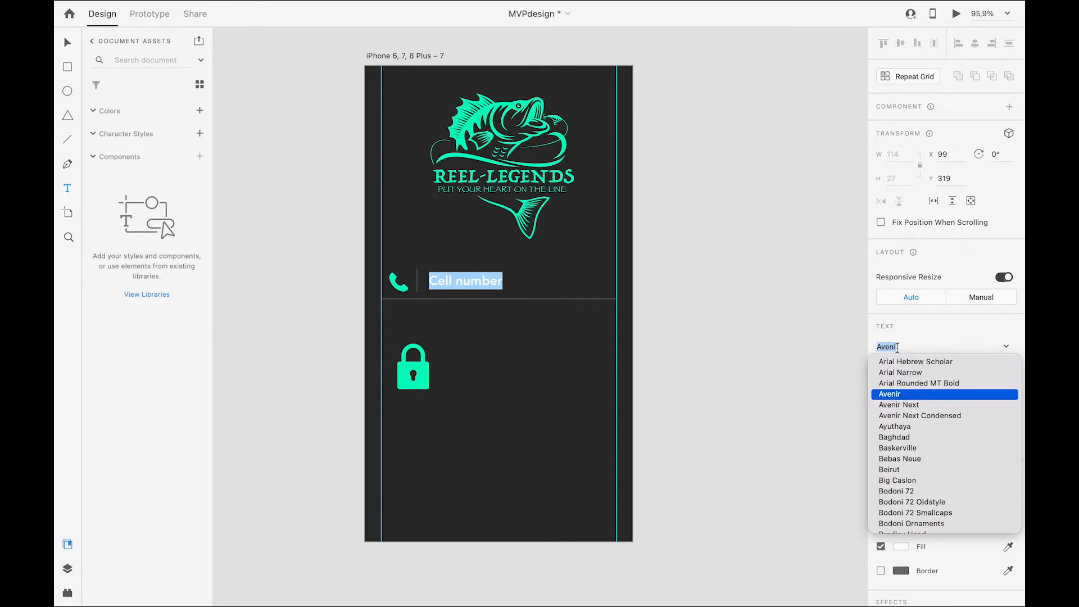
{"action": "left_click", "coordinate": [811, 356]}
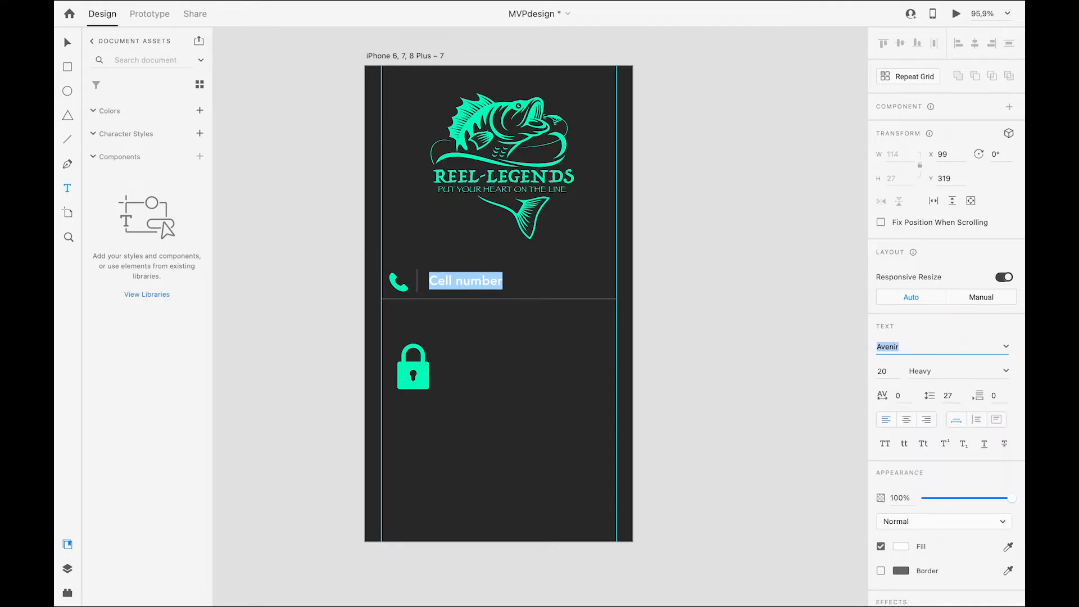
{"action": "left_click", "coordinate": [1006, 371]}
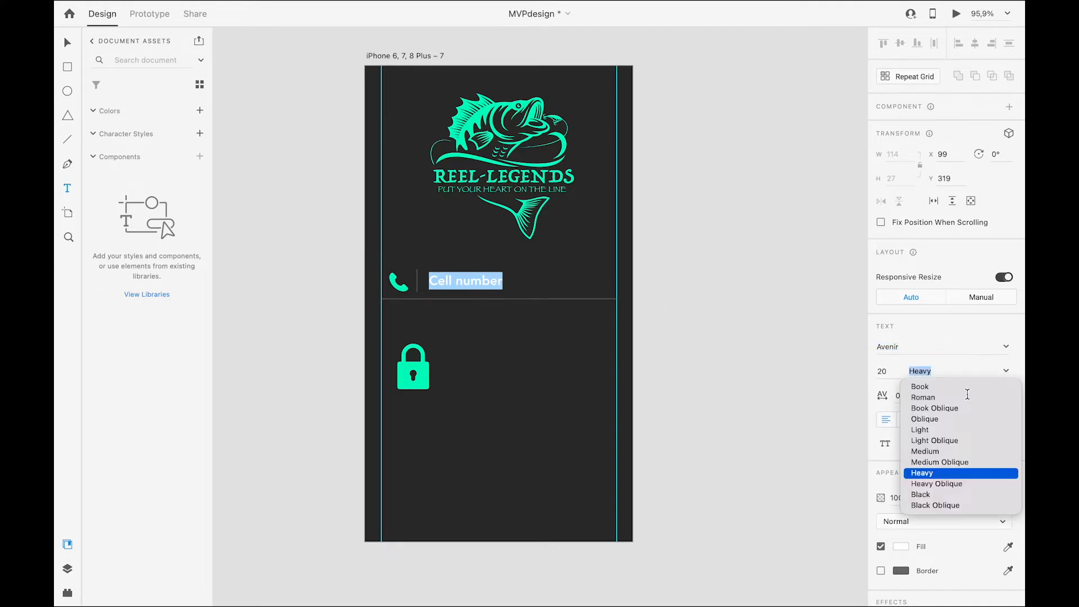
{"action": "left_click", "coordinate": [935, 430]}
{"action": "key", "text": "Escape"}
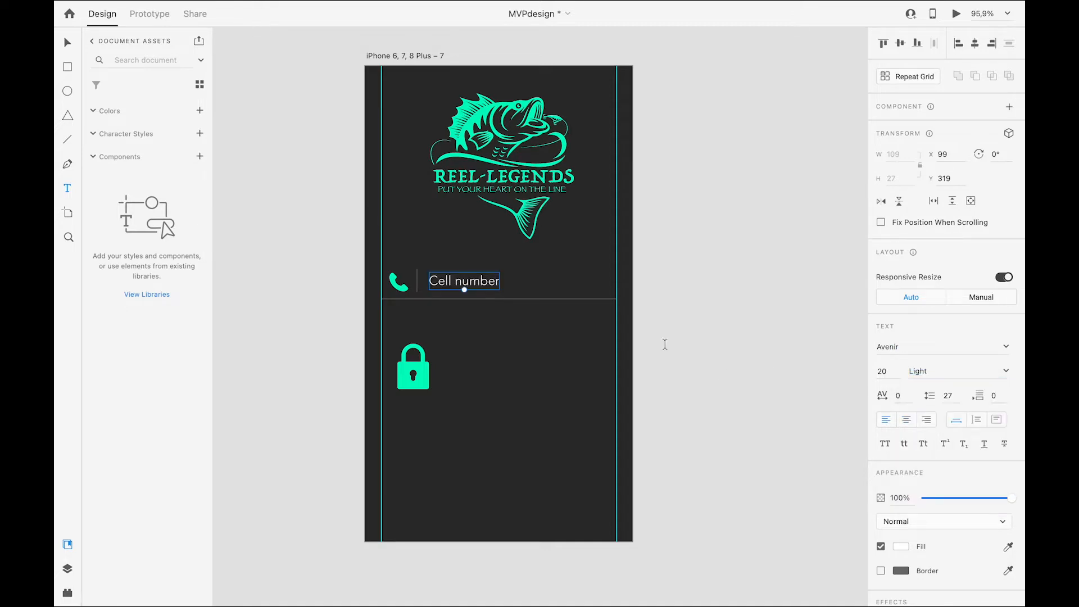
Step: Move the "Cell number" text closer to the vertical divider, at about X 94, Y 320
{"action": "left_click", "coordinate": [463, 330]}
{"action": "left_click_drag", "start_coordinate": [455, 281], "coordinate": [453, 277]}
Step: Try a font size of 27 on the "Cell number" text and set it back to 20
{"action": "double_click", "coordinate": [453, 277]}
{"action": "left_click", "coordinate": [881, 370]}
{"action": "key", "text": "Up"}
{"action": "key", "text": "Up"}
{"action": "key", "text": "Up"}
{"action": "key", "text": "Up"}
{"action": "key", "text": "Up"}
{"action": "key", "text": "Up"}
{"action": "key", "text": "Up"}
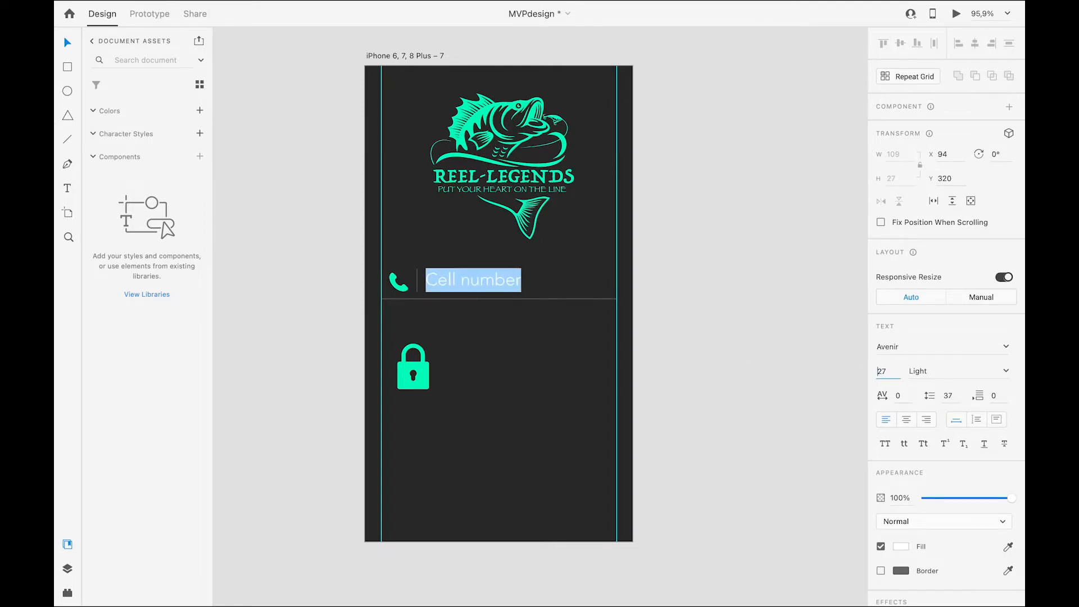
{"action": "key", "text": "Escape"}
{"action": "double_click", "coordinate": [510, 279]}
{"action": "left_click", "coordinate": [881, 371]}
{"action": "key", "text": "Down"}
{"action": "key", "text": "Down"}
{"action": "key", "text": "Down"}
{"action": "key", "text": "Down"}
{"action": "key", "text": "Down"}
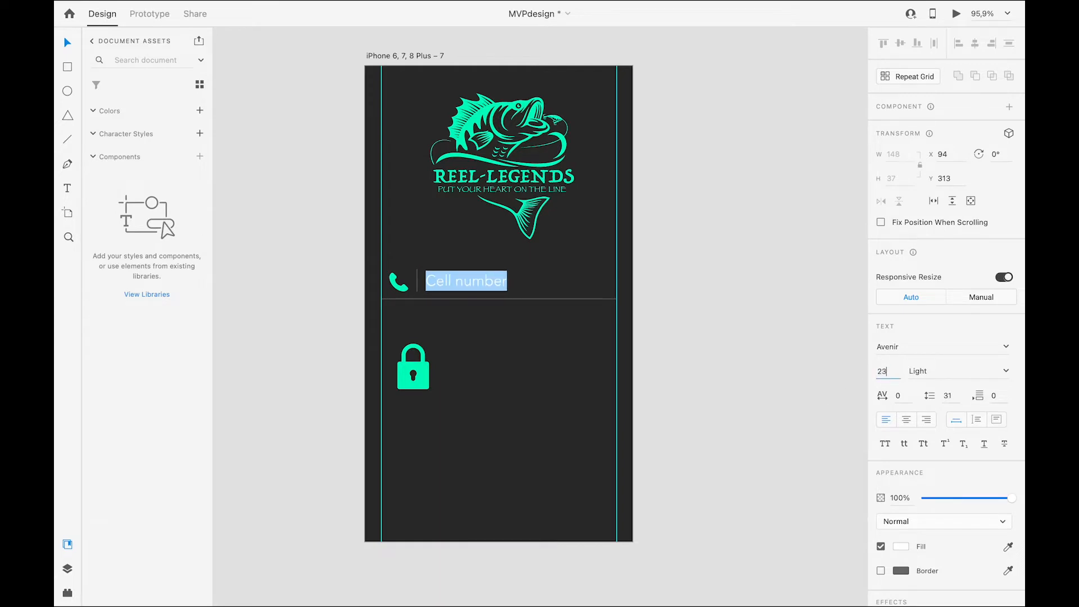
{"action": "key", "text": "Down"}
{"action": "key", "text": "Down"}
{"action": "key", "text": "Escape"}
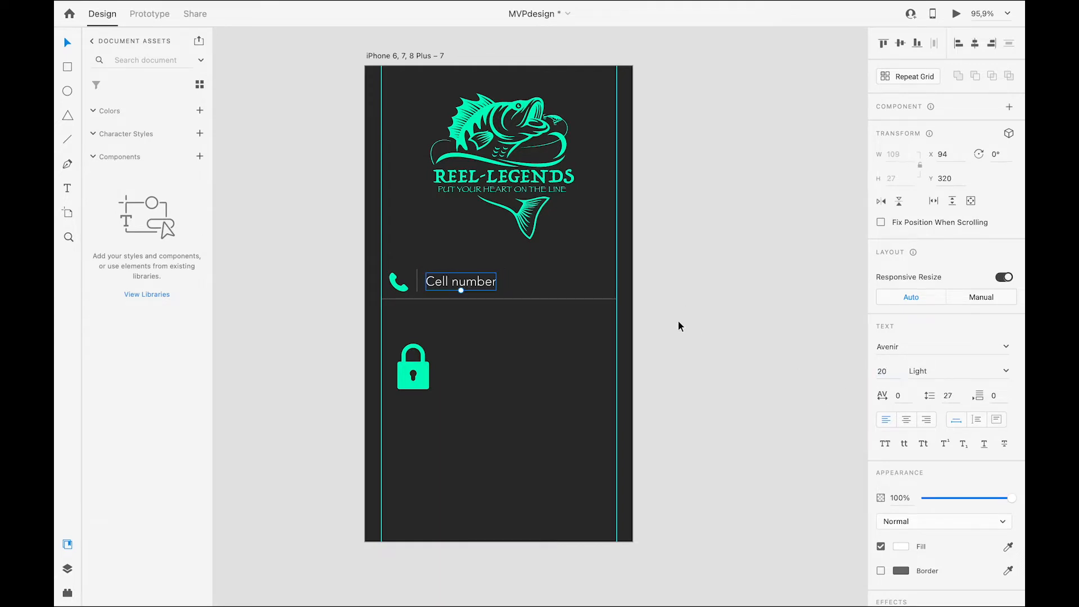
Step: Nudge the "Cell number" text down to about Y 321, in line with the telephone icon
{"action": "left_click", "coordinate": [679, 322]}
{"action": "left_click", "coordinate": [476, 282]}
{"action": "left_click_drag", "start_coordinate": [476, 282], "coordinate": [477, 288]}
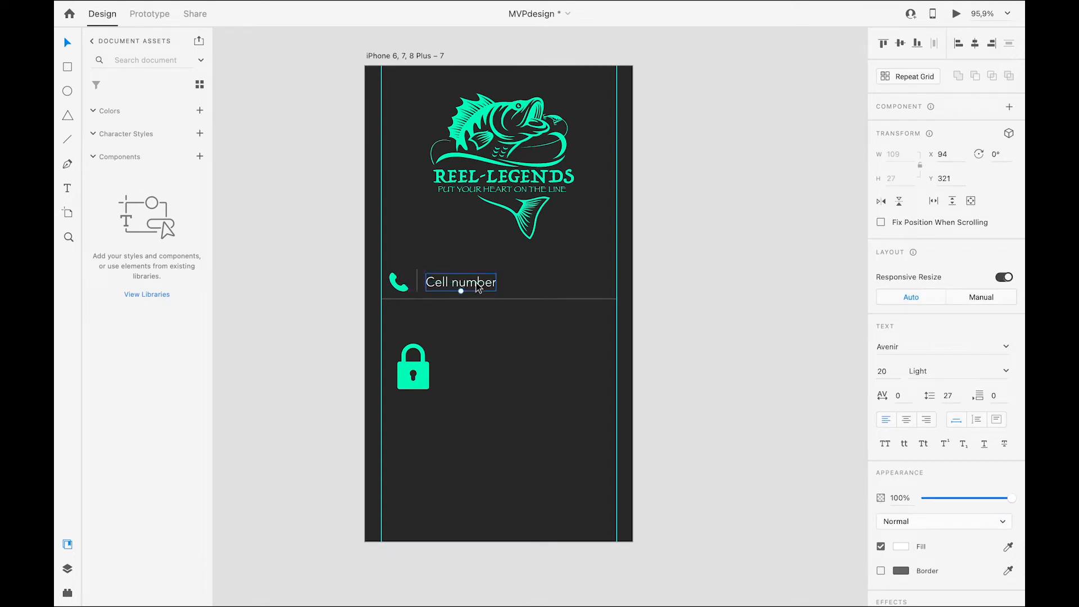
{"action": "left_click", "coordinate": [707, 285]}
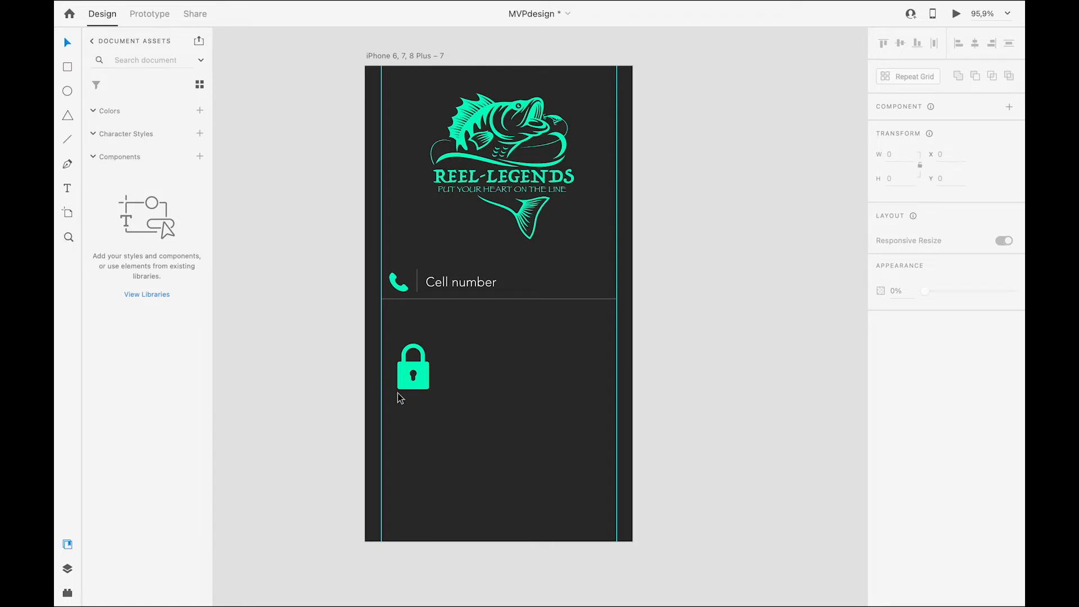
Step: Move the padlock off the artboard and duplicate the whole cell number row, with its icon, divider and underline, directly below the original
{"action": "left_click_drag", "start_coordinate": [400, 373], "coordinate": [302, 377]}
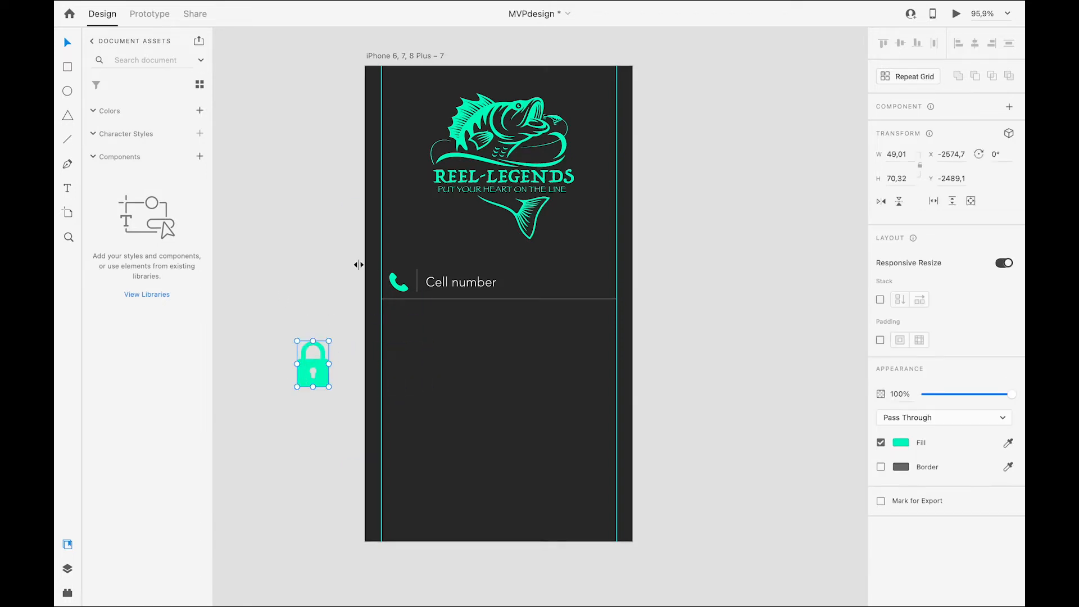
{"action": "left_click_drag", "start_coordinate": [349, 261], "coordinate": [381, 278]}
{"action": "left_click", "coordinate": [668, 322]}
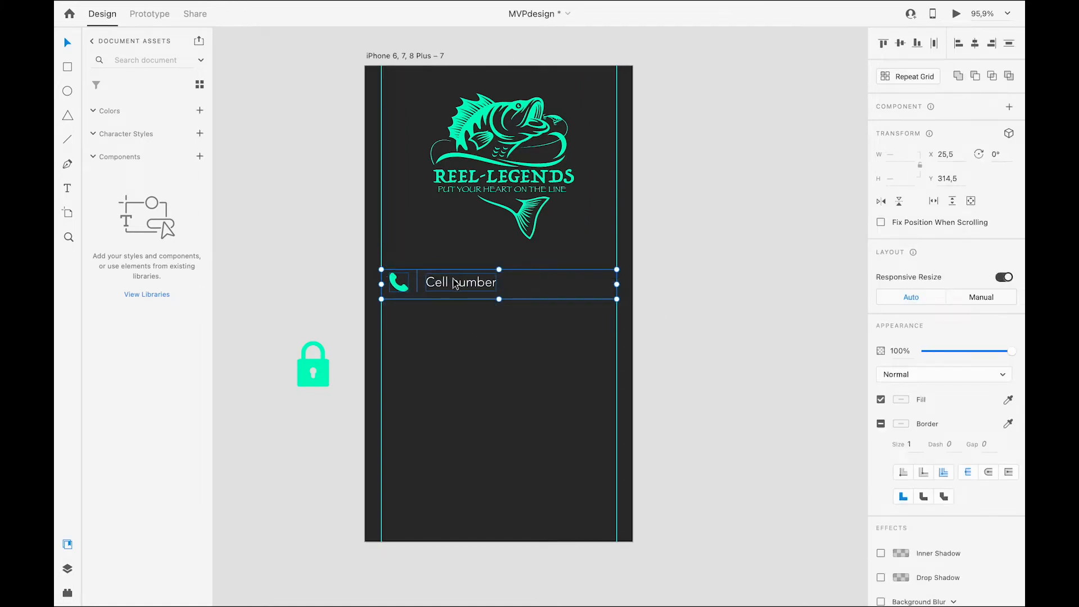
{"action": "left_click_drag", "start_coordinate": [455, 284], "coordinate": [455, 327]}
{"action": "left_click", "coordinate": [321, 325]}
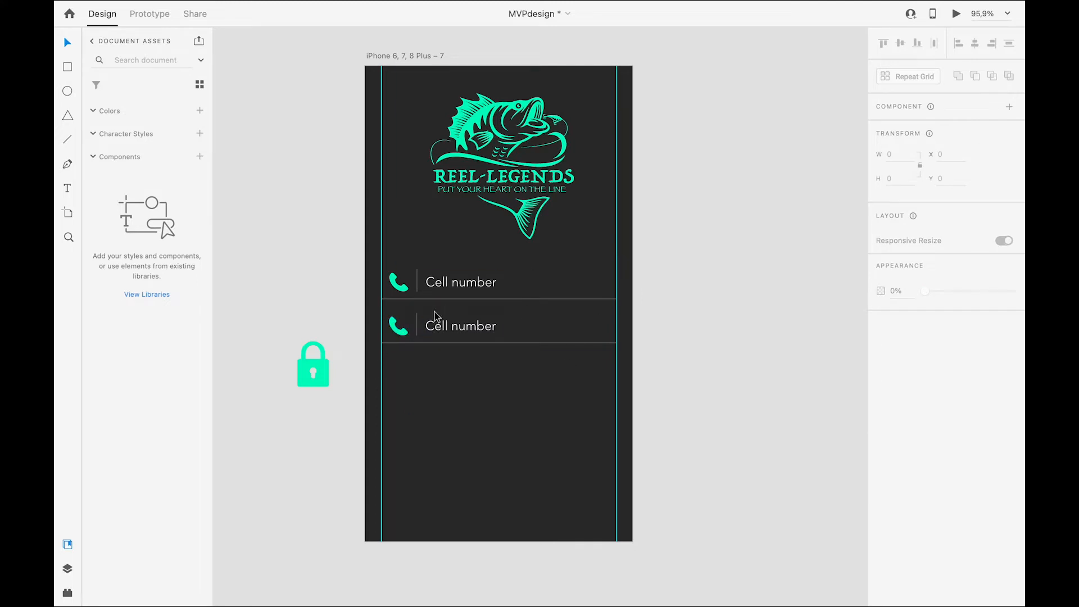
Step: Replace the telephone icon in the duplicated row with the padlock, scaled to about 25 × 36 px
{"action": "left_click", "coordinate": [400, 335]}
{"action": "key", "text": "Delete"}
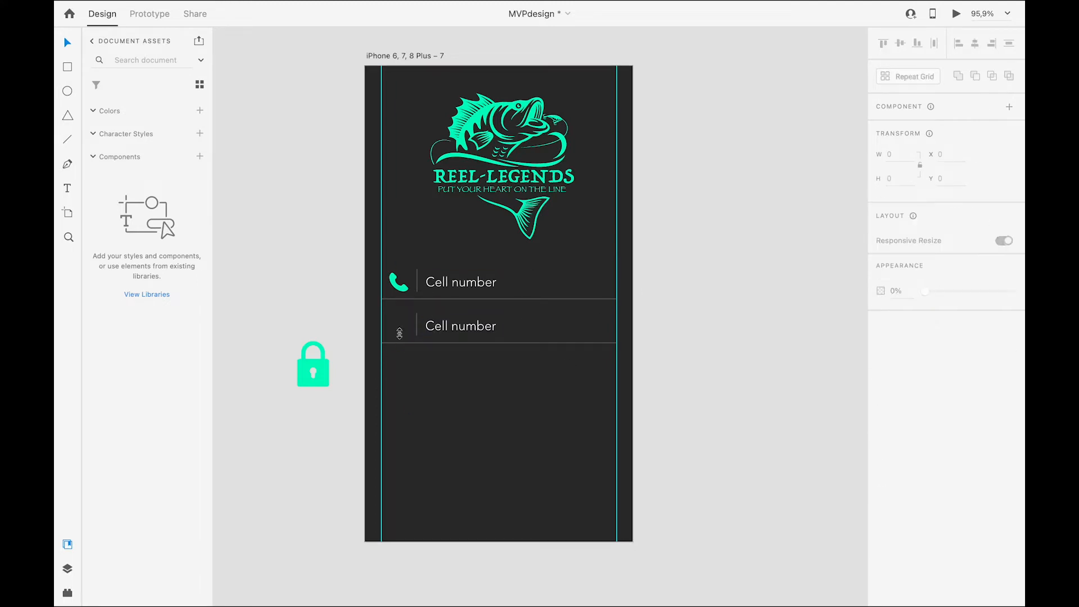
{"action": "left_click_drag", "start_coordinate": [322, 367], "coordinate": [397, 328]}
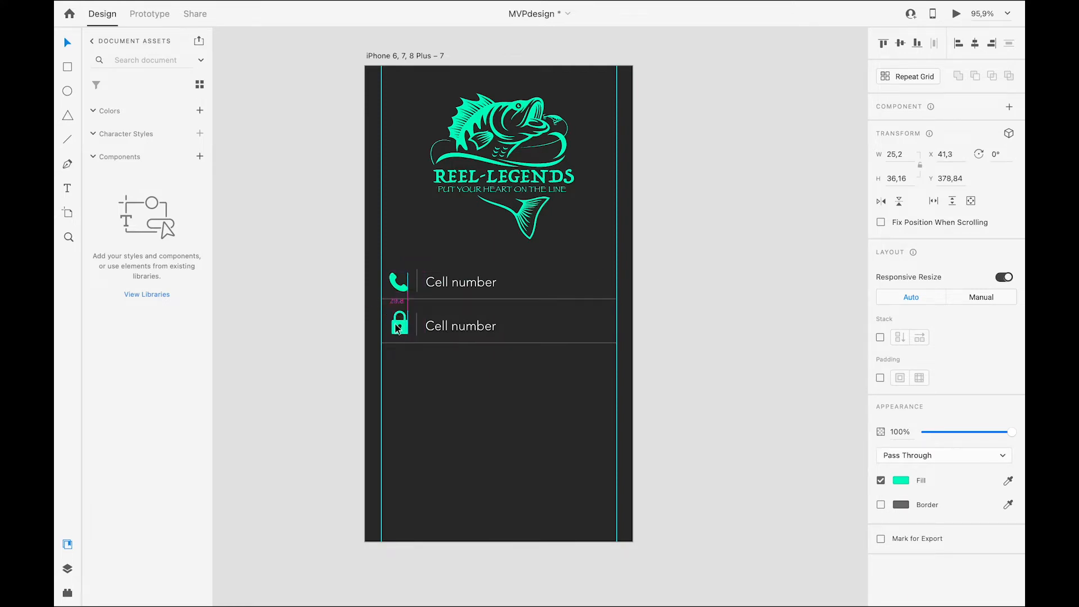
Step: Change the duplicated row's text to "Password"
{"action": "left_click", "coordinate": [458, 326]}
{"action": "double_click", "coordinate": [458, 325]}
{"action": "type", "text": "Password"}
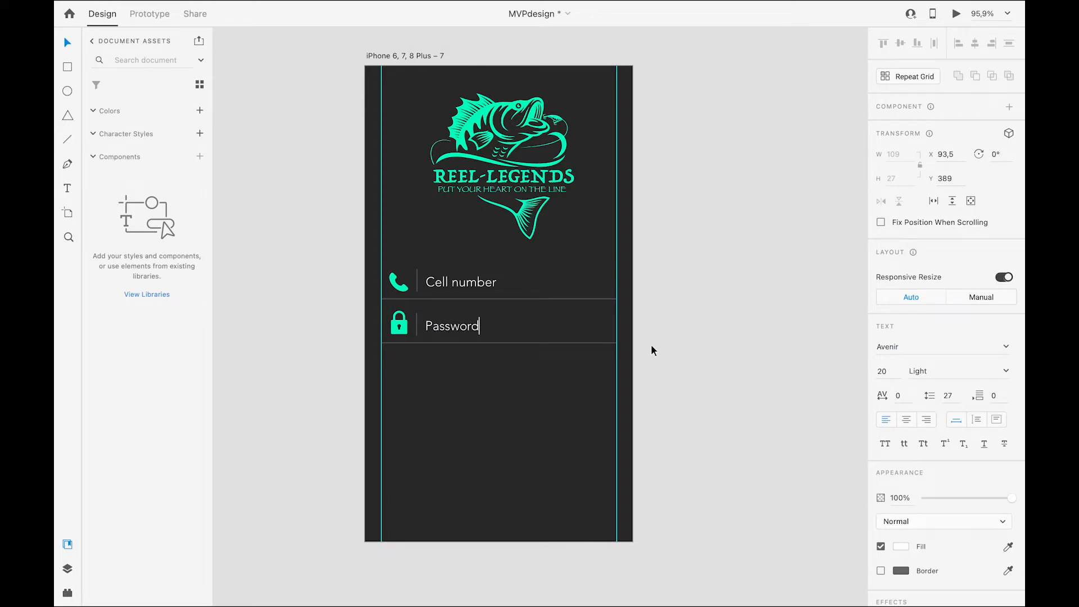
{"action": "left_click", "coordinate": [752, 325]}
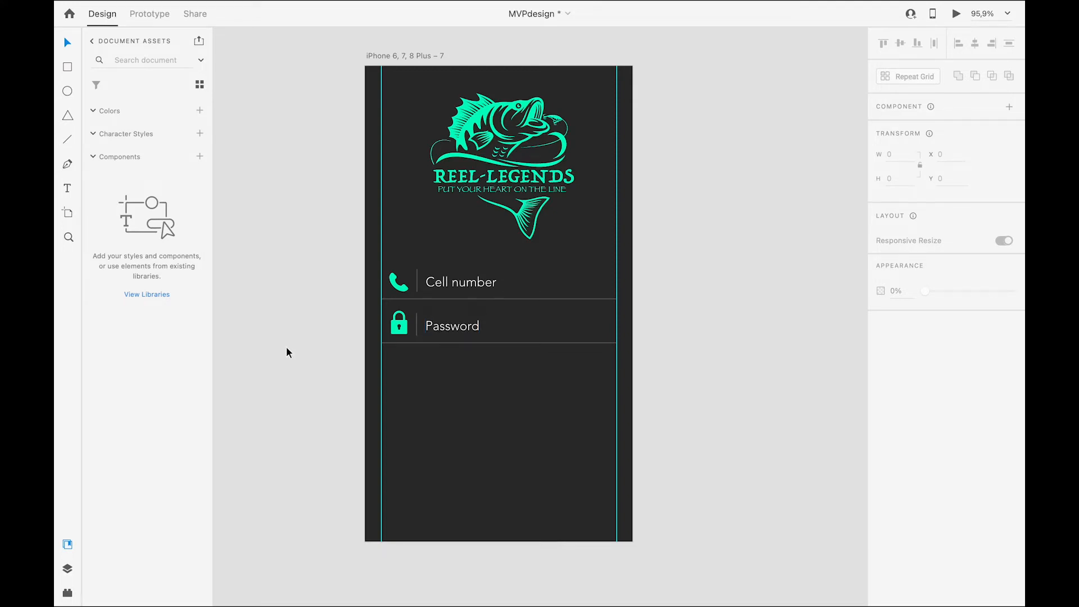
Step: Draw a rectangle of about 364 × 51 px between the guides below the password row, with corner radius 6 and the saved teal fill
{"action": "left_click", "coordinate": [67, 68]}
{"action": "mouse_move", "coordinate": [382, 371]}
{"action": "left_mouse_down"}
{"action": "mouse_move", "coordinate": [534, 428]}
{"action": "mouse_move", "coordinate": [617, 403]}
{"action": "left_mouse_up"}
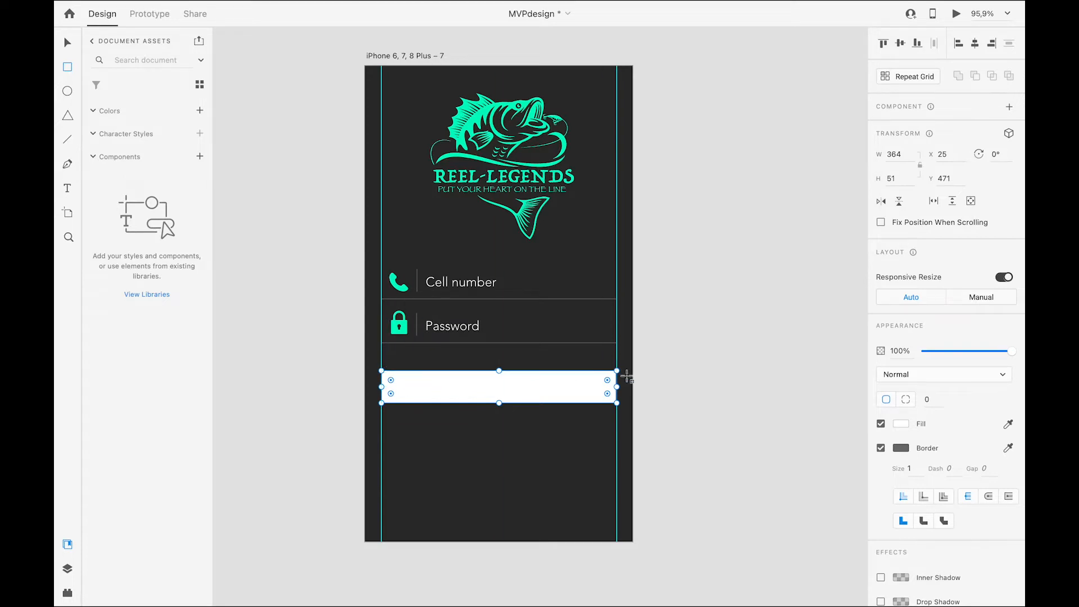
{"action": "mouse_move", "coordinate": [607, 380]}
{"action": "left_mouse_down"}
{"action": "mouse_move", "coordinate": [600, 390]}
{"action": "mouse_move", "coordinate": [597, 378]}
{"action": "mouse_move", "coordinate": [614, 378]}
{"action": "left_mouse_up"}
{"action": "left_click", "coordinate": [899, 423]}
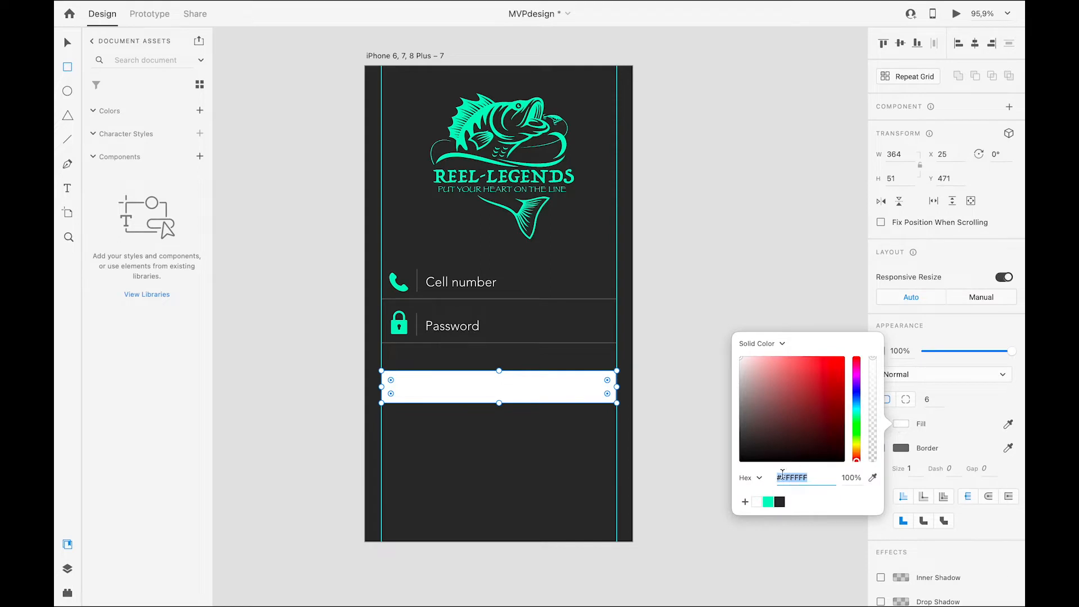
{"action": "left_click", "coordinate": [768, 502]}
{"action": "left_click", "coordinate": [683, 462]}
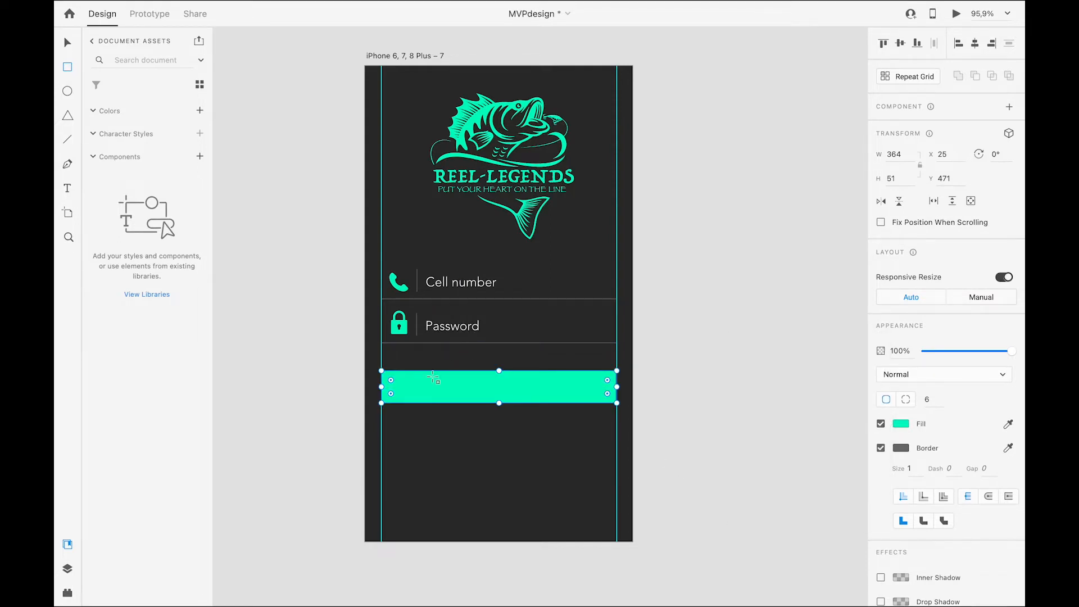
Step: Add the text "Login" on the teal rectangle
{"action": "key", "text": "t"}
{"action": "left_click", "coordinate": [472, 388]}
{"action": "type", "text": "Login"}
{"action": "key", "text": "ctrl+a"}
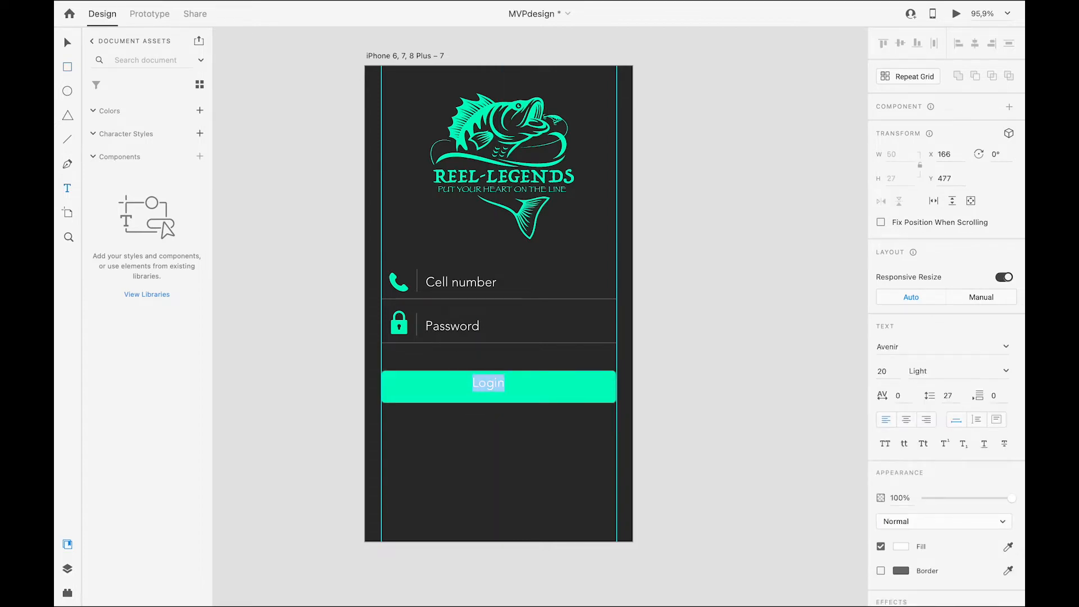
{"action": "key", "text": "Escape"}
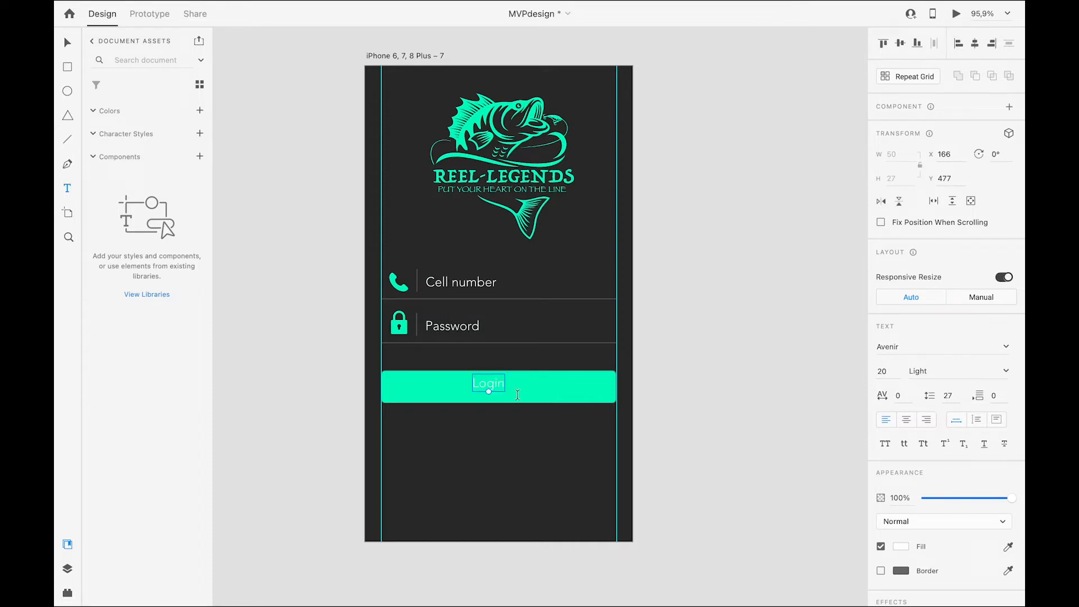
Step: Set the "Login" text to the dark grey #2E2E2E fill and the Medium weight of Avenir
{"action": "double_click", "coordinate": [496, 384]}
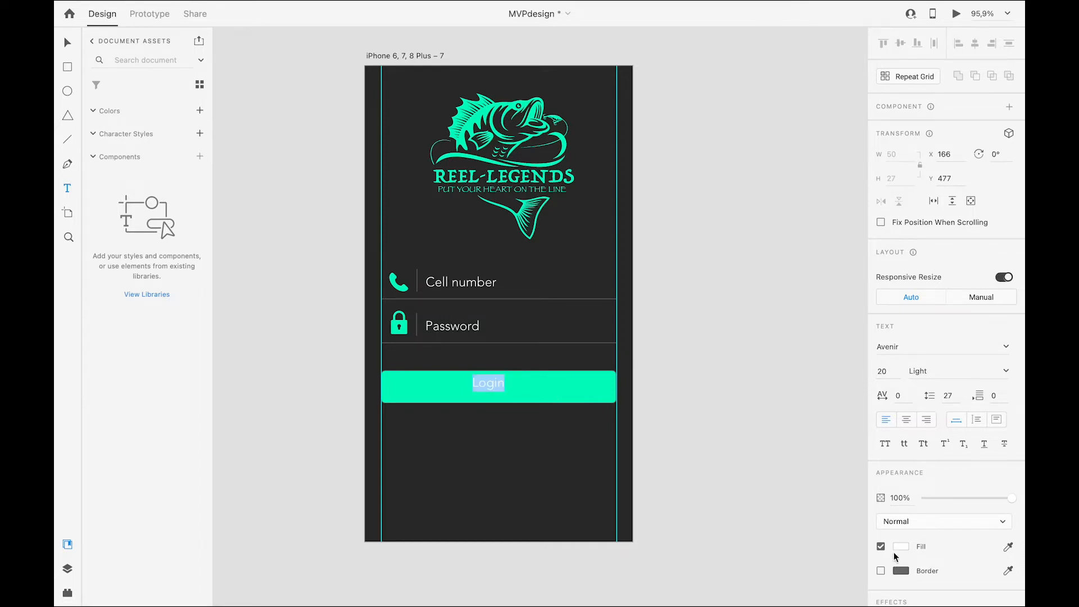
{"action": "left_click", "coordinate": [899, 548]}
{"action": "left_click", "coordinate": [779, 586]}
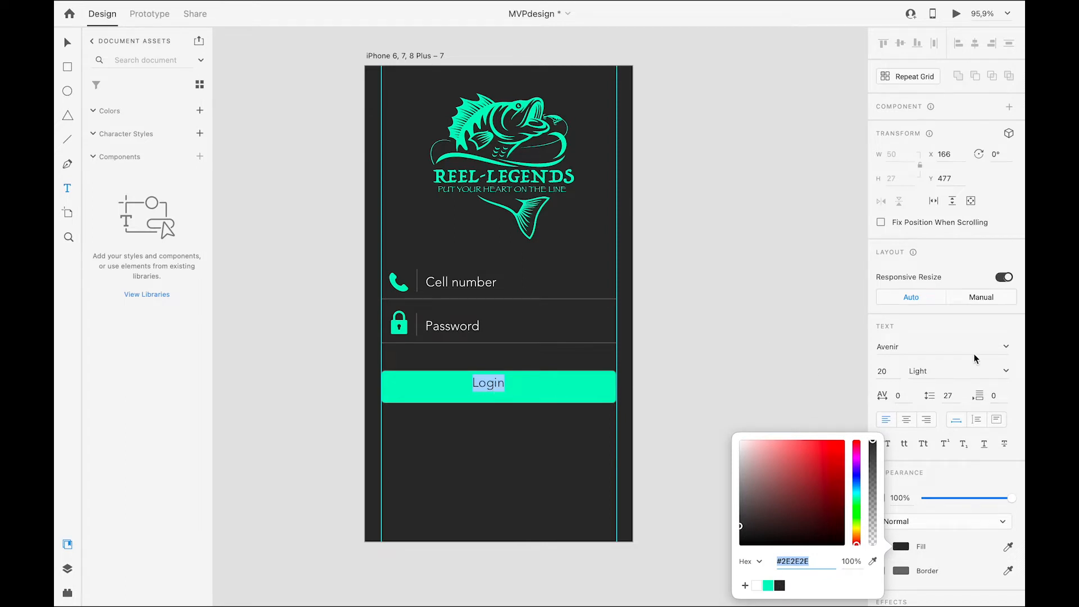
{"action": "left_click", "coordinate": [1007, 374]}
{"action": "left_click", "coordinate": [1008, 375]}
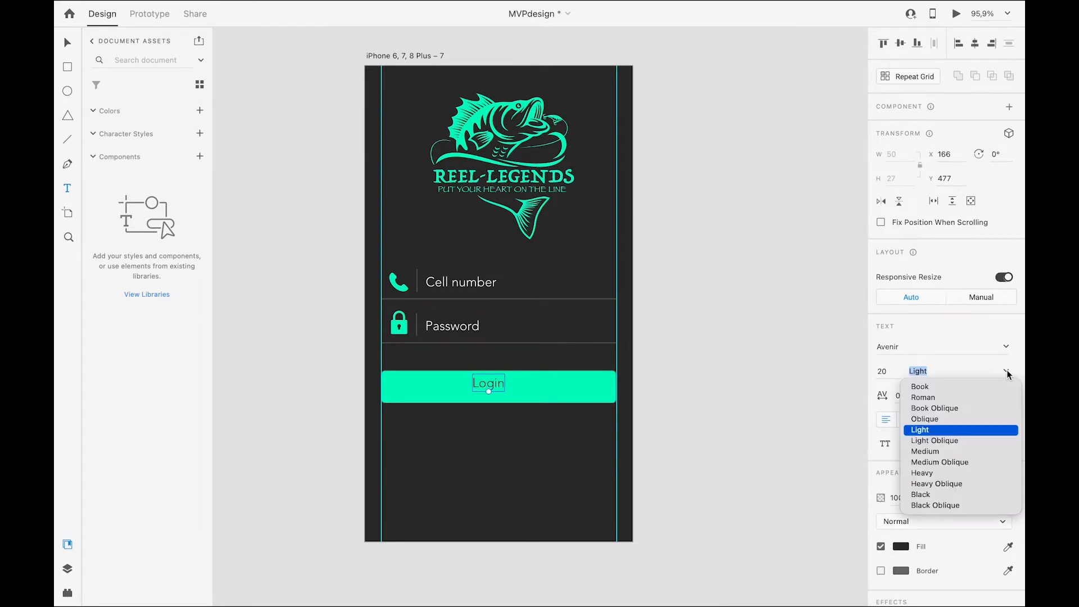
{"action": "left_click", "coordinate": [925, 451]}
{"action": "left_click", "coordinate": [707, 402]}
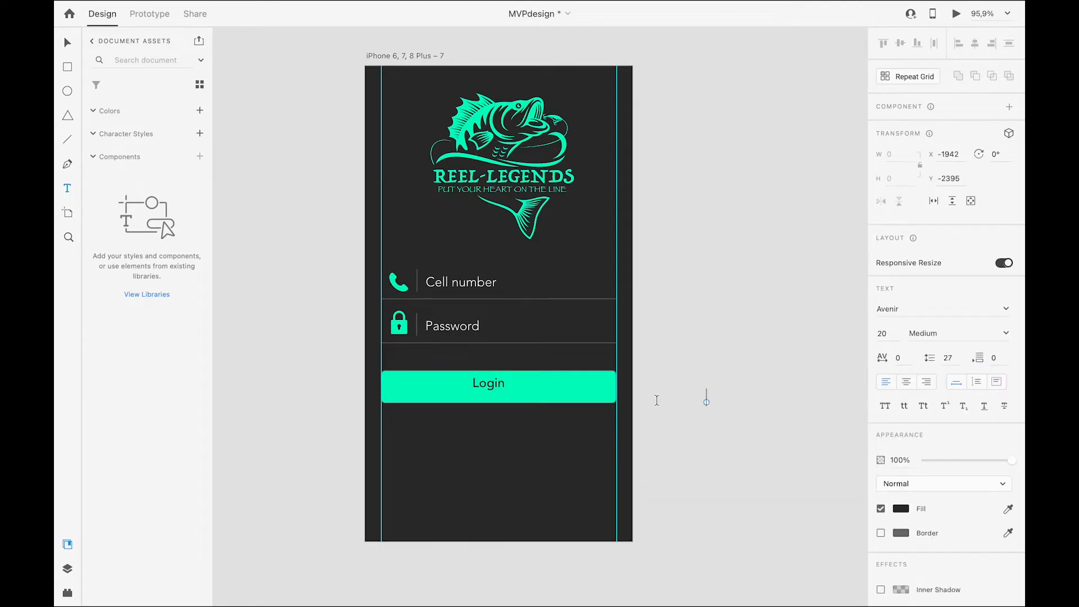
{"action": "key", "text": "ctrl+z"}
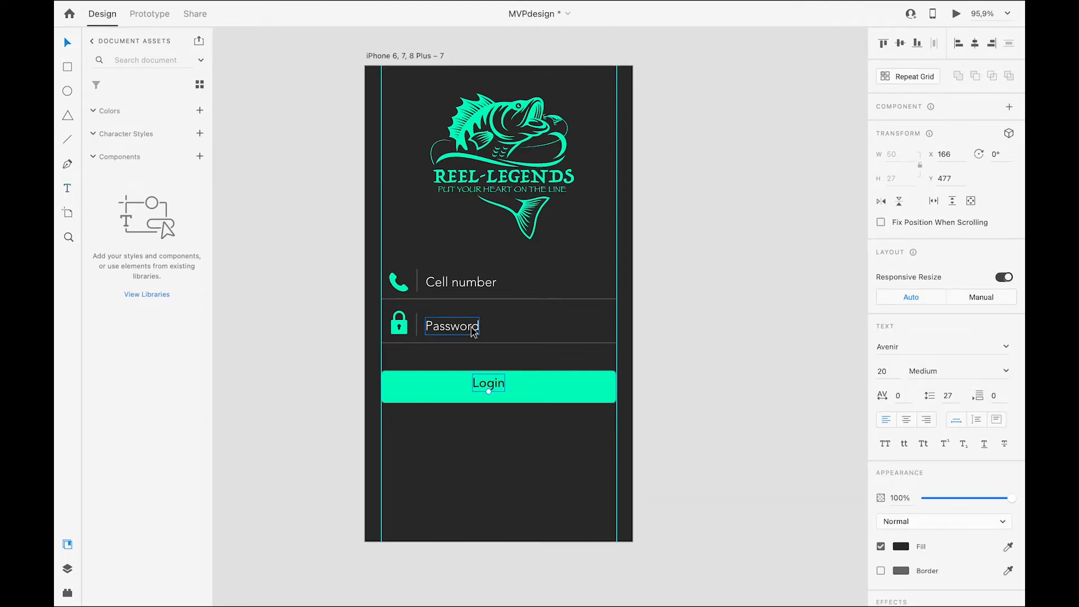
Step: Centre the "Login" text vertically and horizontally on the teal rectangle
{"action": "mouse_move", "coordinate": [486, 387]}
{"action": "left_mouse_down"}
{"action": "mouse_move", "coordinate": [502, 394]}
{"action": "mouse_move", "coordinate": [477, 389]}
{"action": "left_mouse_up"}
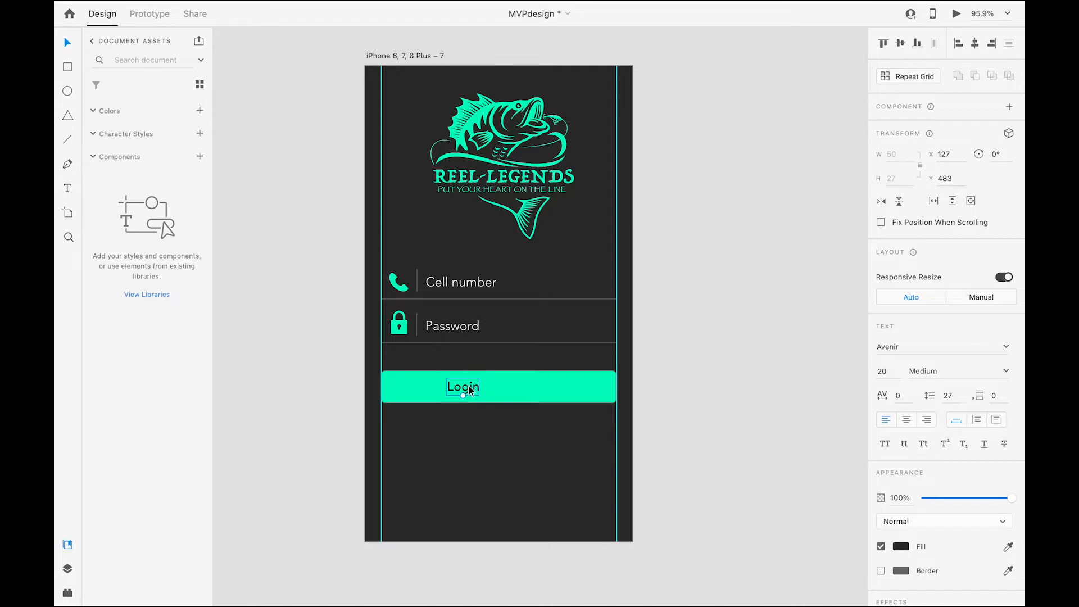
{"action": "left_click", "coordinate": [417, 391], "text": "shift"}
{"action": "left_click", "coordinate": [901, 44]}
{"action": "left_click", "coordinate": [975, 44]}
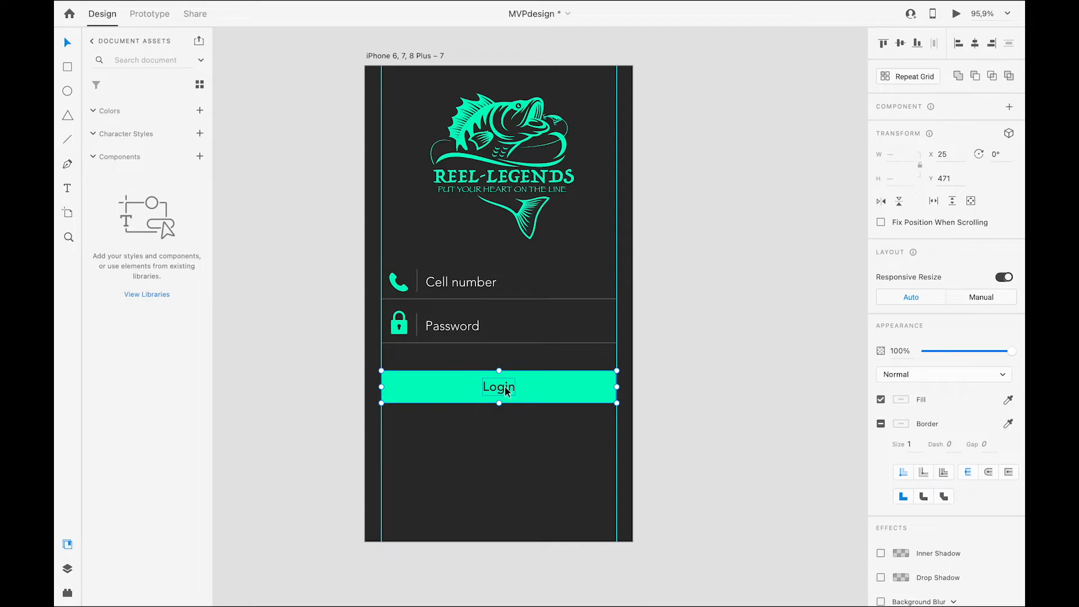
Step: Try the "Login" text at size 22 in Heavy weight, centred again on its button
{"action": "double_click", "coordinate": [502, 386]}
{"action": "left_click", "coordinate": [888, 371]}
{"action": "key", "text": "Up"}
{"action": "key", "text": "Up"}
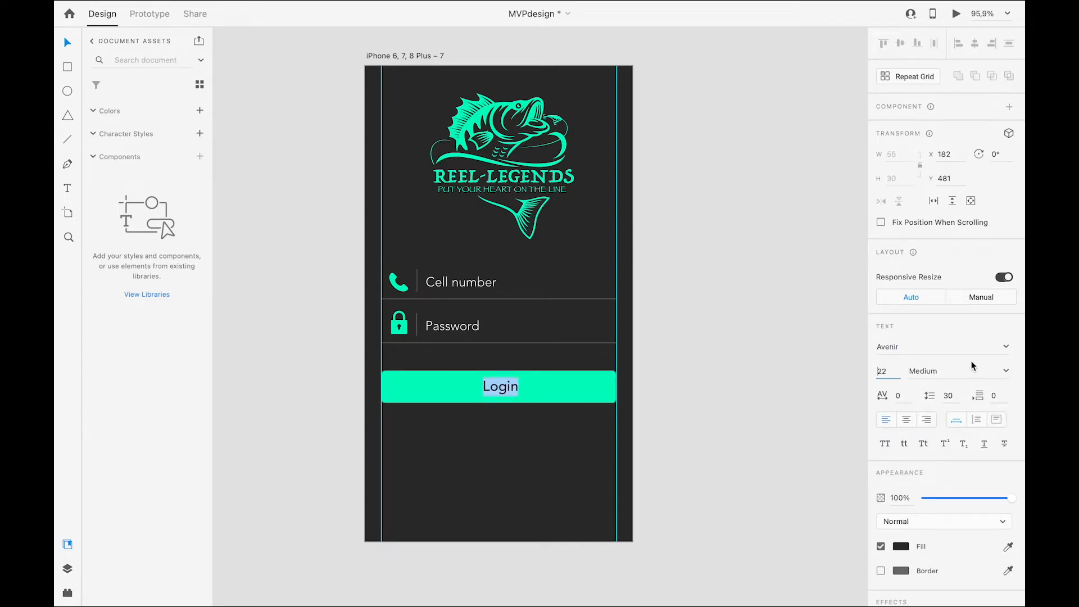
{"action": "left_click", "coordinate": [1004, 371]}
{"action": "left_click", "coordinate": [935, 473]}
{"action": "left_click", "coordinate": [562, 390]}
{"action": "left_click", "coordinate": [496, 389]}
{"action": "left_click", "coordinate": [457, 386], "text": "shift"}
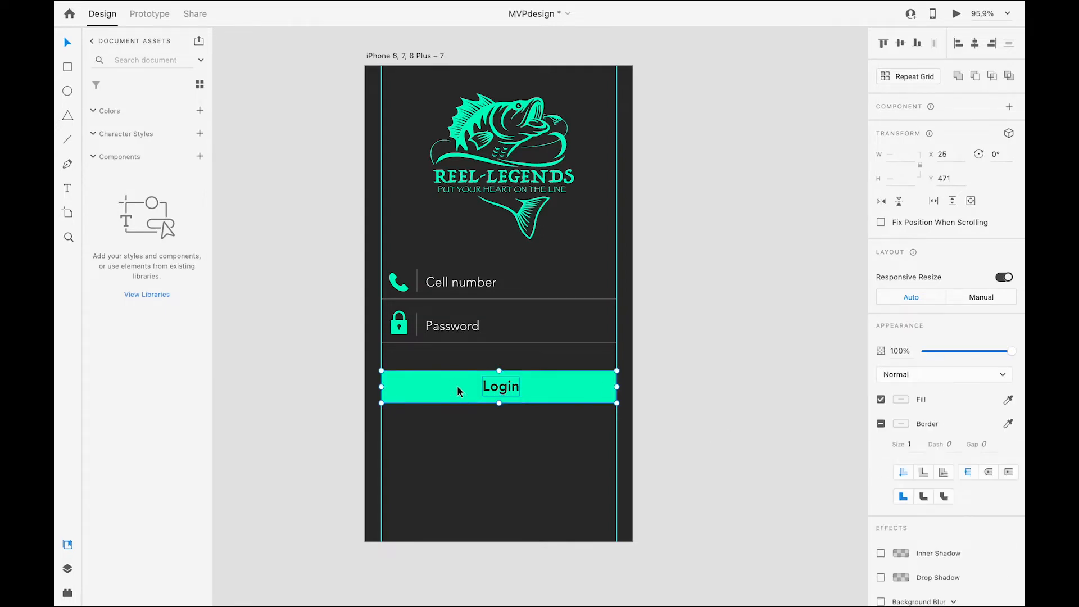
{"action": "left_click", "coordinate": [900, 44]}
{"action": "left_click", "coordinate": [976, 45]}
{"action": "left_click", "coordinate": [821, 294]}
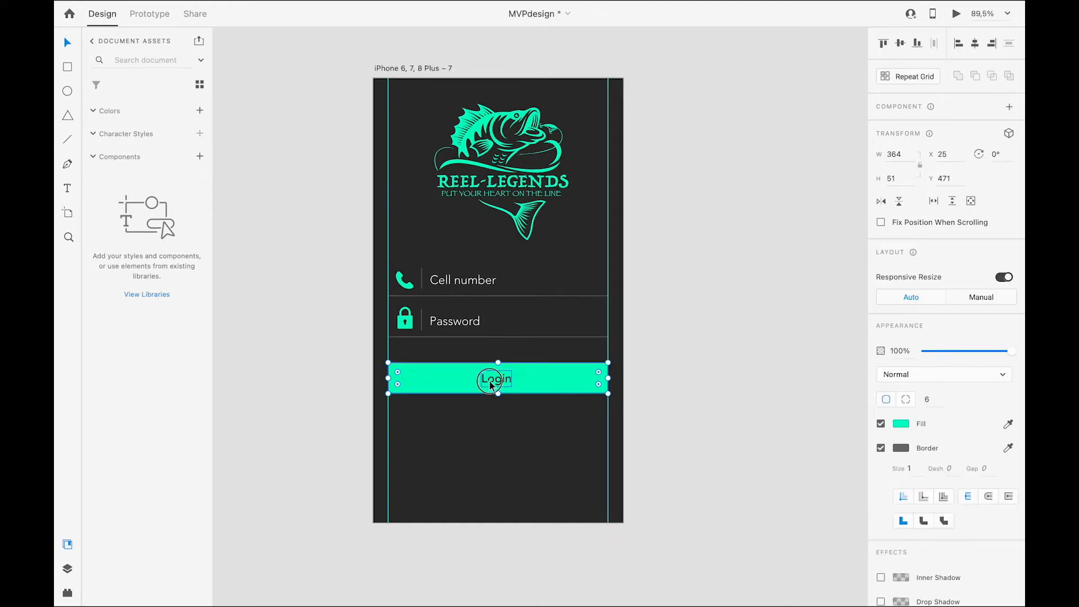
Step: Group the "Login" text with its rectangle and move the button down to Y 479
{"action": "left_click", "coordinate": [494, 379]}
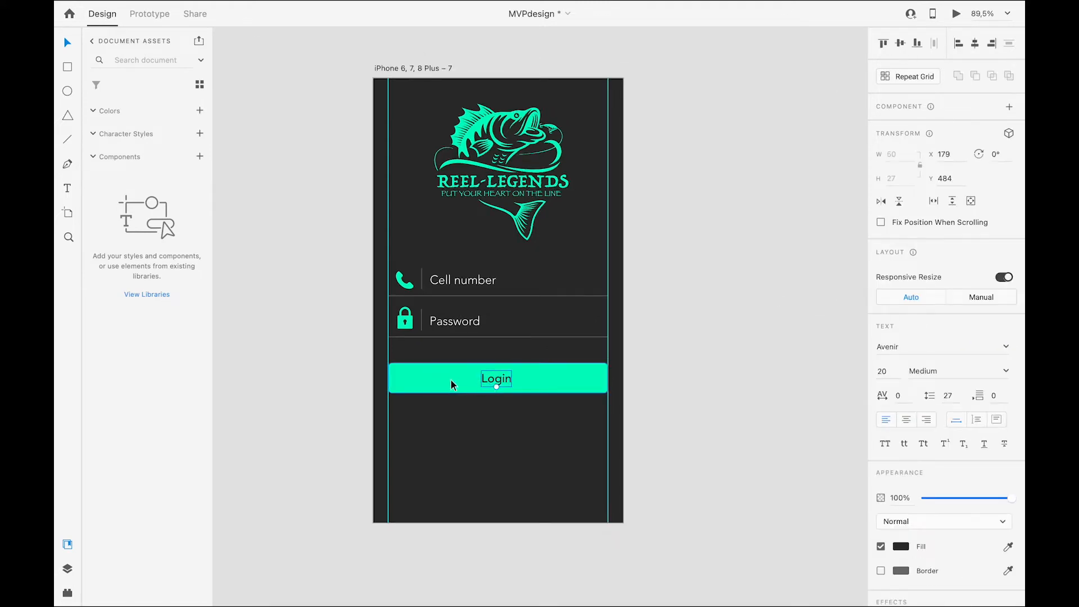
{"action": "left_click", "coordinate": [451, 379], "text": "shift"}
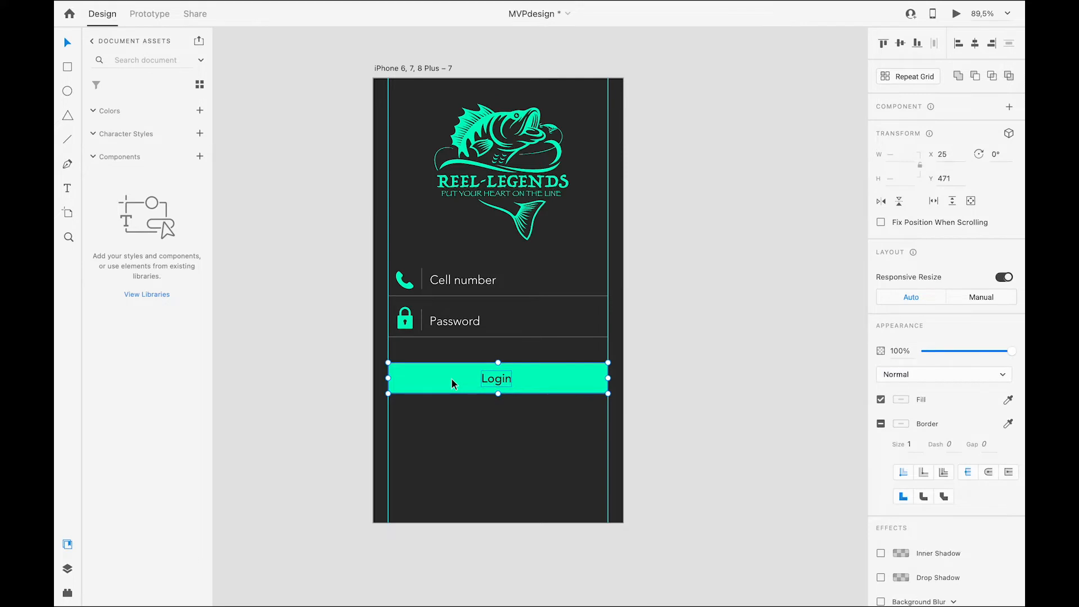
{"action": "key", "text": "ctrl+g"}
{"action": "left_click_drag", "start_coordinate": [450, 379], "coordinate": [450, 391]}
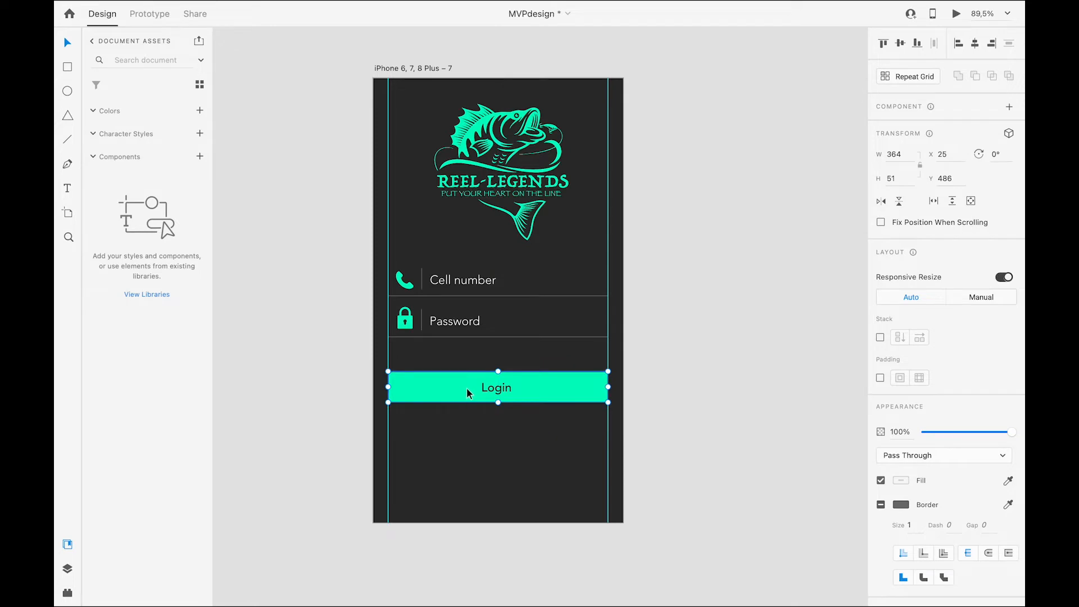
{"action": "left_click_drag", "start_coordinate": [420, 392], "coordinate": [419, 388]}
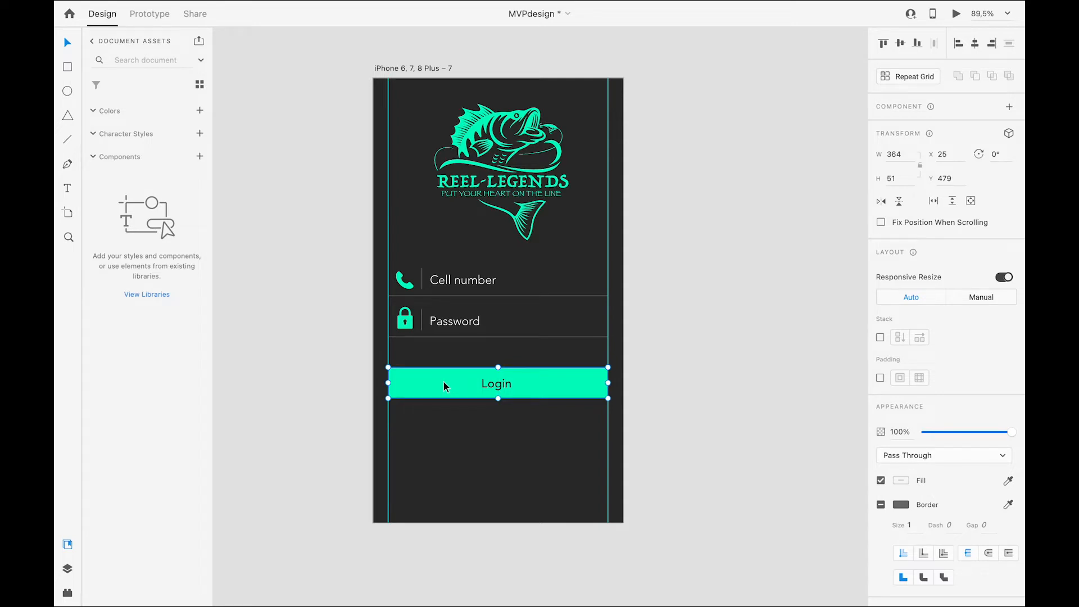
Step: Duplicate the Login button twice below the original, at Y 548 and Y 617, labelling the copies "Register" and "Forgot password"
{"action": "left_click_drag", "start_coordinate": [443, 382], "coordinate": [463, 469]}
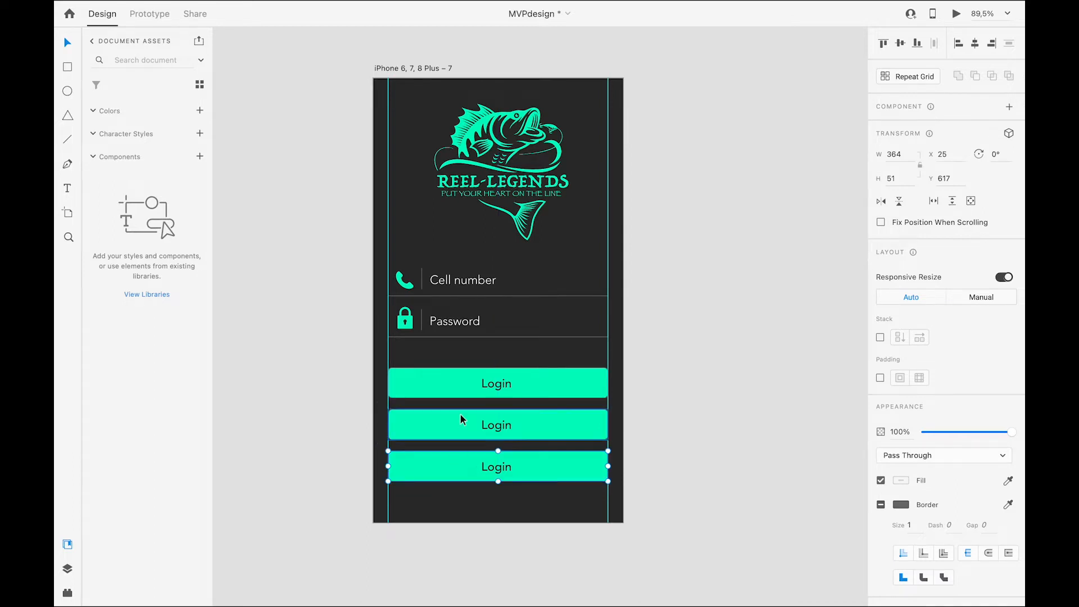
{"action": "double_click", "coordinate": [498, 426]}
{"action": "double_click", "coordinate": [499, 426]}
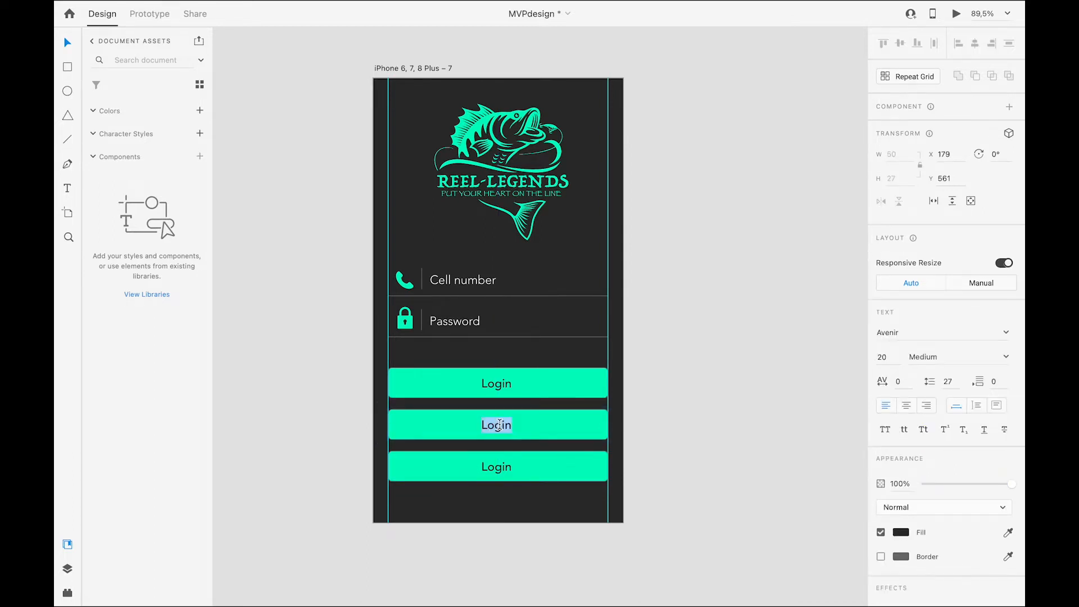
{"action": "type", "text": "Register"}
{"action": "left_click", "coordinate": [493, 465]}
{"action": "double_click", "coordinate": [493, 465]}
{"action": "type", "text": "Forgot password"}
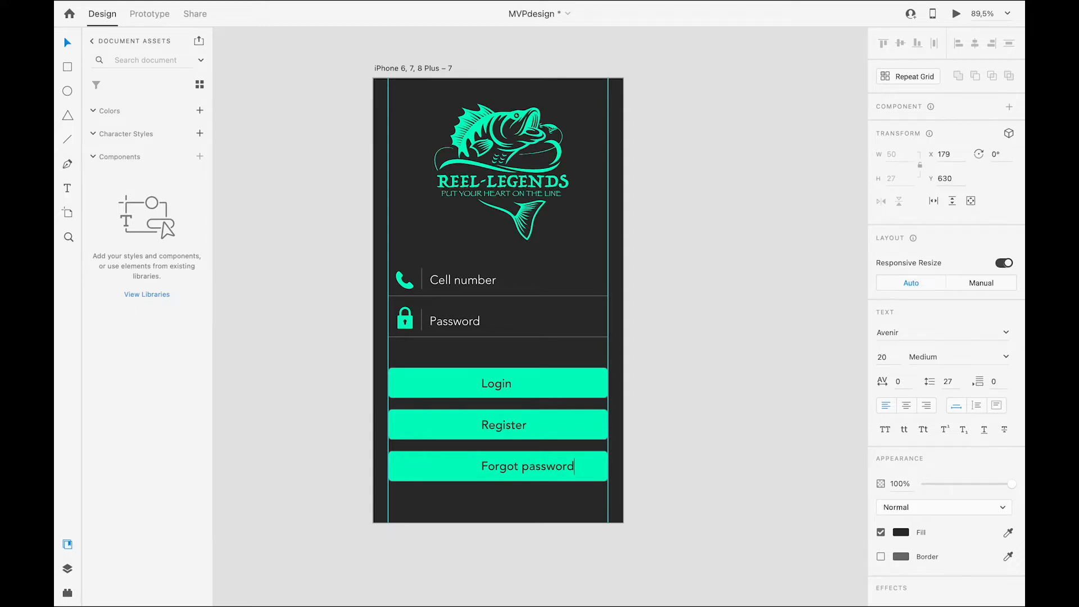
{"action": "key", "text": "Escape"}
Step: Centre the "Register" text vertically and horizontally on its button
{"action": "left_click", "coordinate": [487, 424]}
{"action": "double_click", "coordinate": [487, 424]}
{"action": "left_click", "coordinate": [443, 427], "text": "shift"}
{"action": "left_click", "coordinate": [901, 44]}
{"action": "left_click", "coordinate": [976, 45]}
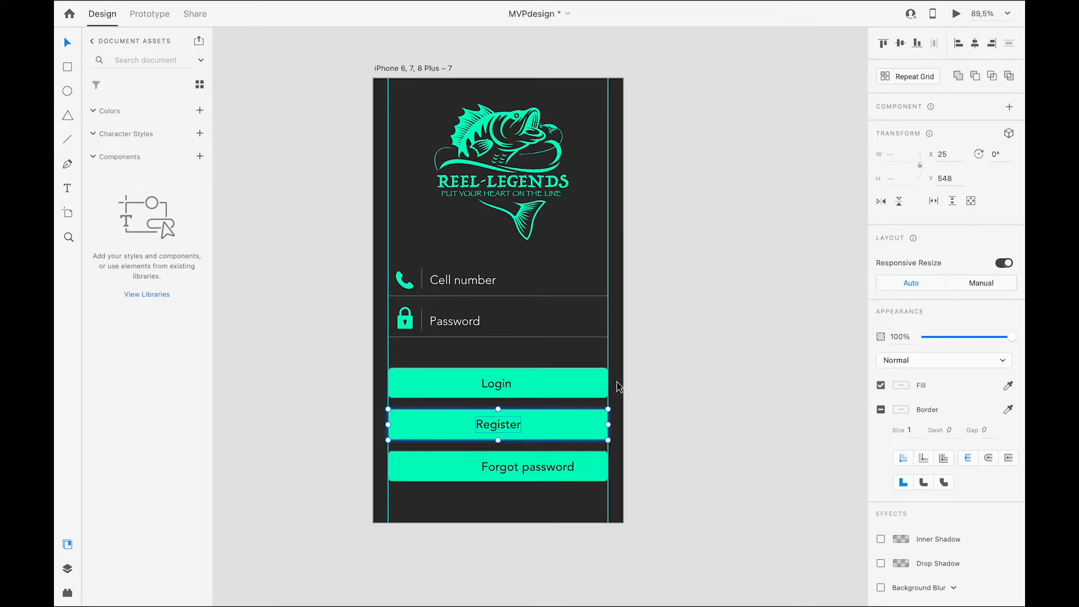
Step: Centre the "Forgot password" text vertically and horizontally on its button
{"action": "double_click", "coordinate": [501, 467]}
{"action": "left_click", "coordinate": [444, 471], "text": "shift"}
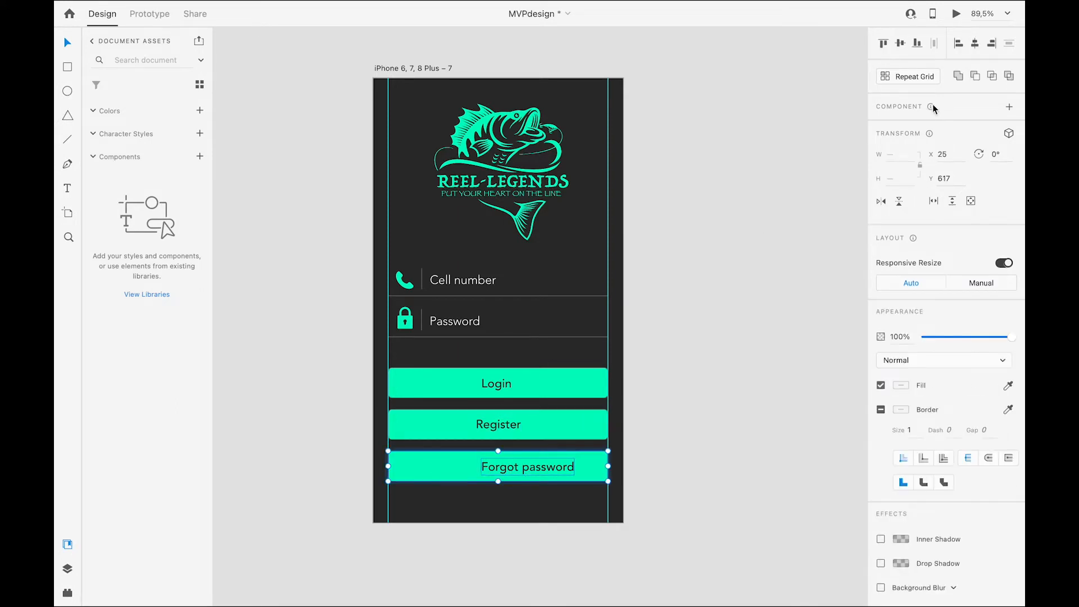
{"action": "left_click", "coordinate": [900, 45]}
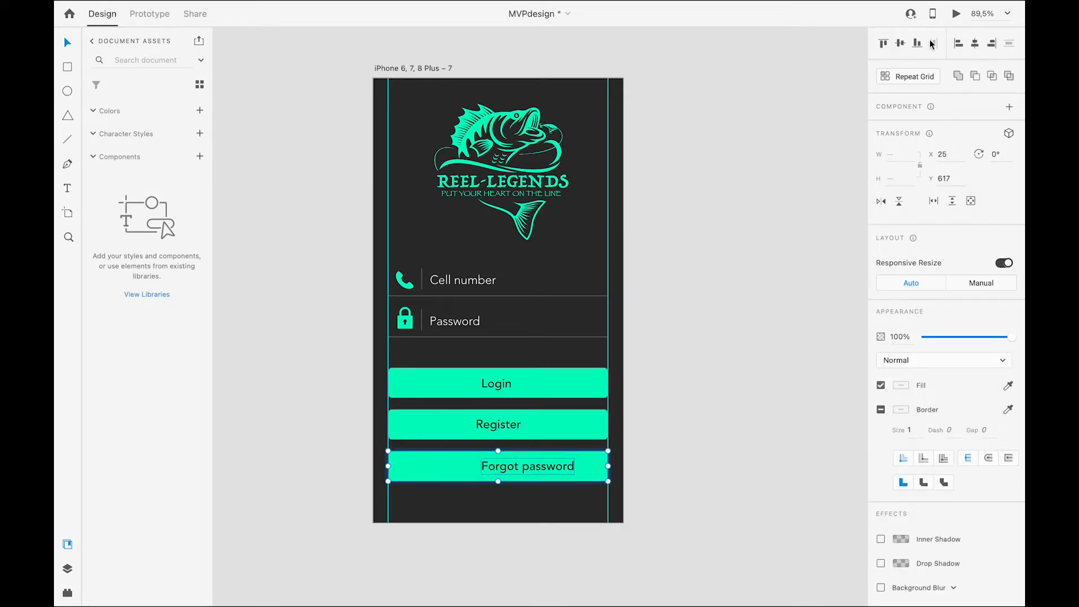
{"action": "left_click", "coordinate": [977, 47]}
{"action": "left_click", "coordinate": [802, 309]}
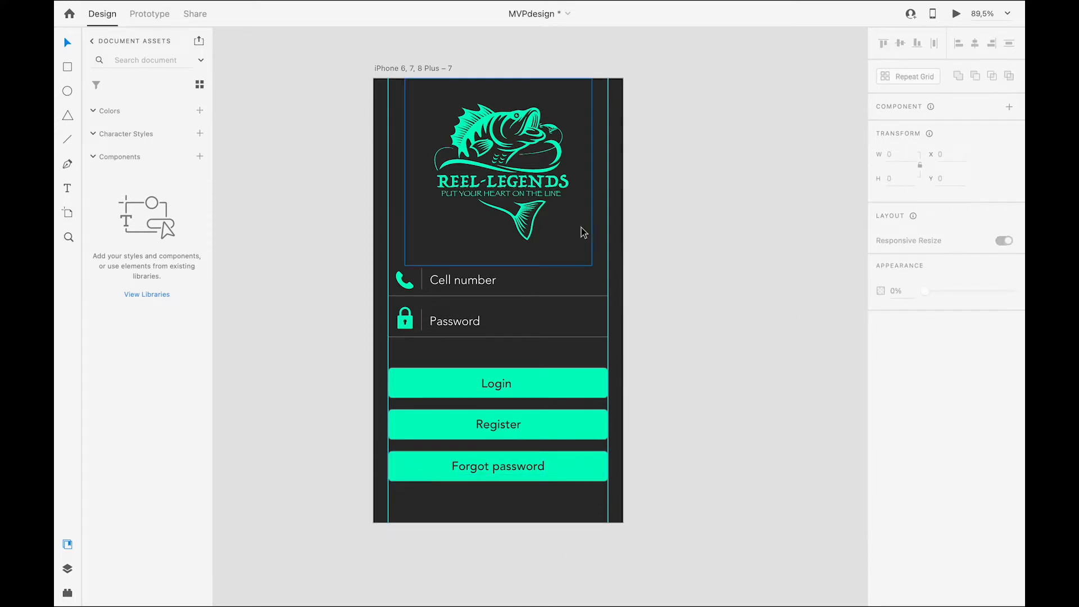
Step: Duplicate the login artboard beside the original at X -1986 and delete all content from the copy, keeping its dark background and guides
{"action": "scroll", "coordinate": [769, 256], "scroll_direction": "down", "scroll_amount": 5}
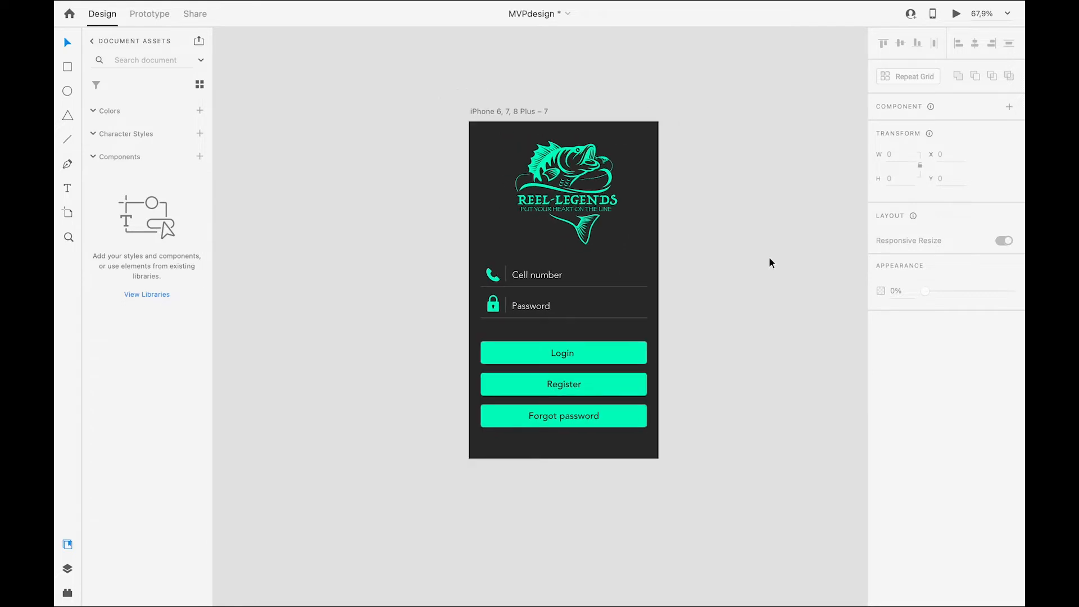
{"action": "scroll", "coordinate": [768, 258], "scroll_direction": "up", "scroll_amount": 5}
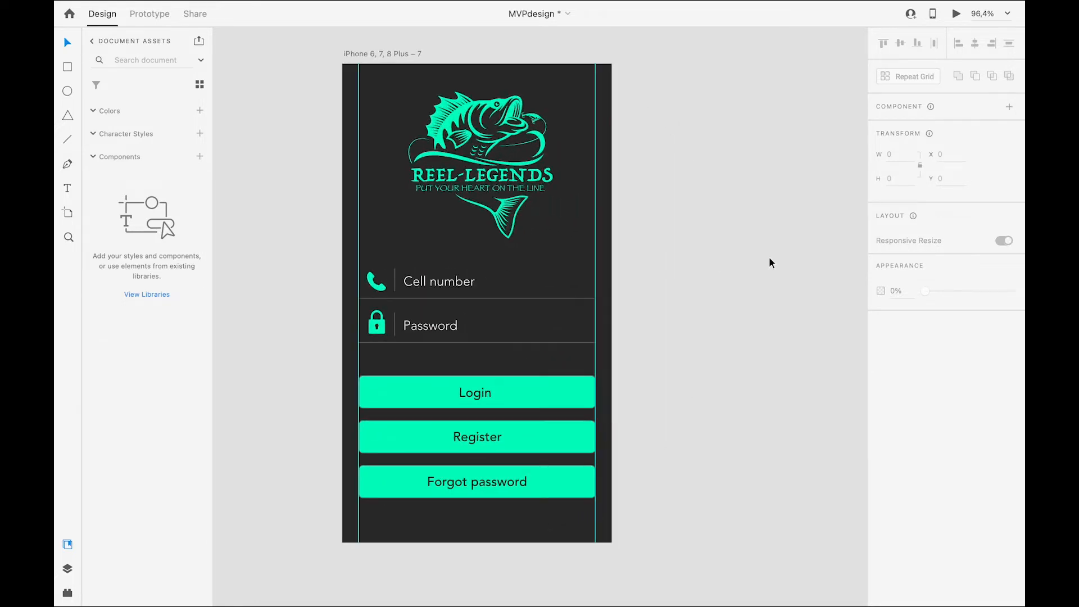
{"action": "scroll", "coordinate": [769, 263], "scroll_direction": "down", "scroll_amount": 3}
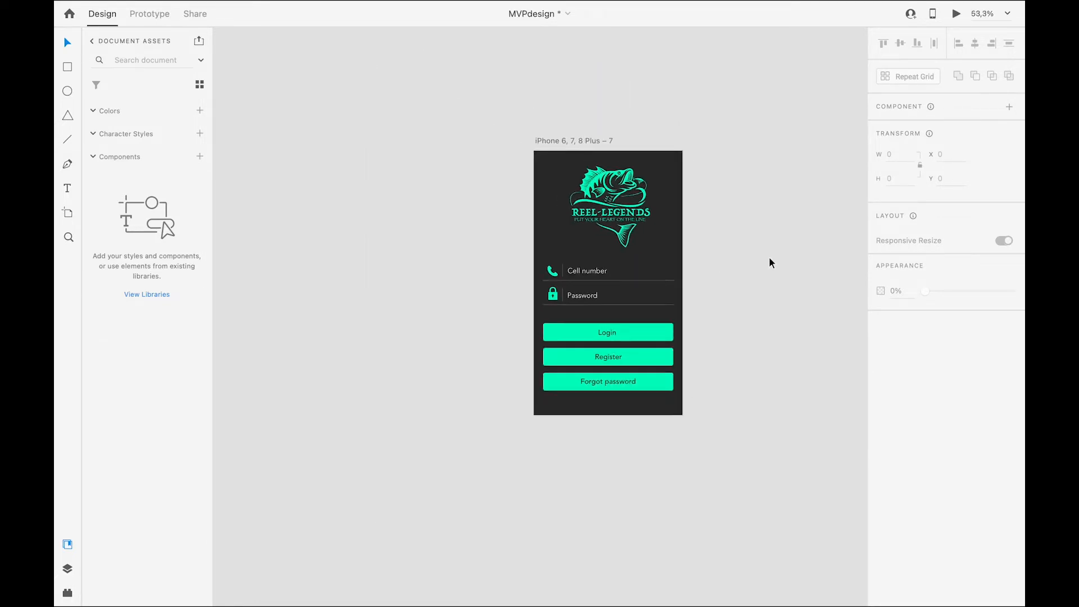
{"action": "left_click", "coordinate": [568, 144]}
{"action": "scroll", "coordinate": [569, 144], "scroll_direction": "right", "scroll_amount": 4}
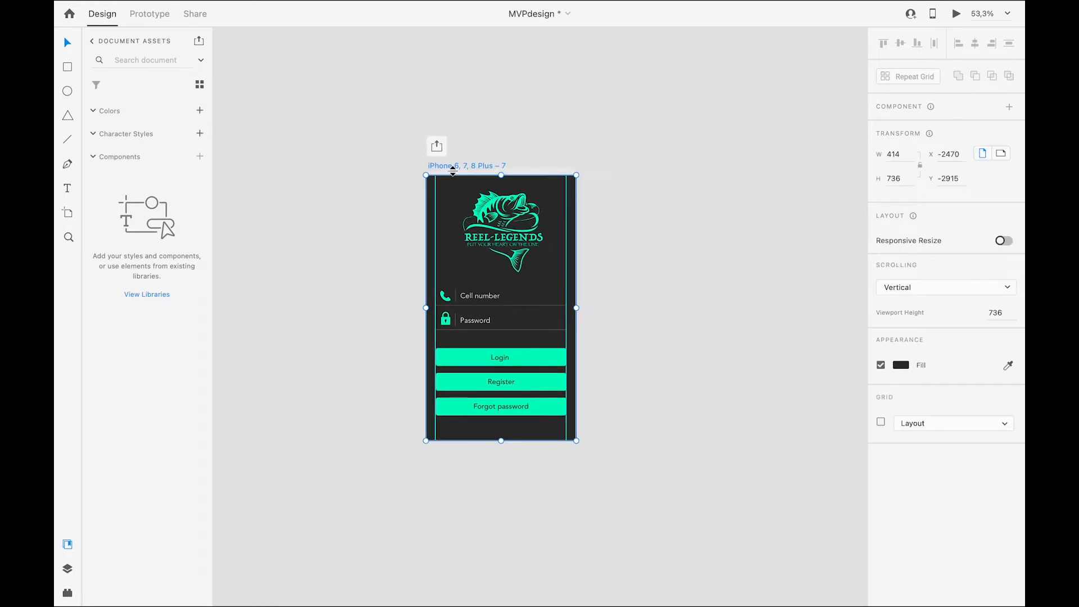
{"action": "key", "text": "ctrl+d"}
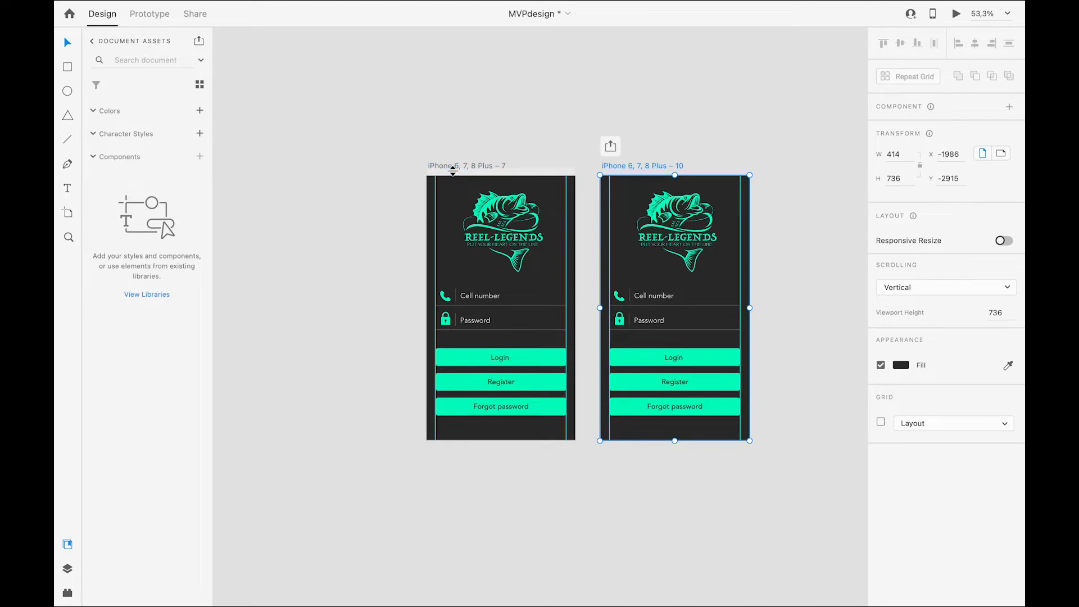
{"action": "left_click_drag", "start_coordinate": [774, 429], "coordinate": [615, 217]}
{"action": "key", "text": "Delete"}
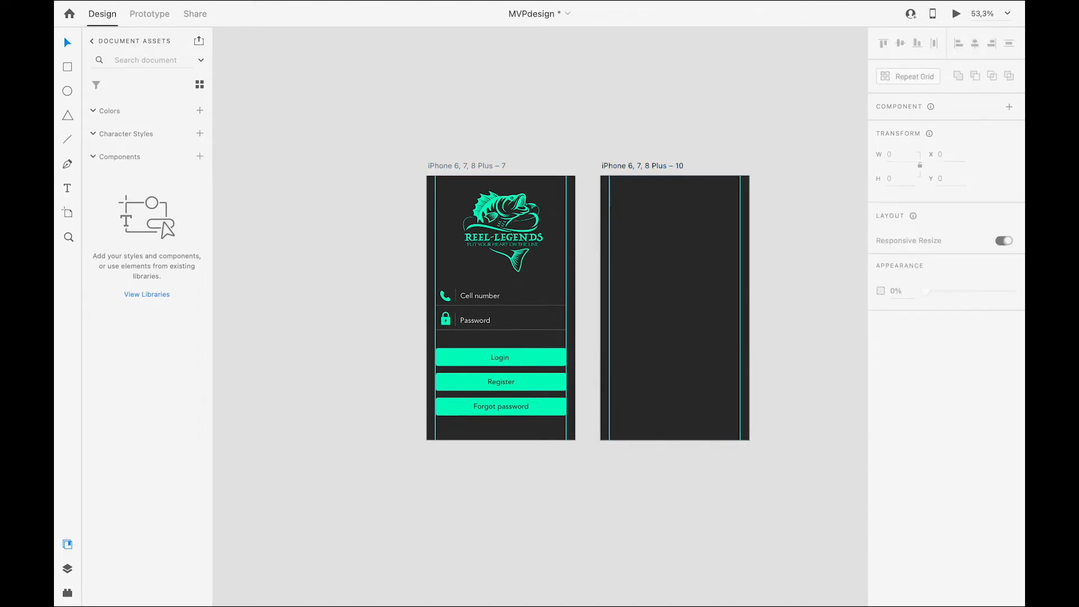
{"action": "left_click", "coordinate": [623, 166]}
{"action": "scroll", "coordinate": [622, 166], "scroll_direction": "up", "scroll_amount": 5}
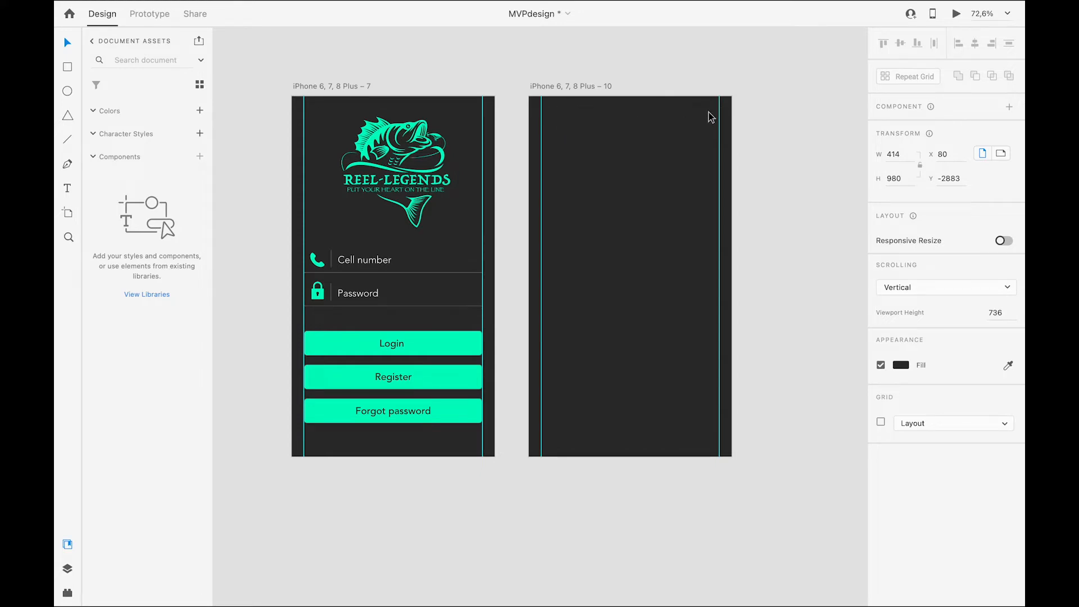
Step: Switch to SVG Repo in the browser, search for "settings" and download the solid black gear icon in the first results row
{"action": "key", "text": "ctrl+Left"}
{"action": "key", "text": "ctrl+Left"}
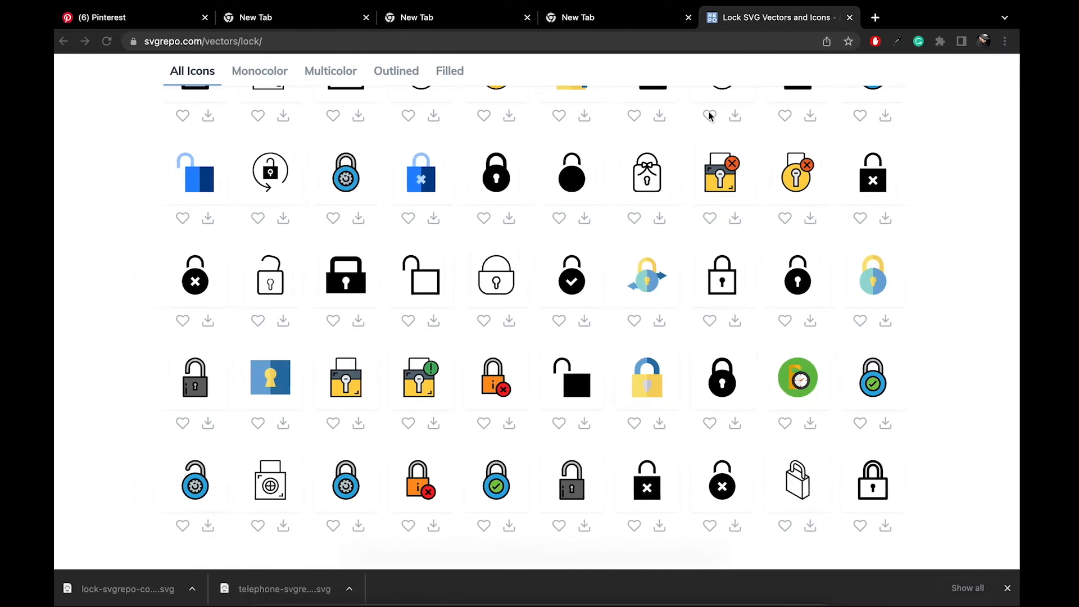
{"action": "scroll", "coordinate": [375, 205], "scroll_direction": "up", "scroll_amount": 10}
{"action": "double_click", "coordinate": [290, 92]}
{"action": "type", "text": "settings"}
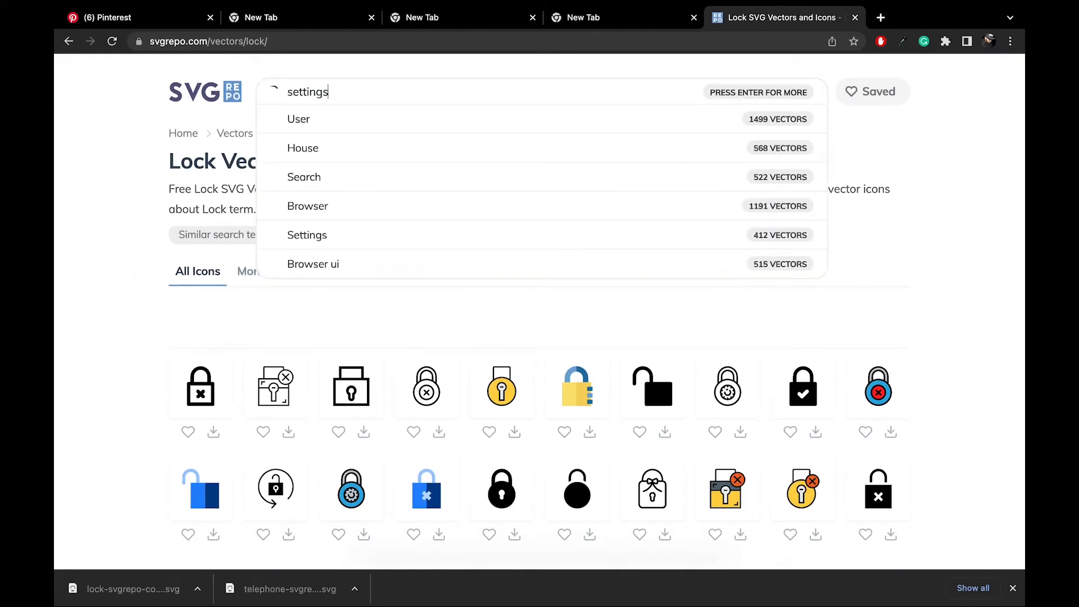
{"action": "left_click", "coordinate": [295, 118]}
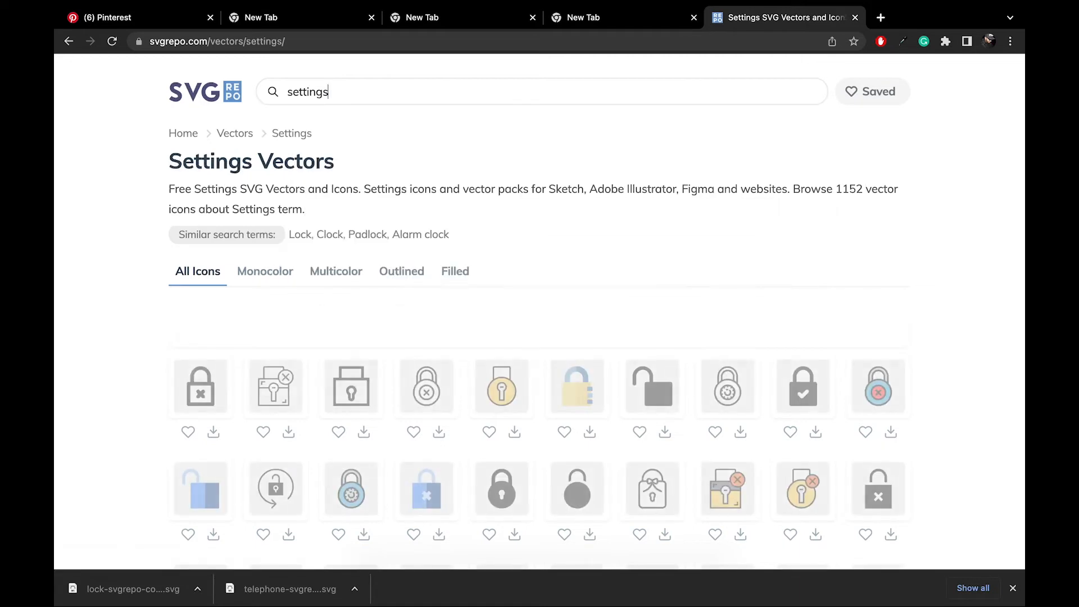
{"action": "scroll", "coordinate": [231, 284], "scroll_direction": "down", "scroll_amount": 1}
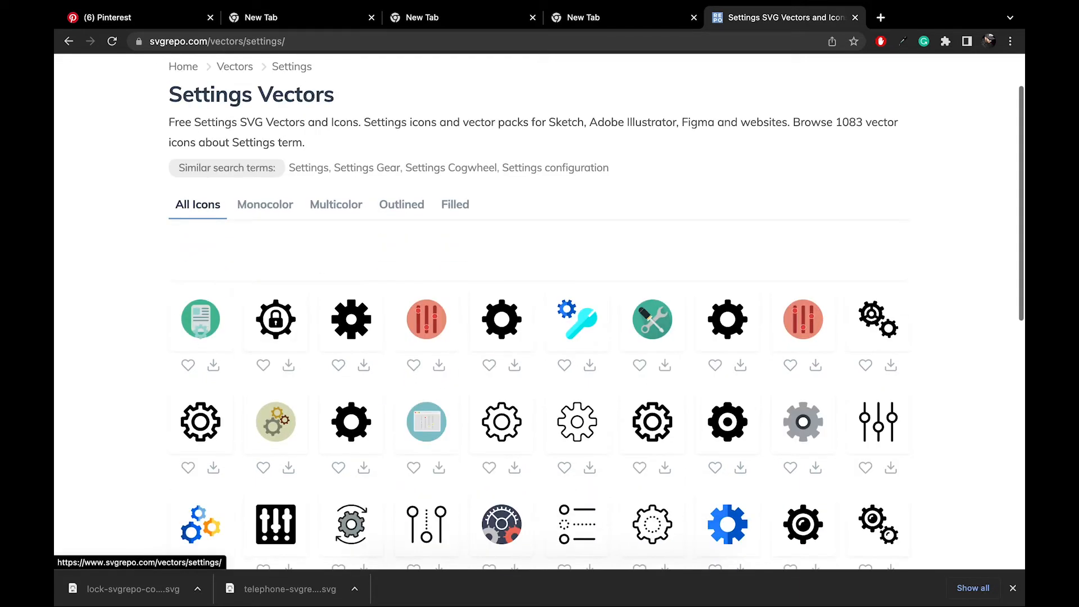
{"action": "left_click", "coordinate": [364, 366]}
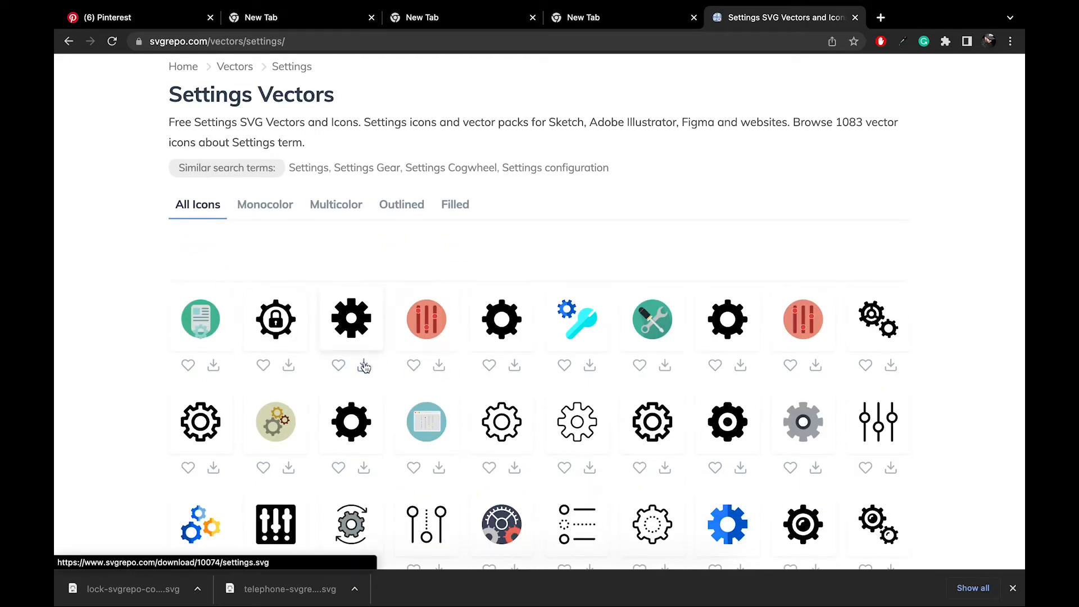
Step: Search SVG Repo for "search" and download the bold black magnifying glass icon in the third results row
{"action": "scroll", "coordinate": [364, 366], "scroll_direction": "up", "scroll_amount": 1}
{"action": "left_click", "coordinate": [260, 94]}
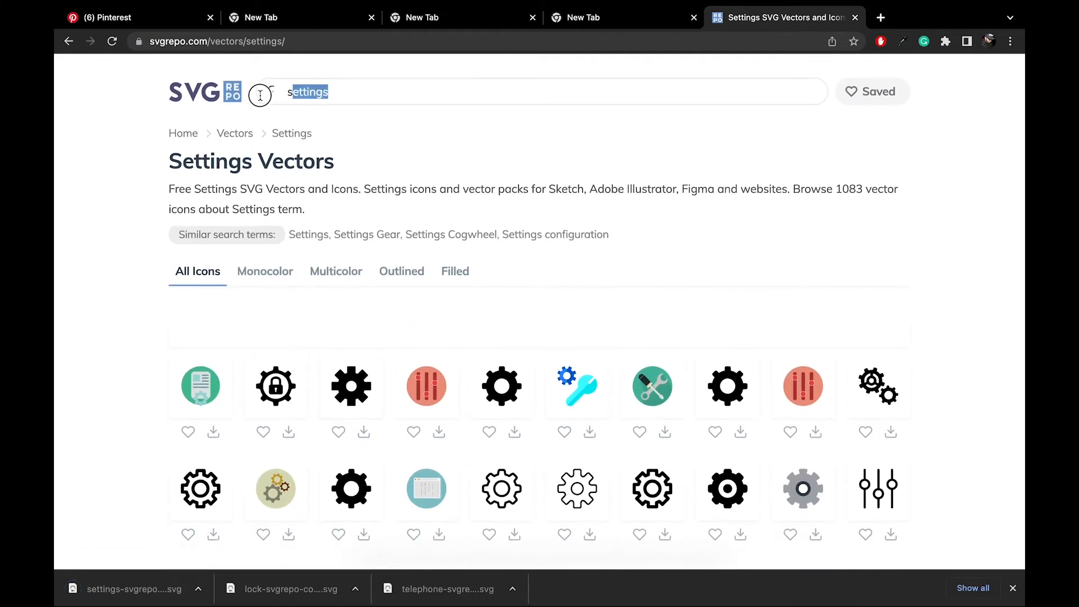
{"action": "type", "text": "search"}
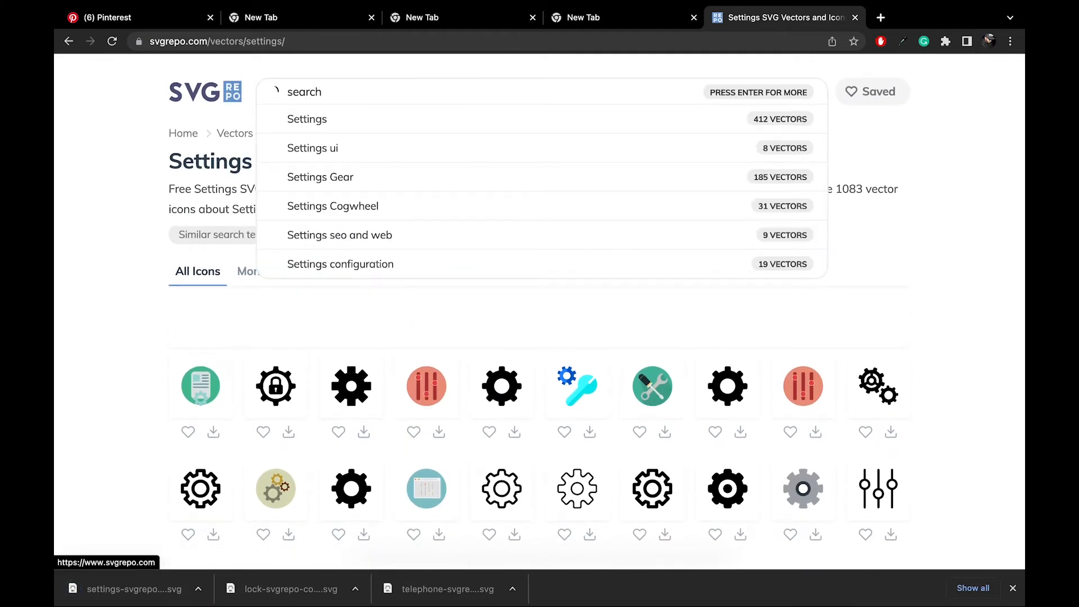
{"action": "key", "text": "Return"}
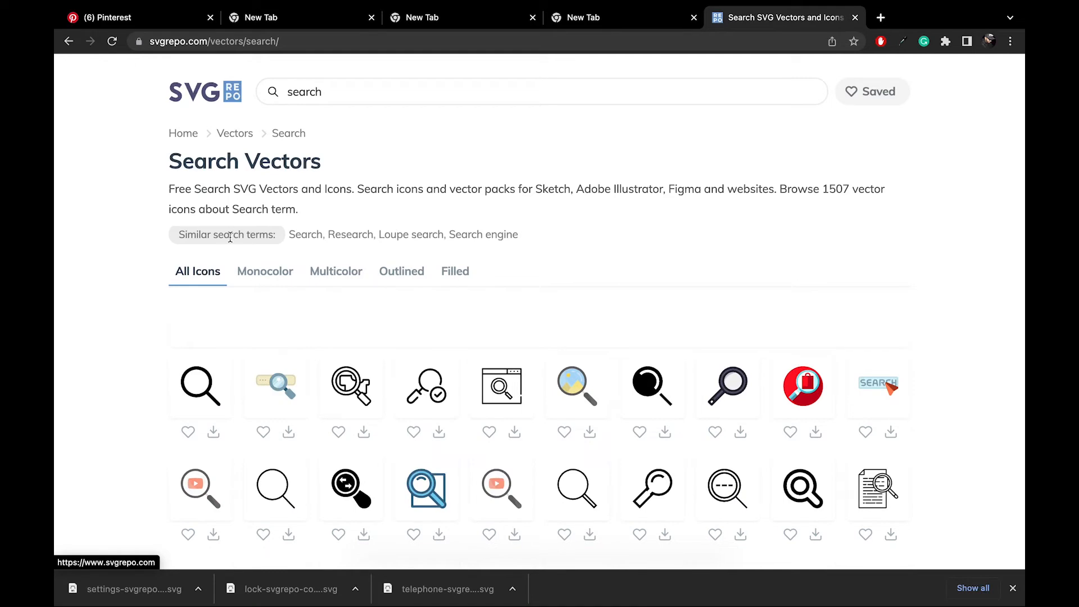
{"action": "scroll", "coordinate": [517, 269], "scroll_direction": "down", "scroll_amount": 5}
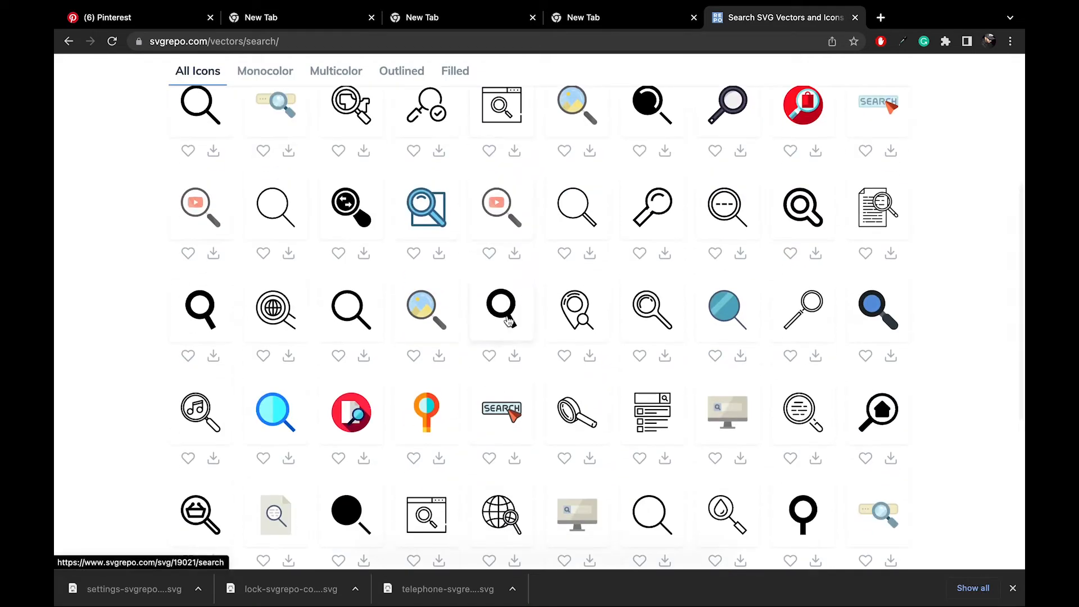
{"action": "left_click", "coordinate": [514, 356]}
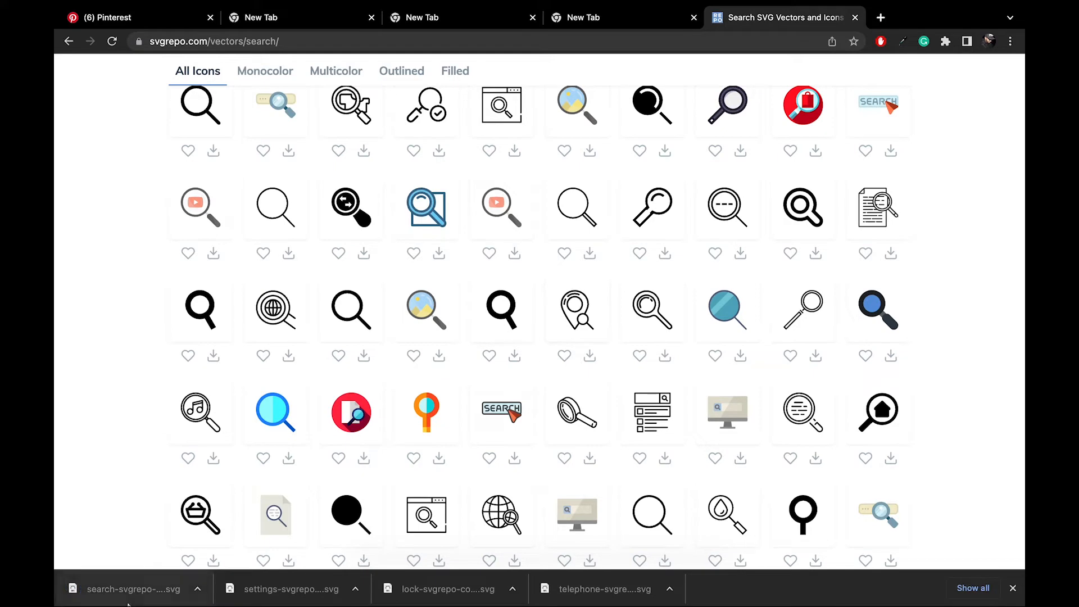
Step: Return to Adobe XD and place the gear and magnifying glass icons above the empty second artboard
{"action": "key", "text": "ctrl+Right"}
{"action": "key", "text": "ctrl+Right"}
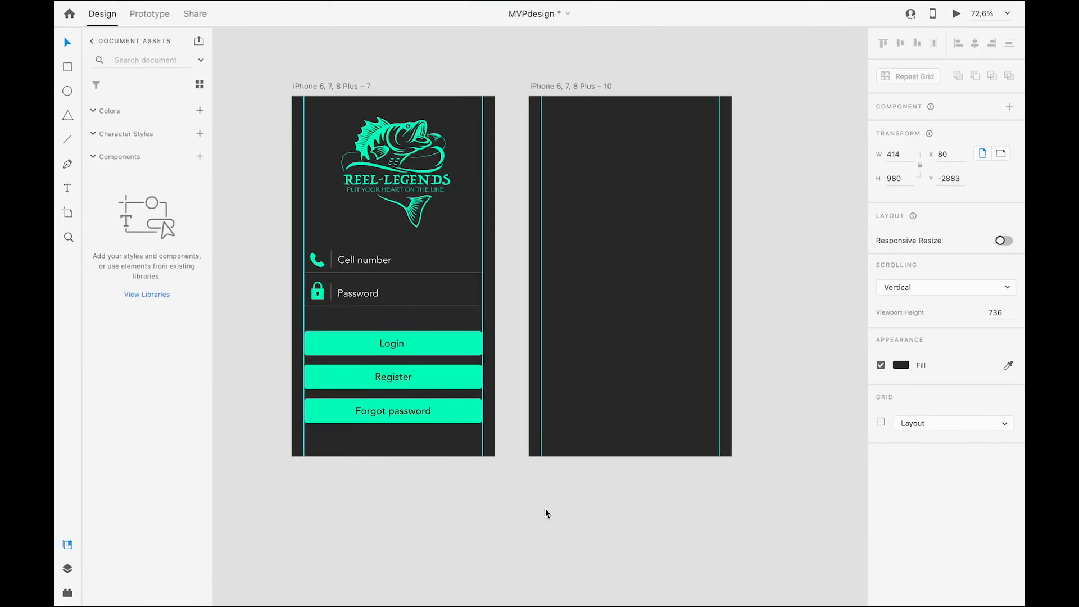
{"action": "left_click", "coordinate": [627, 66]}
{"action": "key", "text": "super+0"}
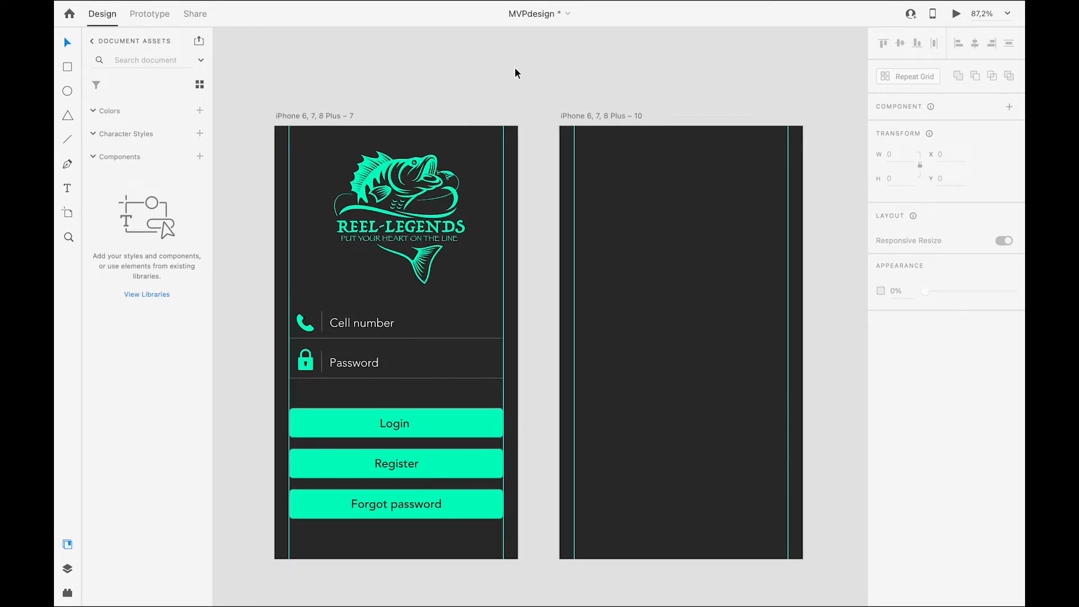
{"action": "key", "text": "super+v"}
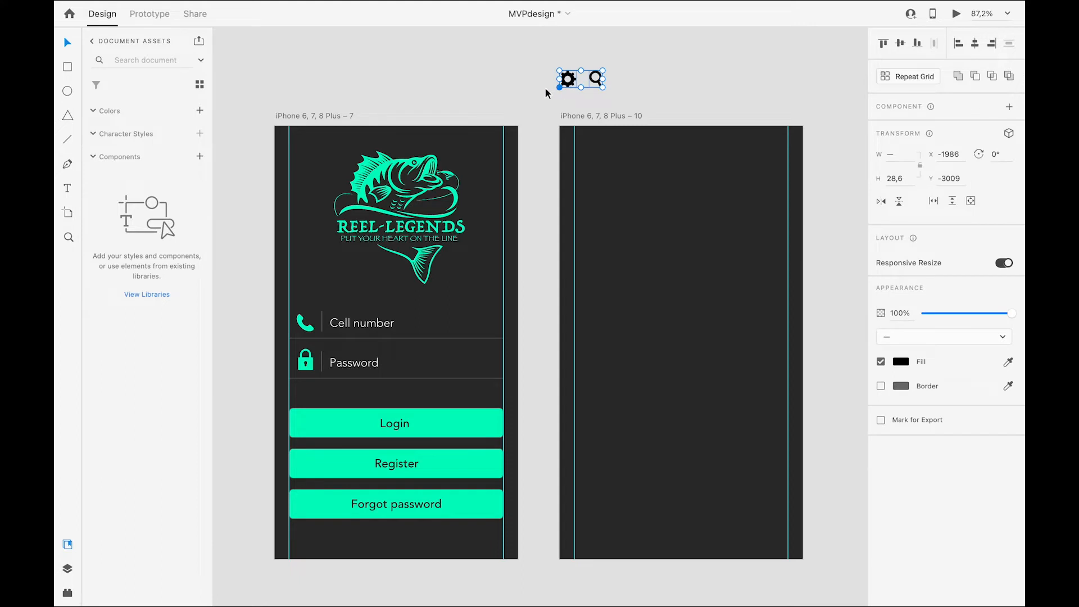
{"action": "left_click", "coordinate": [523, 85]}
Step: Fill the gear icon and the magnifying glass icon with the saved teal #0DF6C2
{"action": "left_click", "coordinate": [567, 83]}
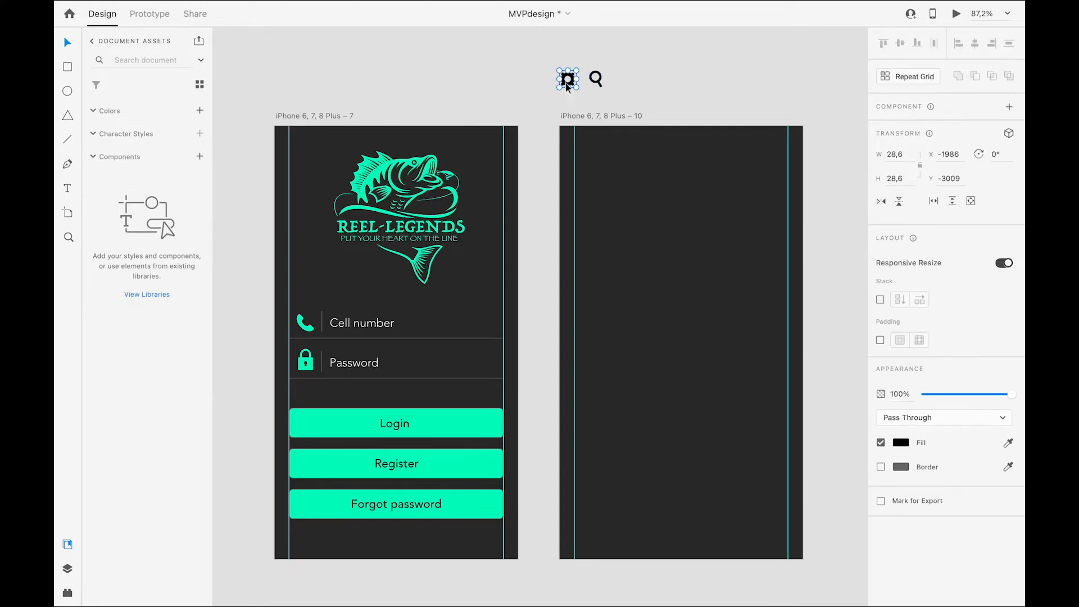
{"action": "left_click", "coordinate": [900, 442]}
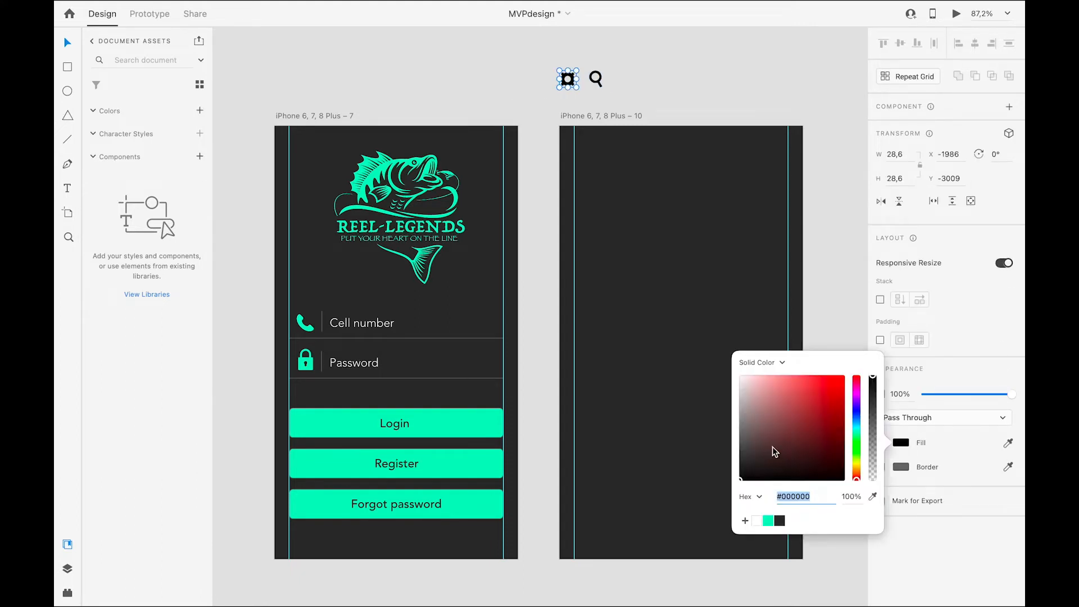
{"action": "left_click", "coordinate": [773, 526]}
{"action": "left_click", "coordinate": [596, 82]}
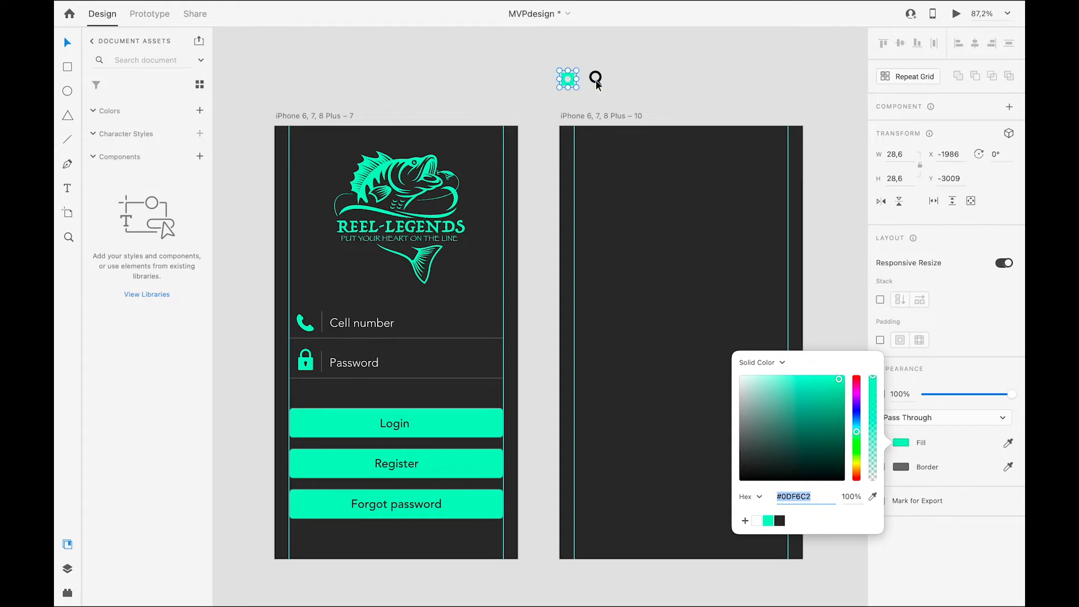
{"action": "left_click", "coordinate": [900, 362]}
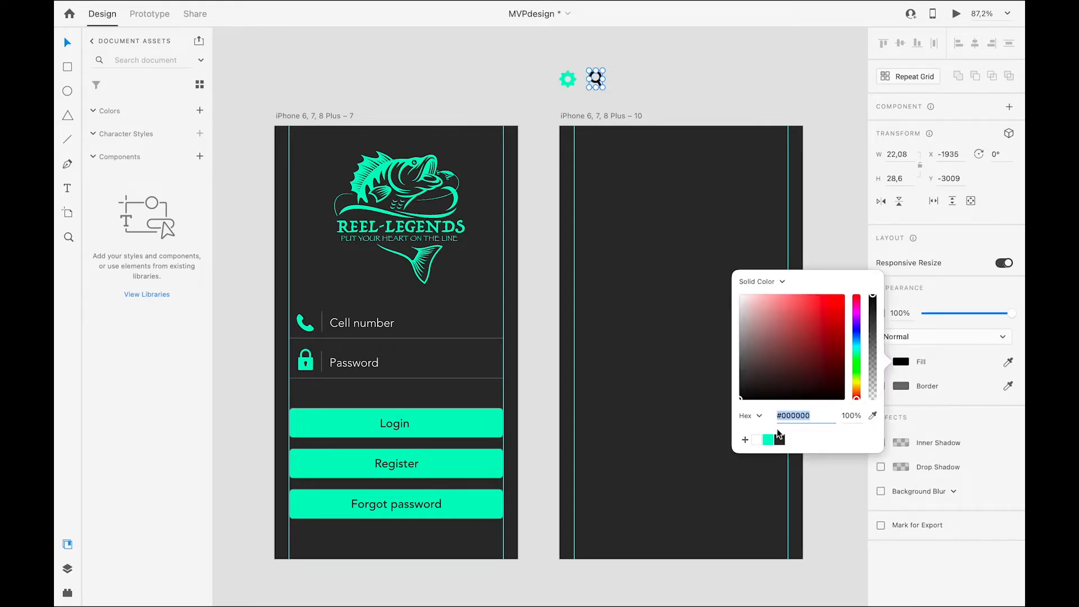
{"action": "left_click", "coordinate": [768, 439]}
{"action": "left_click", "coordinate": [583, 93]}
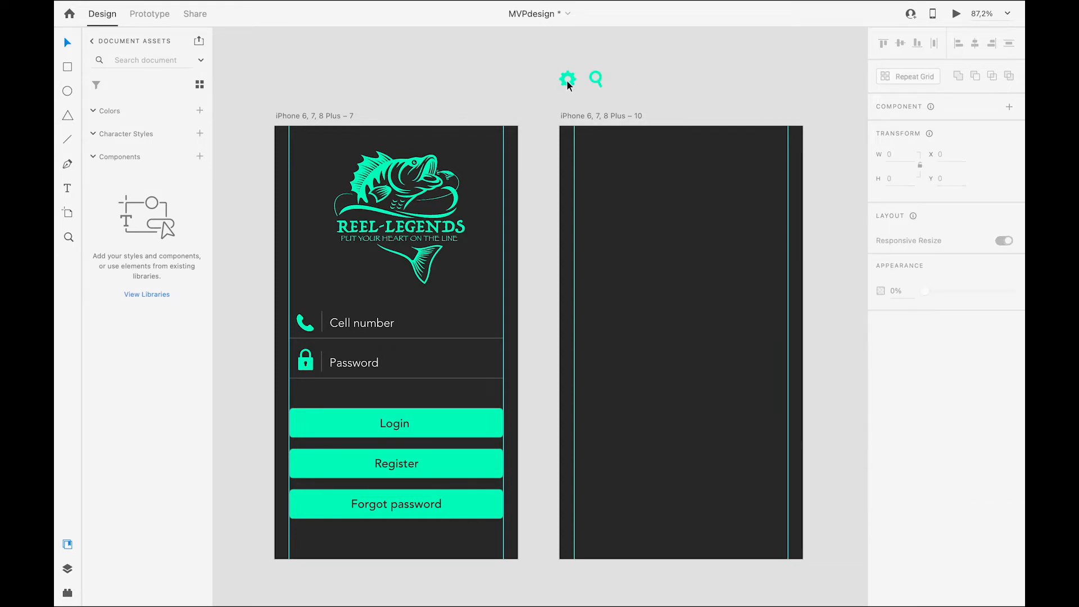
Step: Place the gear at the second artboard's upper left guide and the magnifying glass at its upper right guide, and align their vertical middles
{"action": "left_click_drag", "start_coordinate": [568, 84], "coordinate": [581, 155]}
{"action": "left_click_drag", "start_coordinate": [595, 79], "coordinate": [768, 143]}
{"action": "left_click_drag", "start_coordinate": [784, 147], "coordinate": [783, 147]}
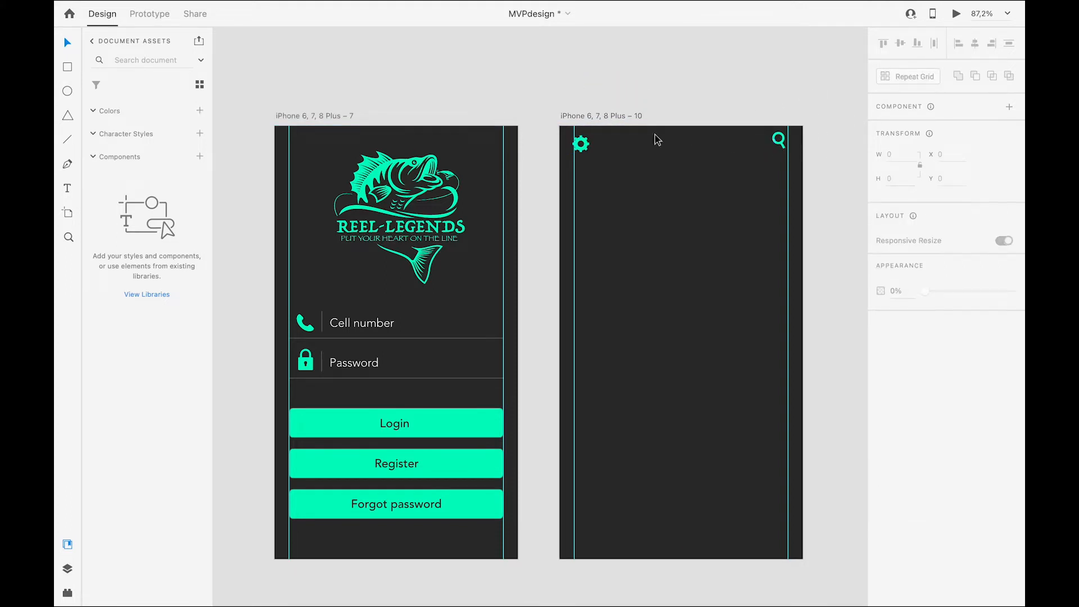
{"action": "left_click", "coordinate": [585, 148]}
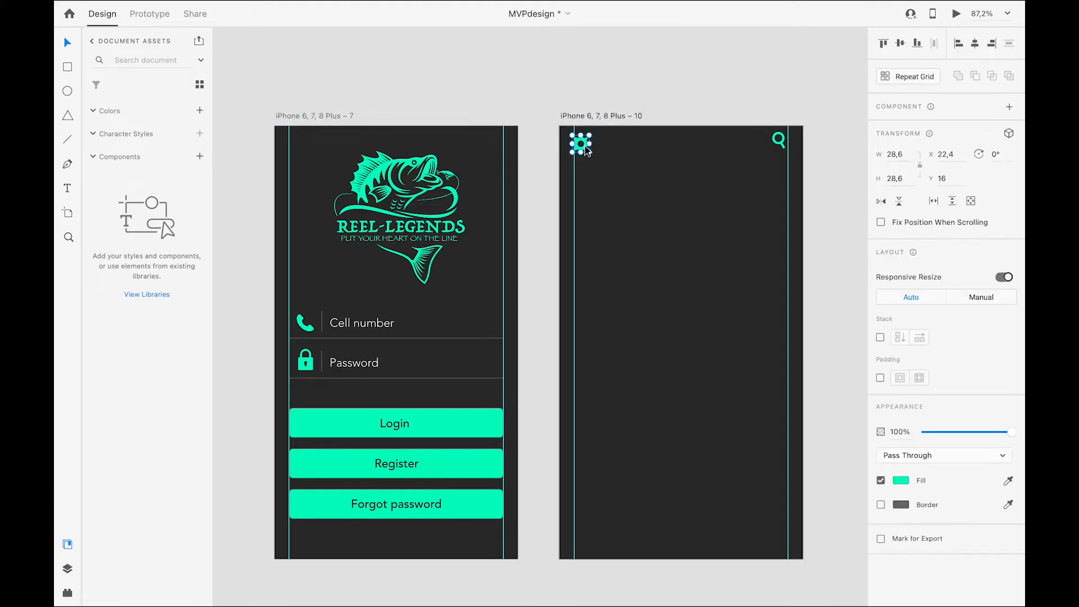
{"action": "left_click", "coordinate": [781, 148], "text": "shift"}
{"action": "left_click", "coordinate": [902, 45]}
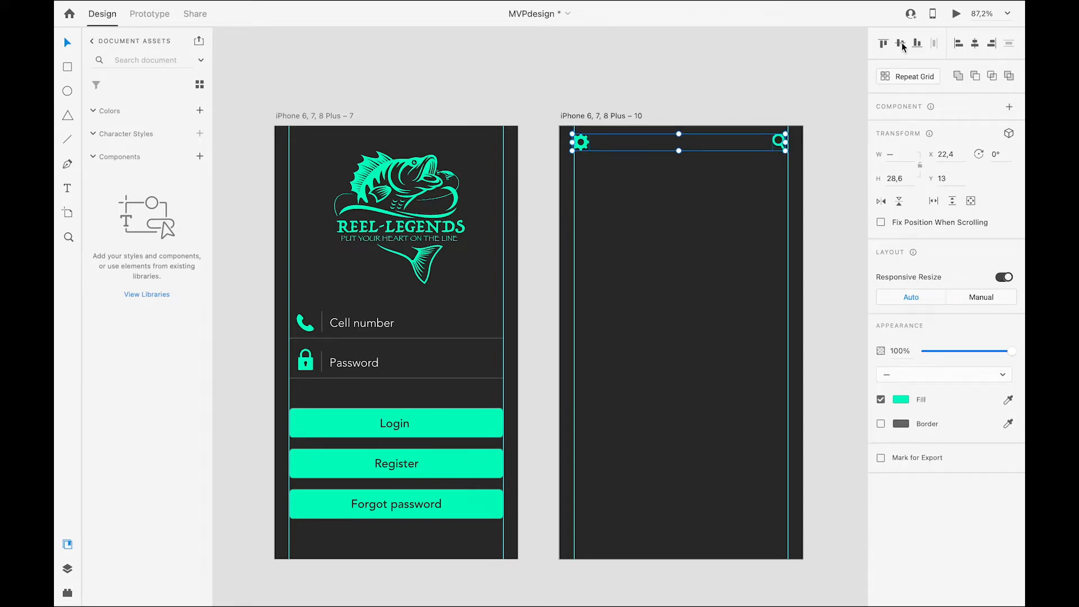
{"action": "left_click", "coordinate": [707, 87]}
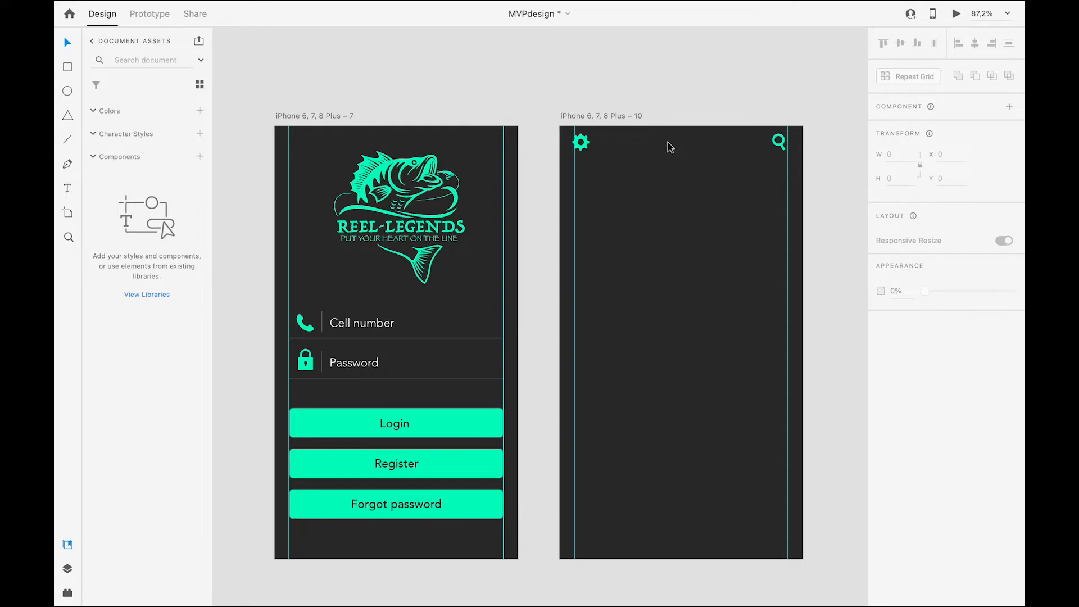
{"action": "key", "text": "t"}
{"action": "left_click", "coordinate": [635, 137]}
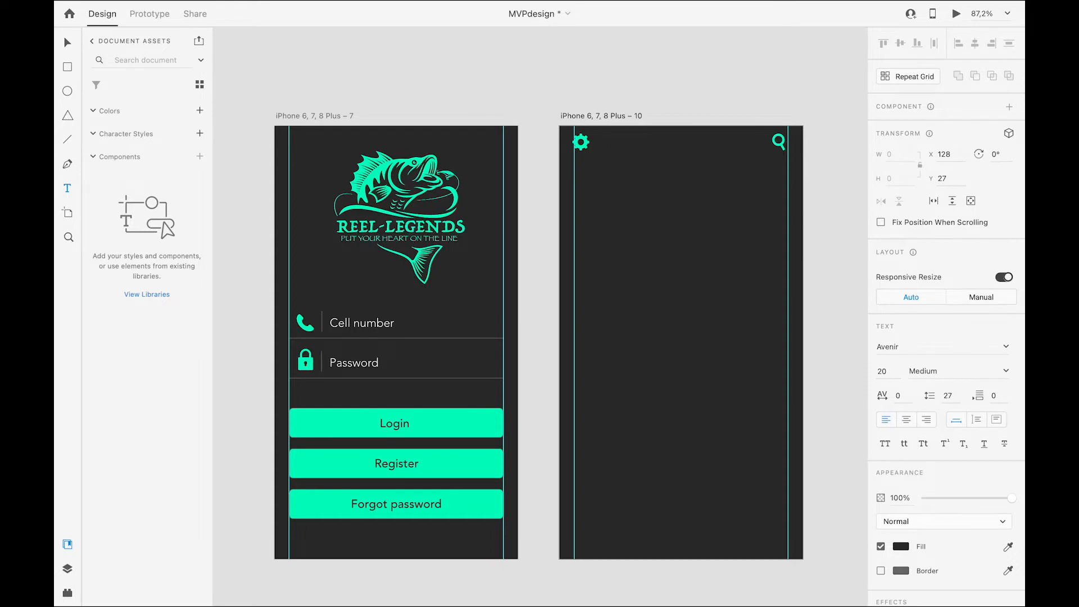
{"action": "key", "text": "Escape"}
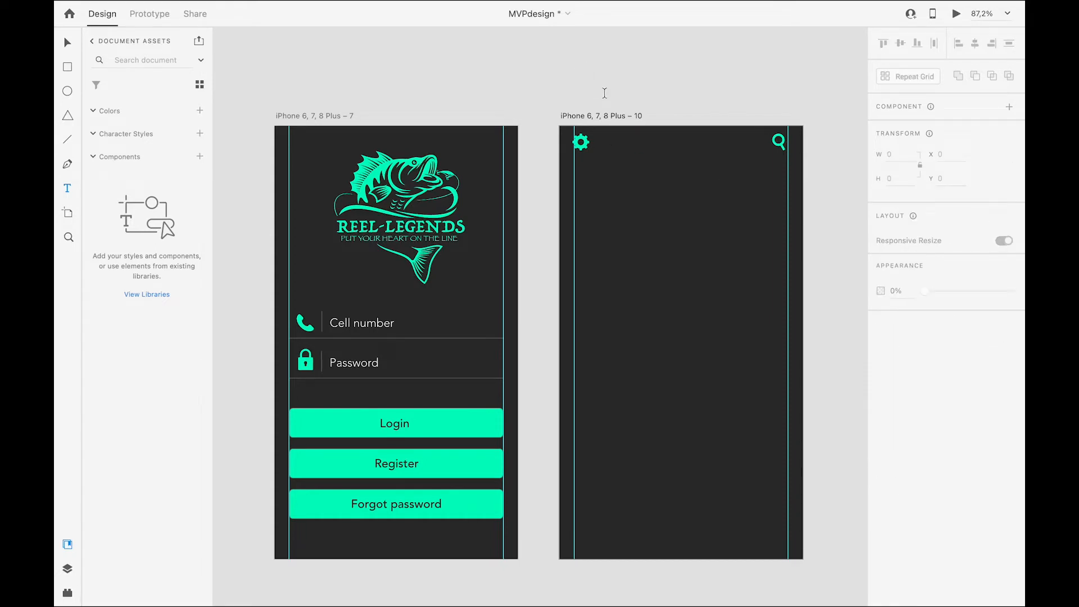
Step: Add the text "Reel-legends" on the empty canvas above the artboards, make it uppercase and fill it white
{"action": "left_click", "coordinate": [482, 59]}
{"action": "type", "text": "Reel-"}
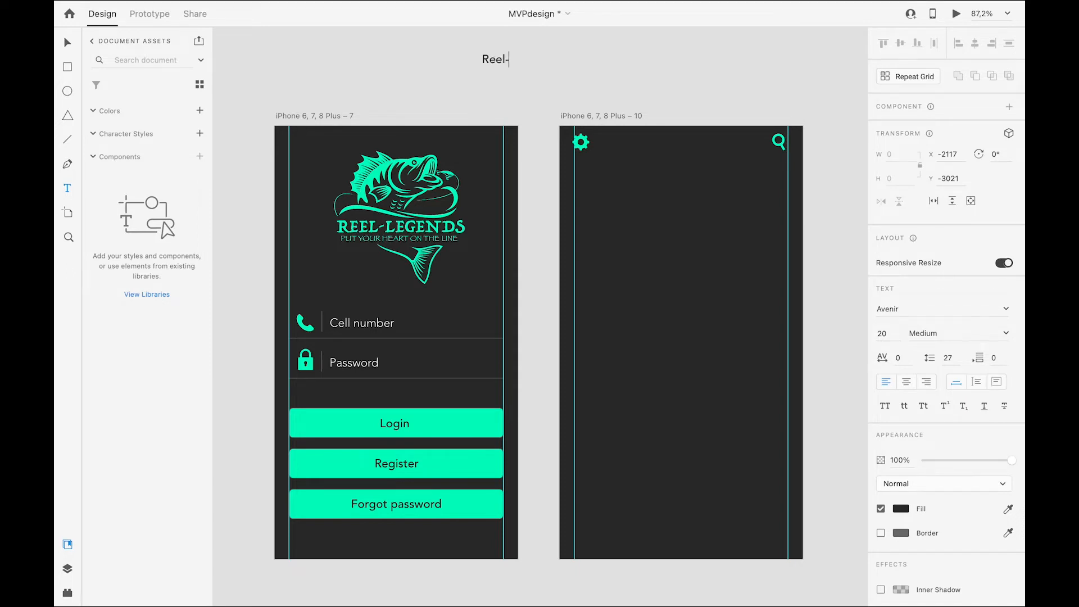
{"action": "type", "text": "legends"}
{"action": "key", "text": "ctrl+a"}
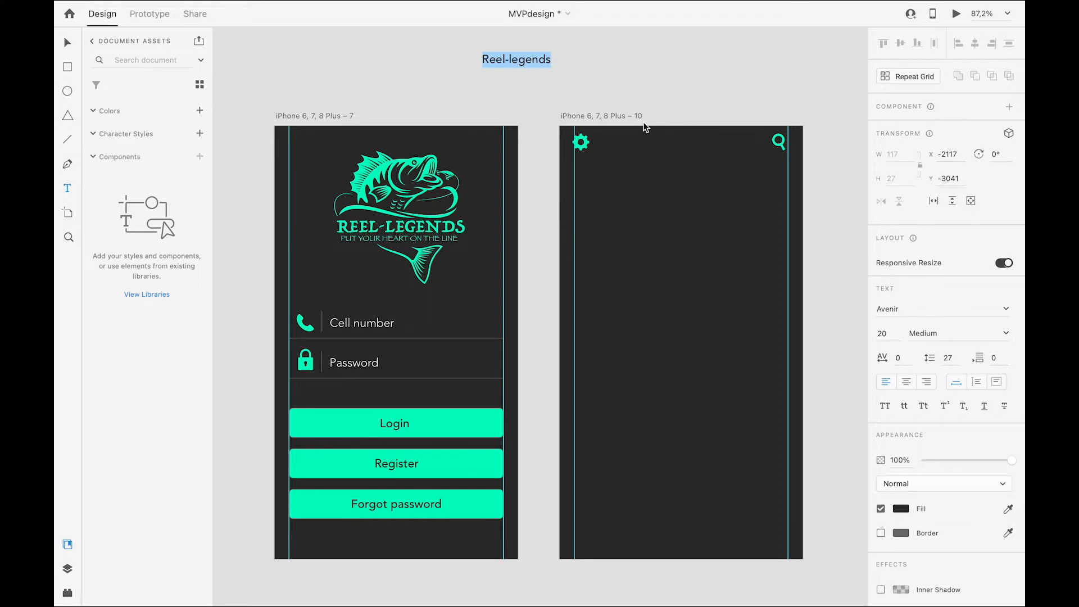
{"action": "left_click", "coordinate": [887, 408]}
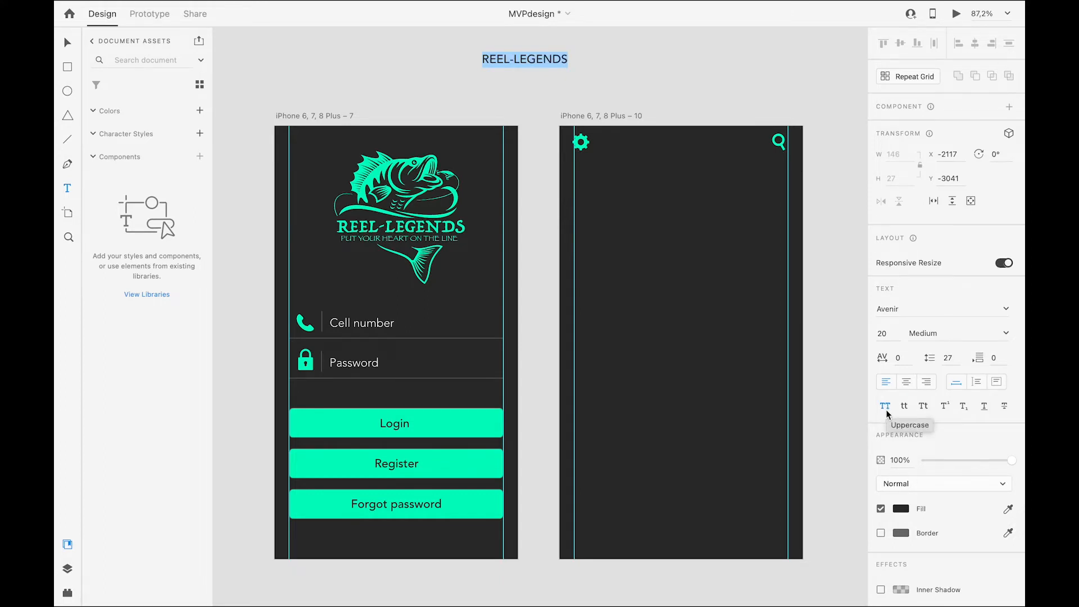
{"action": "left_click", "coordinate": [899, 509]}
{"action": "left_click", "coordinate": [741, 434]}
{"action": "key", "text": "Escape"}
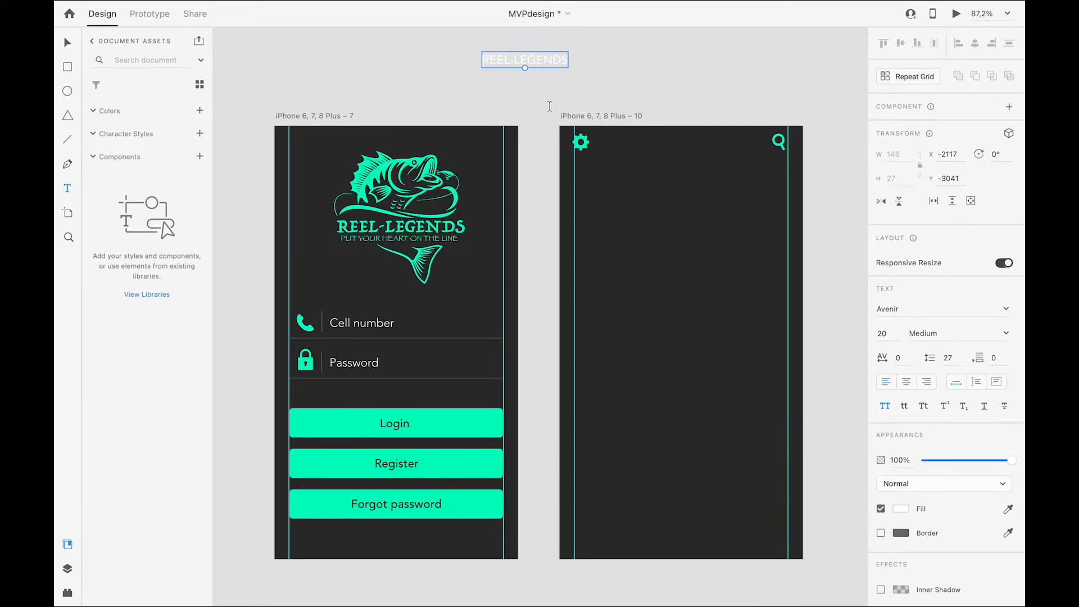
Step: Move the REEL-LEGENDS title between the two header icons at X 134, Y 7, and set its font weight to Heavy
{"action": "left_click_drag", "start_coordinate": [517, 68], "coordinate": [674, 146]}
{"action": "double_click", "coordinate": [673, 143]}
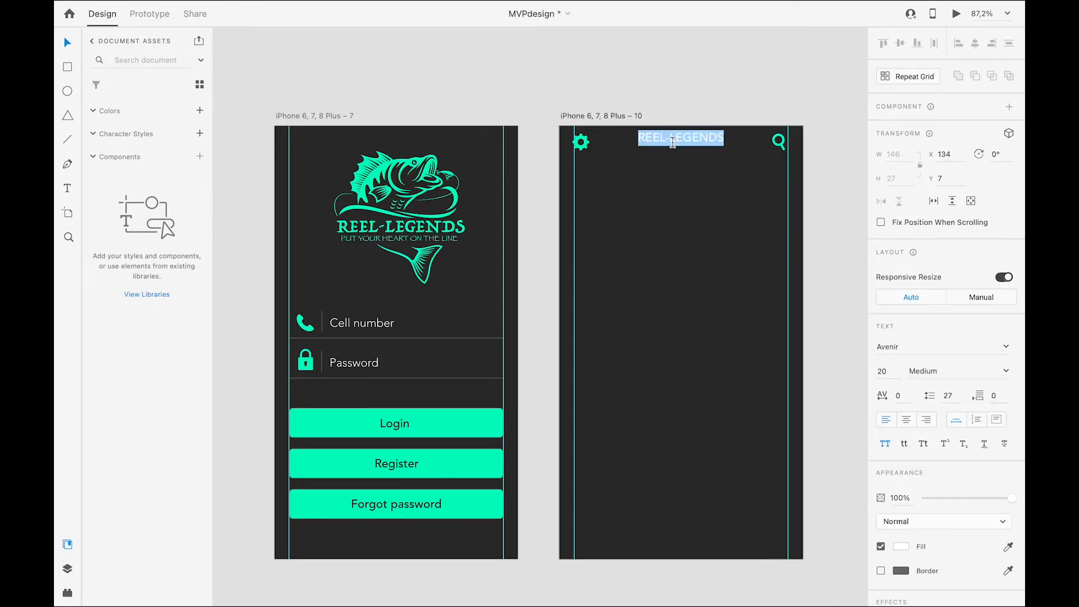
{"action": "left_click", "coordinate": [1009, 375]}
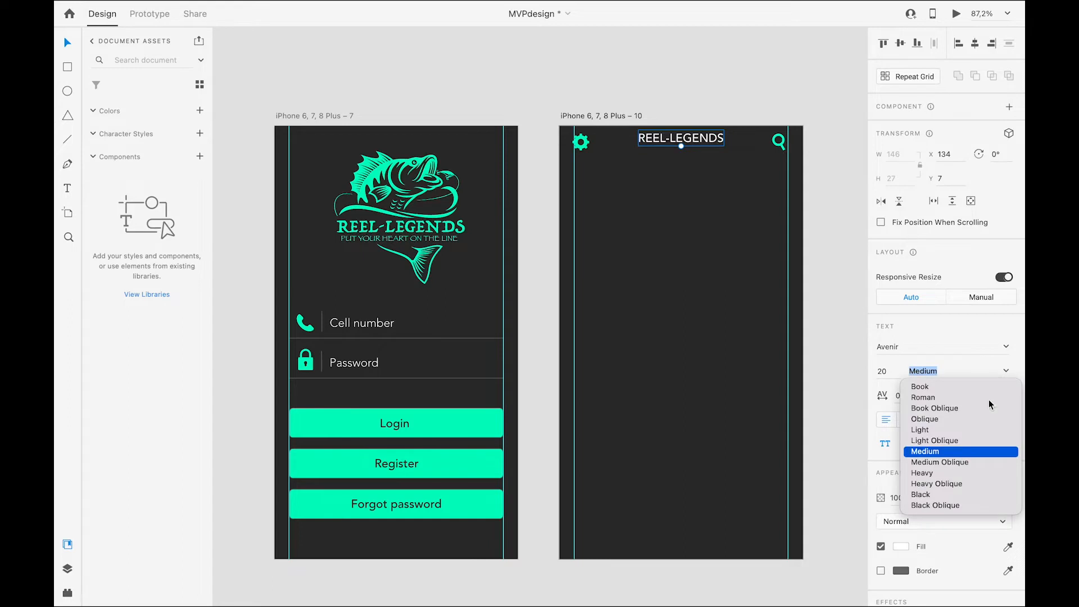
{"action": "left_click", "coordinate": [938, 474]}
{"action": "left_click", "coordinate": [751, 262]}
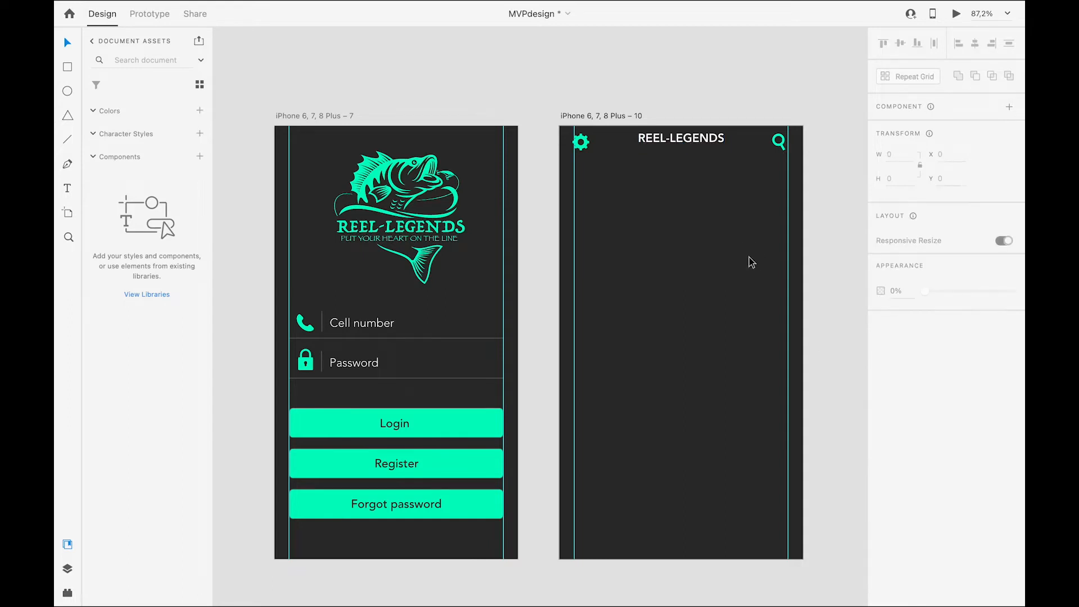
{"action": "left_click", "coordinate": [667, 142]}
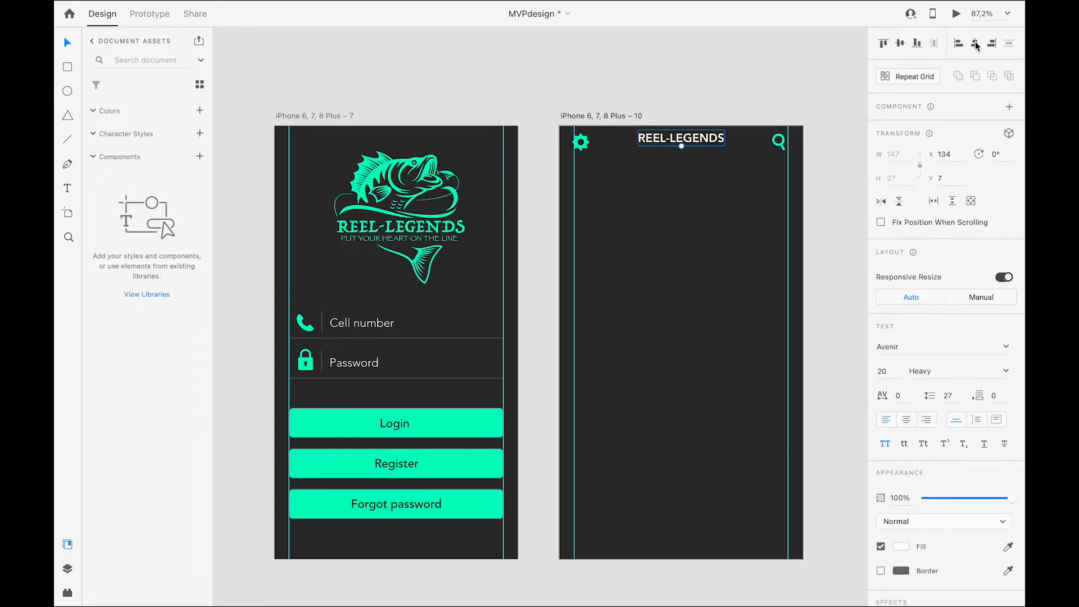
{"action": "left_click", "coordinate": [730, 185]}
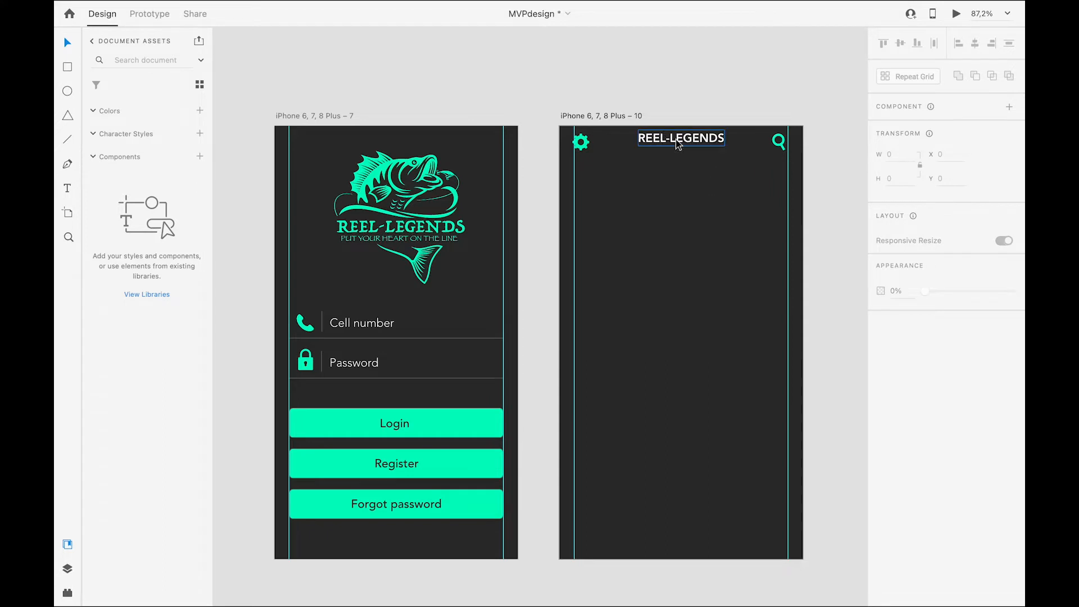
Step: Duplicate the REEL-LEGENDS title directly beneath itself at Y 34 and change the copy's text to "FISHING LOCATIONS"
{"action": "left_click", "coordinate": [679, 143]}
{"action": "left_click", "coordinate": [728, 276]}
{"action": "left_click_drag", "start_coordinate": [673, 142], "coordinate": [672, 154]}
{"action": "double_click", "coordinate": [672, 154]}
{"action": "type", "text": "FU"}
{"action": "key", "text": "BackSpace"}
{"action": "type", "text": "I"}
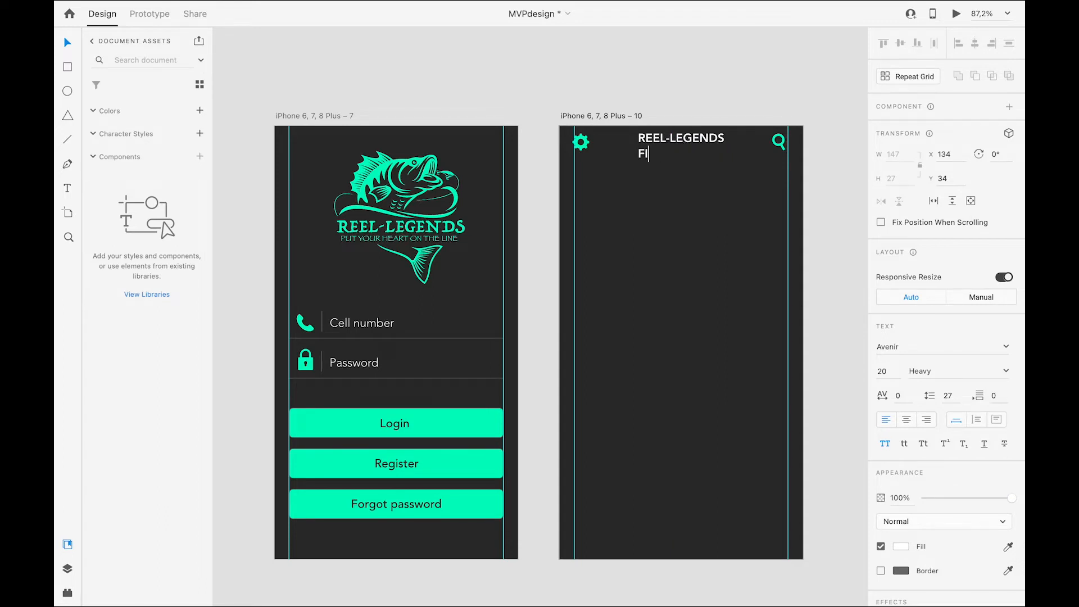
{"action": "type", "text": "SHING LOCATIONS"}
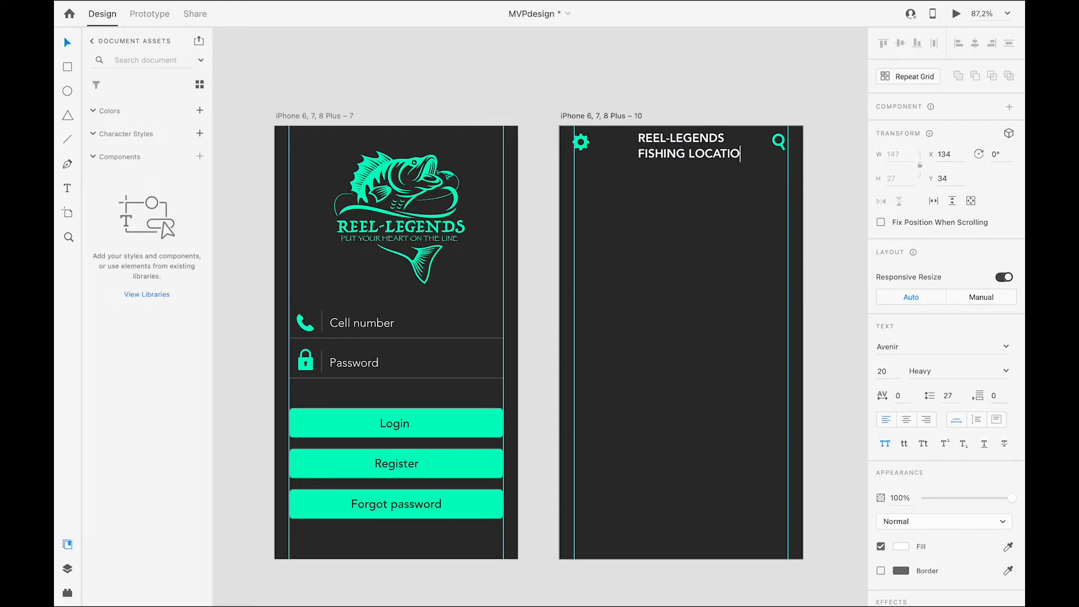
Step: Set the FISHING LOCATIONS subtitle to font weight Light and size 15
{"action": "triple_click", "coordinate": [713, 158]}
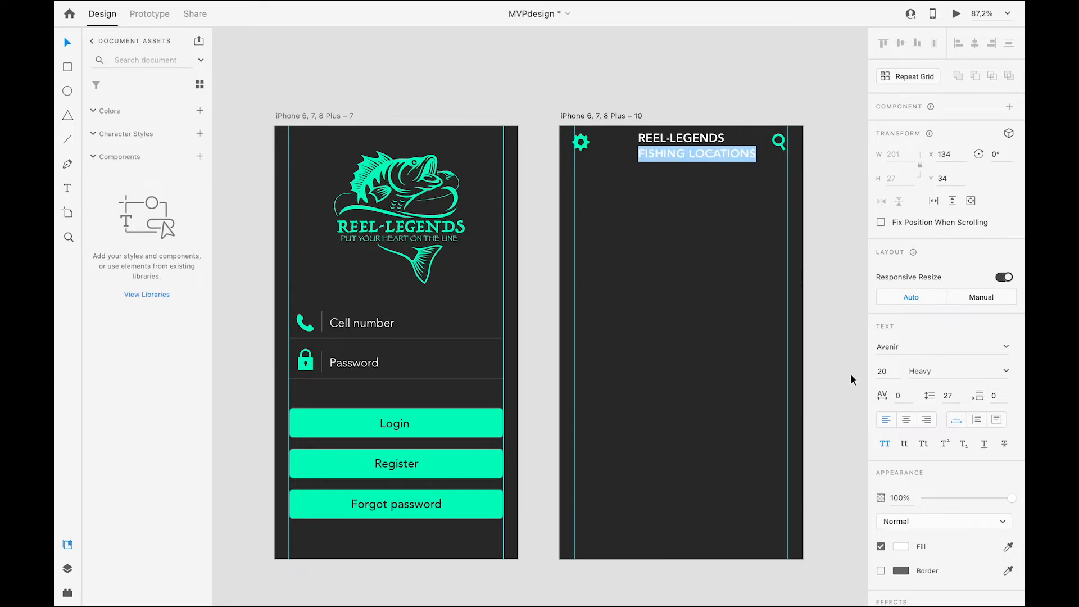
{"action": "left_click", "coordinate": [1005, 372]}
{"action": "left_click", "coordinate": [920, 430]}
{"action": "left_click", "coordinate": [882, 371]}
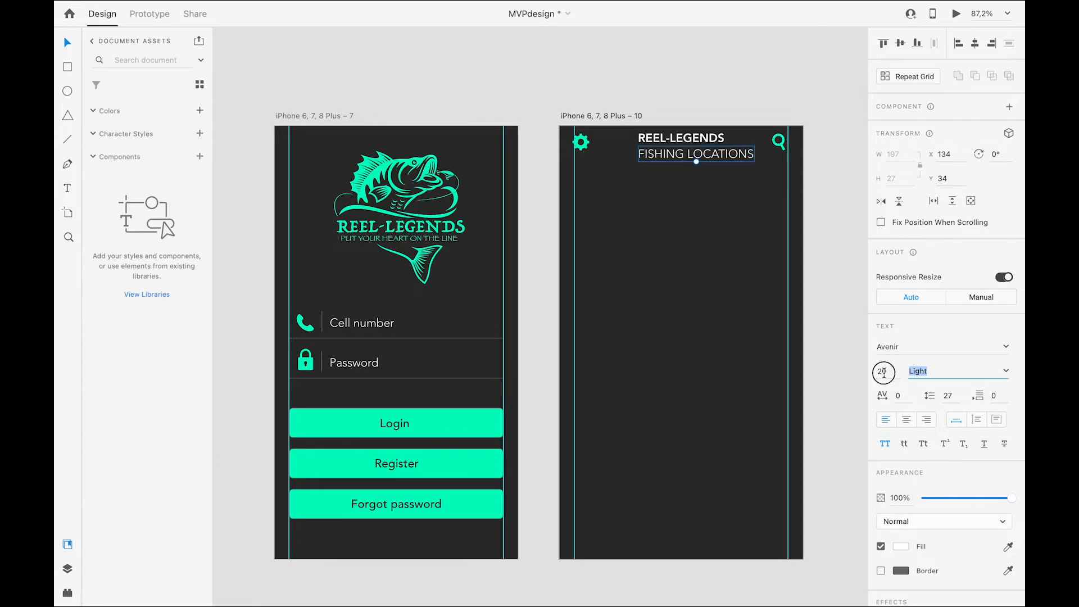
{"action": "type", "text": "19"}
{"action": "key", "text": "Down"}
{"action": "key", "text": "Down"}
{"action": "key", "text": "Down"}
{"action": "key", "text": "Down"}
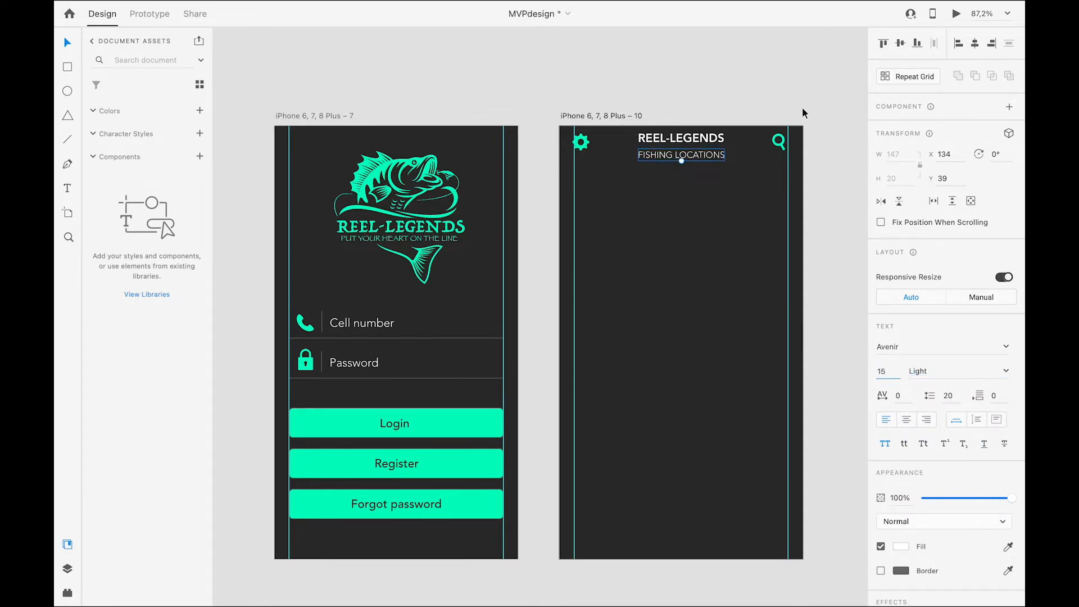
Step: Nudge the FISHING LOCATIONS subtitle up closer to the REEL-LEGENDS title and group the two texts
{"action": "left_click_drag", "start_coordinate": [682, 159], "coordinate": [683, 157]}
{"action": "left_click", "coordinate": [680, 142], "text": "shift"}
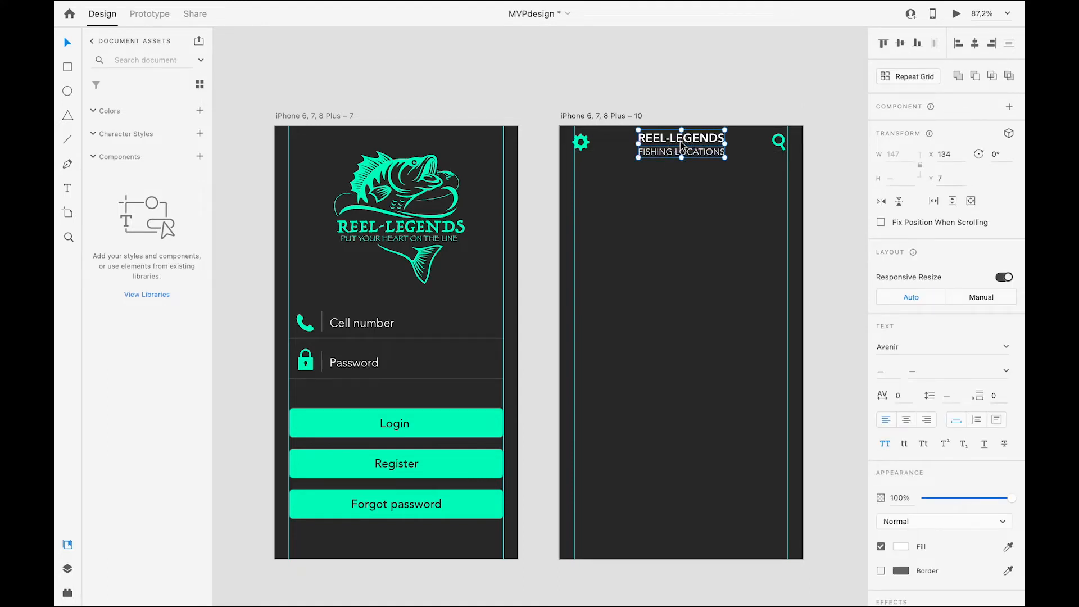
{"action": "key", "text": "ctrl+g"}
{"action": "left_click", "coordinate": [641, 106]}
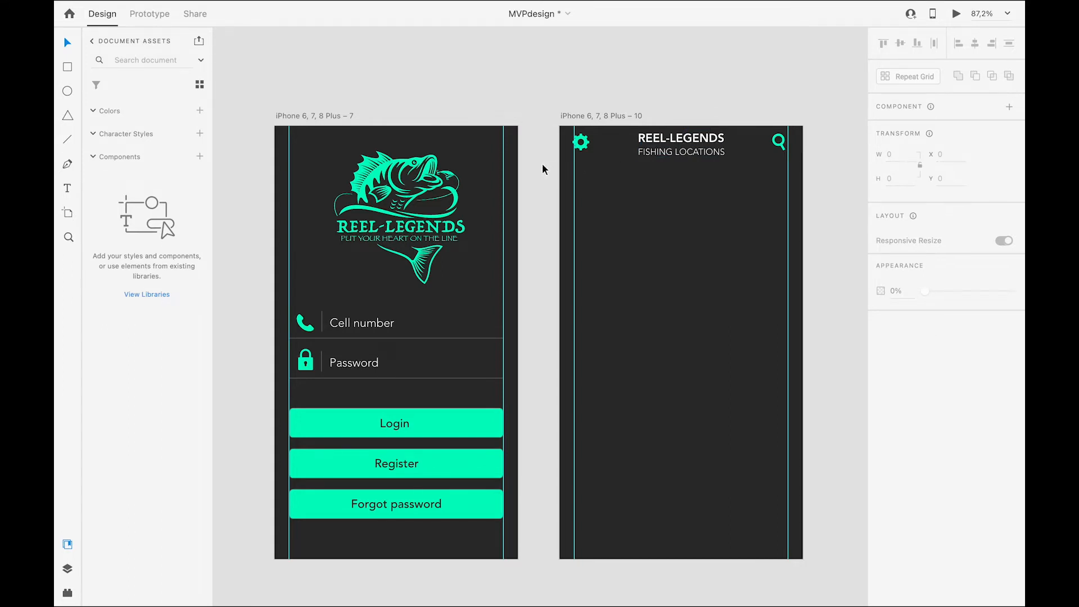
Step: Paste the four river and lake photos and move them to the empty canvas above the artboards
{"action": "scroll", "coordinate": [500, 168], "scroll_direction": "up", "scroll_amount": 2}
{"action": "scroll", "coordinate": [500, 168], "scroll_direction": "down", "scroll_amount": 4}
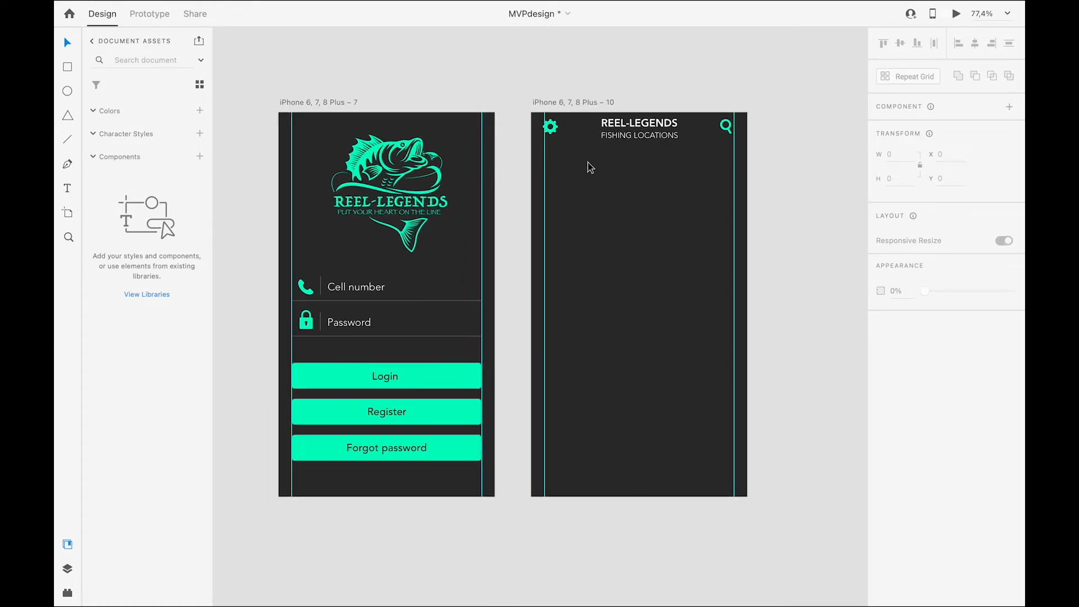
{"action": "scroll", "coordinate": [587, 164], "scroll_direction": "up", "scroll_amount": 4}
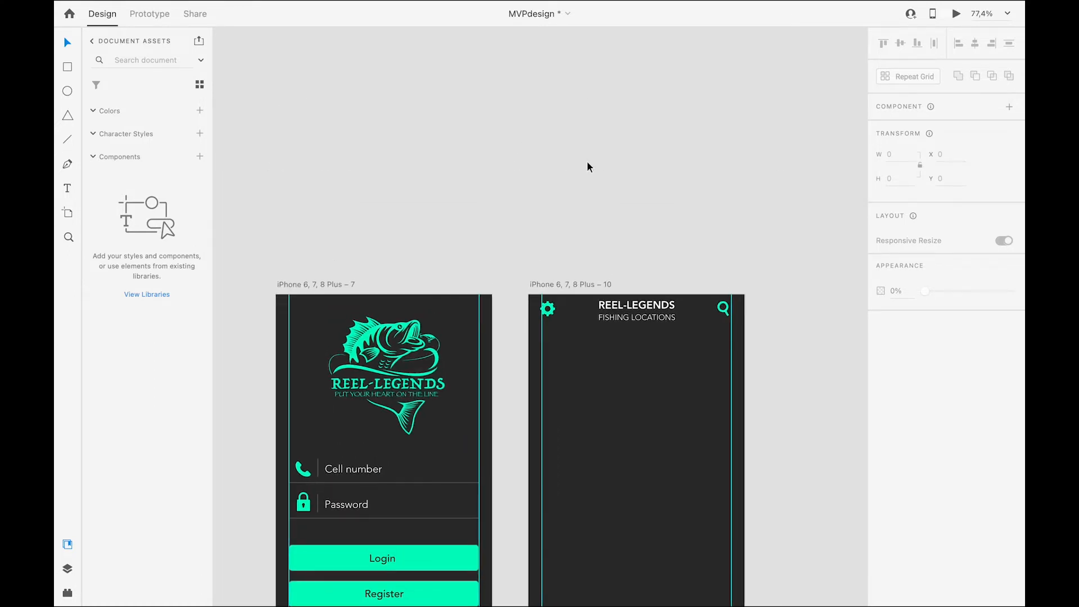
{"action": "scroll", "coordinate": [590, 134], "scroll_direction": "down", "scroll_amount": 3}
{"action": "scroll", "coordinate": [593, 107], "scroll_direction": "left", "scroll_amount": 2}
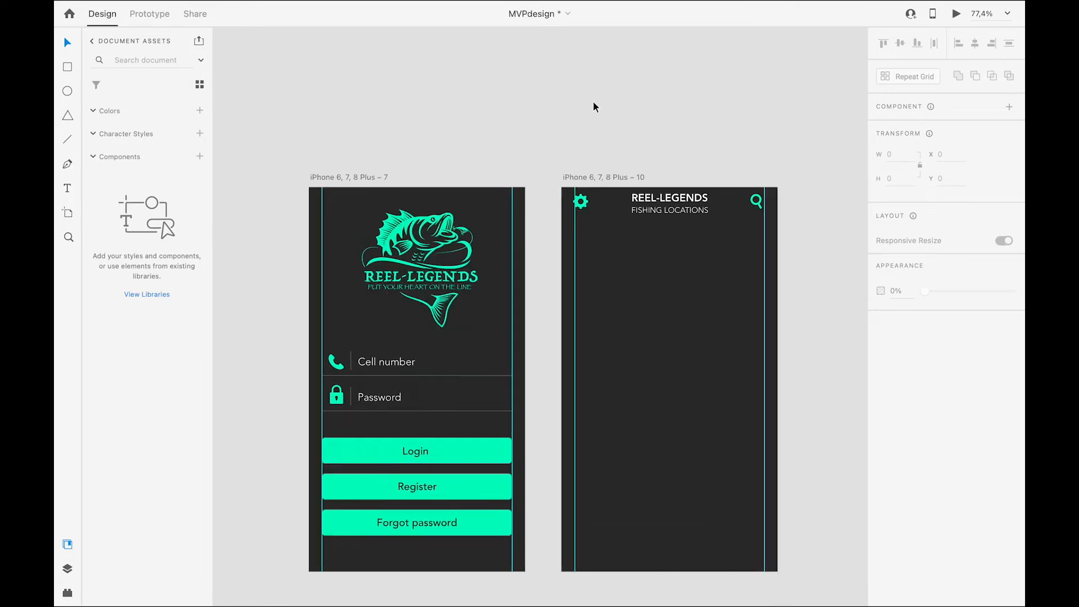
{"action": "scroll", "coordinate": [592, 100], "scroll_direction": "up", "scroll_amount": 4}
{"action": "scroll", "coordinate": [593, 100], "scroll_direction": "left", "scroll_amount": 1}
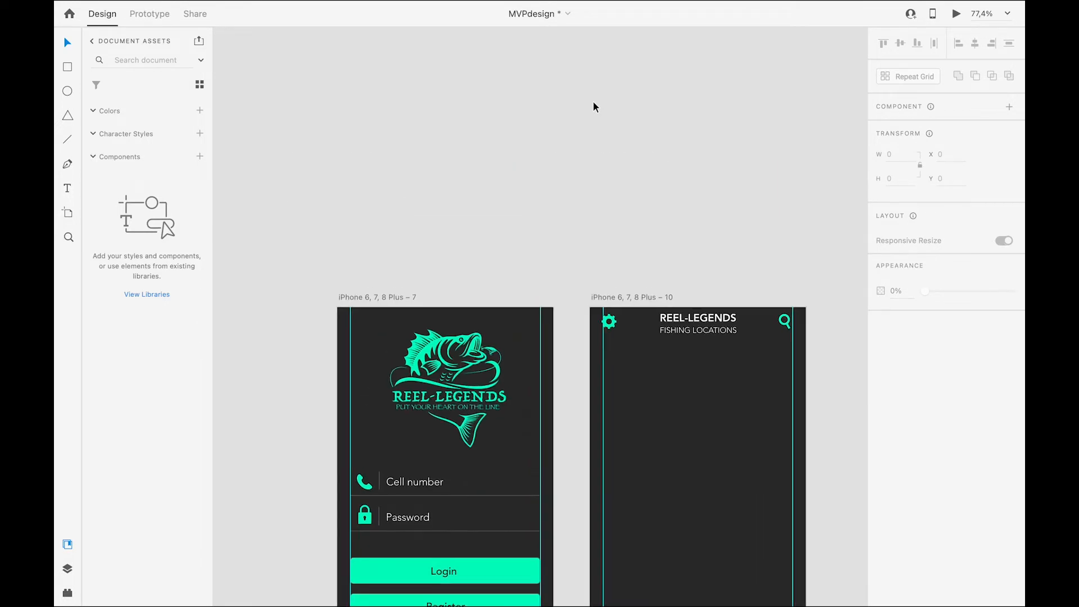
{"action": "key", "text": "super+v"}
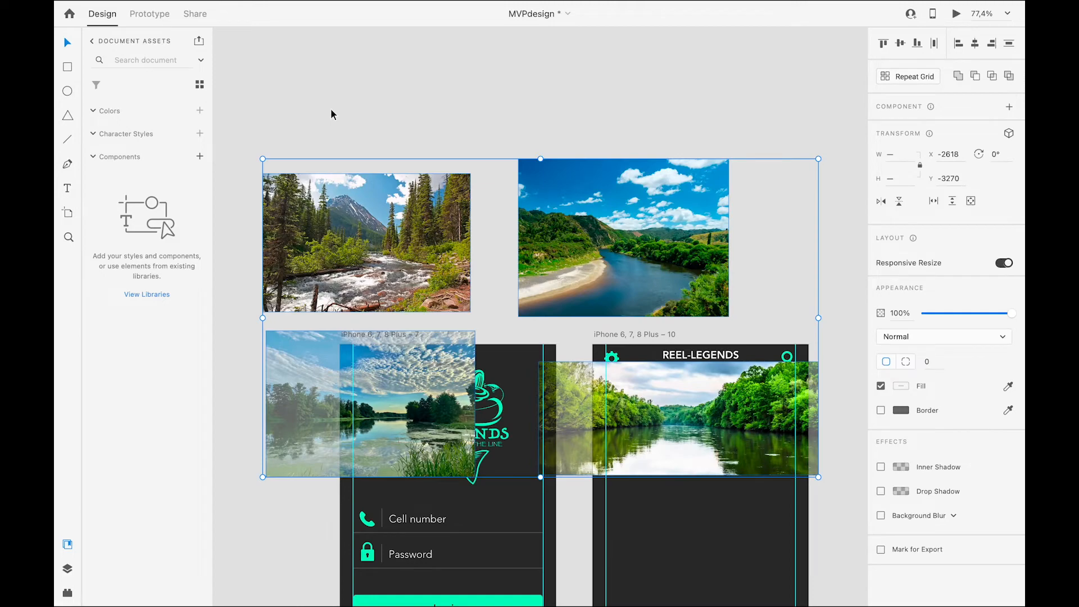
{"action": "left_click_drag", "start_coordinate": [363, 232], "coordinate": [386, 150]}
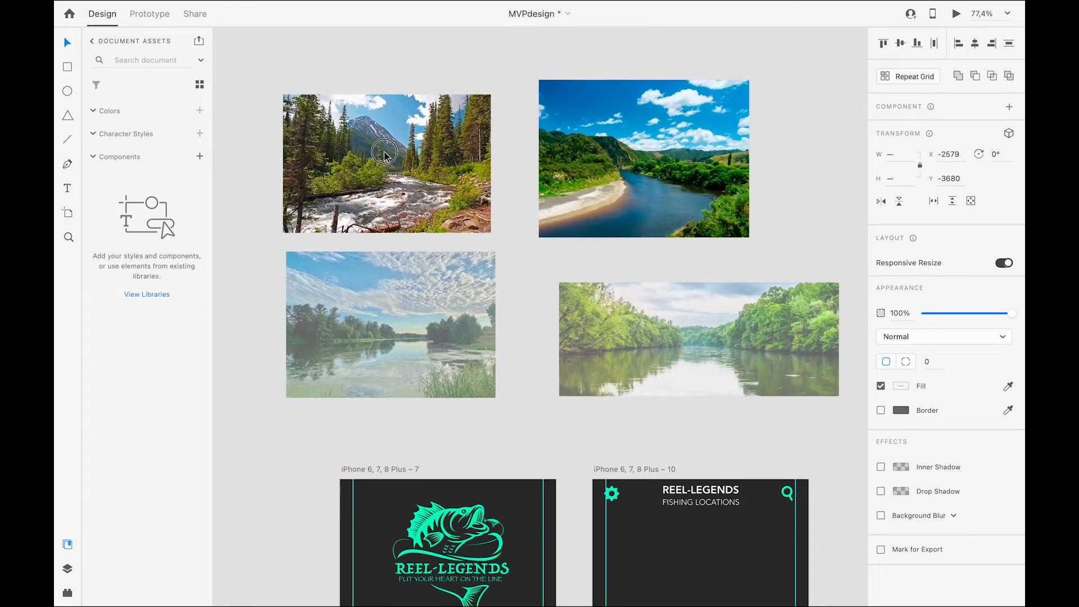
{"action": "left_click", "coordinate": [252, 372]}
Step: Draw a rectangle about 396 by 204 below the header of the Fishing Locations artboard and round its corners to 10
{"action": "scroll", "coordinate": [252, 372], "scroll_direction": "down", "scroll_amount": 5}
{"action": "scroll", "coordinate": [251, 372], "scroll_direction": "right", "scroll_amount": 1}
{"action": "scroll", "coordinate": [252, 372], "scroll_direction": "up", "scroll_amount": 2}
{"action": "scroll", "coordinate": [252, 372], "scroll_direction": "down", "scroll_amount": 3}
{"action": "scroll", "coordinate": [252, 372], "scroll_direction": "down", "scroll_amount": 4}
{"action": "scroll", "coordinate": [251, 372], "scroll_direction": "right", "scroll_amount": 3}
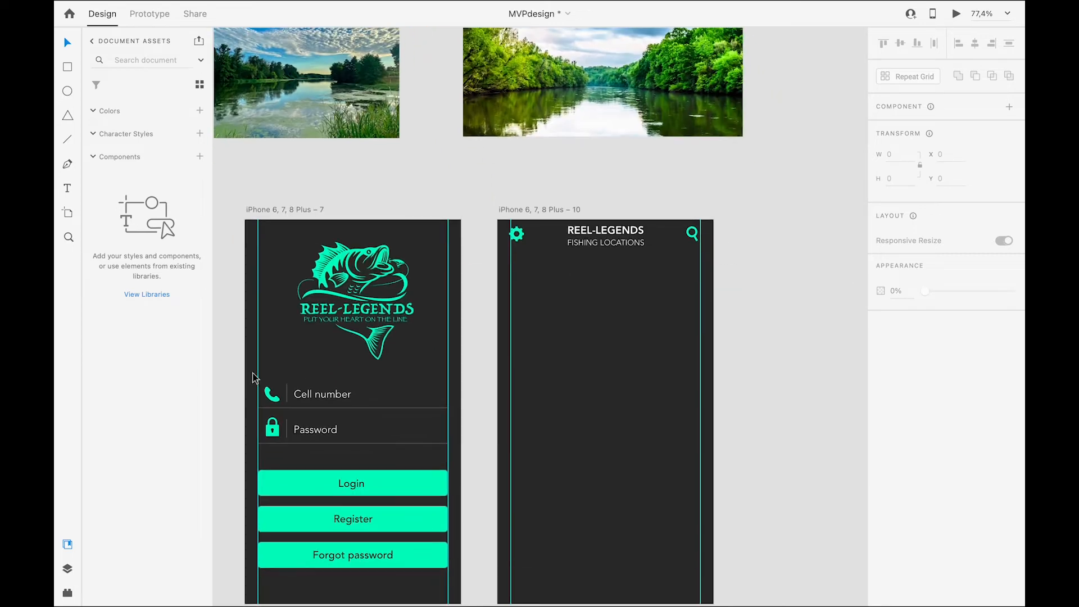
{"action": "left_click", "coordinate": [68, 68]}
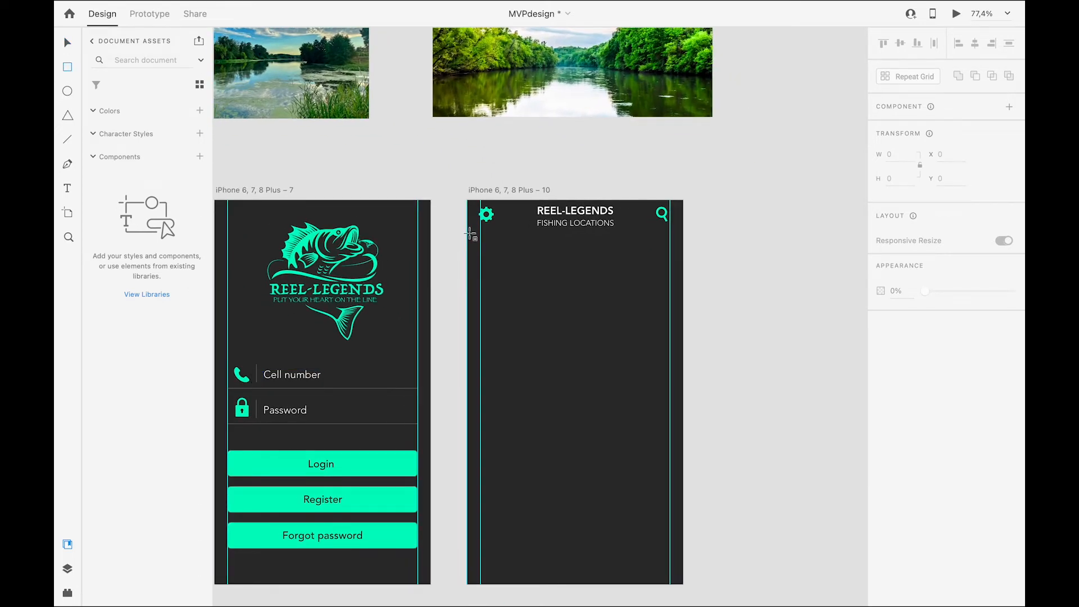
{"action": "mouse_move", "coordinate": [473, 242]}
{"action": "left_mouse_down"}
{"action": "mouse_move", "coordinate": [614, 315]}
{"action": "mouse_move", "coordinate": [677, 326]}
{"action": "mouse_move", "coordinate": [679, 348]}
{"action": "left_mouse_up"}
{"action": "key", "text": "v"}
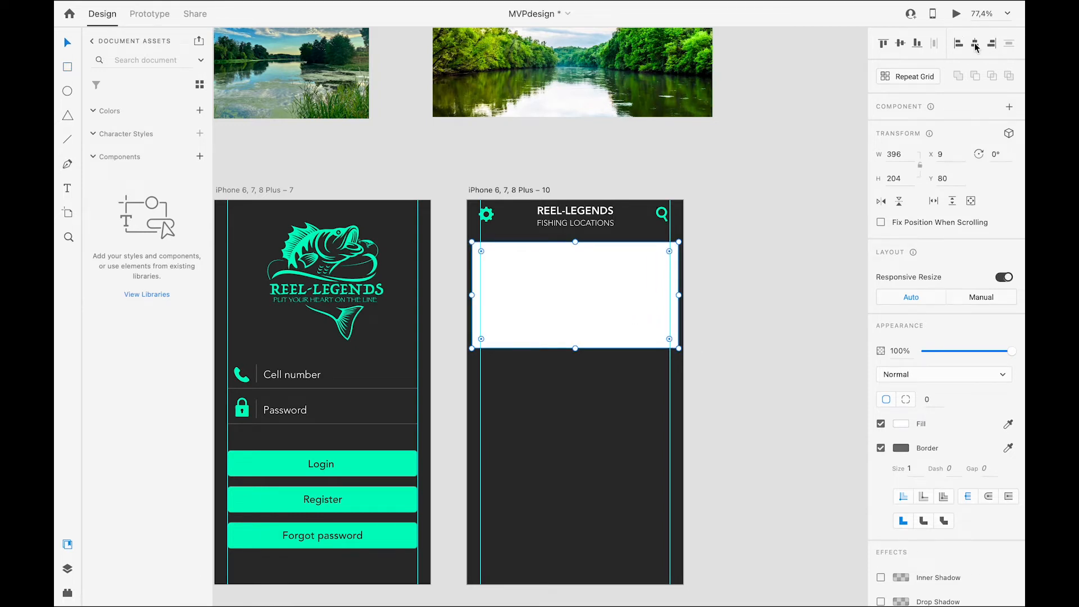
{"action": "mouse_move", "coordinate": [669, 252]}
{"action": "left_mouse_down"}
{"action": "mouse_move", "coordinate": [655, 269]}
{"action": "mouse_move", "coordinate": [682, 245]}
{"action": "left_mouse_up"}
{"action": "left_click", "coordinate": [708, 253]}
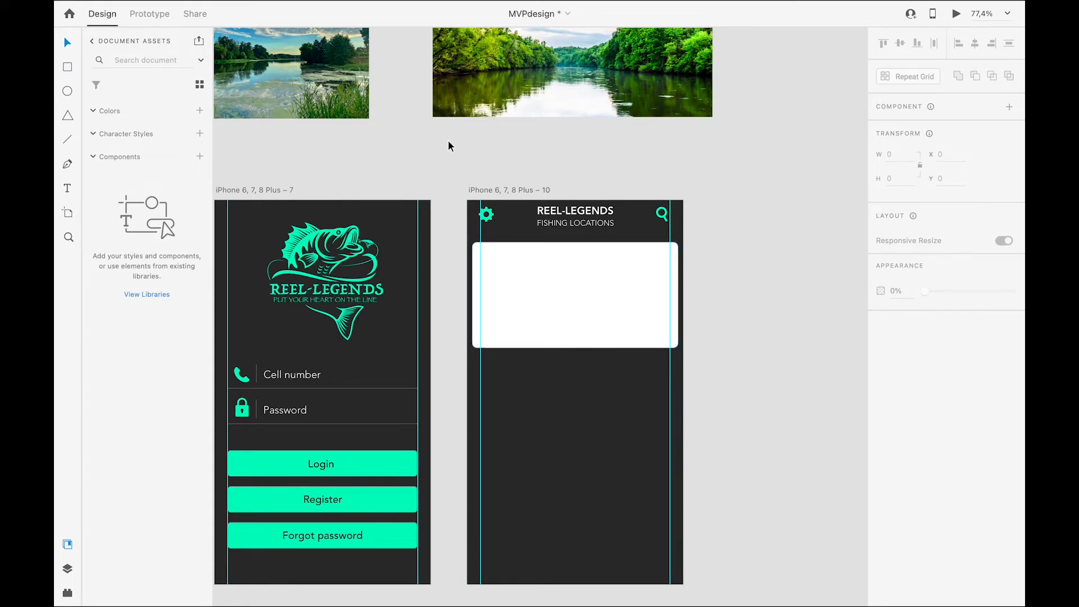
Step: Convert the white rectangle into a repeat grid, try extending it down the artboard, and undo that extension
{"action": "scroll", "coordinate": [448, 145], "scroll_direction": "up", "scroll_amount": 5}
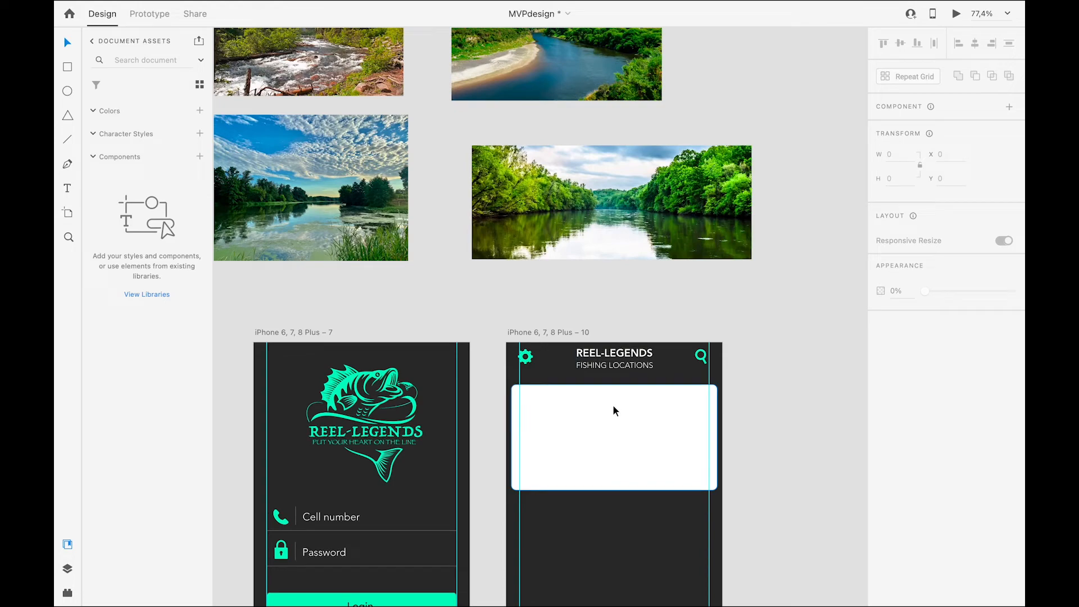
{"action": "scroll", "coordinate": [597, 440], "scroll_direction": "up", "scroll_amount": 3}
{"action": "scroll", "coordinate": [598, 440], "scroll_direction": "down", "scroll_amount": 5}
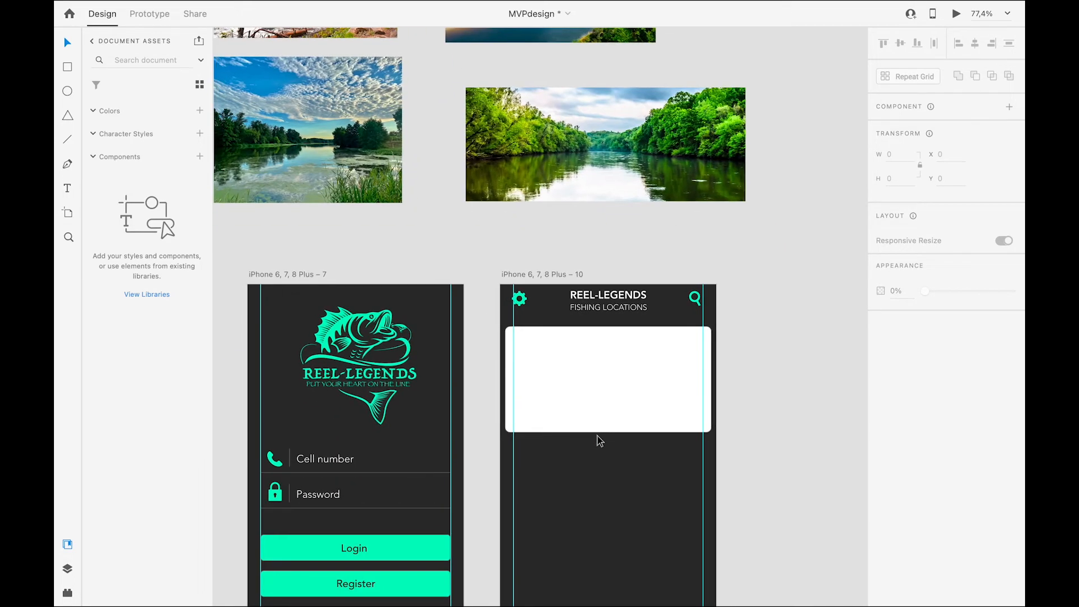
{"action": "scroll", "coordinate": [597, 436], "scroll_direction": "up", "scroll_amount": 3}
{"action": "scroll", "coordinate": [618, 365], "scroll_direction": "down", "scroll_amount": 4}
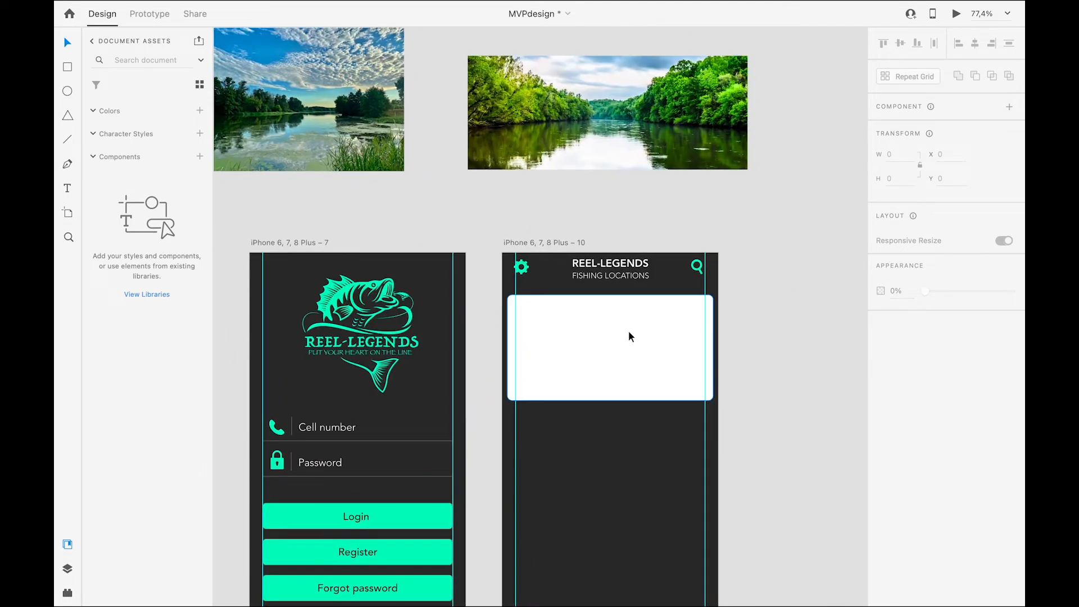
{"action": "scroll", "coordinate": [630, 338], "scroll_direction": "down", "scroll_amount": 5}
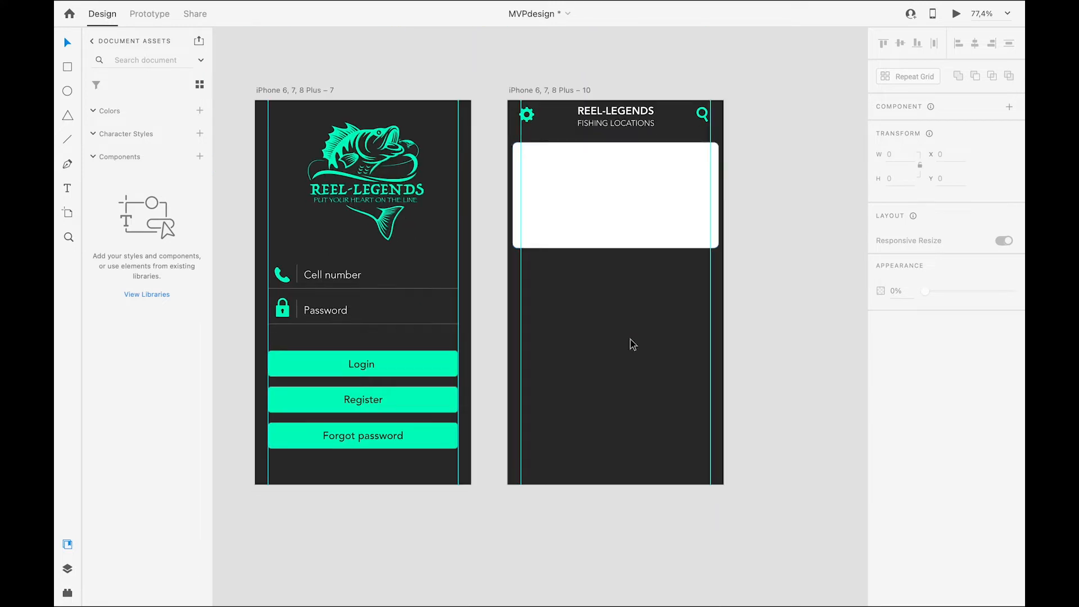
{"action": "left_click", "coordinate": [613, 214]}
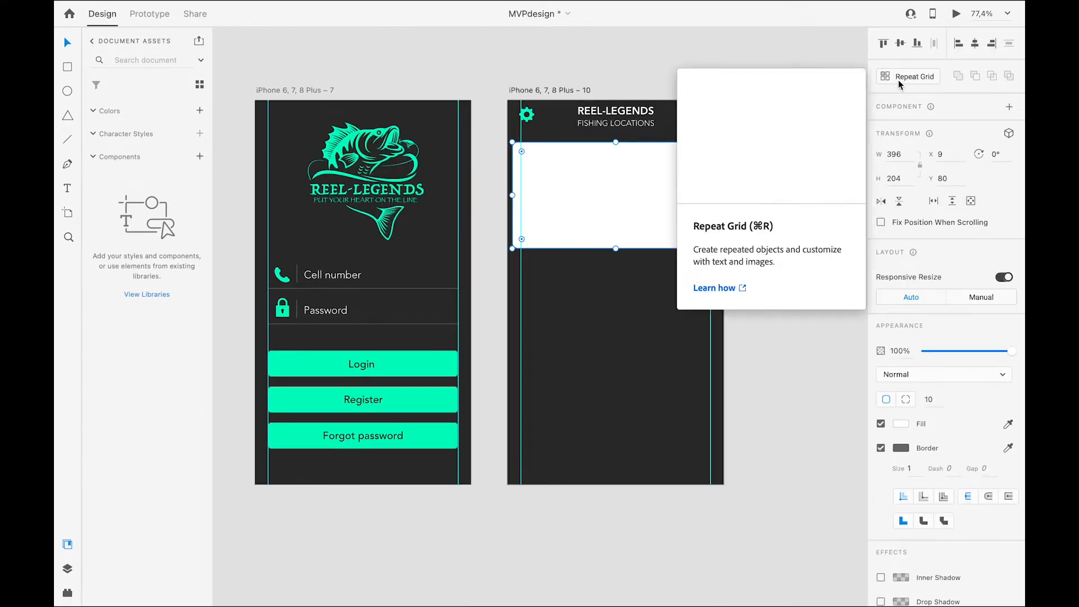
{"action": "left_click", "coordinate": [898, 79]}
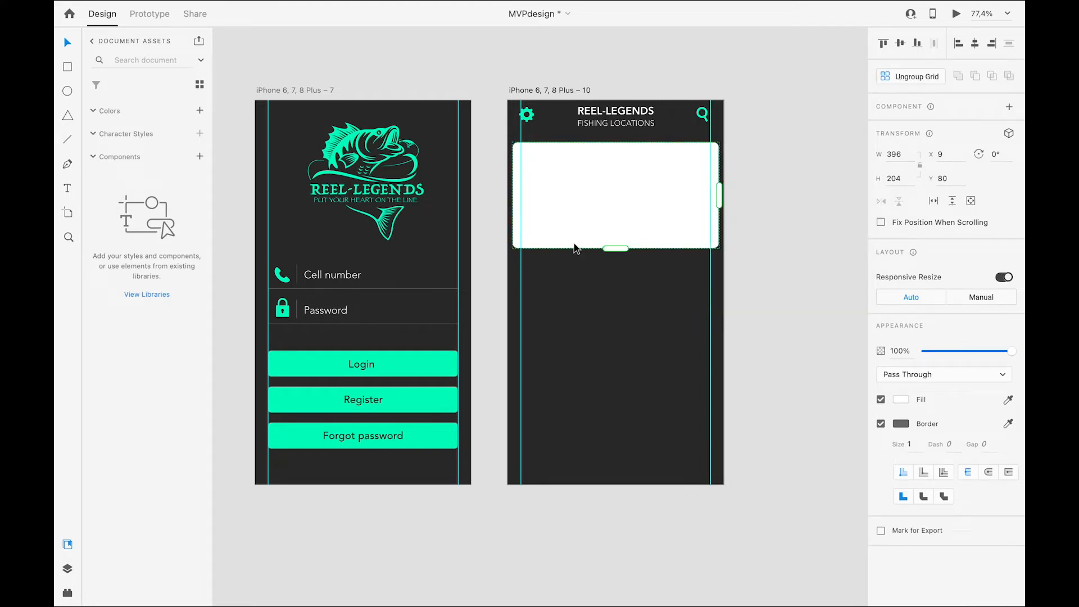
{"action": "left_click_drag", "start_coordinate": [616, 248], "coordinate": [615, 439]}
{"action": "key", "text": "super+z"}
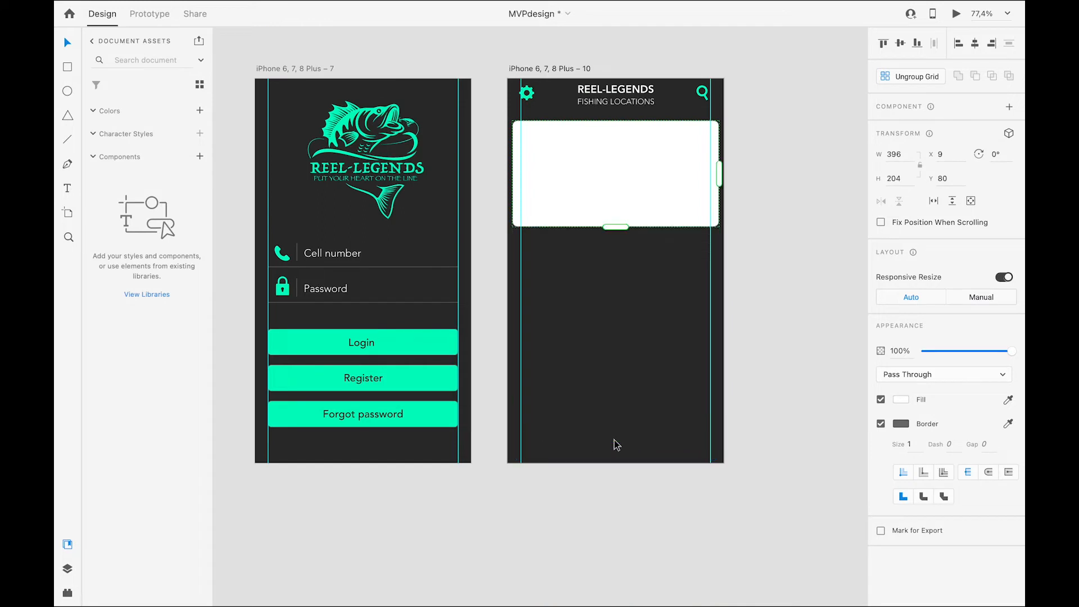
Step: Lengthen the Fishing Locations artboard downward to a height of about 1262
{"action": "left_click", "coordinate": [527, 67]}
{"action": "mouse_move", "coordinate": [616, 463]}
{"action": "left_mouse_down"}
{"action": "mouse_move", "coordinate": [614, 600]}
{"action": "mouse_move", "coordinate": [609, 505]}
{"action": "left_mouse_up"}
{"action": "scroll", "coordinate": [609, 506], "scroll_direction": "up", "scroll_amount": 3}
Step: Extend the repeat grid downward to four stacked white cards and ungroup the grid
{"action": "left_click", "coordinate": [584, 96]}
{"action": "scroll", "coordinate": [584, 96], "scroll_direction": "up", "scroll_amount": 1}
{"action": "scroll", "coordinate": [585, 99], "scroll_direction": "up", "scroll_amount": 1}
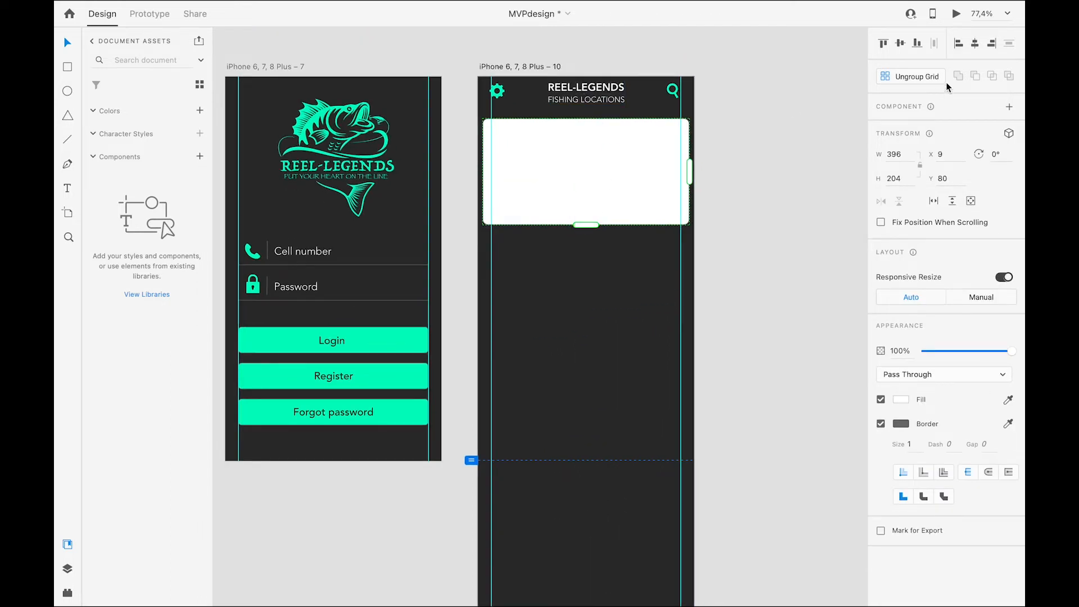
{"action": "left_click_drag", "start_coordinate": [586, 225], "coordinate": [604, 500]}
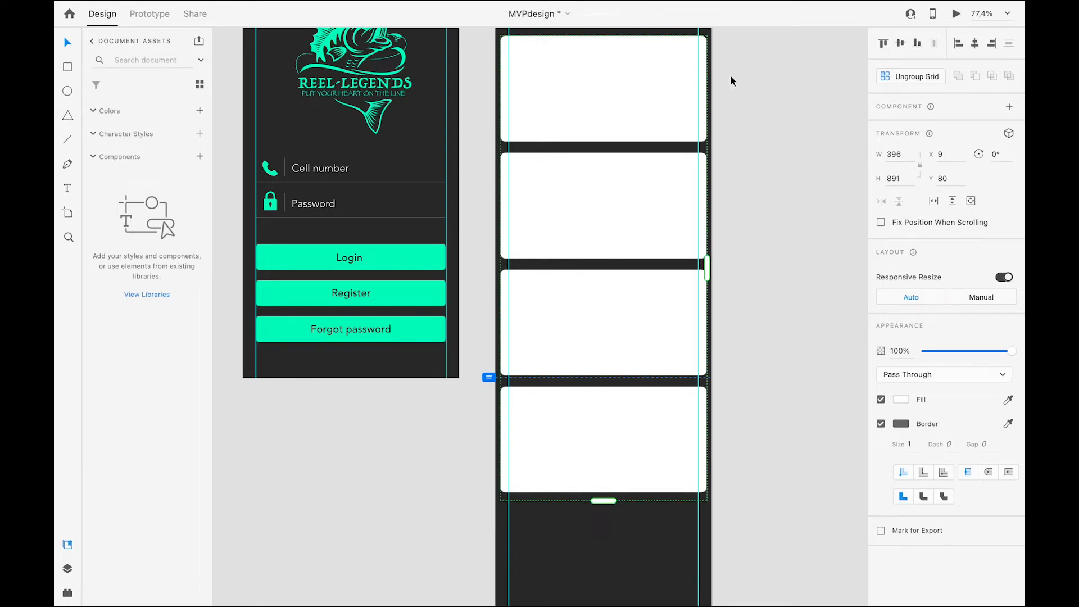
{"action": "left_click", "coordinate": [901, 76]}
{"action": "scroll", "coordinate": [791, 231], "scroll_direction": "down", "scroll_amount": 2}
{"action": "scroll", "coordinate": [791, 230], "scroll_direction": "up", "scroll_amount": 4}
{"action": "left_click", "coordinate": [777, 230]}
Step: Shorten the Fishing Locations artboard so it ends a little below the fourth card
{"action": "left_click", "coordinate": [528, 78]}
{"action": "scroll", "coordinate": [527, 85], "scroll_direction": "down", "scroll_amount": 3}
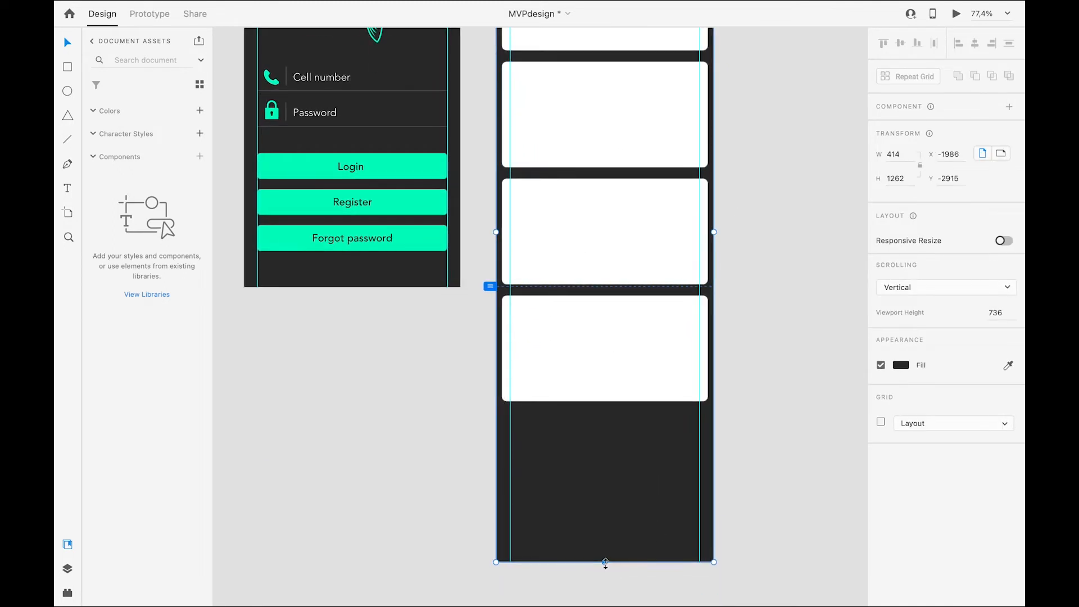
{"action": "left_click_drag", "start_coordinate": [605, 562], "coordinate": [605, 429]}
{"action": "left_click", "coordinate": [606, 367]}
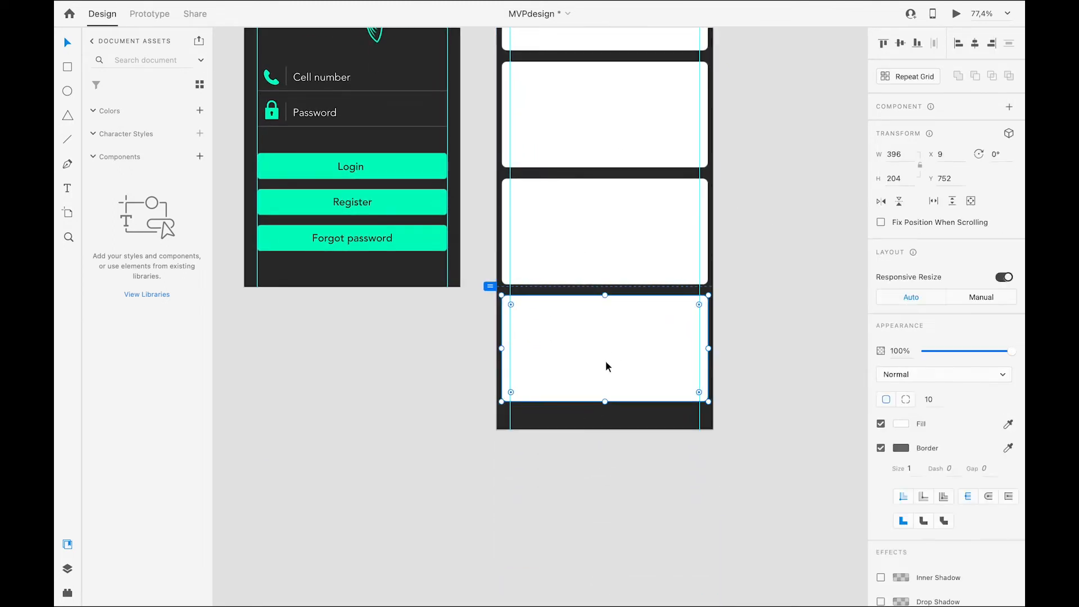
{"action": "left_click", "coordinate": [578, 252]}
Step: Move the mountain stream photo onto the first white card, leaving a strip of the card uncovered
{"action": "scroll", "coordinate": [578, 252], "scroll_direction": "up", "scroll_amount": 4}
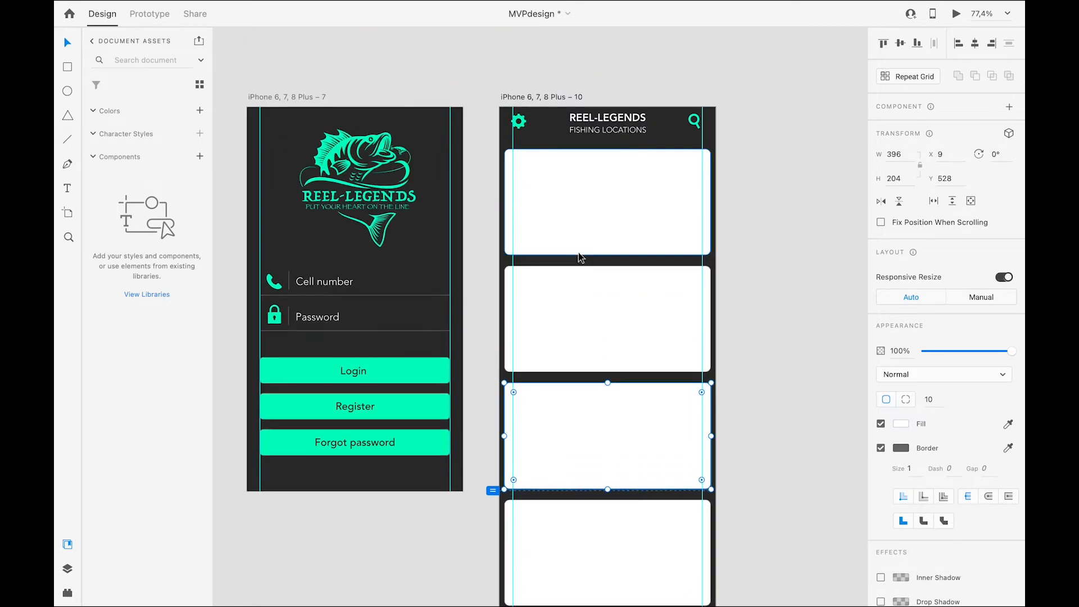
{"action": "left_click", "coordinate": [792, 242]}
{"action": "scroll", "coordinate": [793, 242], "scroll_direction": "up", "scroll_amount": 3}
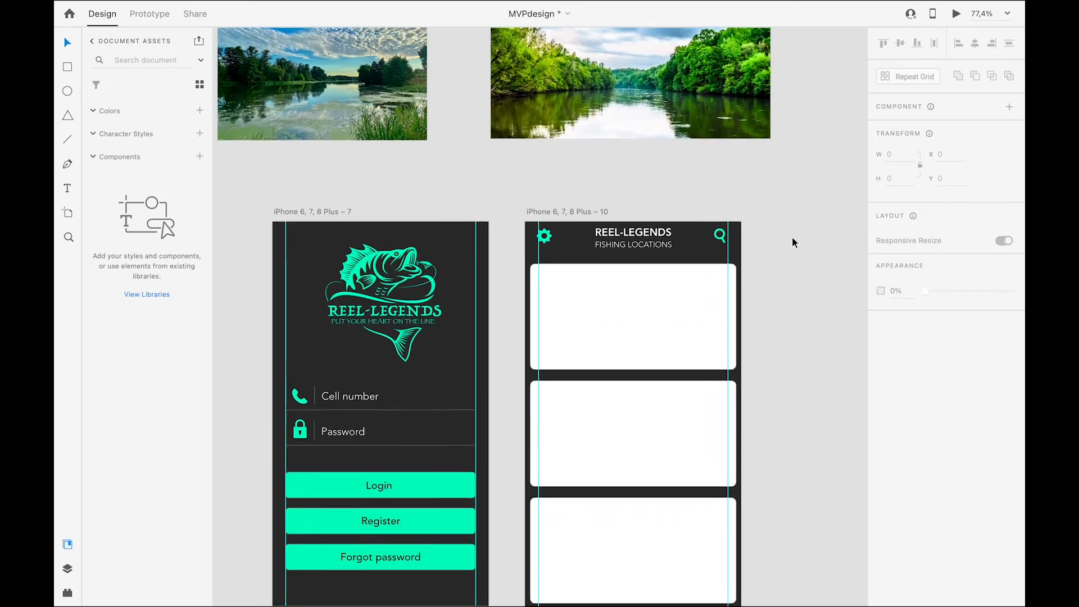
{"action": "scroll", "coordinate": [502, 186], "scroll_direction": "up", "scroll_amount": 3}
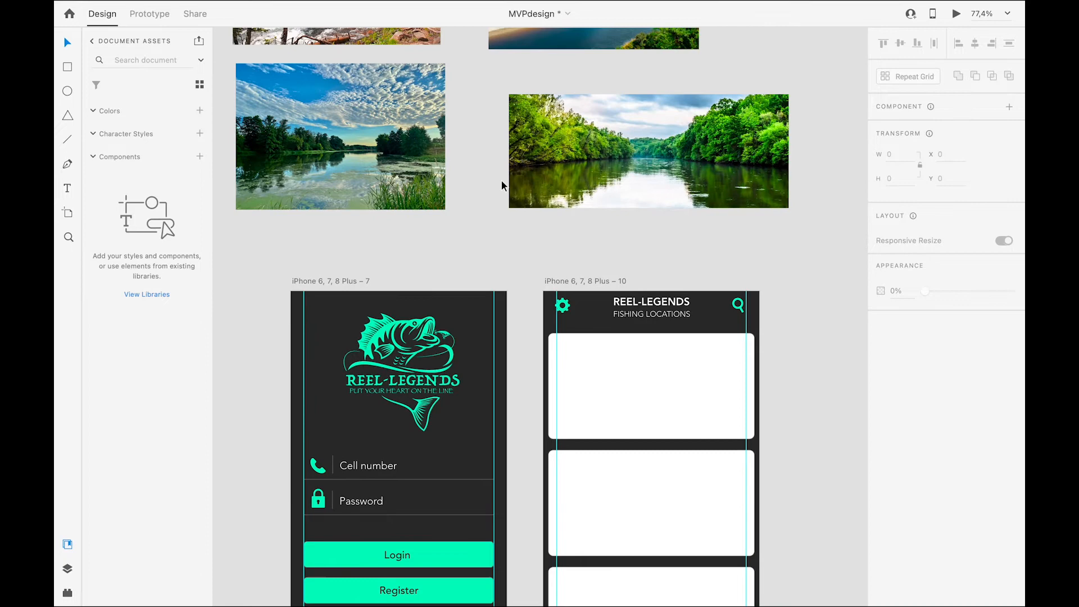
{"action": "scroll", "coordinate": [608, 350], "scroll_direction": "up", "scroll_amount": 5}
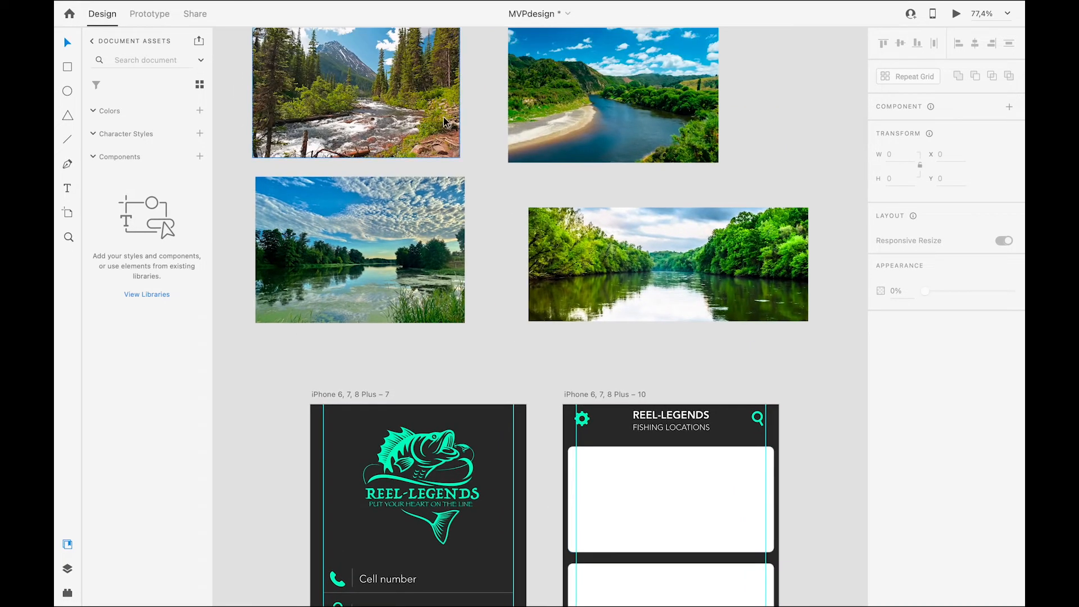
{"action": "left_click", "coordinate": [410, 110]}
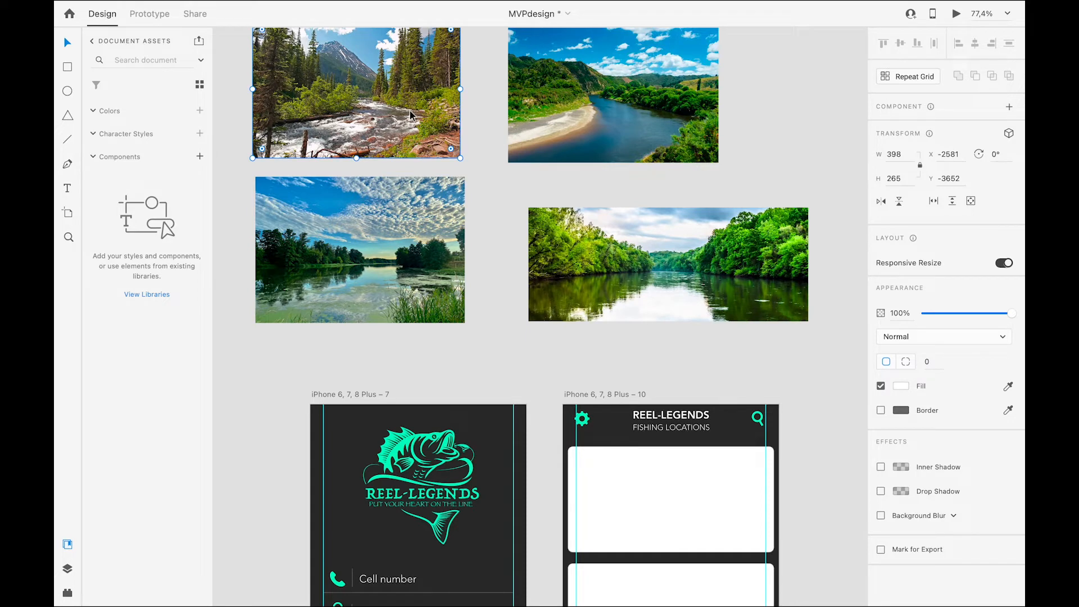
{"action": "left_click_drag", "start_coordinate": [409, 110], "coordinate": [689, 463]}
{"action": "scroll", "coordinate": [689, 462], "scroll_direction": "down", "scroll_amount": 5}
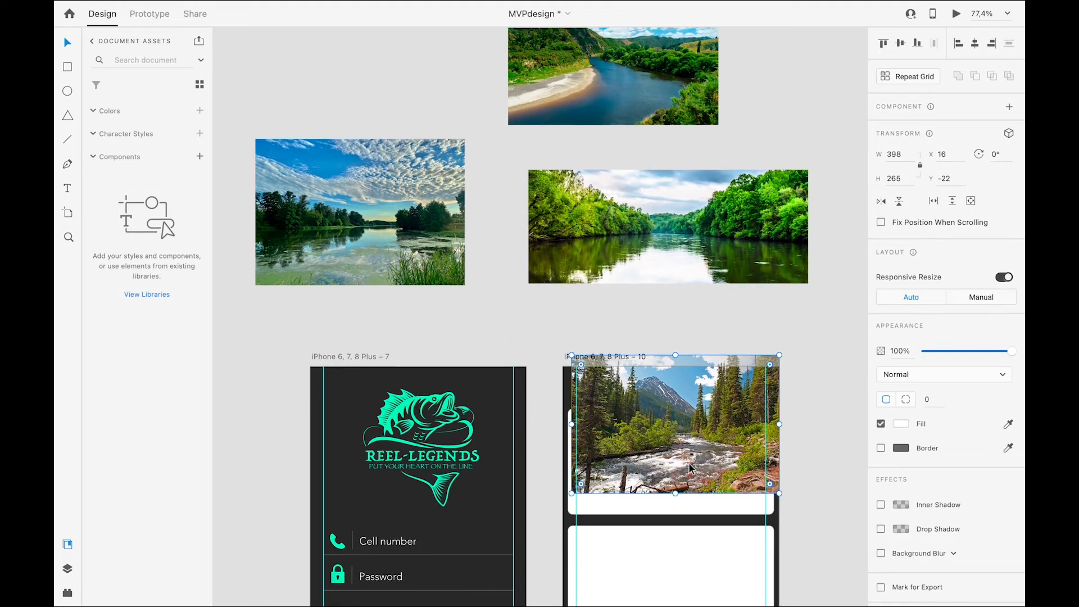
{"action": "left_click_drag", "start_coordinate": [654, 297], "coordinate": [673, 334]}
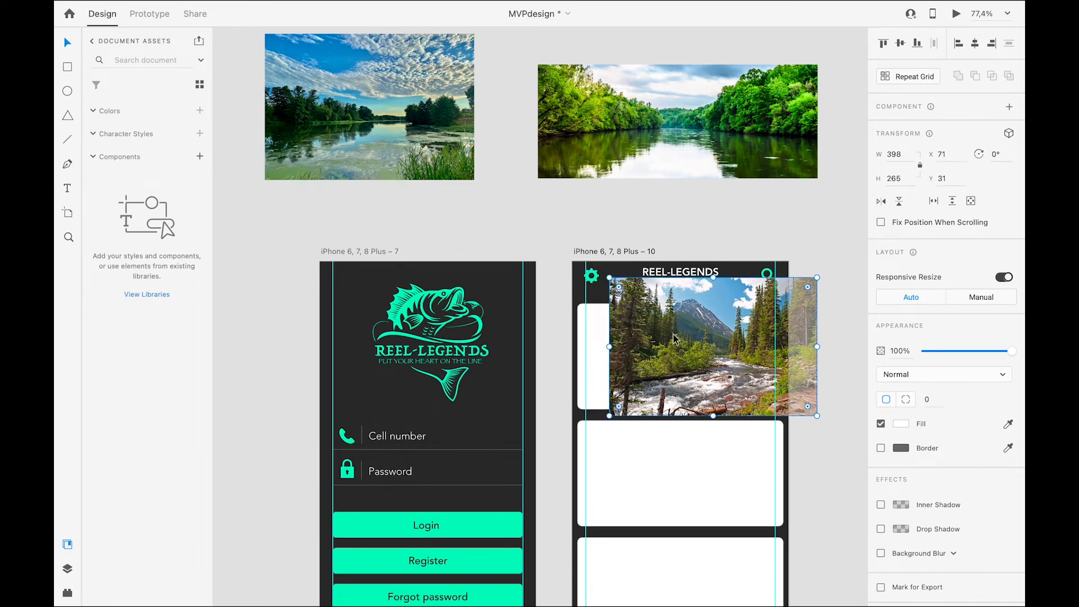
Step: Mask the mountain stream photo with the first card's rounded rectangle
{"action": "left_click", "coordinate": [595, 349], "text": "shift"}
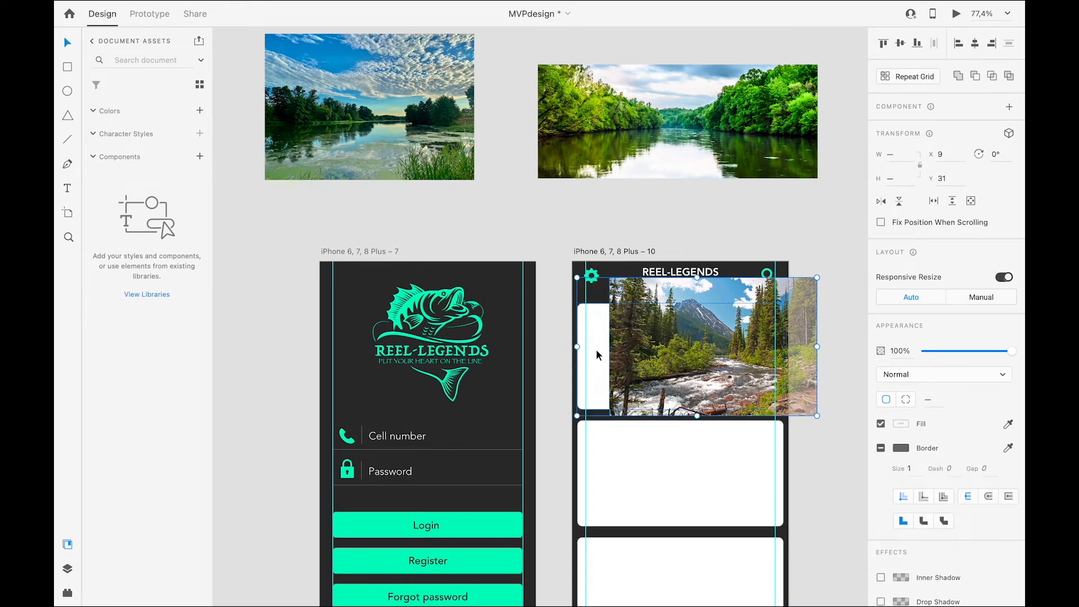
{"action": "left_click", "coordinate": [190, 8]}
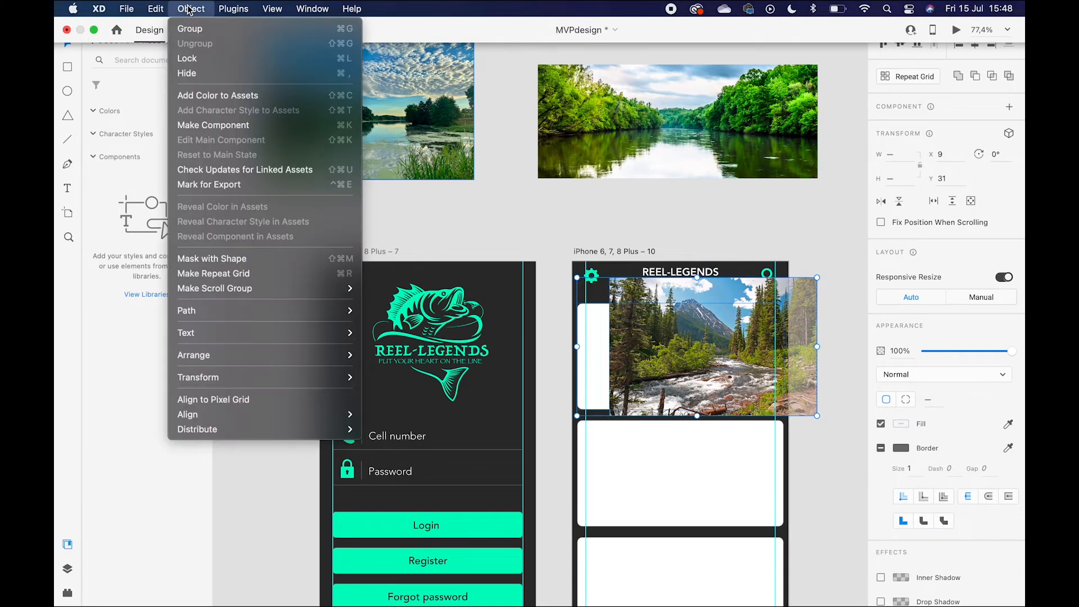
{"action": "left_click", "coordinate": [242, 259]}
Step: Enlarge the masked stream photo to about 406 by 270 and reposition it to fill the first card
{"action": "double_click", "coordinate": [685, 373]}
{"action": "left_click_drag", "start_coordinate": [685, 372], "coordinate": [650, 381]}
{"action": "left_click_drag", "start_coordinate": [785, 426], "coordinate": [790, 430]}
{"action": "left_click_drag", "start_coordinate": [711, 379], "coordinate": [709, 365]}
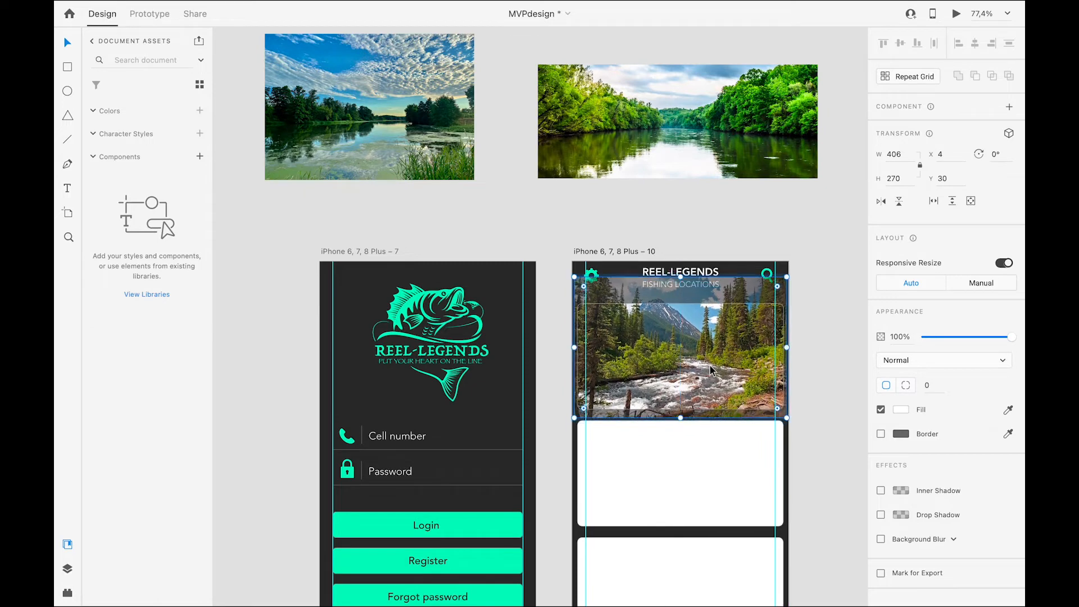
{"action": "left_click", "coordinate": [841, 339]}
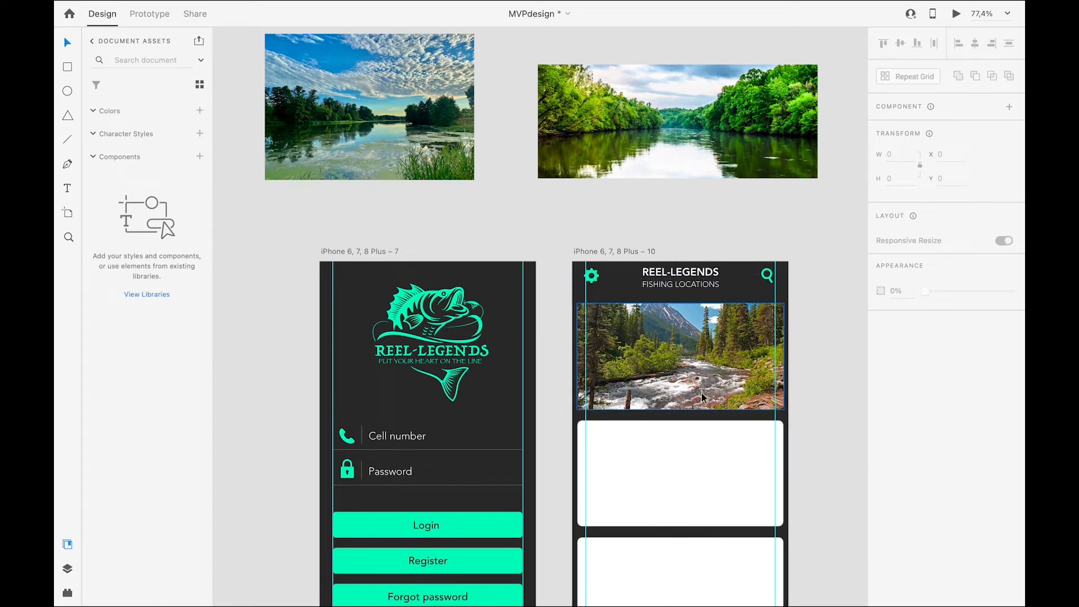
{"action": "scroll", "coordinate": [824, 419], "scroll_direction": "down", "scroll_amount": 1}
{"action": "scroll", "coordinate": [825, 415], "scroll_direction": "down", "scroll_amount": 2}
{"action": "scroll", "coordinate": [825, 418], "scroll_direction": "up", "scroll_amount": 8}
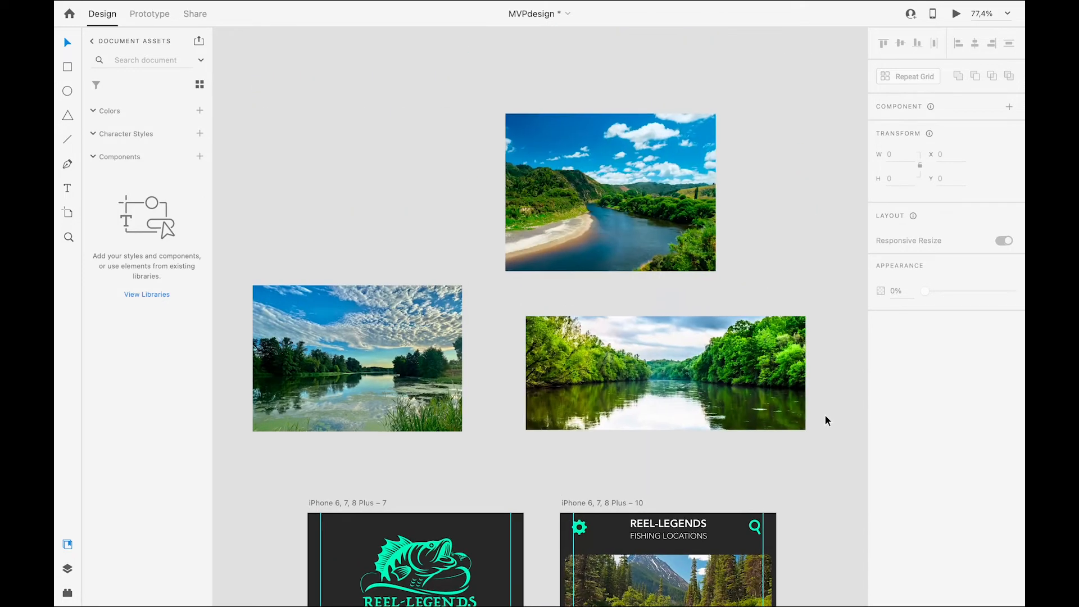
Step: Move the winding river photo onto the second card and mask it with the card's rounded rectangle
{"action": "scroll", "coordinate": [662, 249], "scroll_direction": "down", "scroll_amount": 4}
{"action": "left_click_drag", "start_coordinate": [617, 114], "coordinate": [721, 562]}
{"action": "scroll", "coordinate": [720, 560], "scroll_direction": "down", "scroll_amount": 5}
{"action": "left_click_drag", "start_coordinate": [687, 352], "coordinate": [663, 442]}
{"action": "left_click", "coordinate": [580, 426], "text": "shift"}
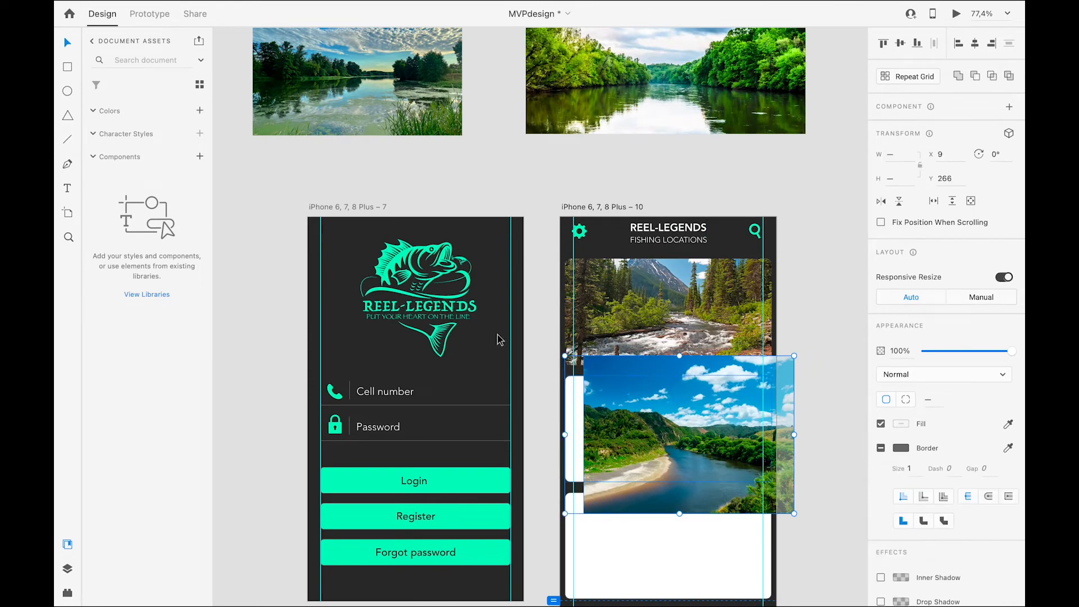
{"action": "left_click", "coordinate": [191, 9]}
{"action": "left_click", "coordinate": [250, 260]}
Step: Reposition the winding river photo inside its mask so it fills the second card
{"action": "double_click", "coordinate": [649, 427]}
{"action": "left_click_drag", "start_coordinate": [672, 436], "coordinate": [658, 430]}
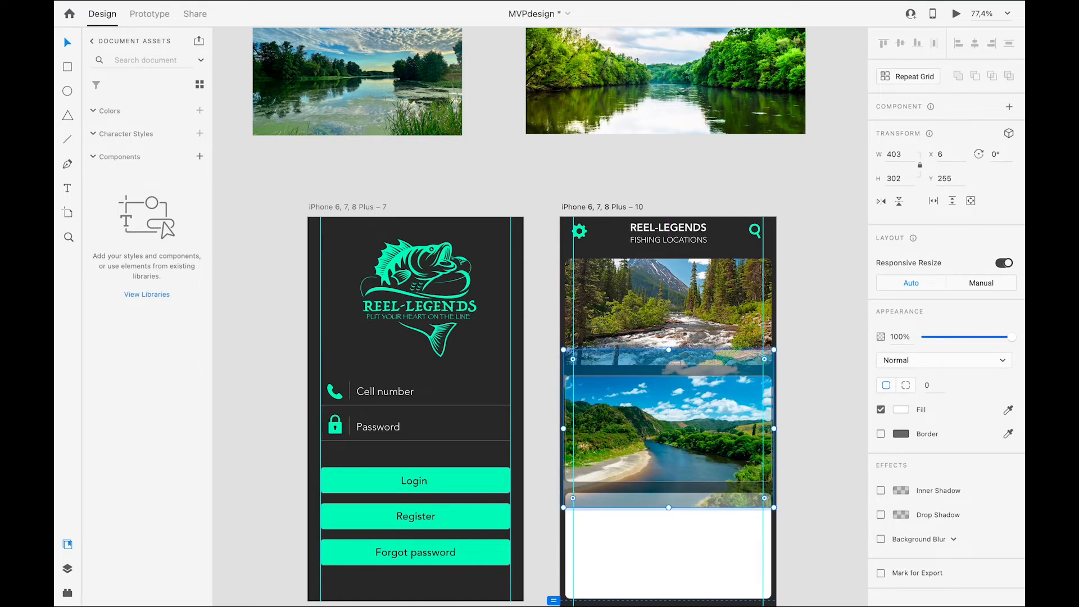
{"action": "left_click", "coordinate": [831, 421]}
{"action": "double_click", "coordinate": [689, 441]}
{"action": "left_click_drag", "start_coordinate": [689, 441], "coordinate": [689, 430]}
{"action": "left_click", "coordinate": [805, 425]}
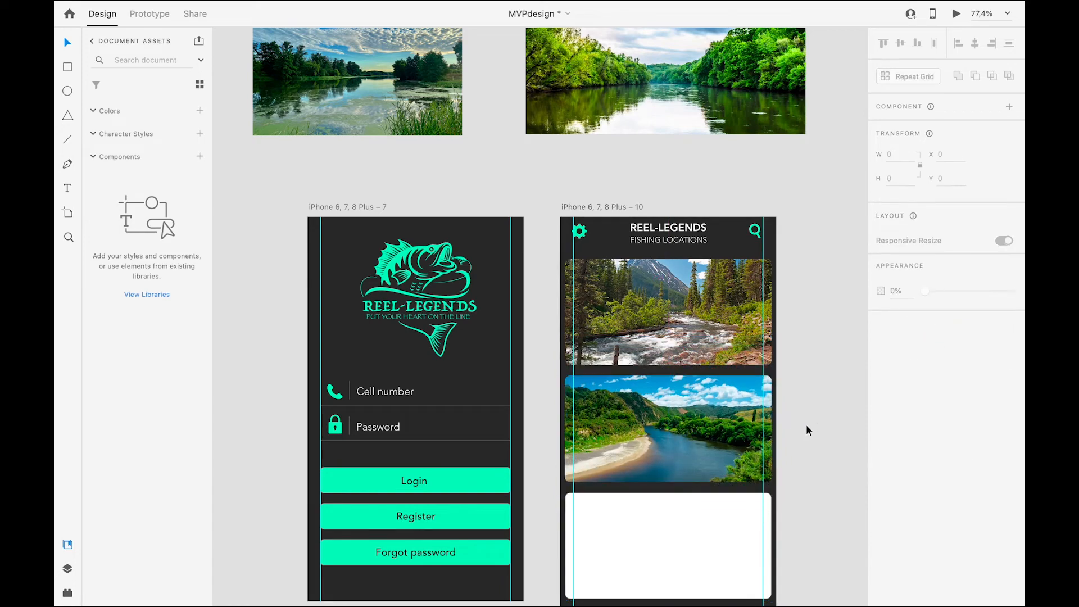
Step: Move the lake photo with the cloudy sky onto the third card, leaving a strip of the card uncovered
{"action": "scroll", "coordinate": [515, 337], "scroll_direction": "up", "scroll_amount": 5}
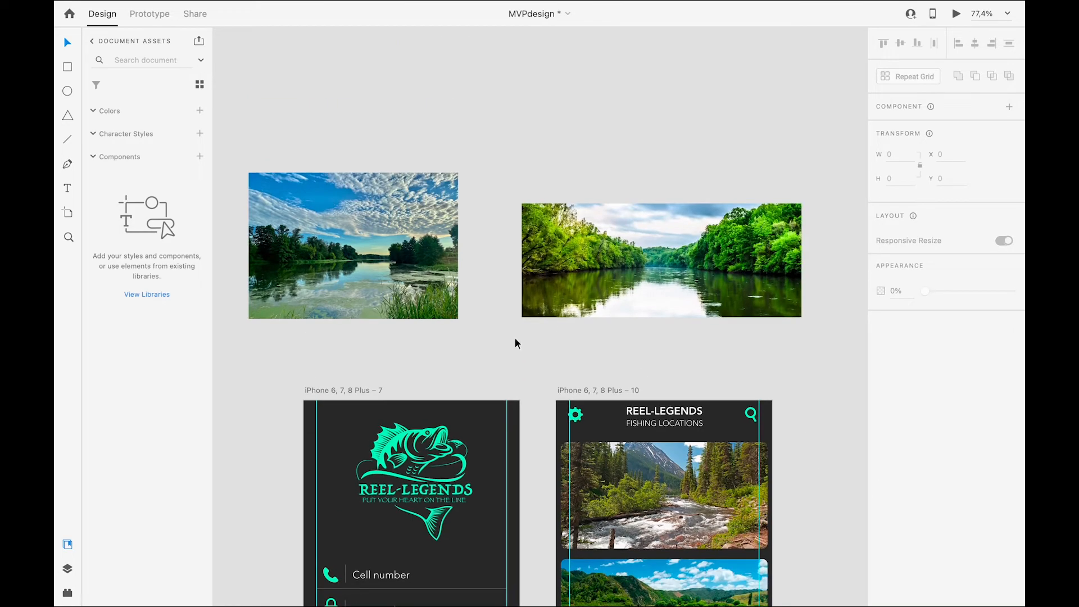
{"action": "left_click", "coordinate": [413, 281]}
{"action": "scroll", "coordinate": [413, 283], "scroll_direction": "down", "scroll_amount": 3}
{"action": "left_click_drag", "start_coordinate": [365, 96], "coordinate": [691, 511]}
{"action": "scroll", "coordinate": [691, 510], "scroll_direction": "down", "scroll_amount": 5}
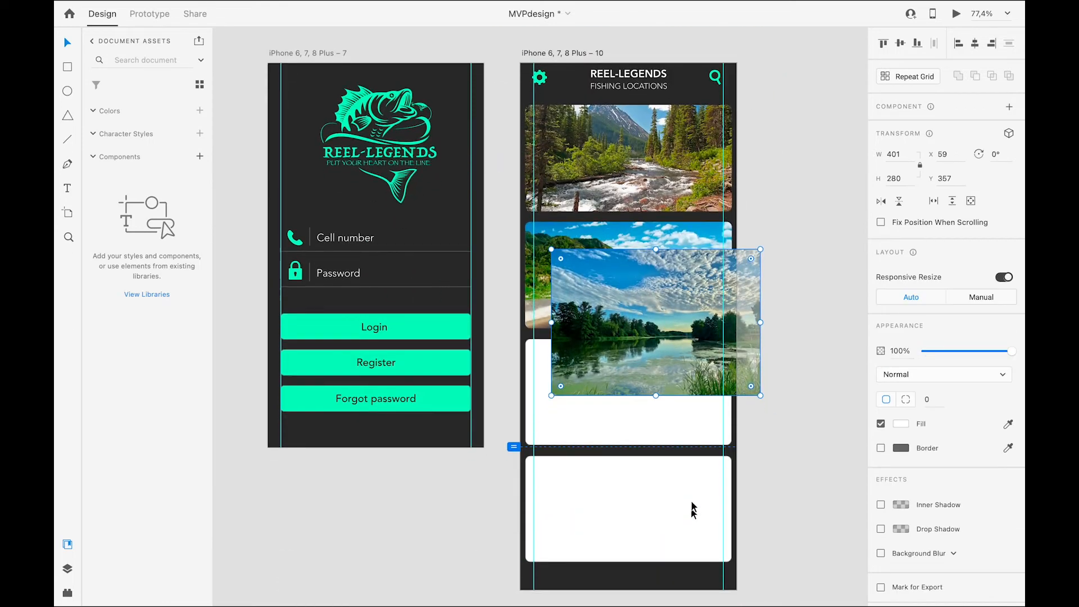
{"action": "left_click", "coordinate": [793, 314]}
{"action": "left_click", "coordinate": [646, 337]}
{"action": "left_click_drag", "start_coordinate": [647, 337], "coordinate": [642, 397]}
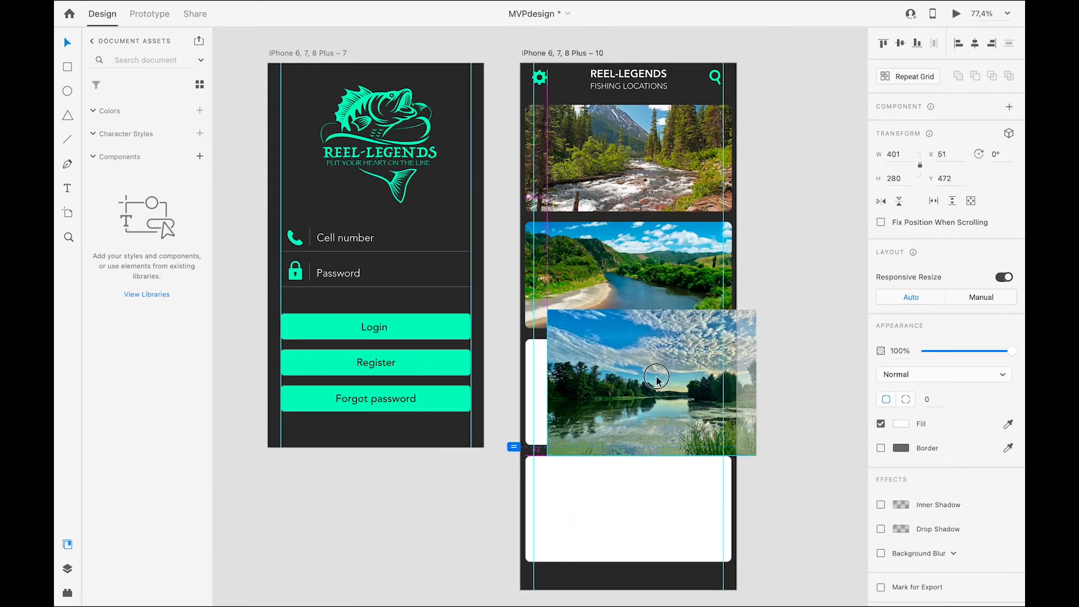
{"action": "left_click", "coordinate": [538, 397], "text": "shift"}
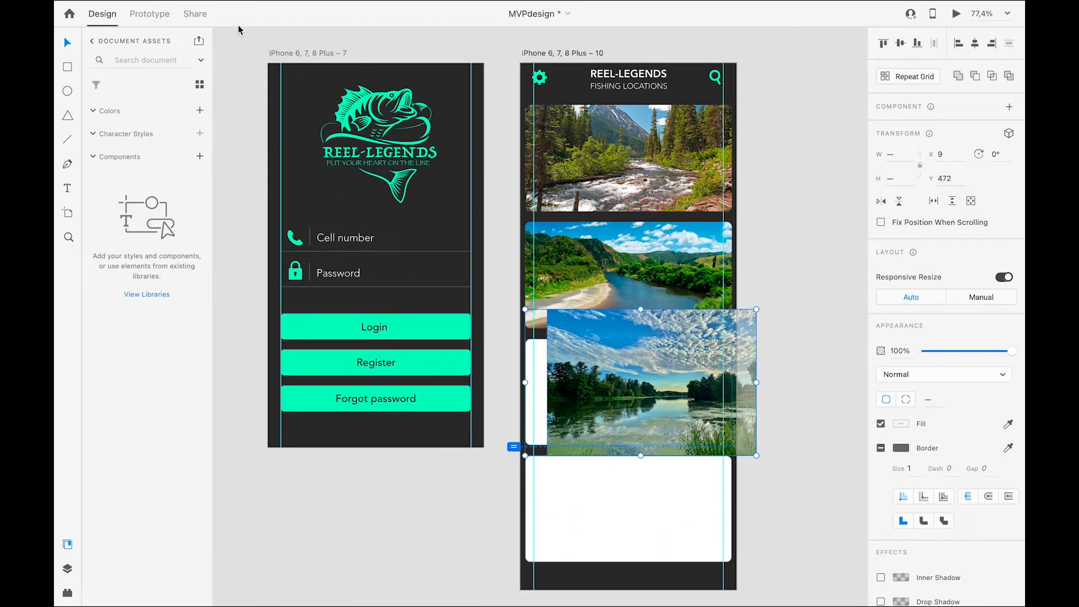
{"action": "mouse_move", "coordinate": [314, 1]}
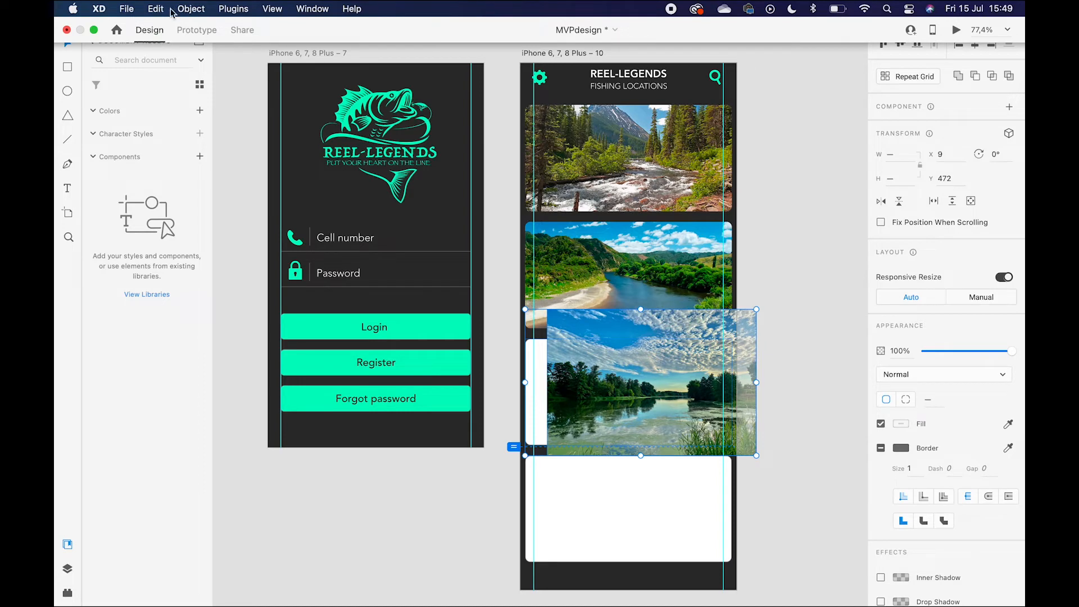
{"action": "left_click", "coordinate": [180, 9]}
{"action": "left_click", "coordinate": [252, 272]}
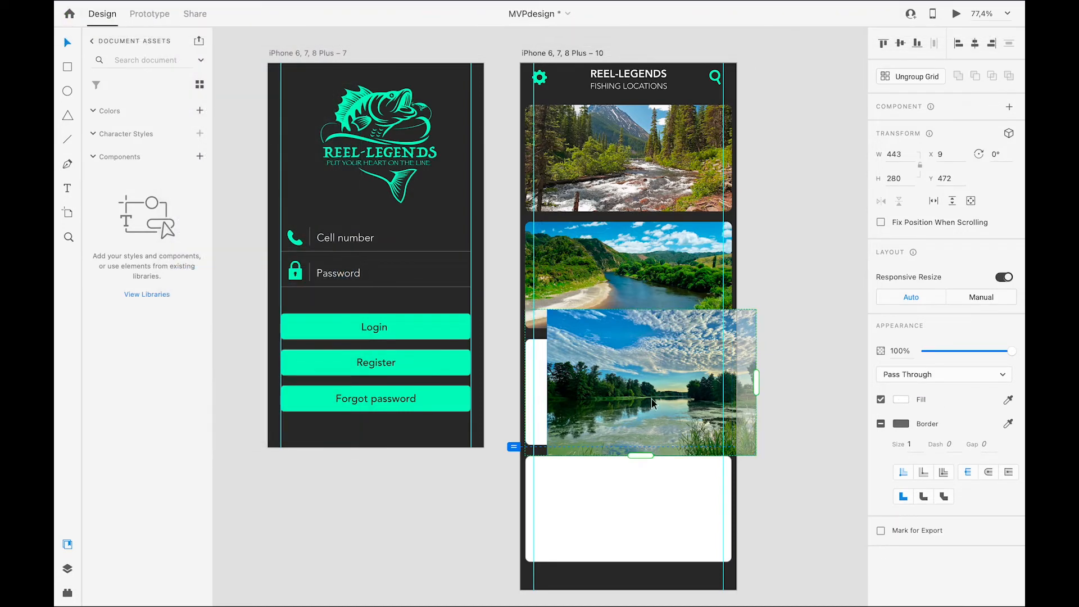
{"action": "key", "text": "super+shift+g"}
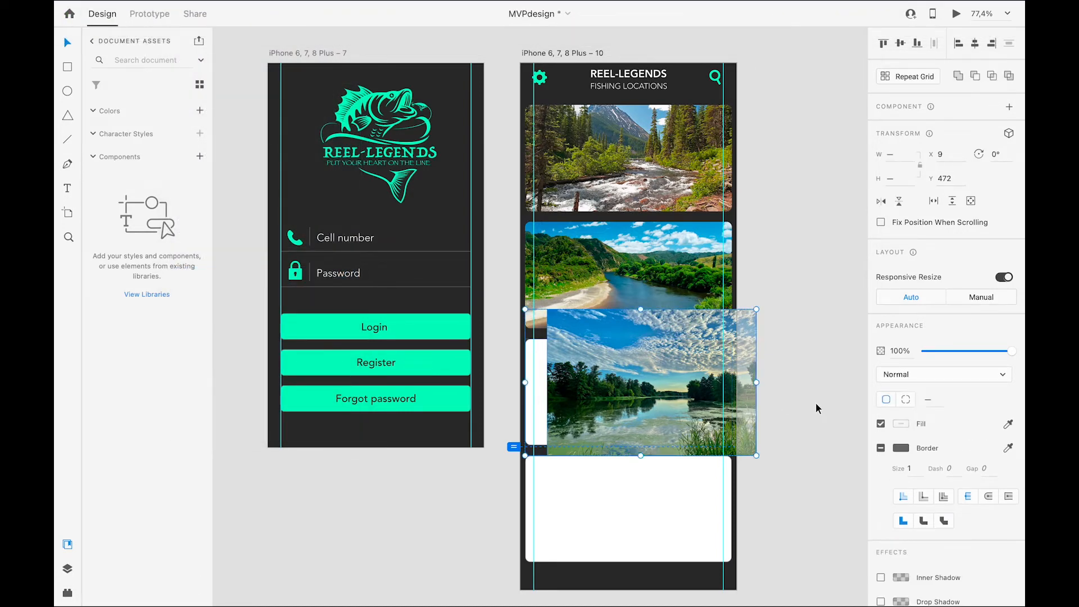
{"action": "left_click", "coordinate": [814, 358]}
Step: Mask the cloudy lake photo with the third card's rounded rectangle
{"action": "left_click", "coordinate": [553, 393]}
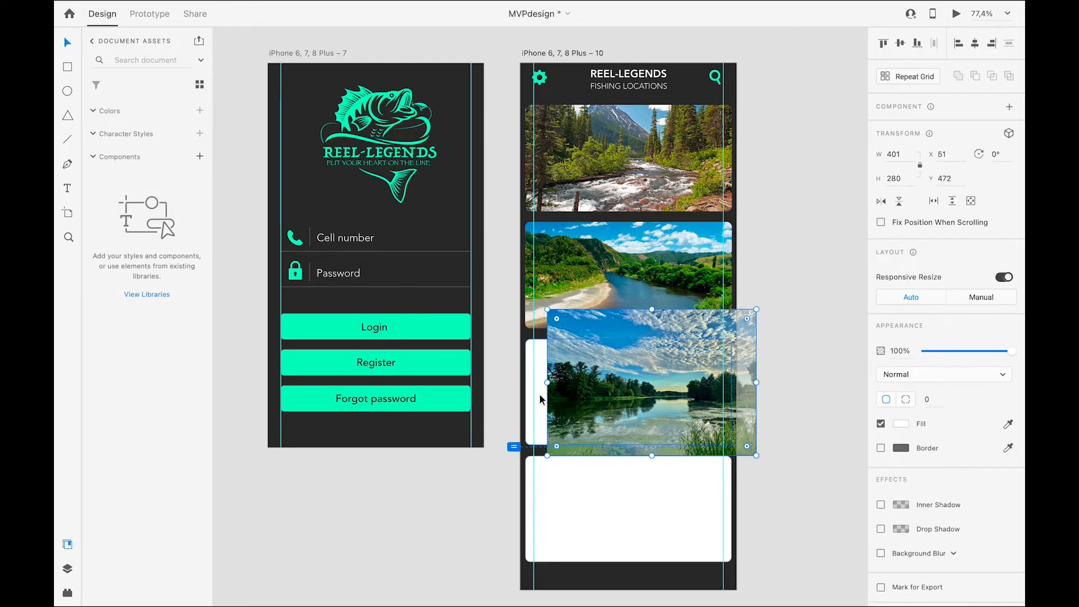
{"action": "left_click", "coordinate": [541, 398], "text": "shift"}
{"action": "mouse_move", "coordinate": [301, 2]}
{"action": "left_click", "coordinate": [191, 8]}
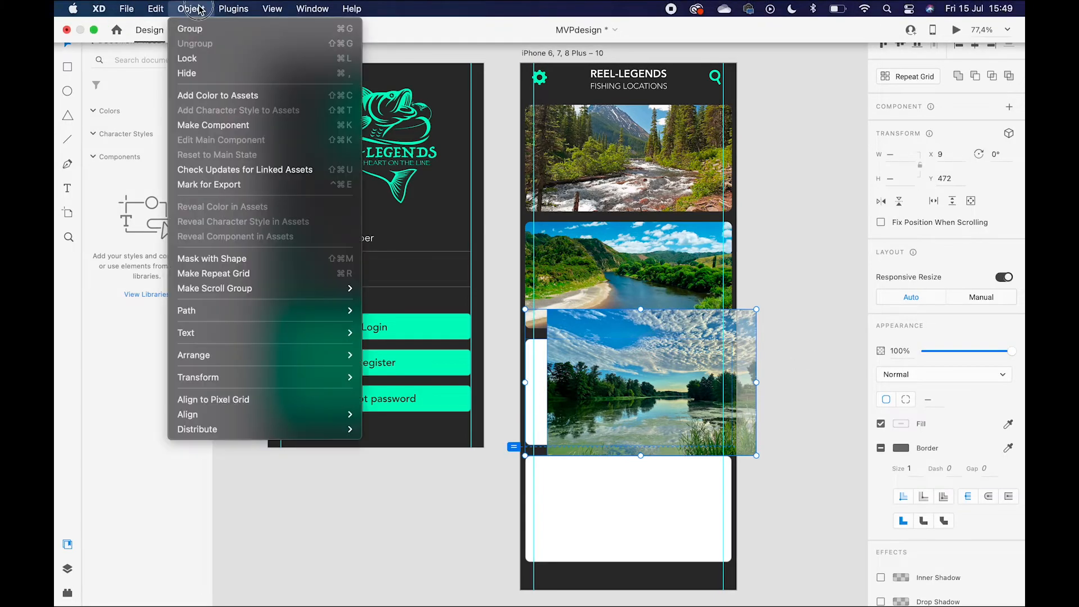
{"action": "left_click", "coordinate": [240, 258]}
Step: Reposition the cloudy lake photo inside its mask so it fills the third card
{"action": "double_click", "coordinate": [620, 409]}
{"action": "left_click_drag", "start_coordinate": [633, 411], "coordinate": [608, 404]}
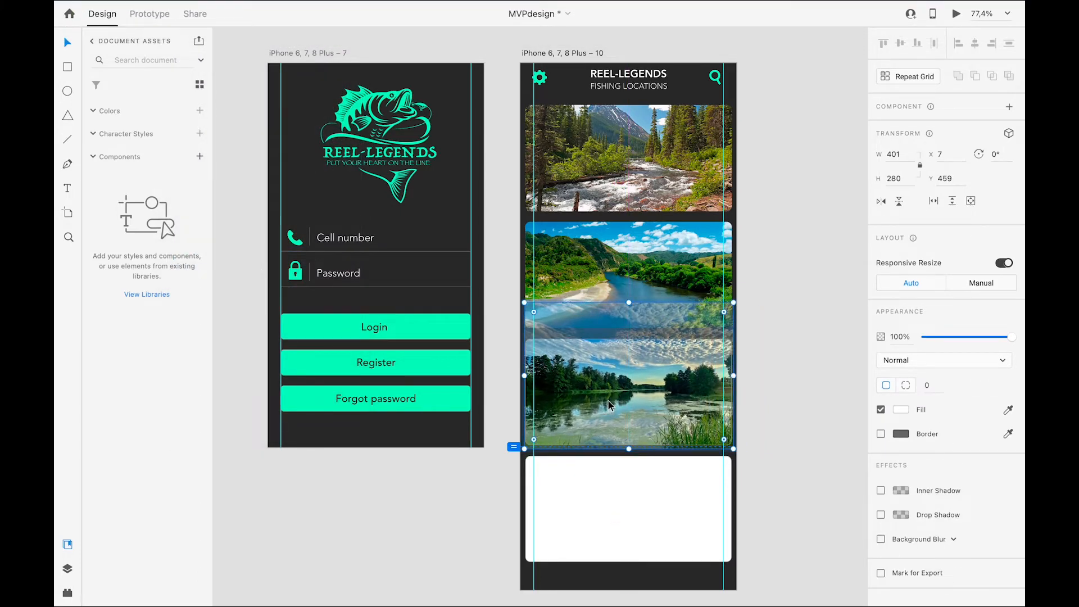
{"action": "left_click", "coordinate": [744, 385]}
Step: Move the wide green river photo onto the fourth card and mask it with the card's rounded rectangle
{"action": "scroll", "coordinate": [744, 385], "scroll_direction": "up", "scroll_amount": 5}
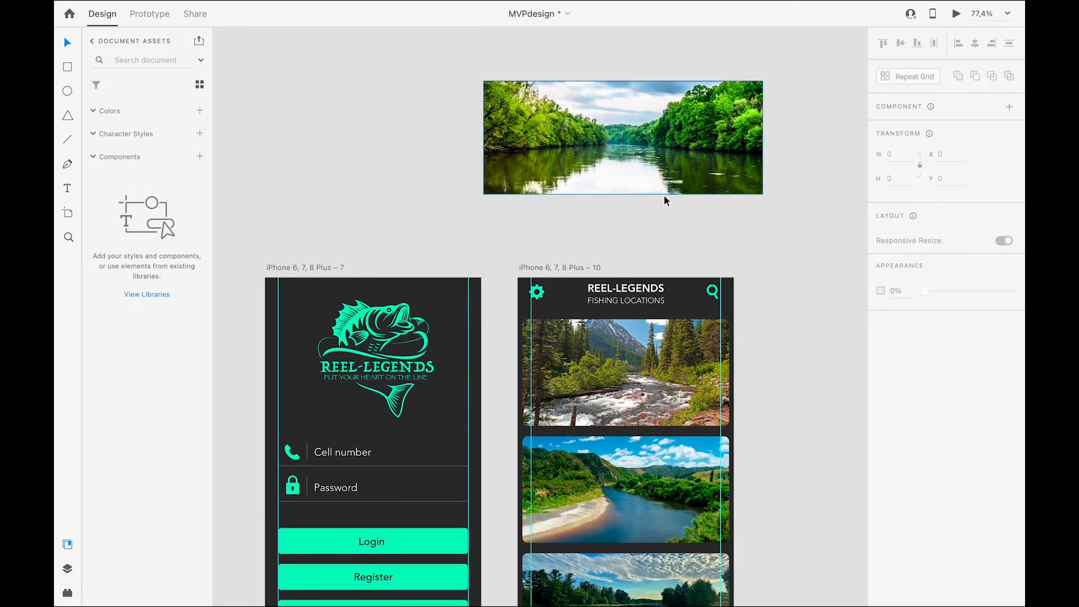
{"action": "left_click_drag", "start_coordinate": [651, 141], "coordinate": [670, 544]}
{"action": "scroll", "coordinate": [671, 544], "scroll_direction": "down", "scroll_amount": 4}
{"action": "left_click_drag", "start_coordinate": [651, 328], "coordinate": [695, 510]}
{"action": "left_click", "coordinate": [541, 501], "text": "shift"}
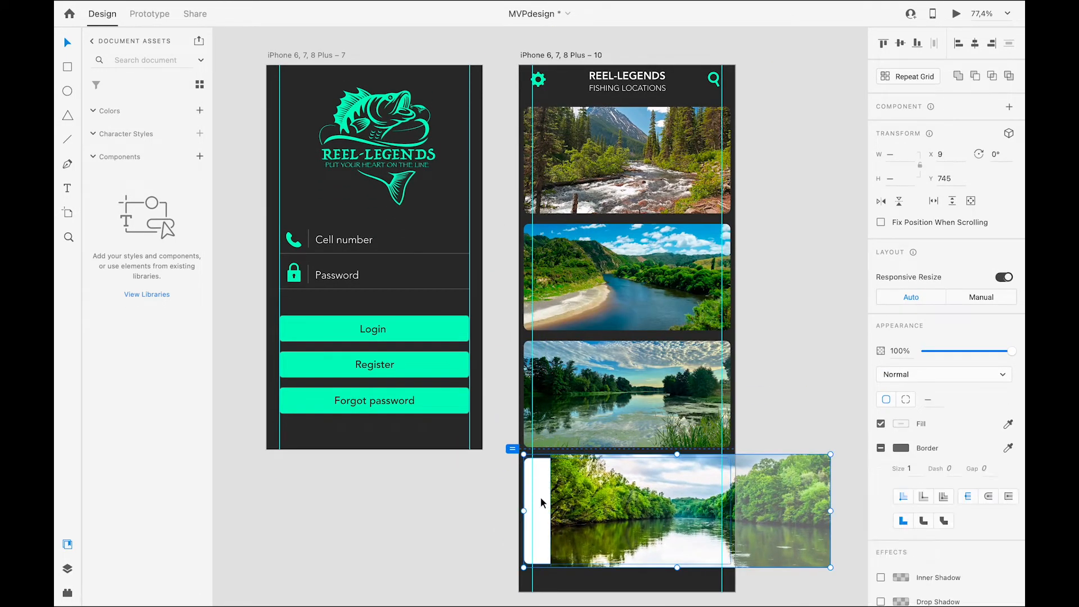
{"action": "left_click", "coordinate": [186, 9]}
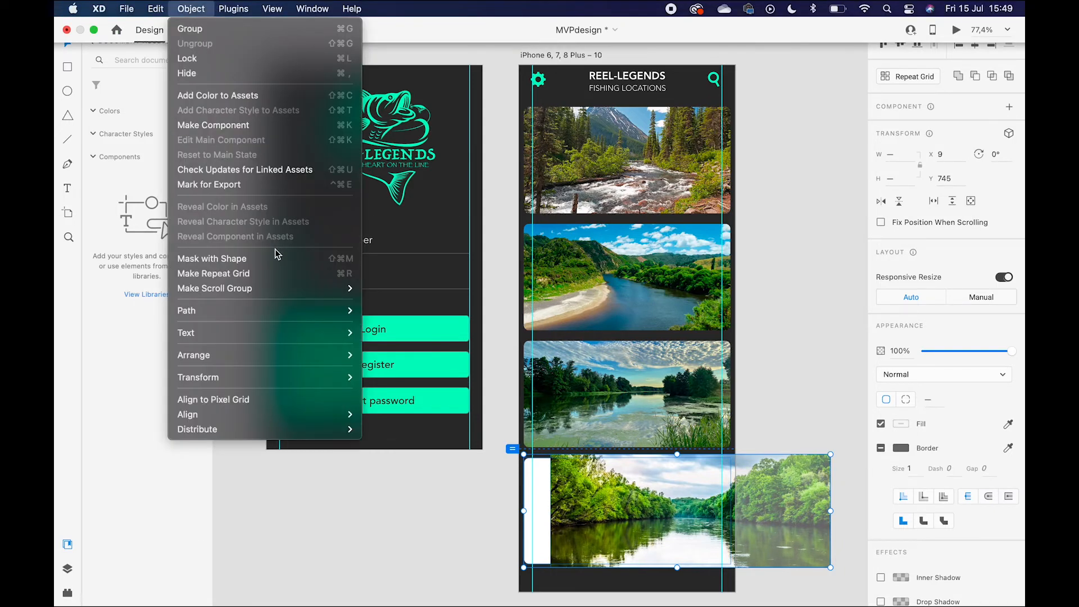
{"action": "left_click", "coordinate": [238, 259]}
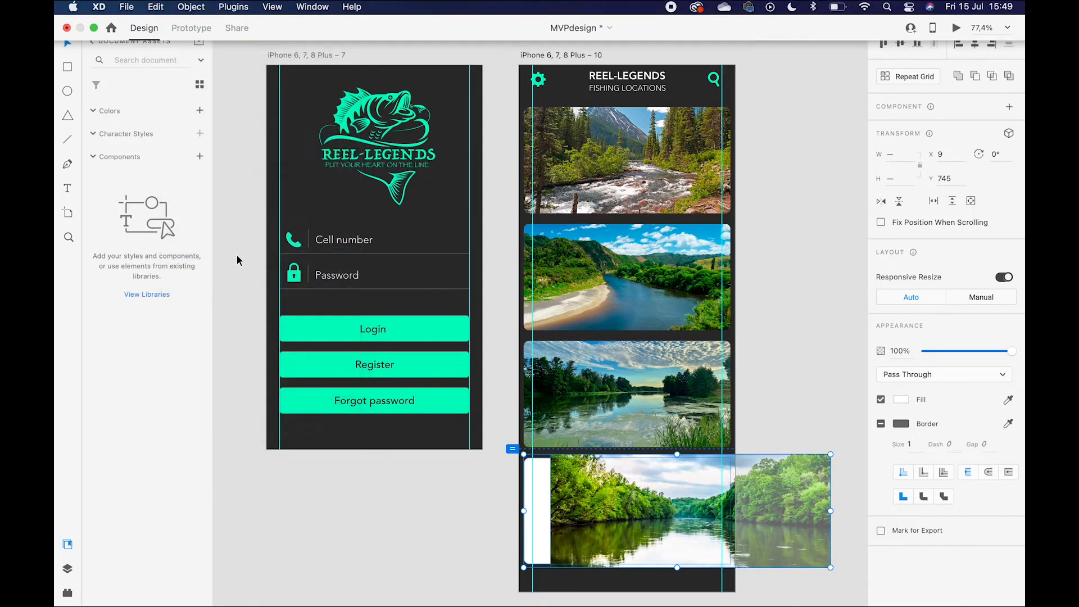
Step: Shift the wide green river photo inside its mask so it fills the fourth card
{"action": "scroll", "coordinate": [237, 260], "scroll_direction": "down", "scroll_amount": 5}
{"action": "double_click", "coordinate": [612, 395]}
{"action": "left_click_drag", "start_coordinate": [612, 396], "coordinate": [557, 395]}
{"action": "left_click", "coordinate": [451, 495]}
{"action": "scroll", "coordinate": [451, 496], "scroll_direction": "up", "scroll_amount": 3}
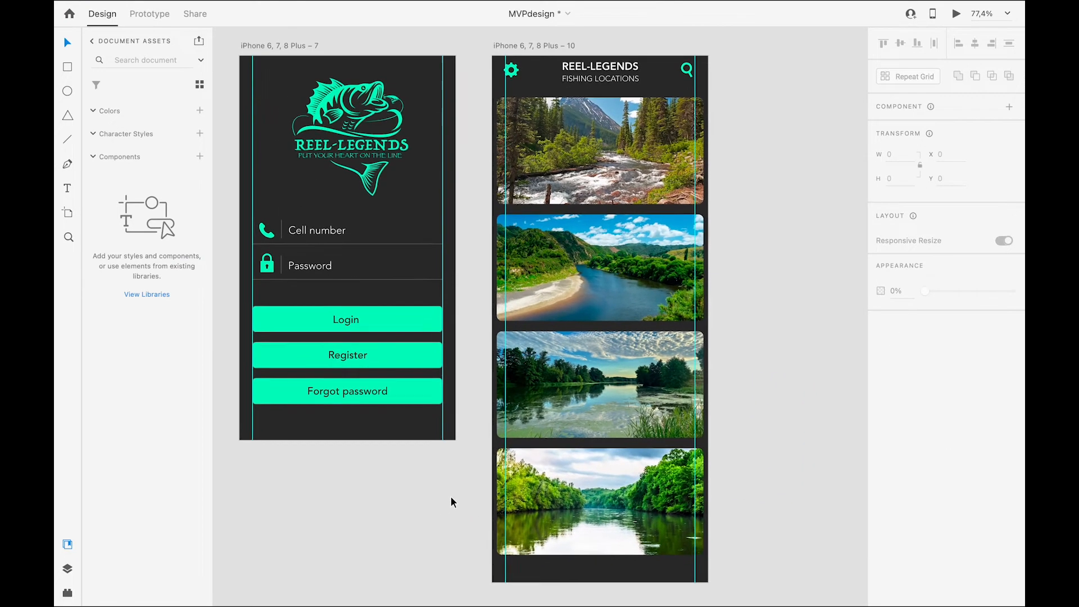
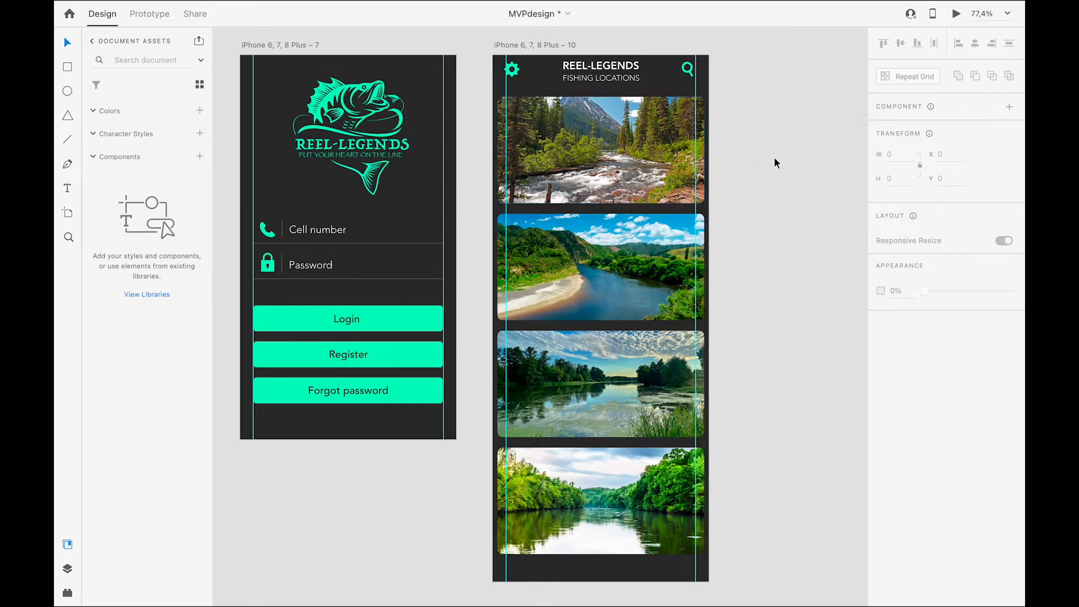
Step: Add the text "Fising location 1" at the first card's upper-left corner, starting on the margin guide, and set its weight to Black
{"action": "key", "text": "t"}
{"action": "left_click", "coordinate": [506, 109]}
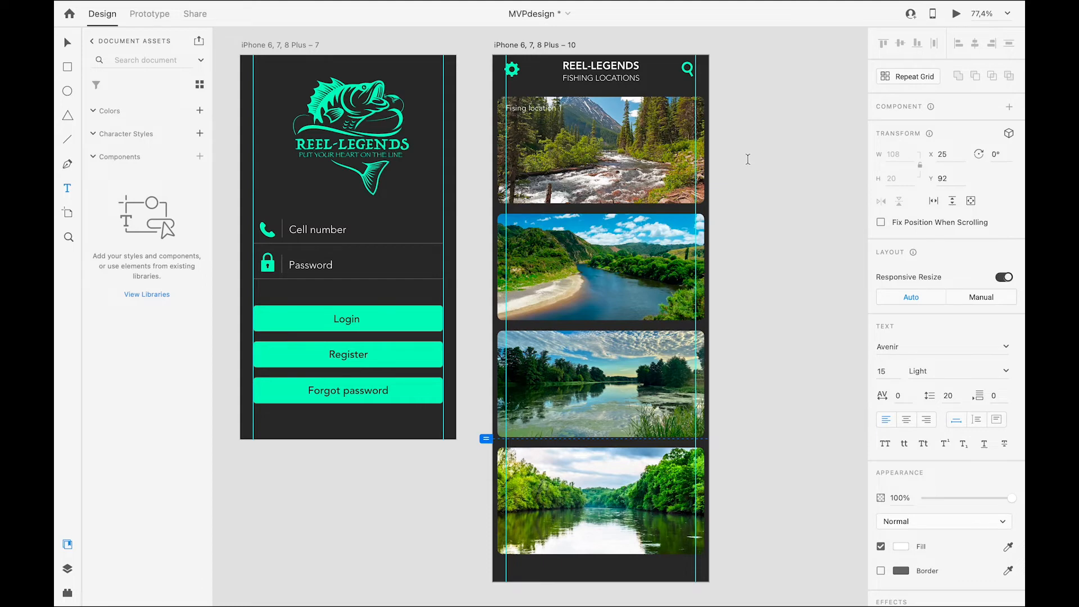
{"action": "triple_click", "coordinate": [538, 111]}
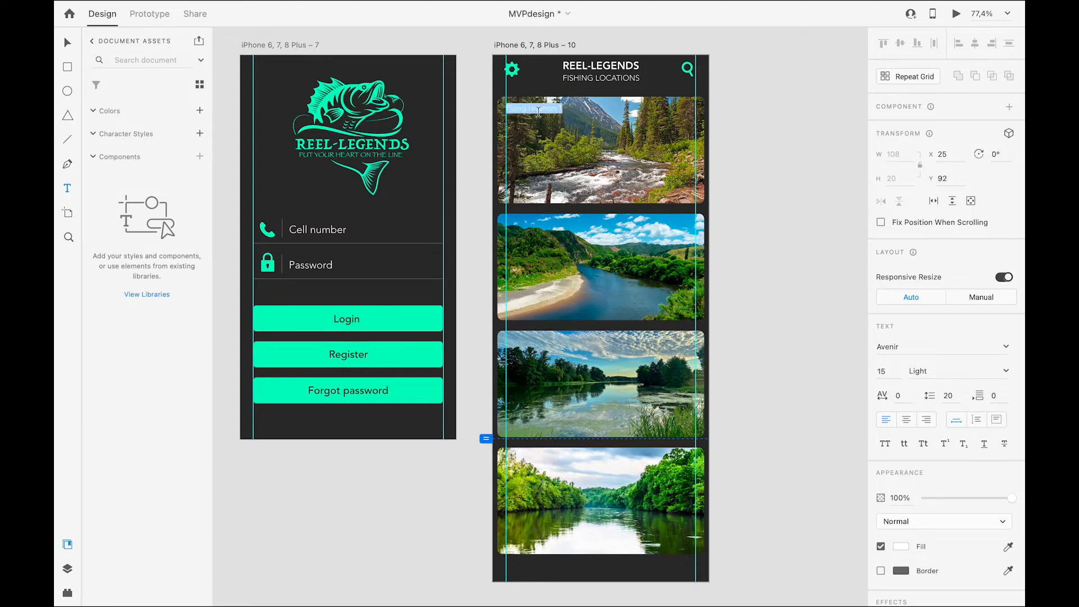
{"action": "left_click", "coordinate": [1005, 372]}
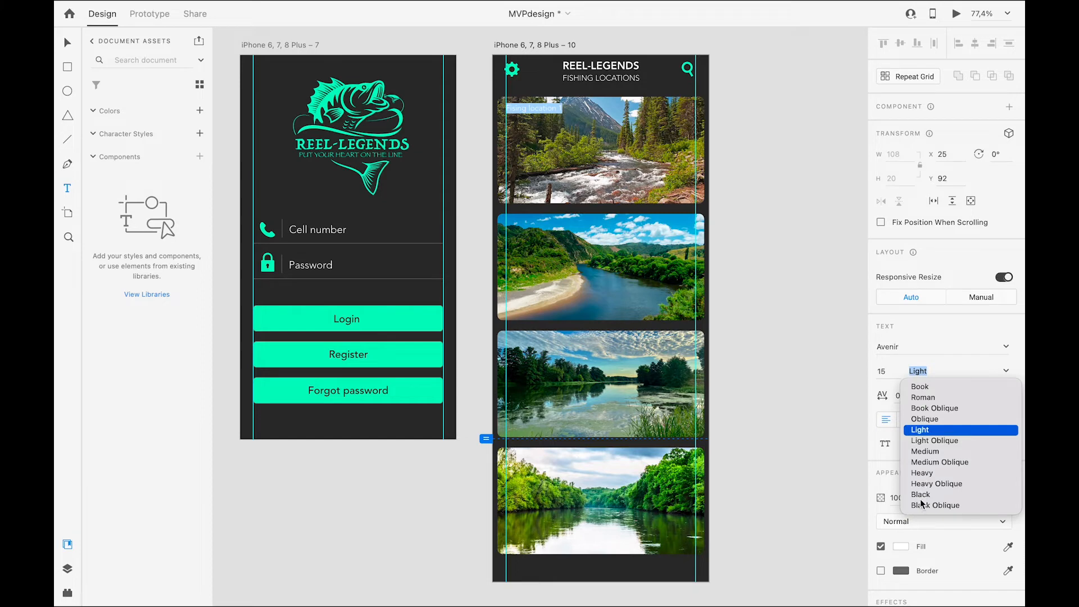
{"action": "left_click", "coordinate": [919, 495]}
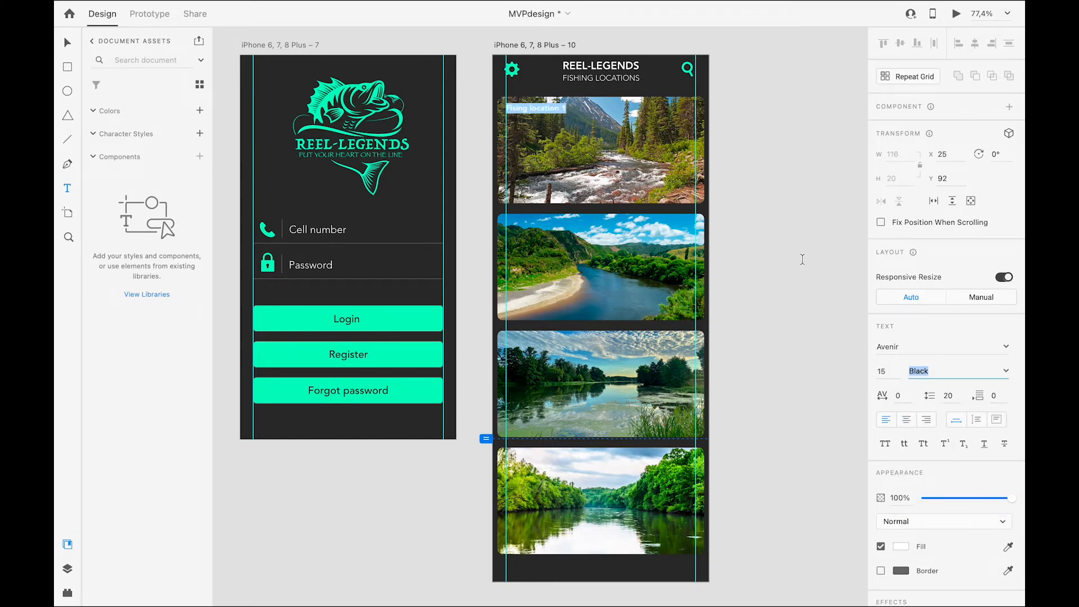
{"action": "key", "text": "Escape"}
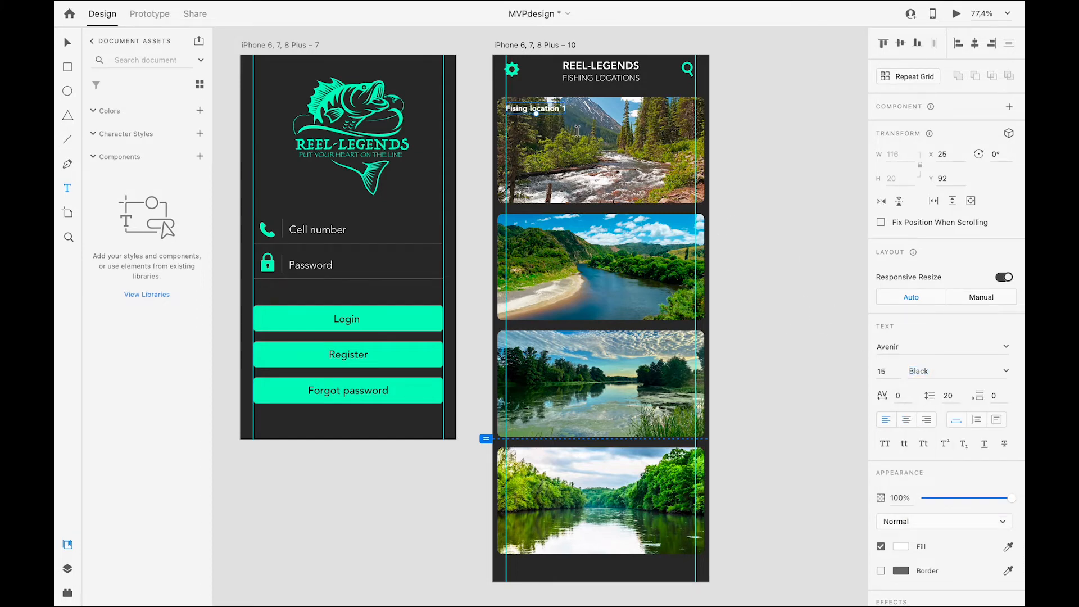
Step: Nudge the first card's location label slightly lower and set its font size to 18
{"action": "scroll", "coordinate": [462, 101], "scroll_direction": "up", "scroll_amount": 5}
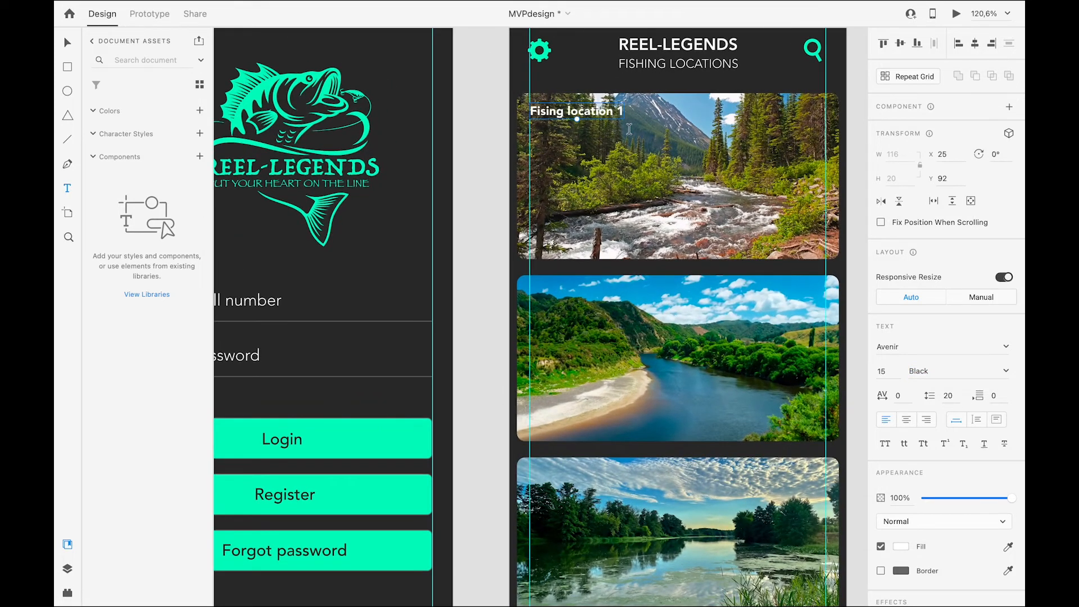
{"action": "left_click_drag", "start_coordinate": [588, 114], "coordinate": [584, 117]}
{"action": "left_click", "coordinate": [883, 374]}
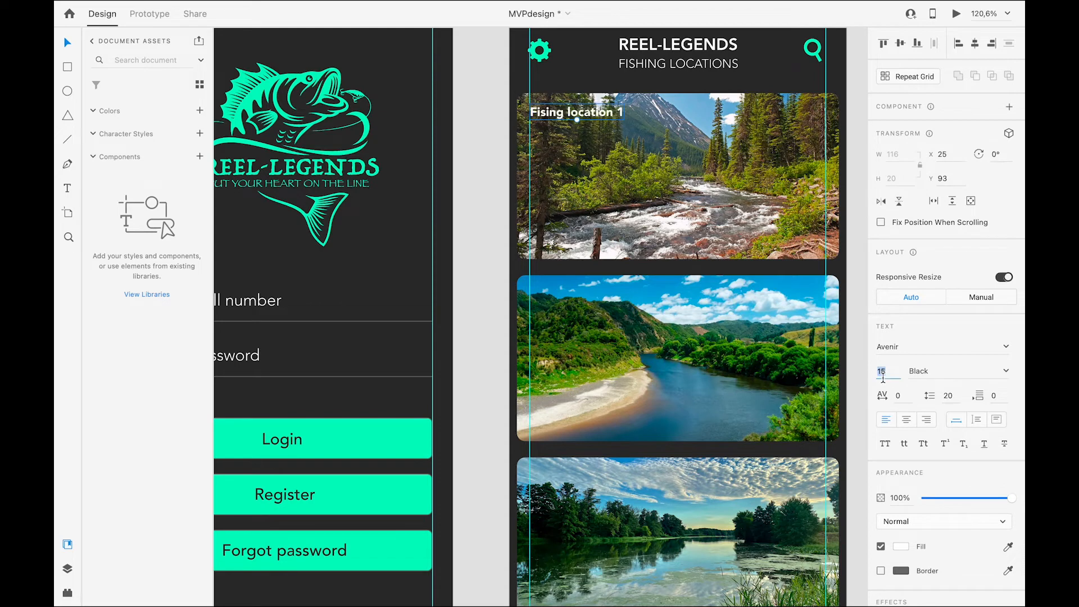
{"action": "type", "text": "20"}
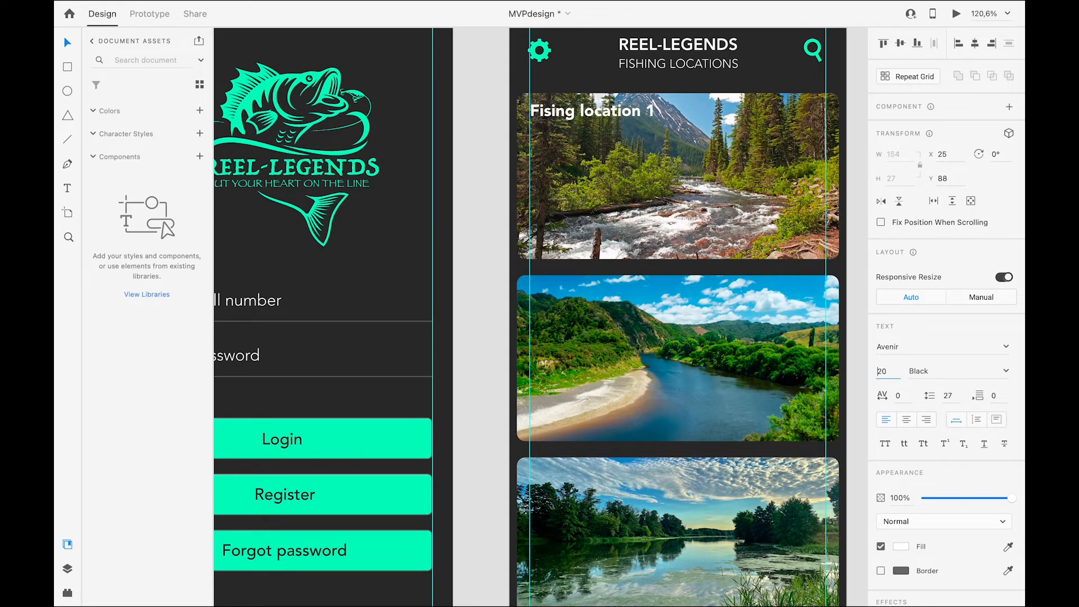
{"action": "key", "text": "Down"}
{"action": "key", "text": "Down"}
{"action": "left_click", "coordinate": [664, 214]}
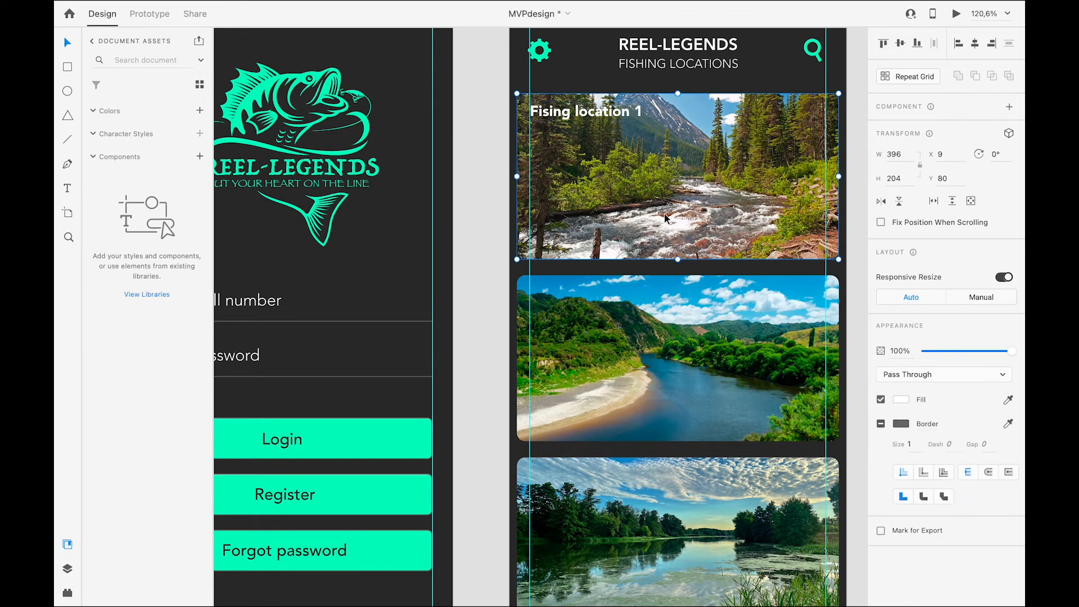
Step: Duplicate the location label level with the original and align the copy's right edge with the card's right margin guide
{"action": "scroll", "coordinate": [664, 214], "scroll_direction": "right", "scroll_amount": 3}
{"action": "double_click", "coordinate": [514, 130]}
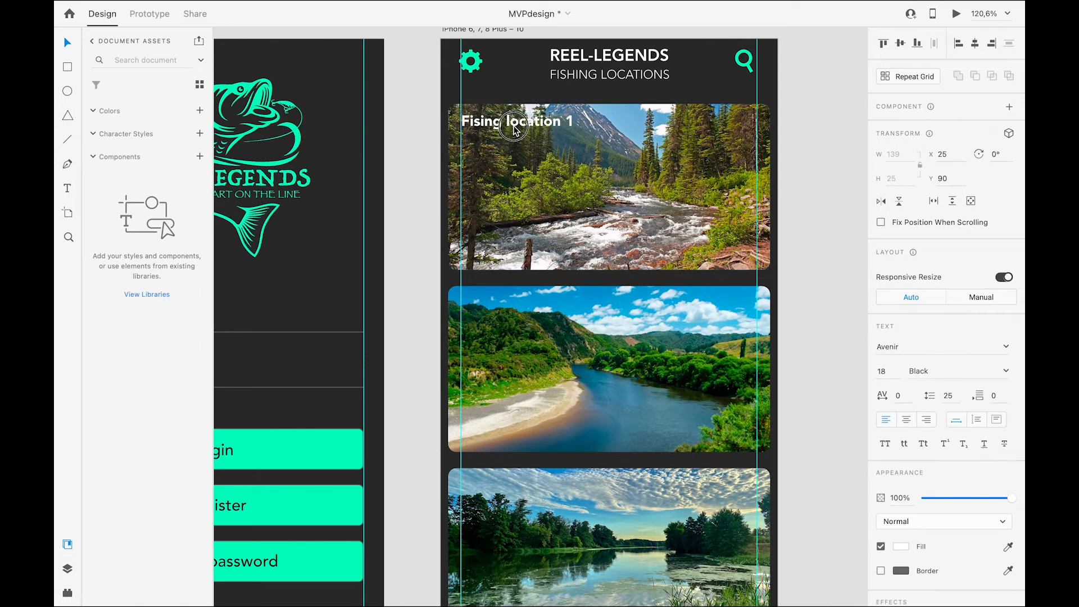
{"action": "left_click_drag", "start_coordinate": [514, 127], "coordinate": [662, 126]}
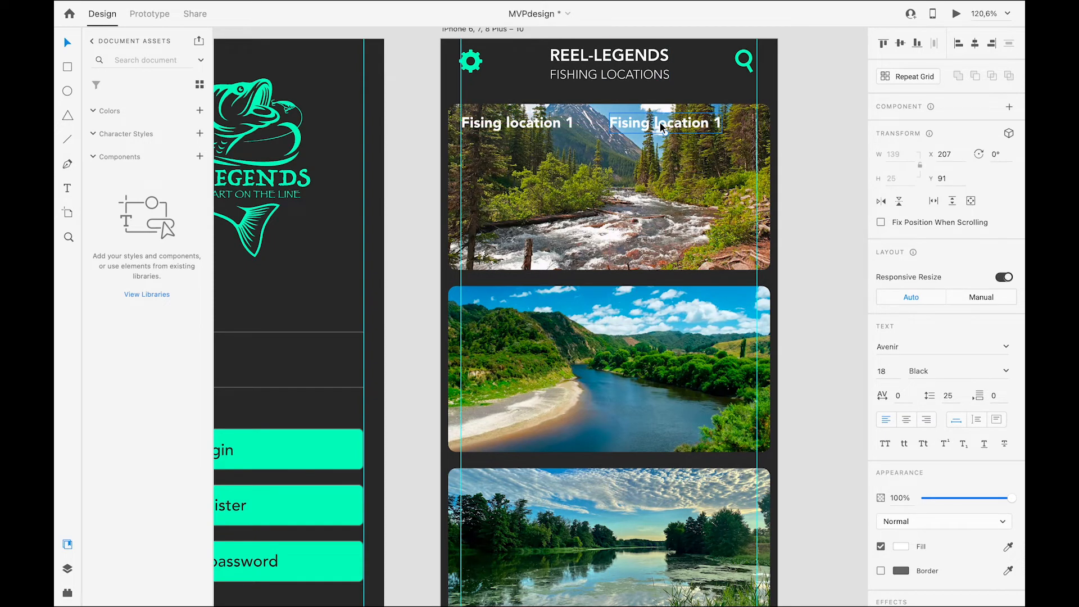
{"action": "left_click_drag", "start_coordinate": [662, 127], "coordinate": [697, 128]}
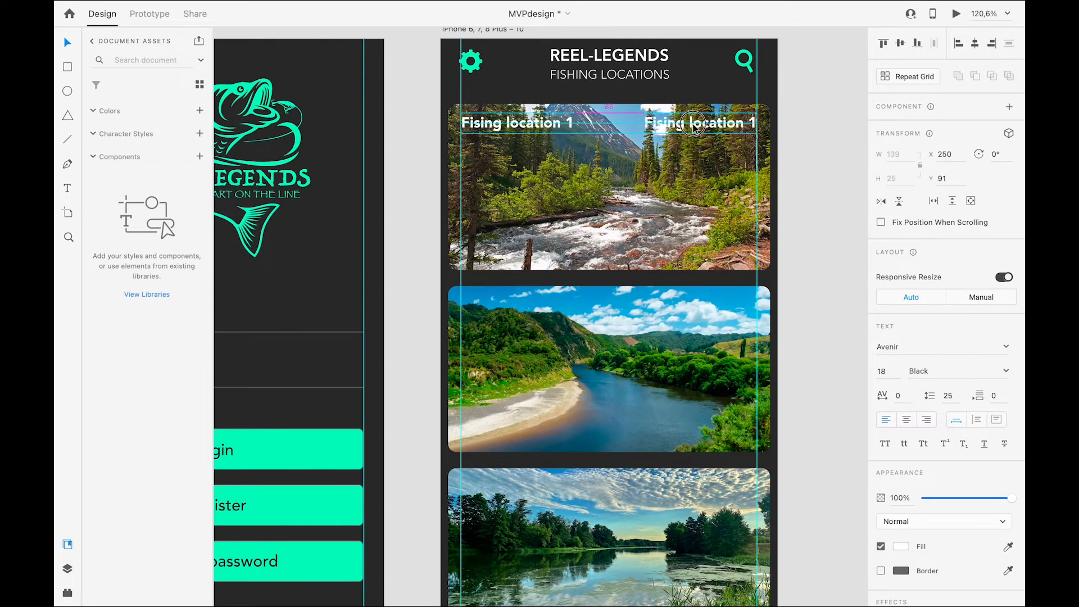
Step: Change the copied label's text to "15 km" and move it so it ends on the right margin guide
{"action": "double_click", "coordinate": [694, 124]}
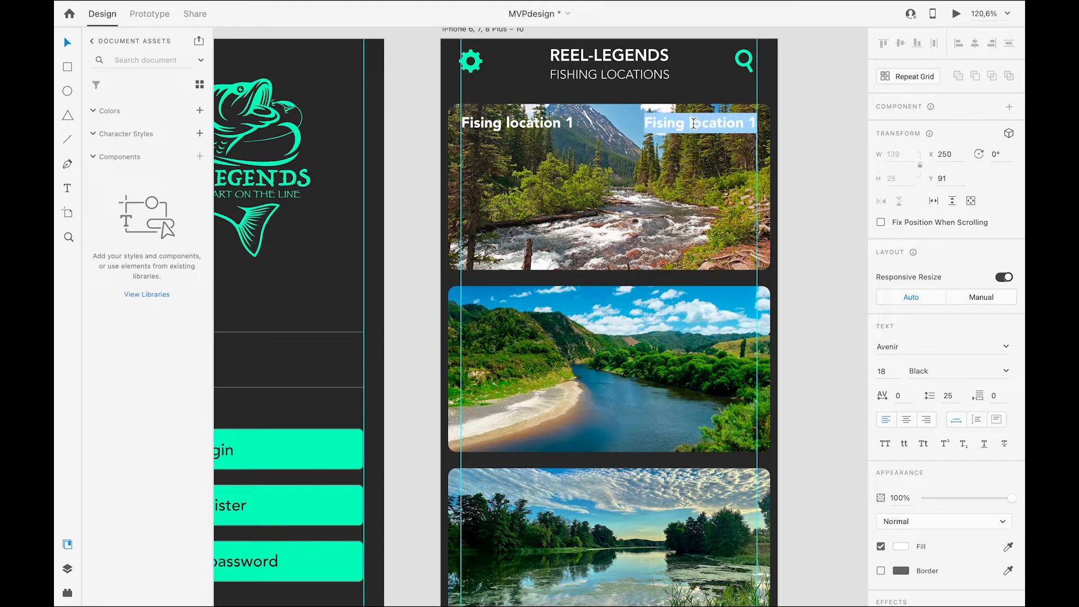
{"action": "type", "text": "15 km"}
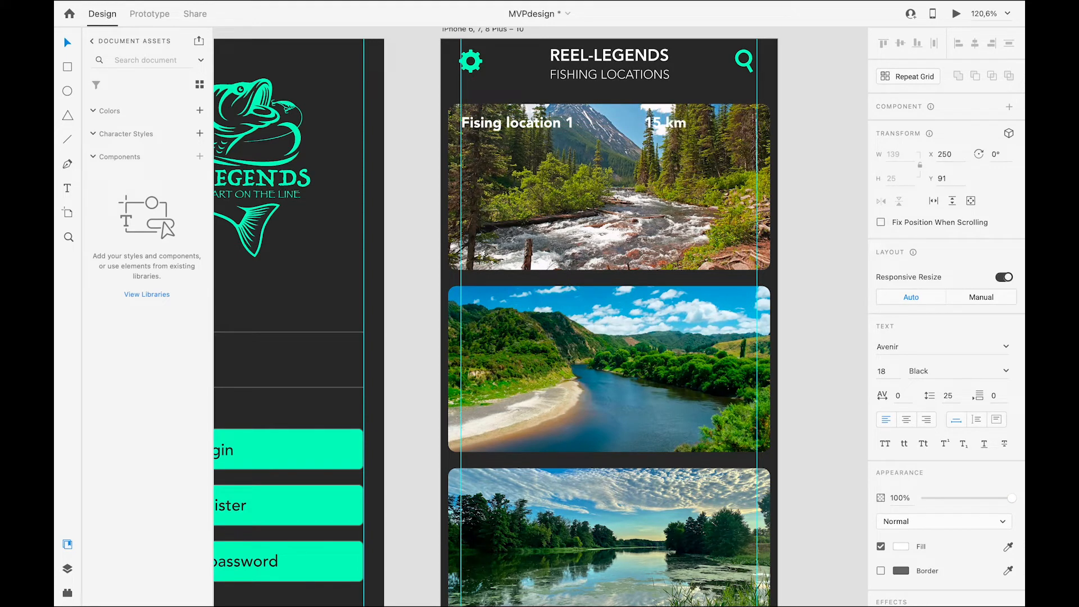
{"action": "key", "text": "Escape"}
{"action": "left_click_drag", "start_coordinate": [685, 125], "coordinate": [742, 125]}
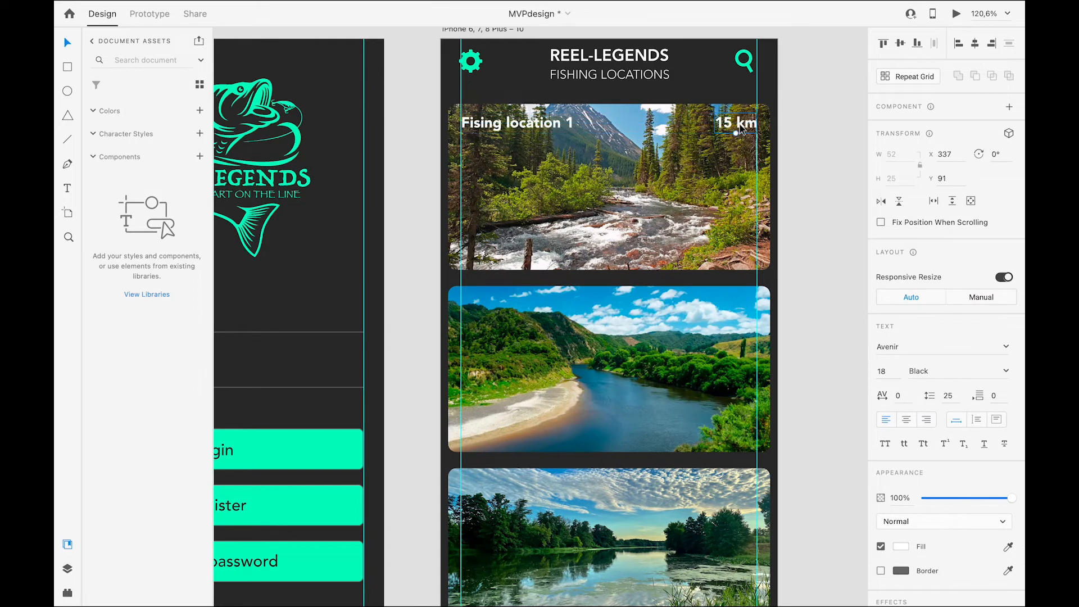
{"action": "left_click", "coordinate": [817, 174]}
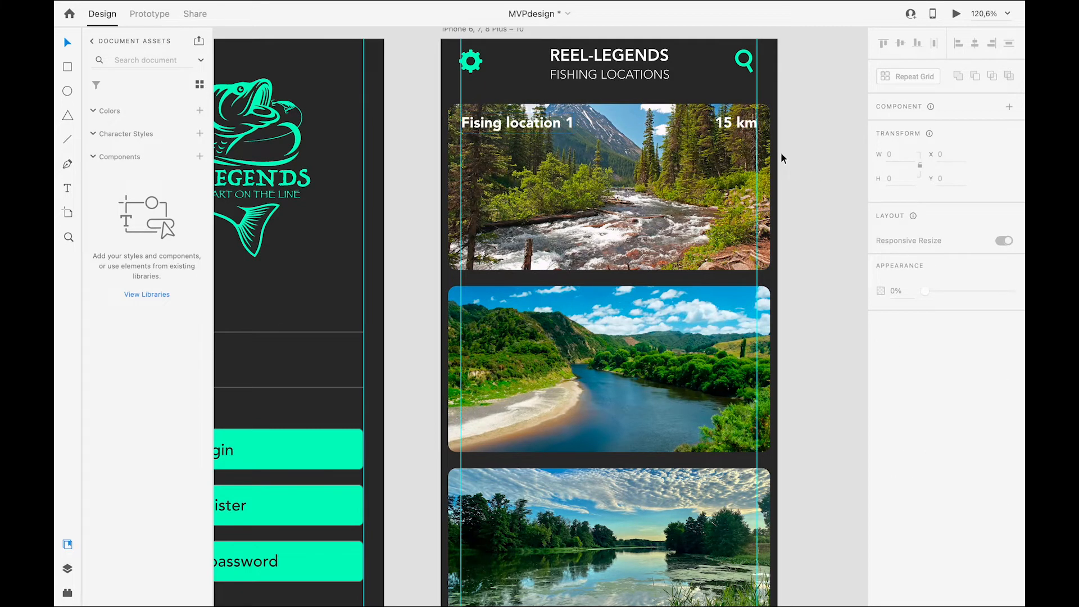
Step: Move the first card's location and distance labels slightly higher, to Y 86
{"action": "scroll", "coordinate": [793, 185], "scroll_direction": "down", "scroll_amount": 3}
{"action": "scroll", "coordinate": [793, 186], "scroll_direction": "up", "scroll_amount": 3}
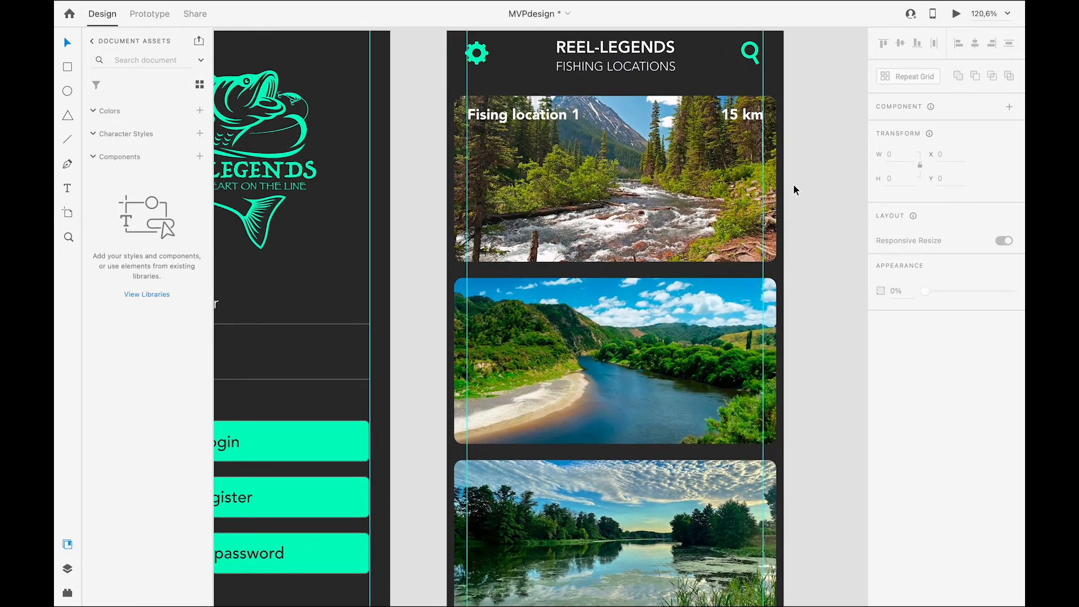
{"action": "left_click", "coordinate": [738, 120]}
{"action": "mouse_move", "coordinate": [738, 120]}
{"action": "left_mouse_down"}
{"action": "mouse_move", "coordinate": [756, 287]}
{"action": "mouse_move", "coordinate": [741, 321]}
{"action": "mouse_move", "coordinate": [742, 115]}
{"action": "left_mouse_up"}
{"action": "left_click_drag", "start_coordinate": [525, 115], "coordinate": [525, 116]}
{"action": "left_click", "coordinate": [821, 174]}
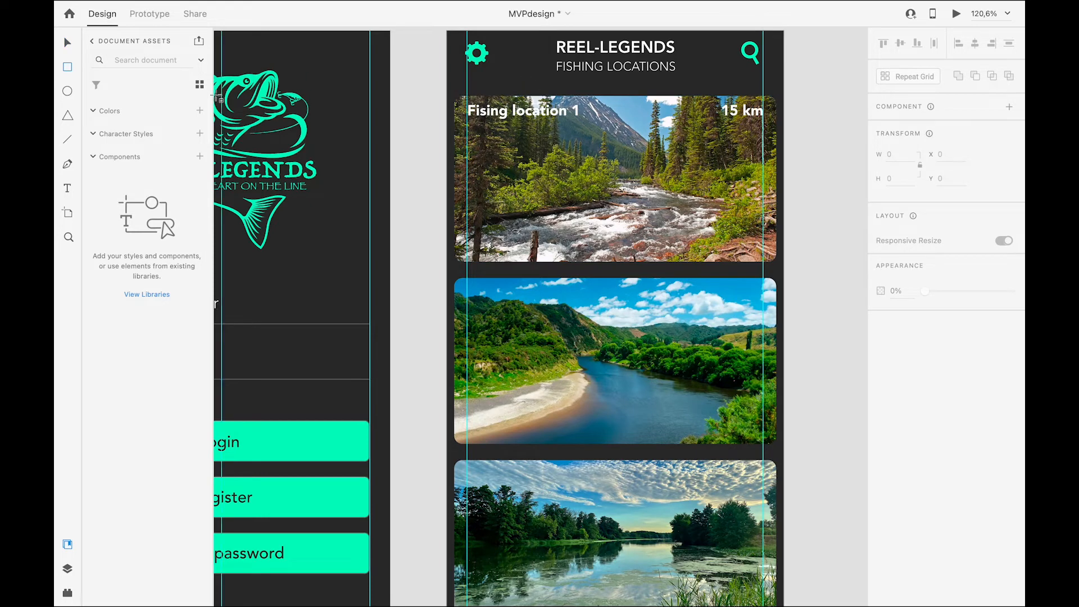
Step: Draw a 396 by 38 rectangle along the first card's upper edge and round its two upper corners to 5
{"action": "left_click", "coordinate": [65, 67]}
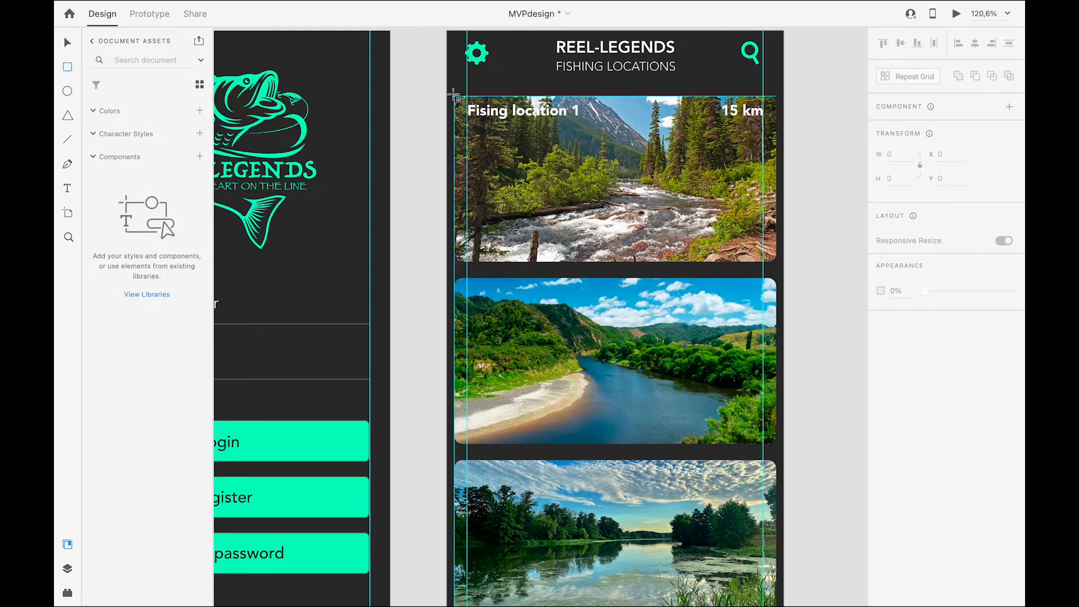
{"action": "left_click_drag", "start_coordinate": [454, 97], "coordinate": [775, 127]}
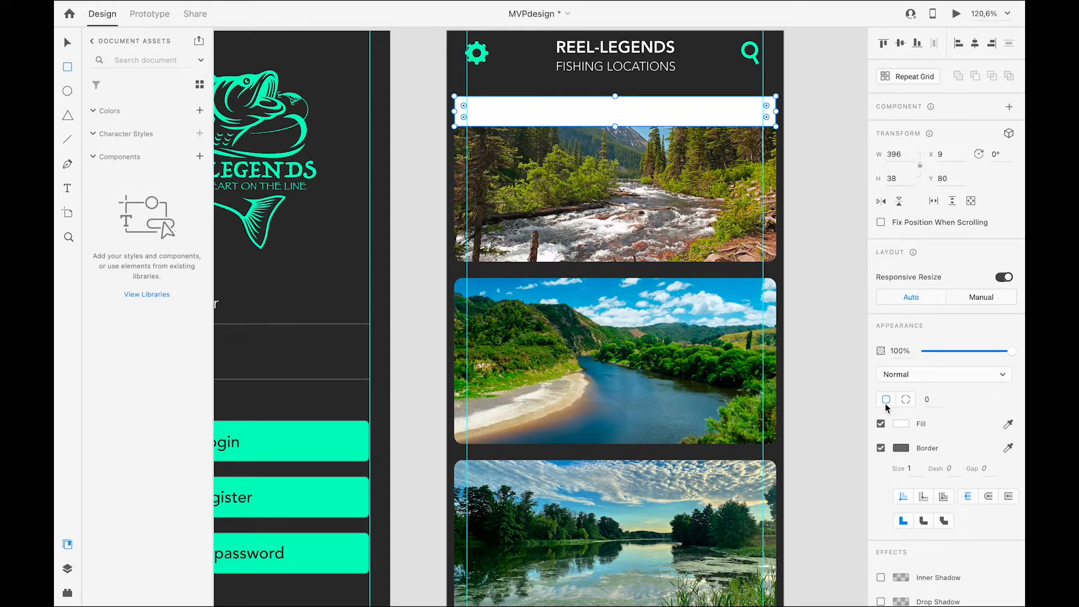
{"action": "left_click_drag", "start_coordinate": [766, 105], "coordinate": [764, 109]}
{"action": "left_click_drag", "start_coordinate": [764, 109], "coordinate": [784, 88]}
{"action": "left_click", "coordinate": [927, 399]}
{"action": "type", "text": "2"}
{"action": "key", "text": "Return"}
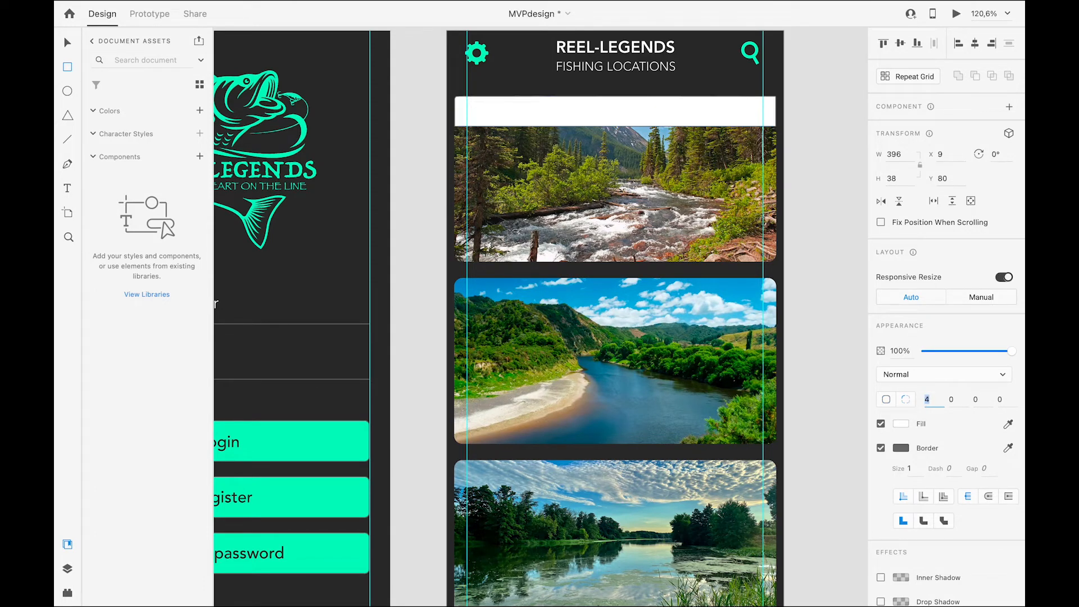
{"action": "left_click", "coordinate": [952, 400]}
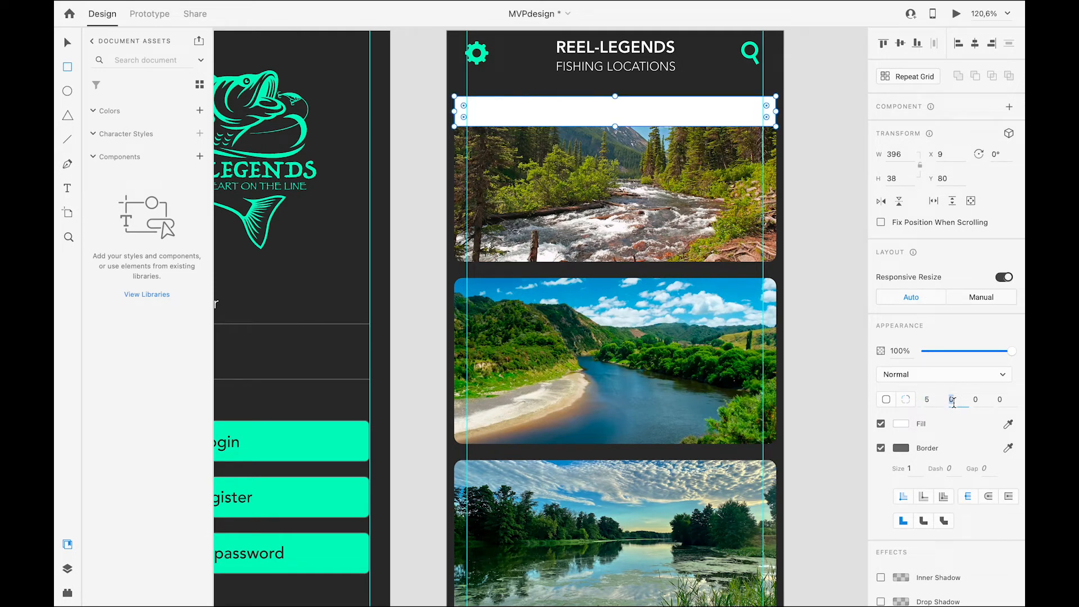
{"action": "type", "text": "2"}
{"action": "key", "text": "Return"}
Step: Fill the new rectangle over the first card with black, #000000
{"action": "left_click", "coordinate": [657, 117]}
{"action": "key", "text": "v"}
{"action": "left_click", "coordinate": [901, 425]}
{"action": "left_click_drag", "start_coordinate": [744, 419], "coordinate": [735, 494]}
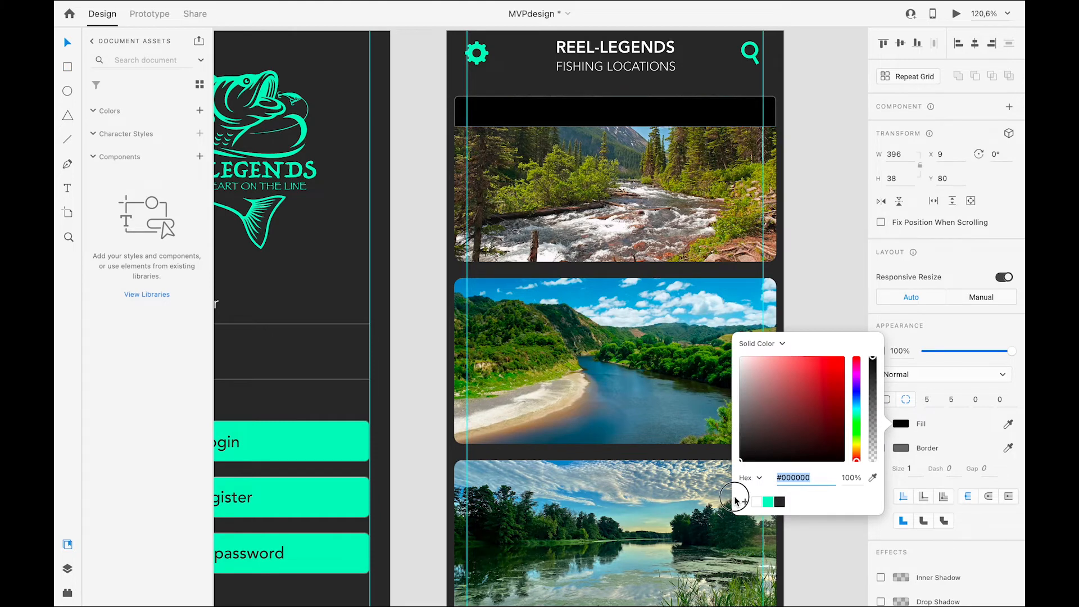
{"action": "left_click", "coordinate": [825, 174]}
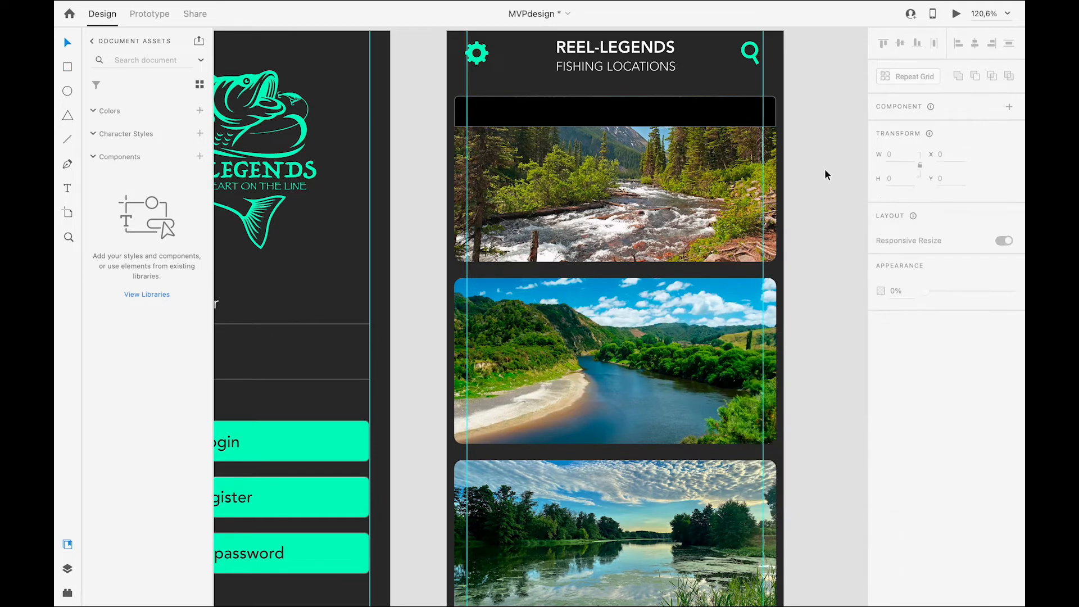
Step: Move the black bar down off the first card's location and distance labels and bring both labels to the front
{"action": "left_click", "coordinate": [650, 120]}
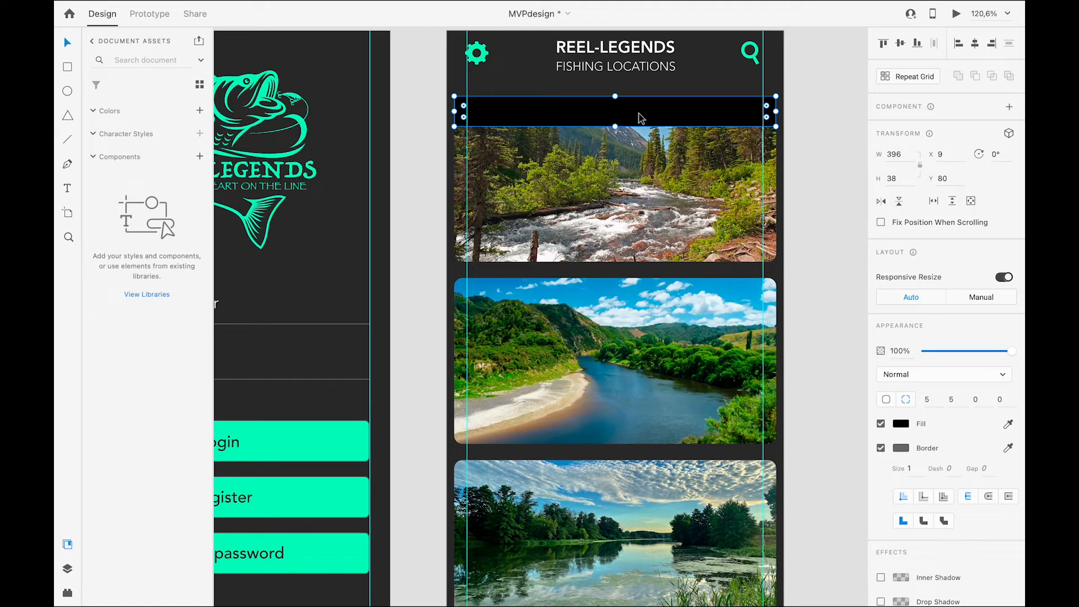
{"action": "left_click_drag", "start_coordinate": [639, 118], "coordinate": [638, 138]}
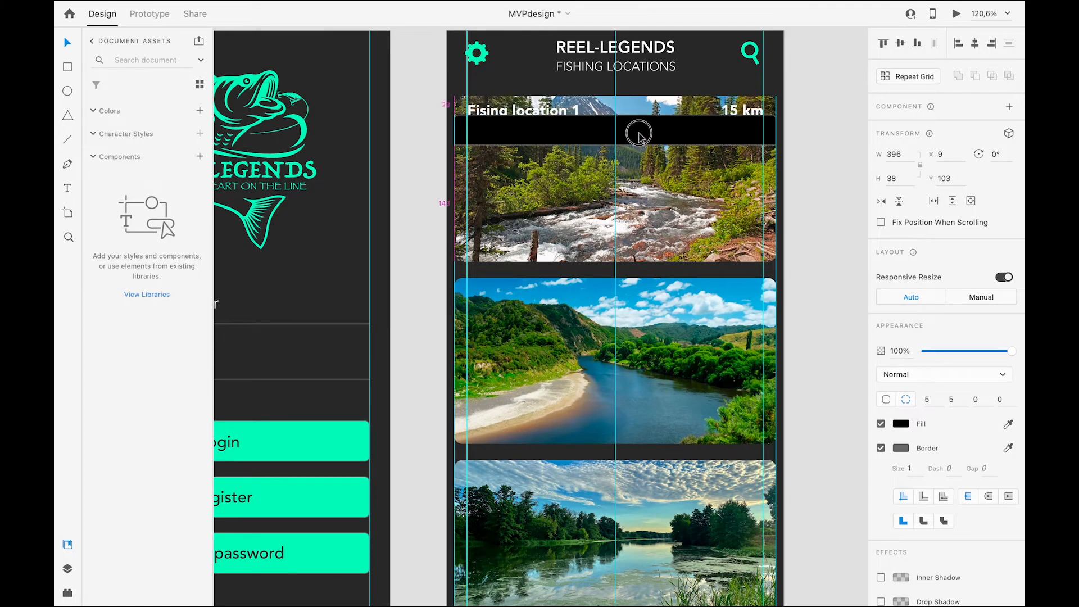
{"action": "left_click", "coordinate": [497, 111]}
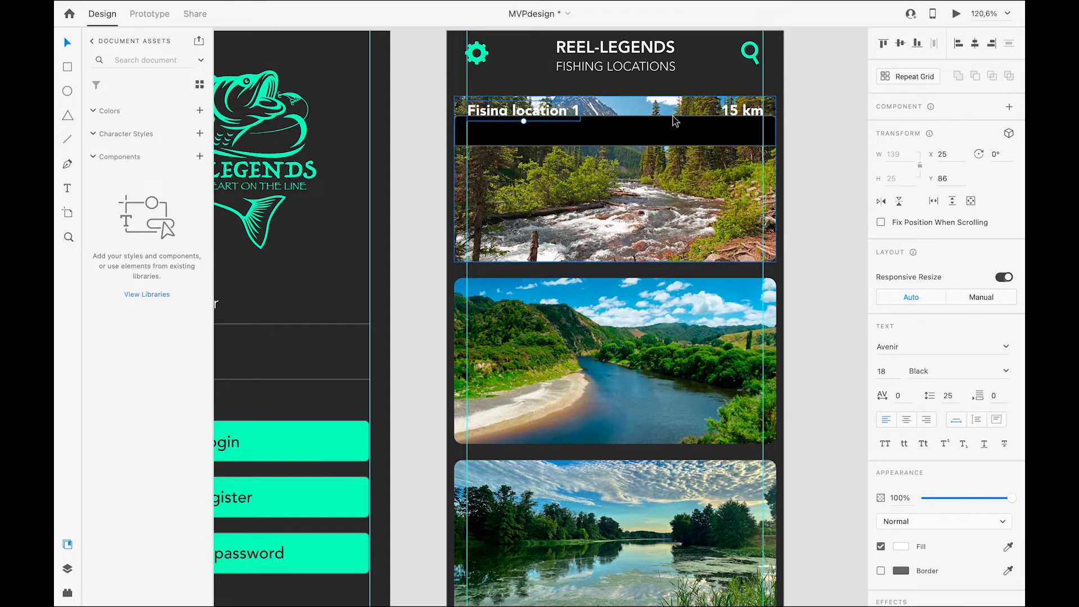
{"action": "left_click", "coordinate": [727, 110], "text": "shift"}
{"action": "right_click", "coordinate": [727, 109]}
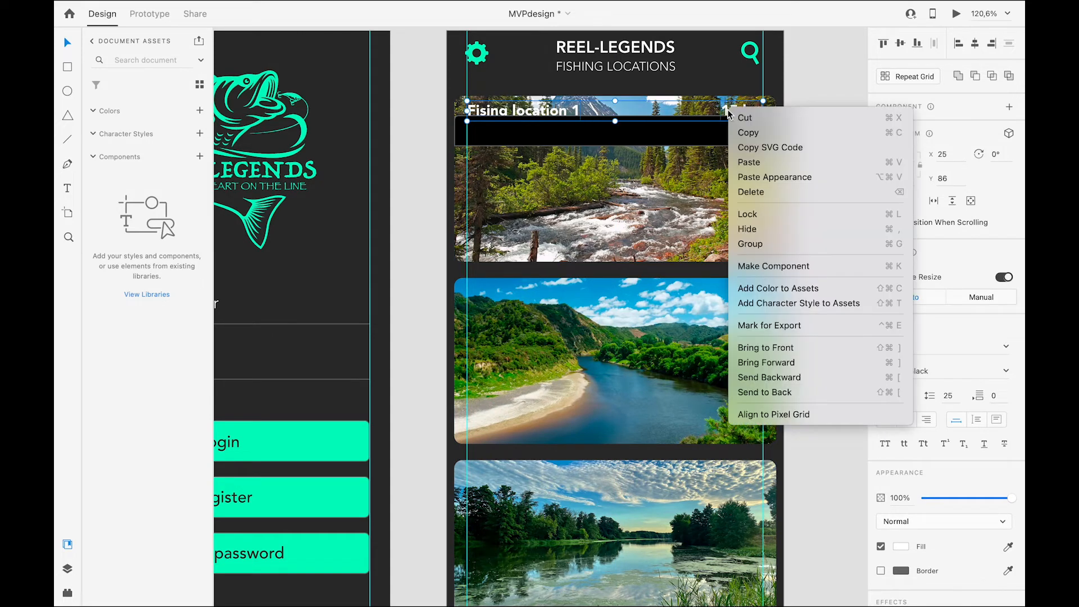
{"action": "left_click", "coordinate": [767, 347]}
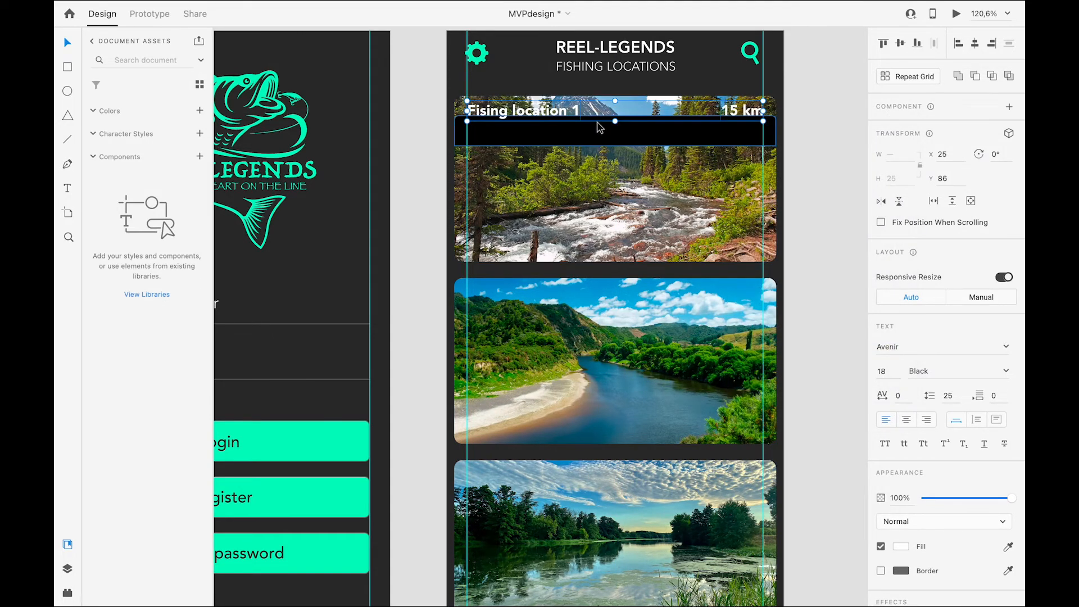
Step: Move the black bar back up behind the labels so it sits at Y 80 on the card's upper edge
{"action": "left_click", "coordinate": [600, 141]}
{"action": "key", "text": "Up"}
{"action": "key", "text": "Up"}
{"action": "key", "text": "Up"}
{"action": "key", "text": "Up"}
{"action": "key", "text": "shift+Up"}
{"action": "key", "text": "shift+Up"}
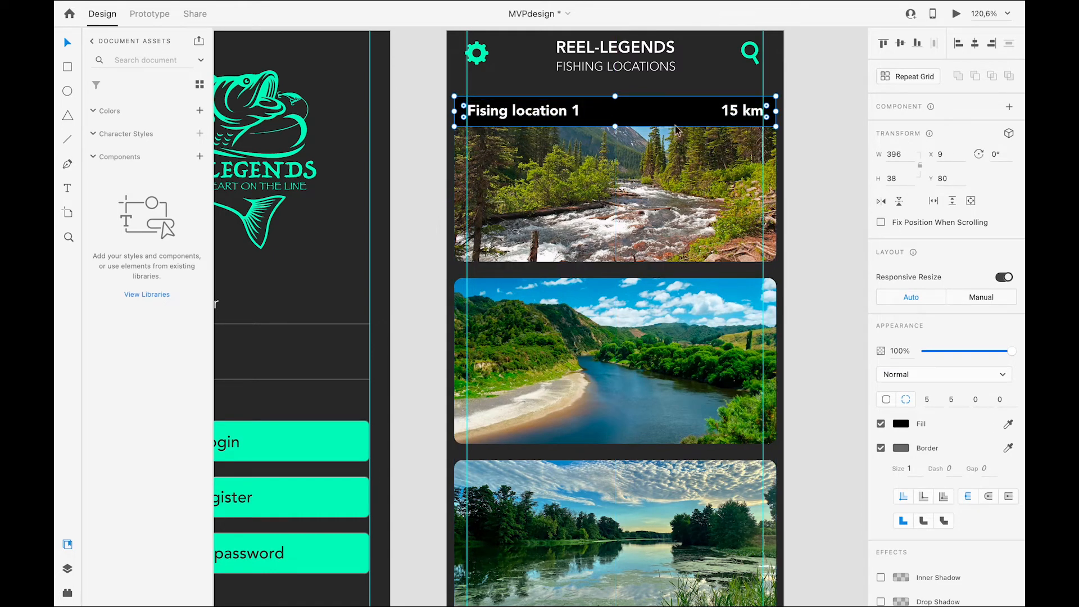
{"action": "left_click", "coordinate": [804, 151]}
Step: Lower the black bar's opacity to 58% and remove its border
{"action": "left_click", "coordinate": [678, 116]}
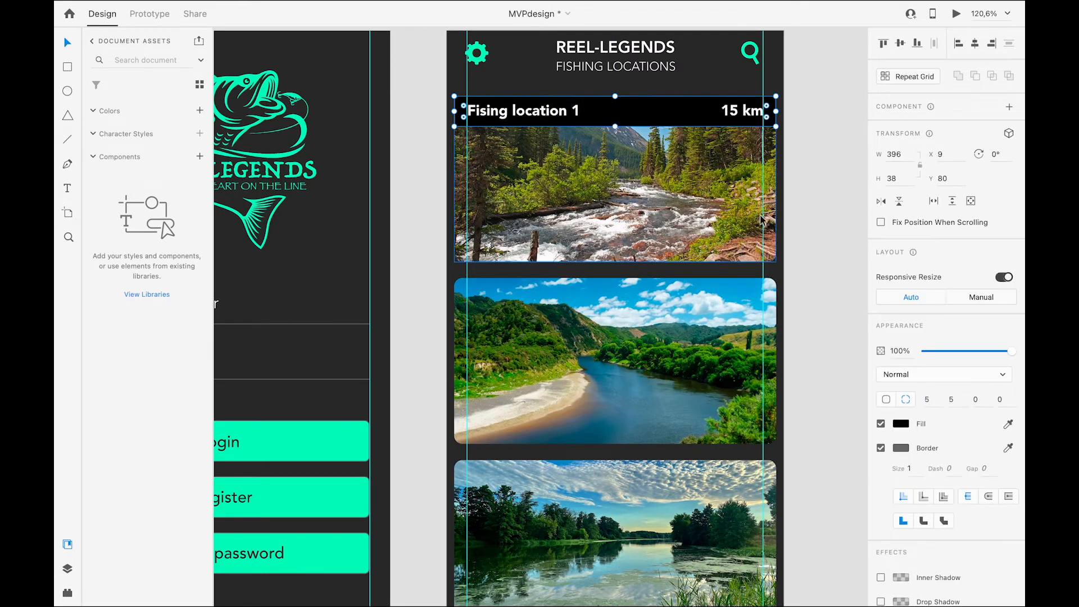
{"action": "left_click_drag", "start_coordinate": [1015, 353], "coordinate": [977, 352]}
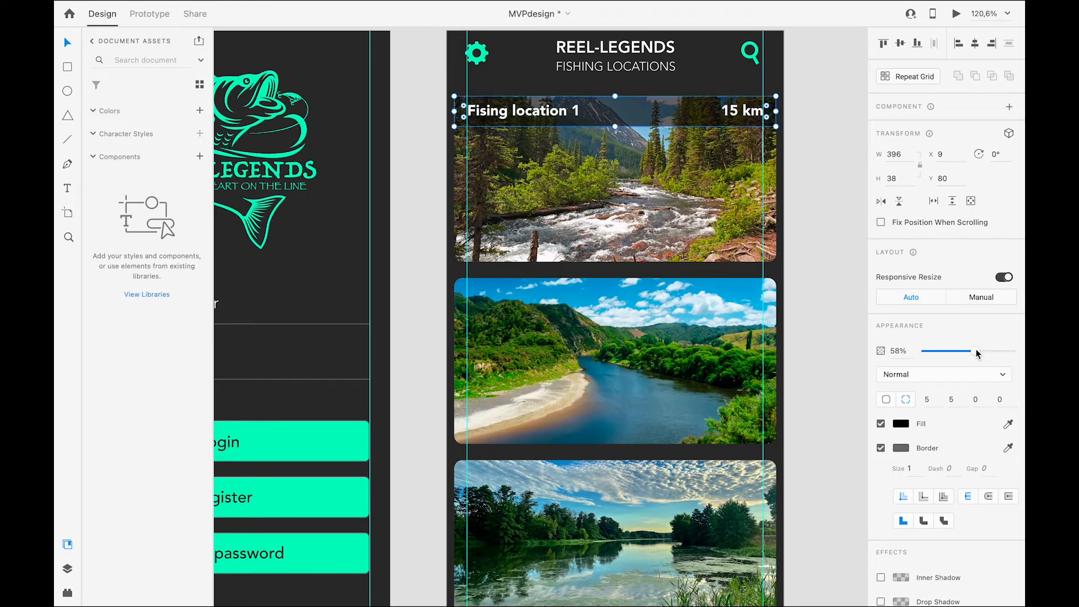
{"action": "left_click", "coordinate": [880, 448]}
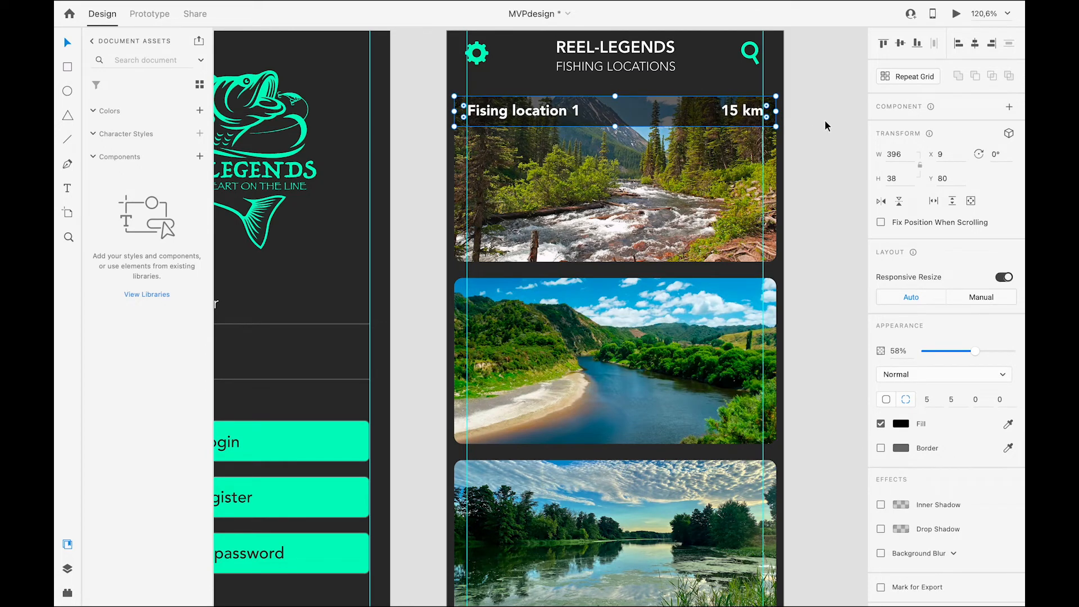
{"action": "left_click", "coordinate": [814, 164]}
Step: Set the font weight of the first card's location and distance labels to Heavy
{"action": "scroll", "coordinate": [800, 227], "scroll_direction": "down", "scroll_amount": 1}
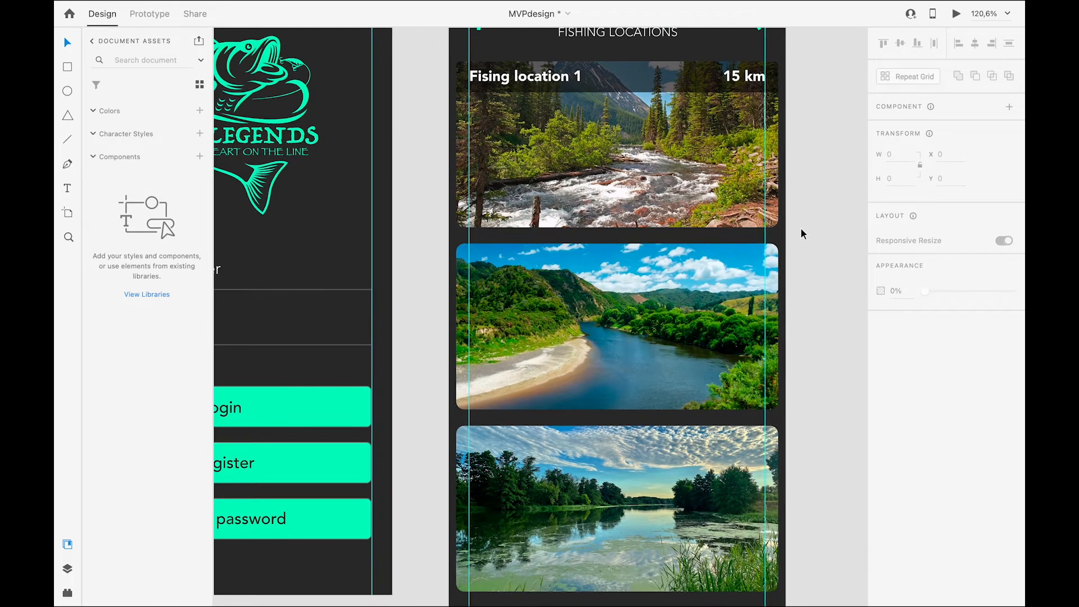
{"action": "scroll", "coordinate": [800, 230], "scroll_direction": "down", "scroll_amount": 3}
{"action": "left_click", "coordinate": [587, 172]}
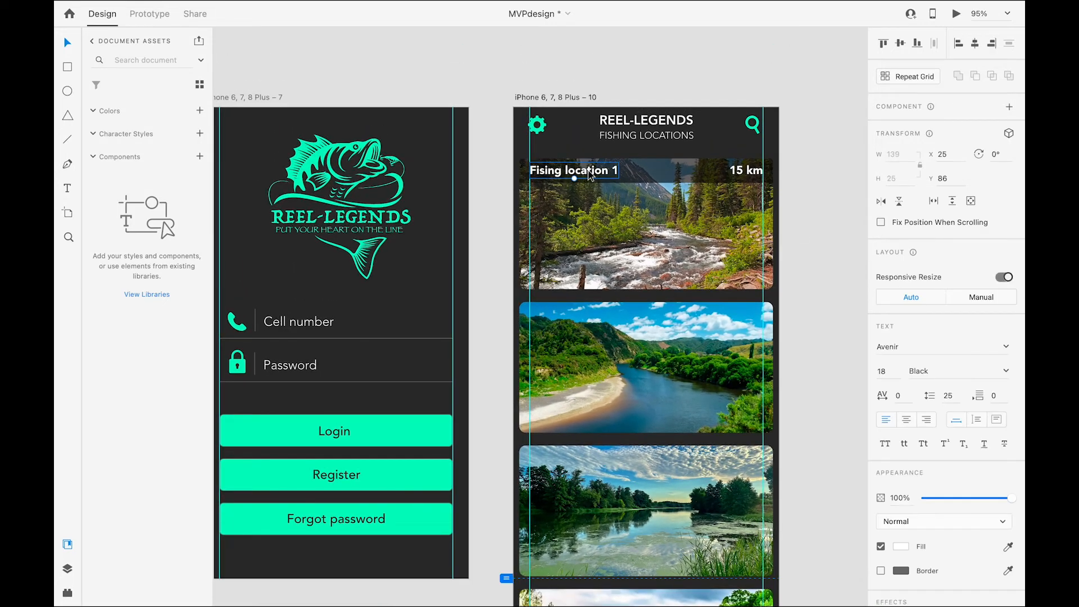
{"action": "left_click", "coordinate": [745, 170], "text": "shift"}
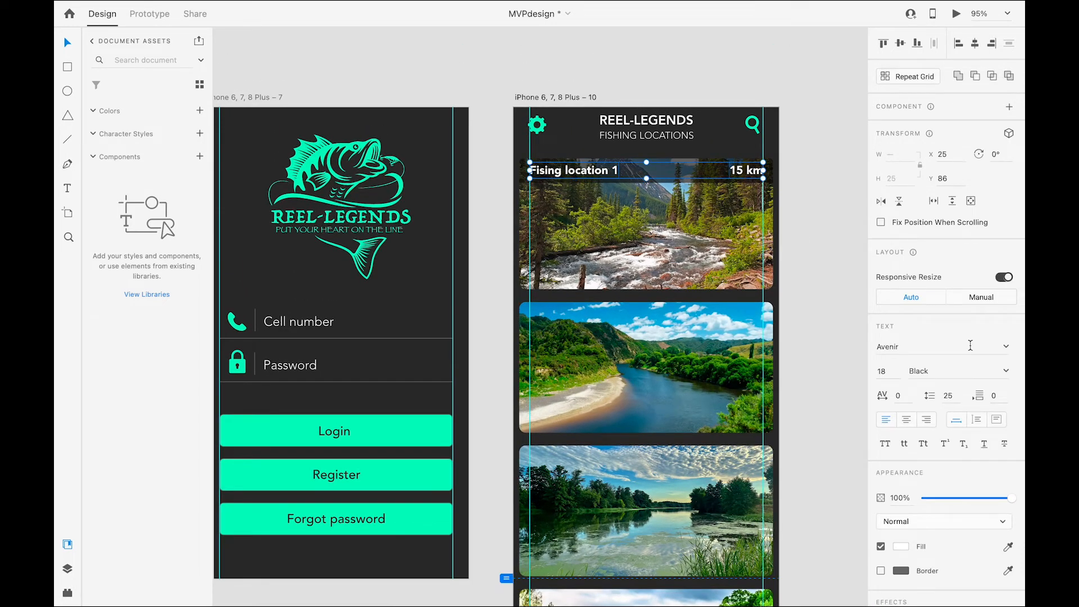
{"action": "left_click", "coordinate": [1006, 370]}
{"action": "left_click", "coordinate": [935, 474]}
{"action": "left_click", "coordinate": [790, 326]}
{"action": "scroll", "coordinate": [790, 329], "scroll_direction": "down", "scroll_amount": 3}
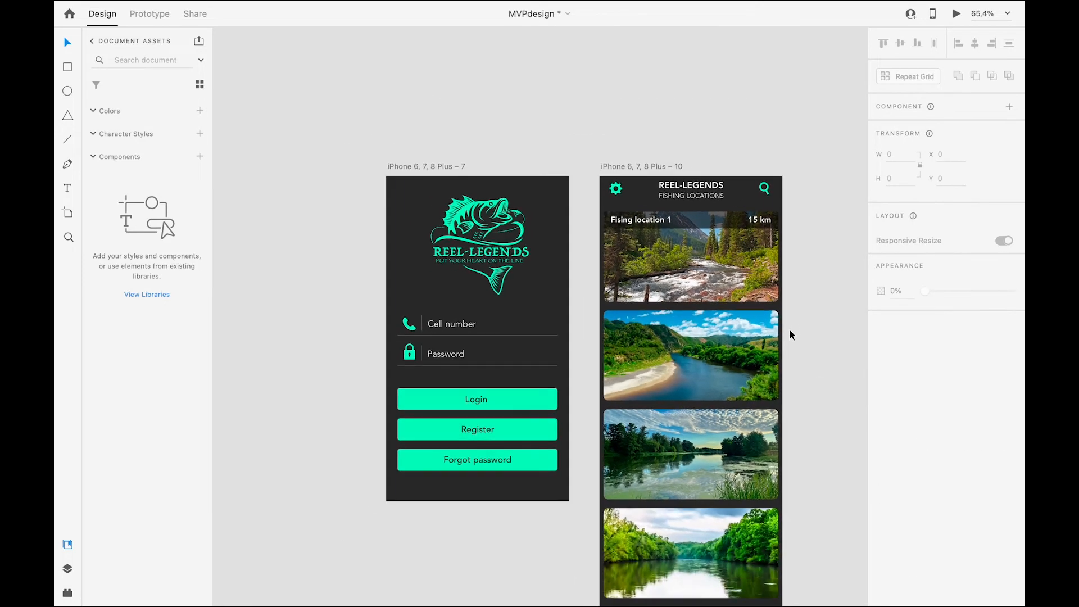
{"action": "scroll", "coordinate": [790, 335], "scroll_direction": "up", "scroll_amount": 3}
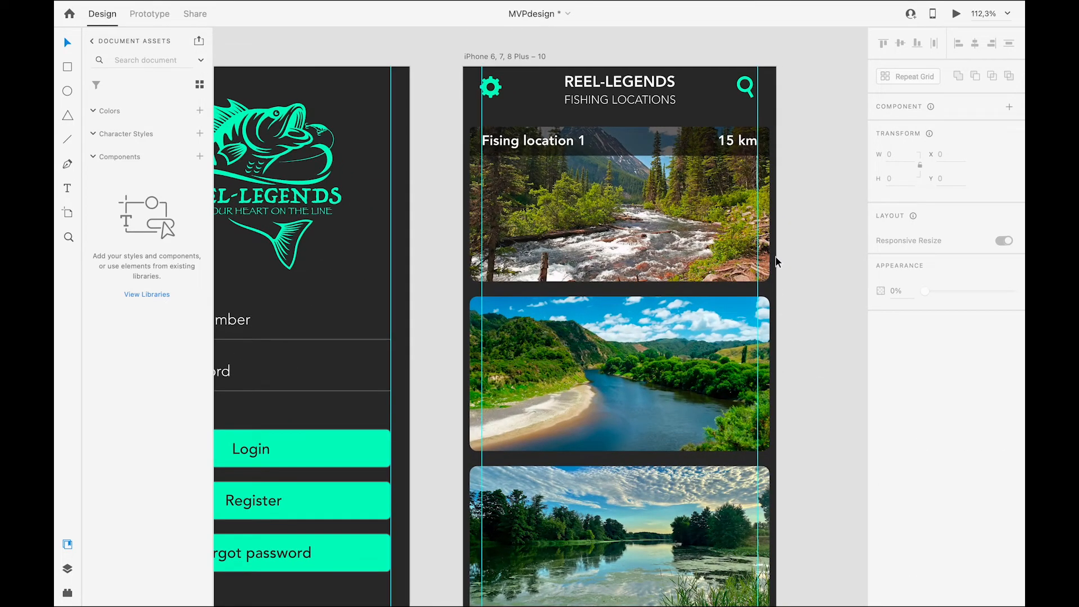
{"action": "left_click", "coordinate": [556, 145]}
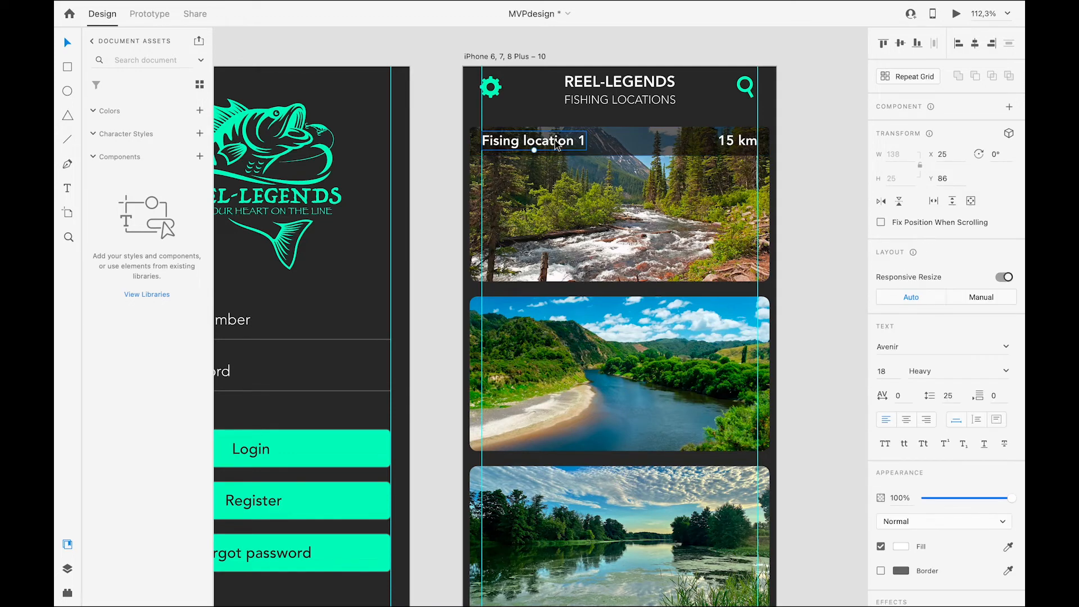
{"action": "left_click", "coordinate": [829, 213]}
Step: Duplicate the bar with its two labels onto the second card at Y 304, the third at Y 528, and the fourth card's upper edge
{"action": "scroll", "coordinate": [830, 212], "scroll_direction": "down", "scroll_amount": 2}
{"action": "scroll", "coordinate": [829, 213], "scroll_direction": "up", "scroll_amount": 2}
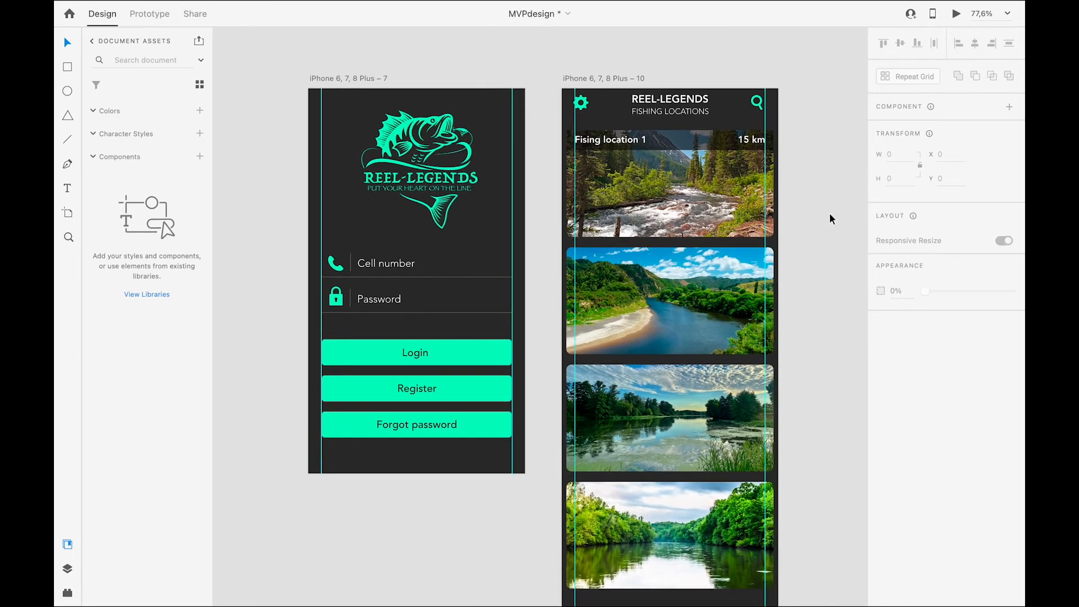
{"action": "left_click", "coordinate": [614, 136]}
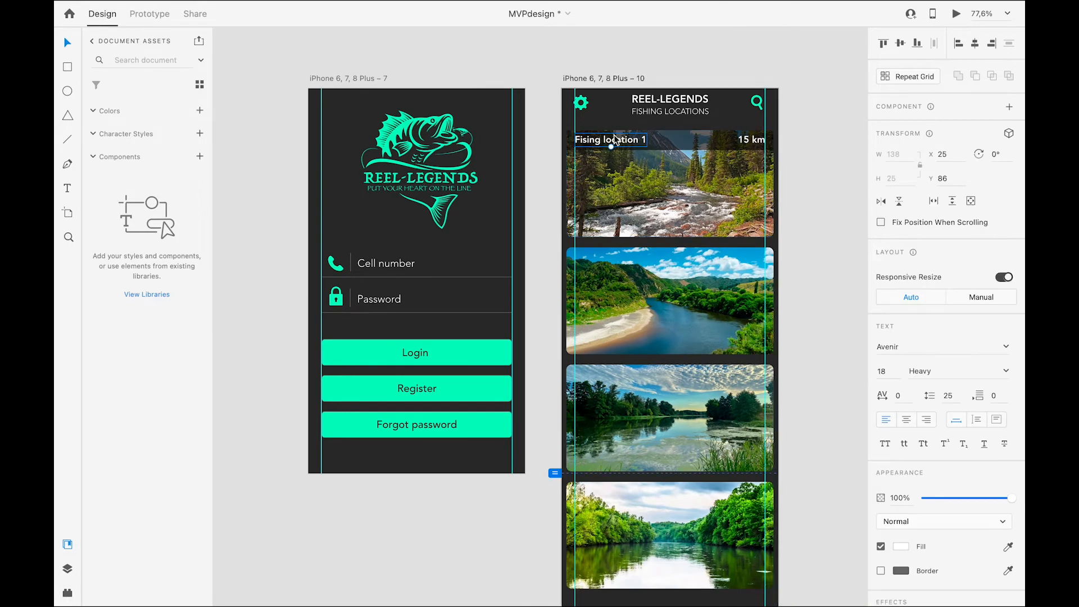
{"action": "left_click", "coordinate": [674, 142], "text": "shift"}
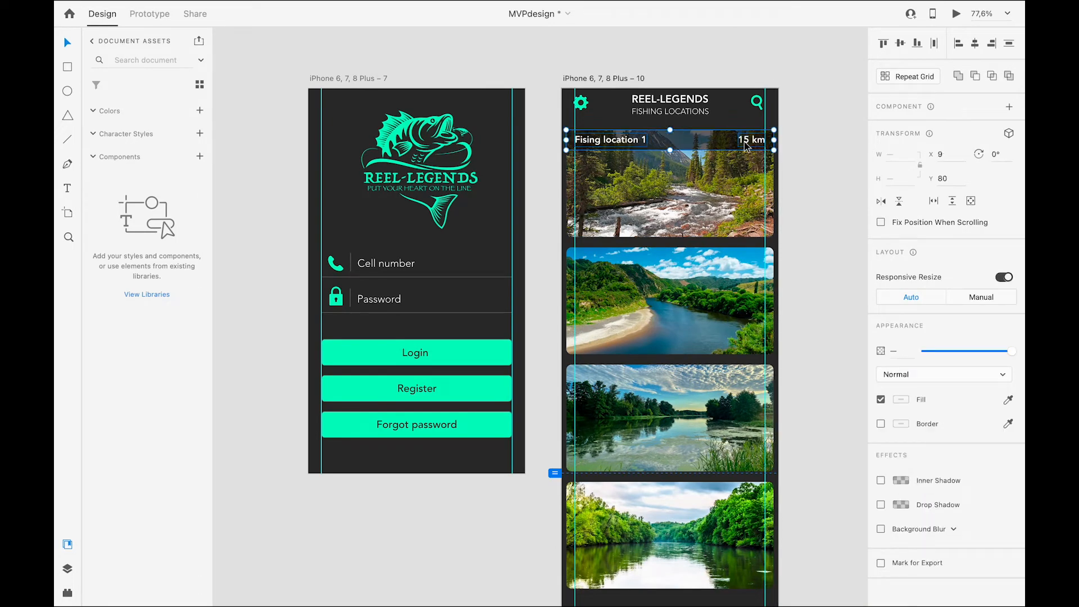
{"action": "key", "text": "6"}
{"action": "left_click_drag", "start_coordinate": [665, 140], "coordinate": [667, 258]}
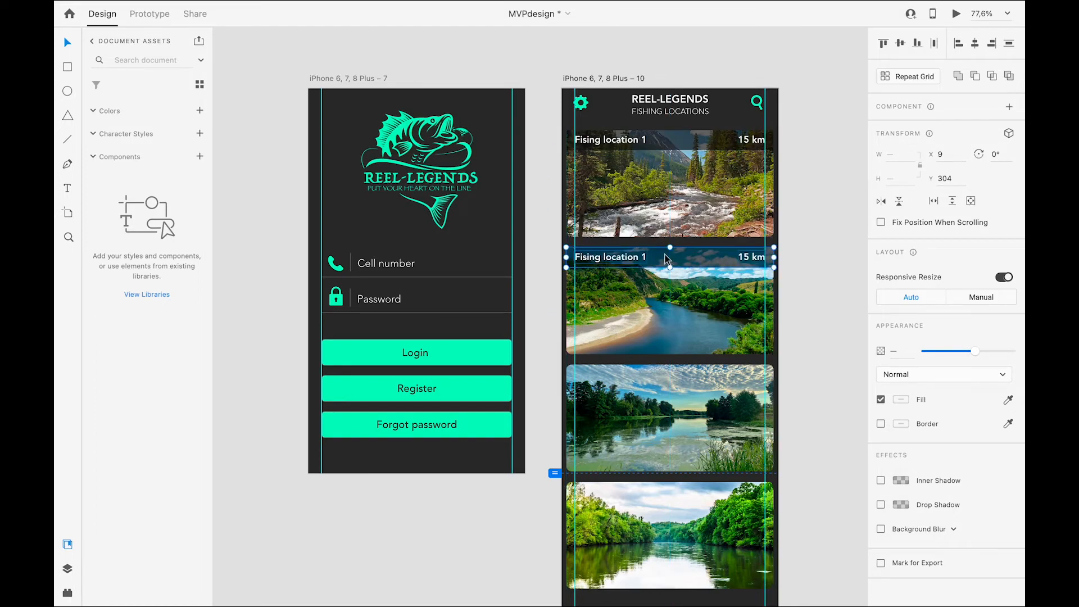
{"action": "left_click_drag", "start_coordinate": [661, 139], "coordinate": [663, 375]}
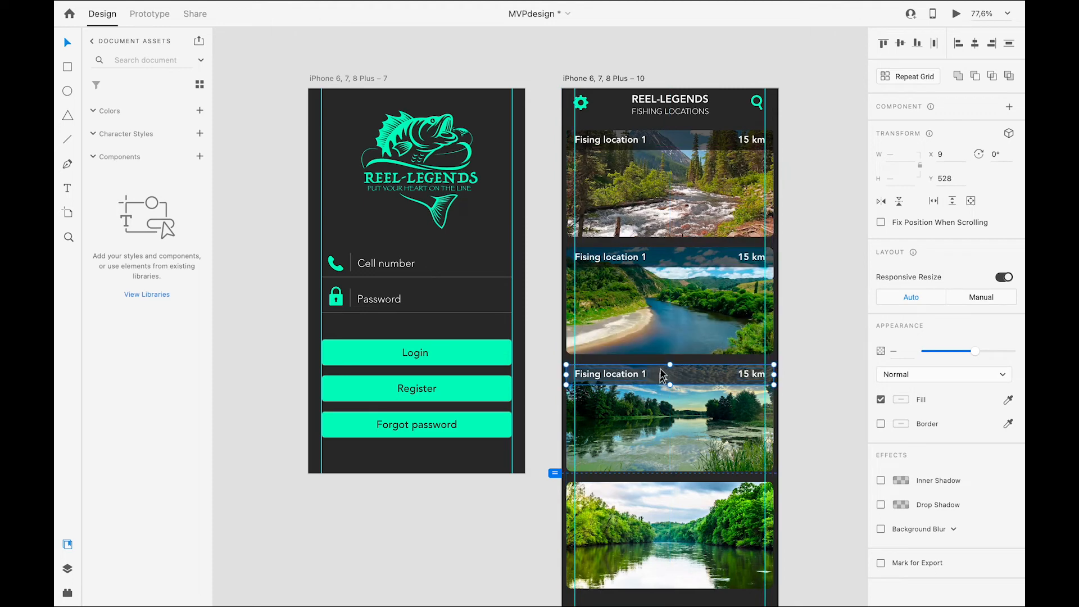
{"action": "left_click", "coordinate": [667, 137]}
{"action": "left_click_drag", "start_coordinate": [668, 138], "coordinate": [666, 489]}
{"action": "left_click", "coordinate": [795, 456]}
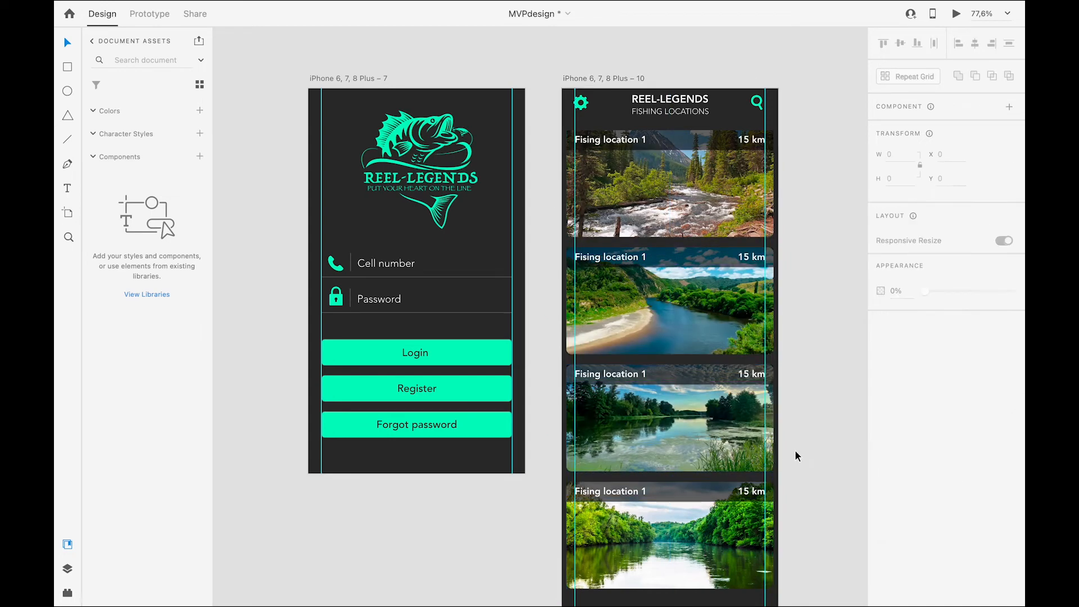
{"action": "scroll", "coordinate": [795, 452], "scroll_direction": "down", "scroll_amount": 4}
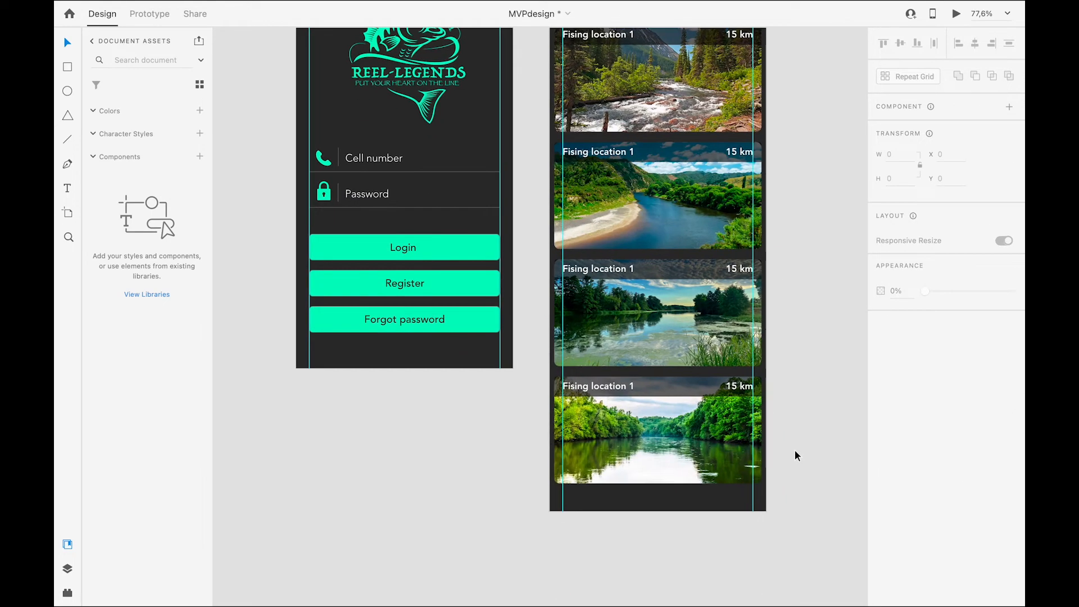
{"action": "scroll", "coordinate": [795, 450], "scroll_direction": "up", "scroll_amount": 2}
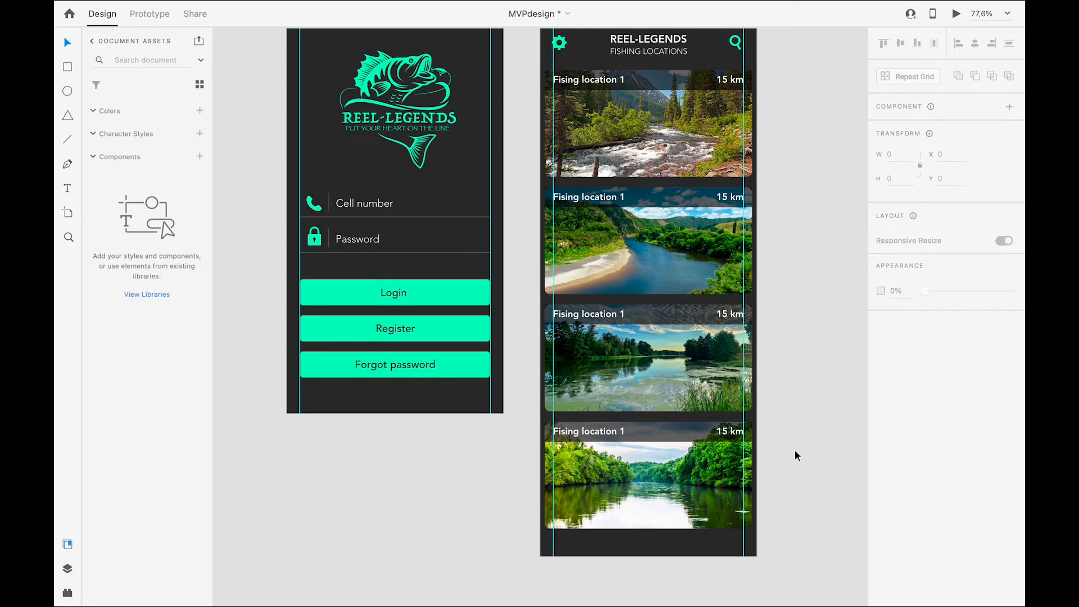
{"action": "scroll", "coordinate": [733, 244], "scroll_direction": "down", "scroll_amount": 2}
{"action": "scroll", "coordinate": [733, 244], "scroll_direction": "up", "scroll_amount": 3}
{"action": "scroll", "coordinate": [733, 244], "scroll_direction": "down", "scroll_amount": 2}
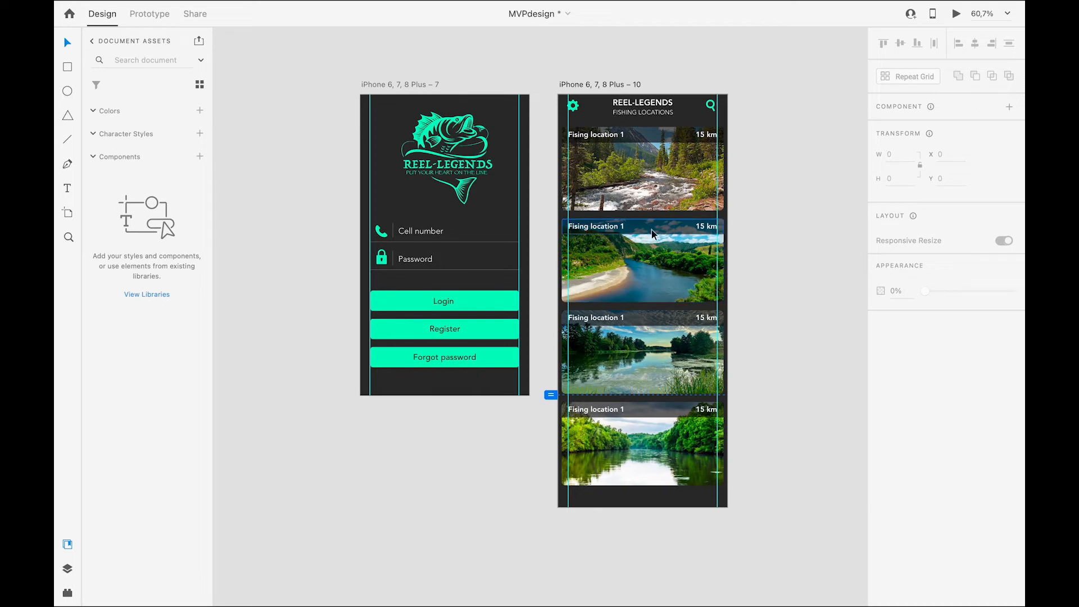
Step: Draw a white circle about 11 px in diameter near the first card's lower edge and remove its border
{"action": "scroll", "coordinate": [636, 210], "scroll_direction": "up", "scroll_amount": 3}
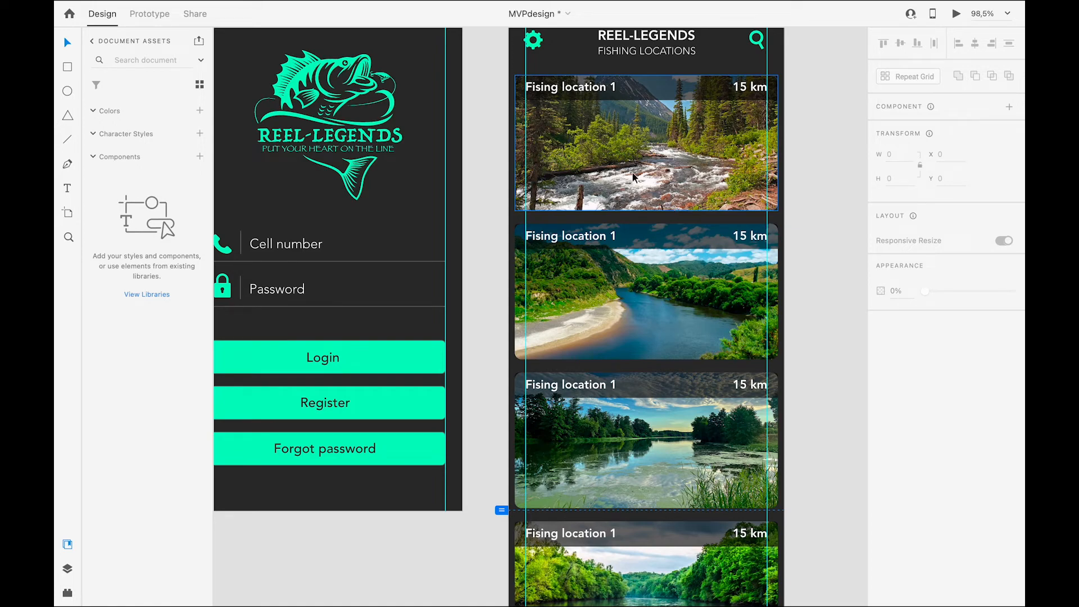
{"action": "scroll", "coordinate": [636, 199], "scroll_direction": "up", "scroll_amount": 4}
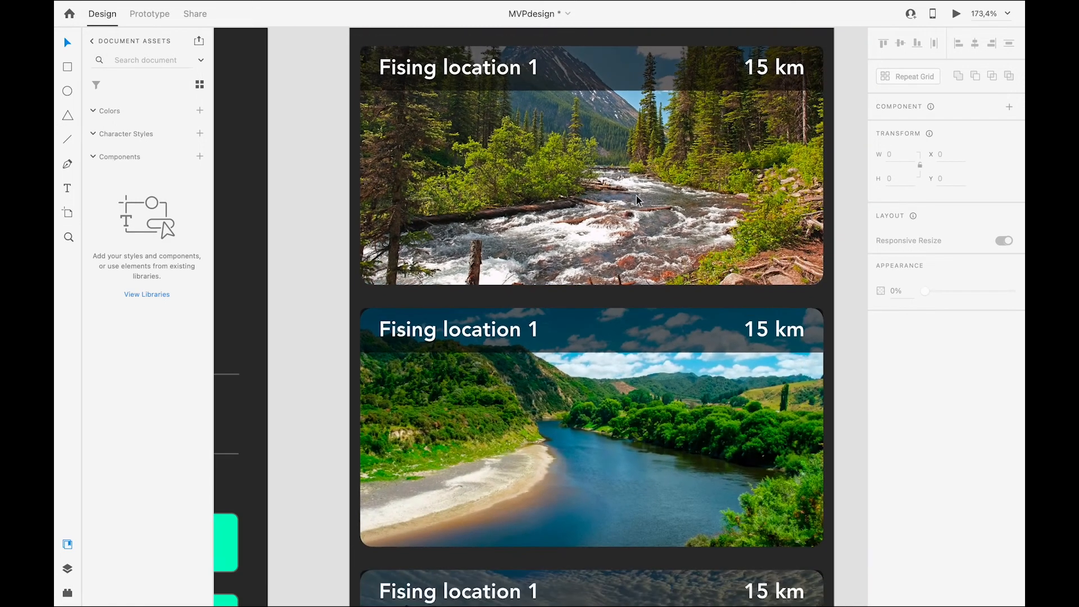
{"action": "left_click", "coordinate": [66, 93]}
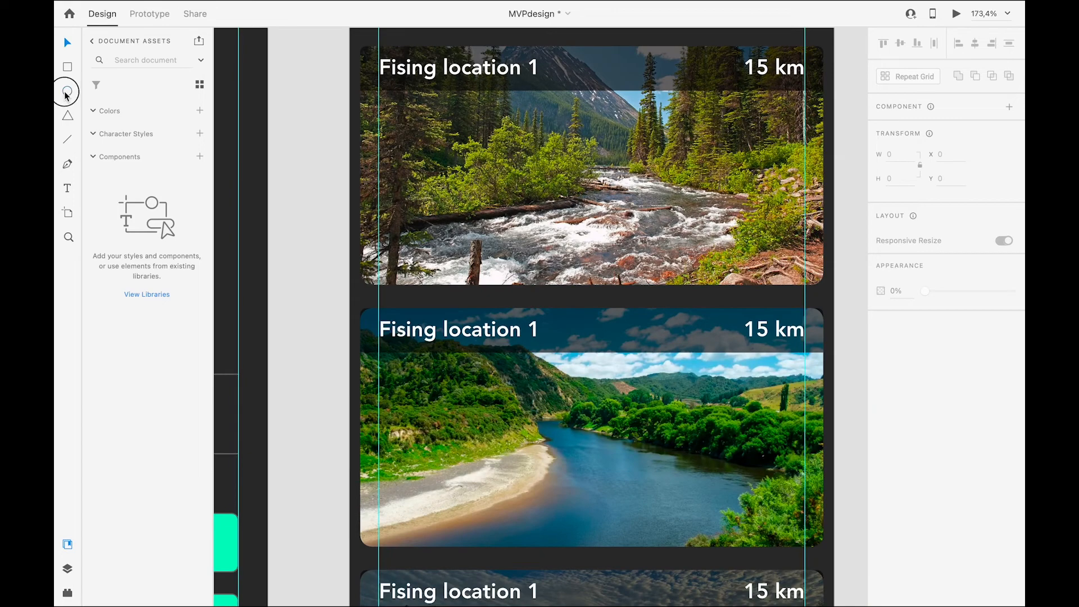
{"action": "scroll", "coordinate": [555, 266], "scroll_direction": "up", "scroll_amount": 1}
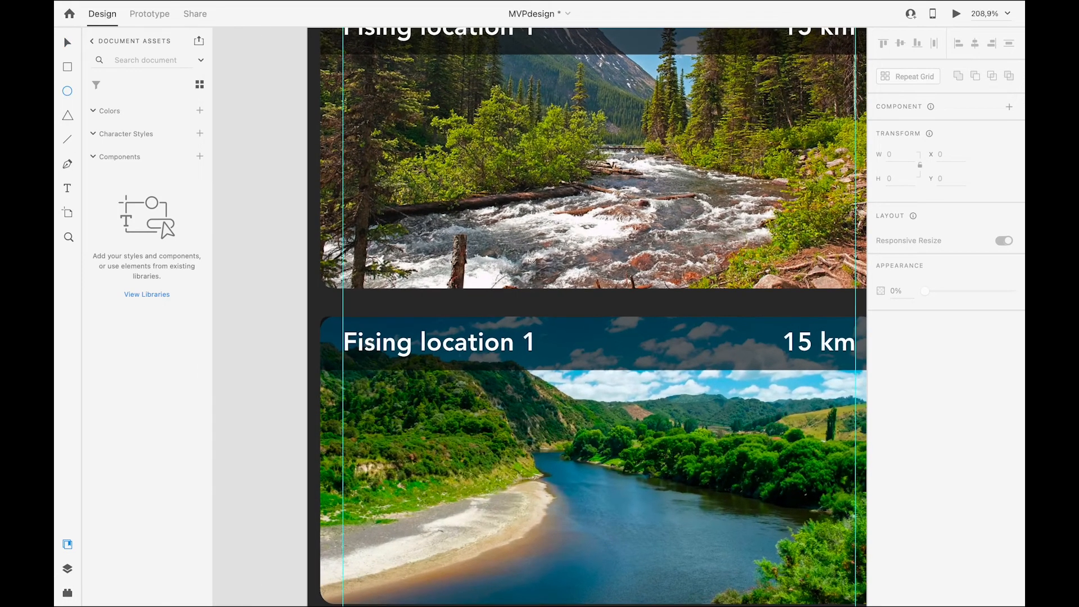
{"action": "left_click", "coordinate": [556, 272]}
{"action": "mouse_move", "coordinate": [557, 272]}
{"action": "left_mouse_down"}
{"action": "mouse_move", "coordinate": [576, 284]}
{"action": "mouse_move", "coordinate": [554, 277]}
{"action": "mouse_move", "coordinate": [564, 280]}
{"action": "left_mouse_up"}
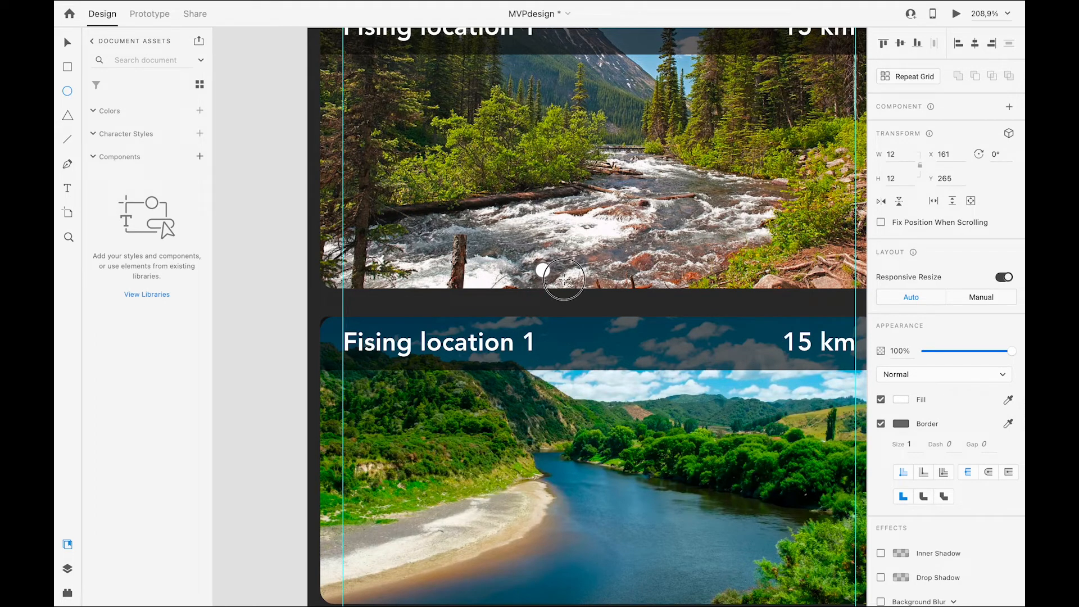
{"action": "mouse_move", "coordinate": [566, 282]}
{"action": "left_mouse_down"}
{"action": "mouse_move", "coordinate": [534, 327]}
{"action": "mouse_move", "coordinate": [485, 267]}
{"action": "mouse_move", "coordinate": [571, 163]}
{"action": "mouse_move", "coordinate": [594, 388]}
{"action": "mouse_move", "coordinate": [672, 340]}
{"action": "mouse_move", "coordinate": [579, 277]}
{"action": "left_mouse_up"}
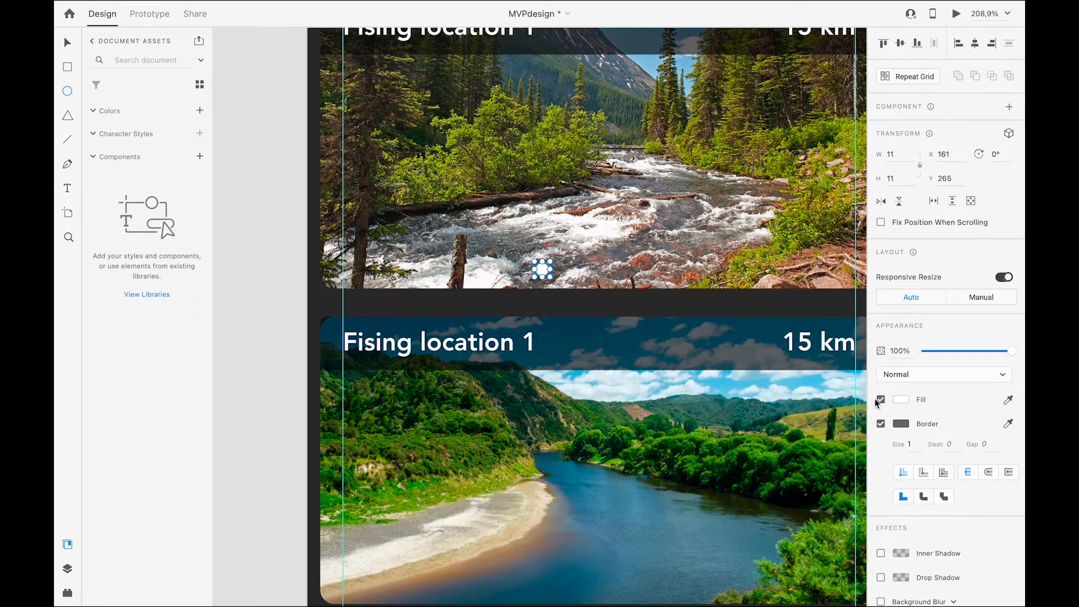
{"action": "left_click", "coordinate": [881, 425]}
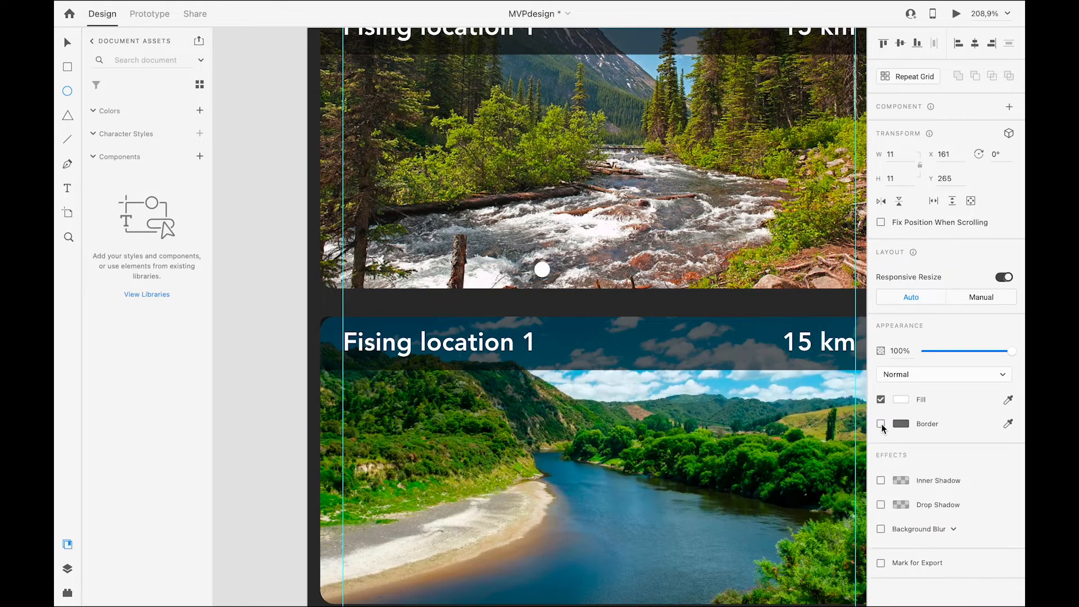
Step: Duplicate the white dot beside the original at X 177, keeping it on the same row
{"action": "scroll", "coordinate": [542, 270], "scroll_direction": "up", "scroll_amount": 3}
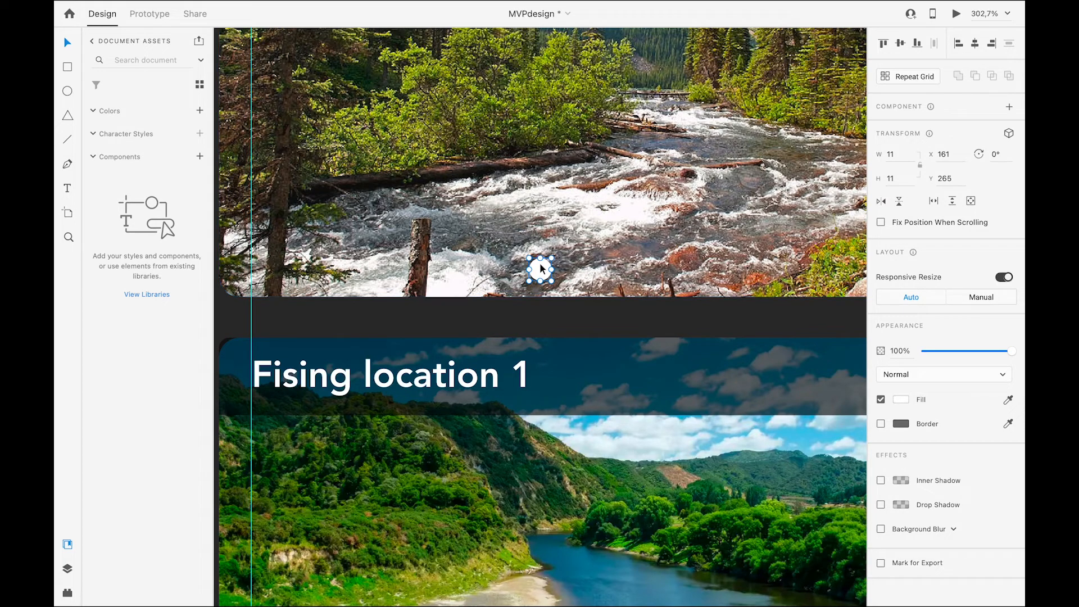
{"action": "left_click_drag", "start_coordinate": [541, 268], "coordinate": [573, 269]}
{"action": "scroll", "coordinate": [571, 266], "scroll_direction": "right", "scroll_amount": 2}
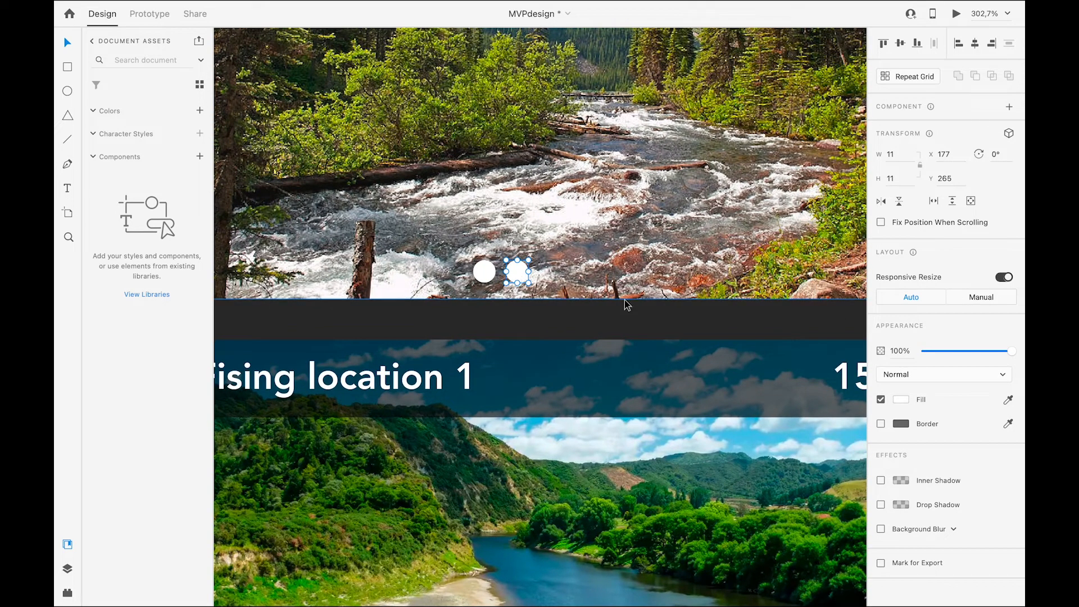
Step: Turn the second dot into a ring with no fill and a white #FFFFFF border of size 3
{"action": "left_click", "coordinate": [881, 424]}
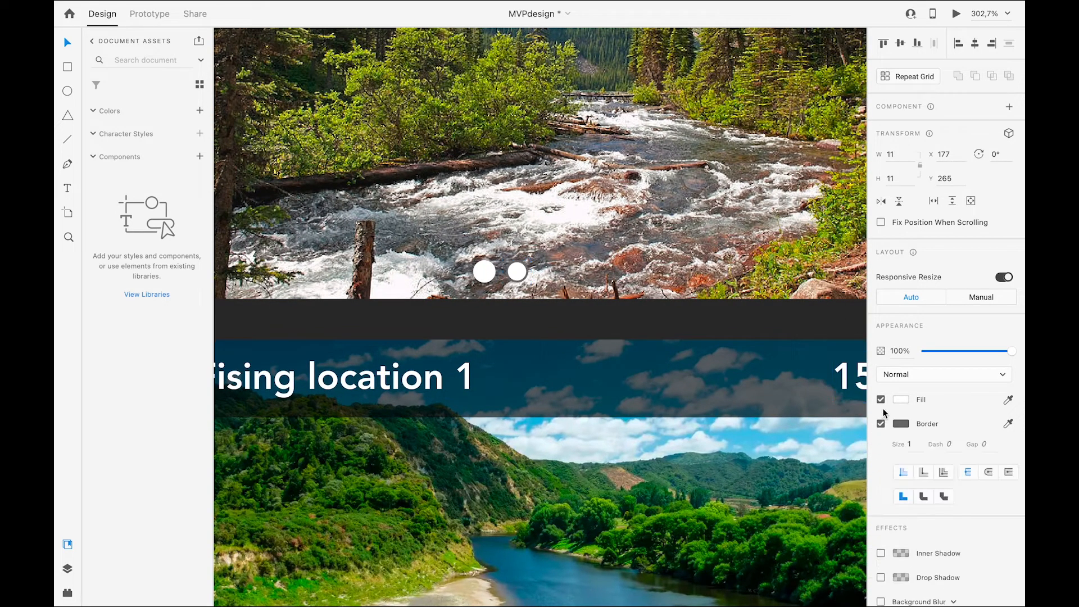
{"action": "left_click", "coordinate": [881, 400]}
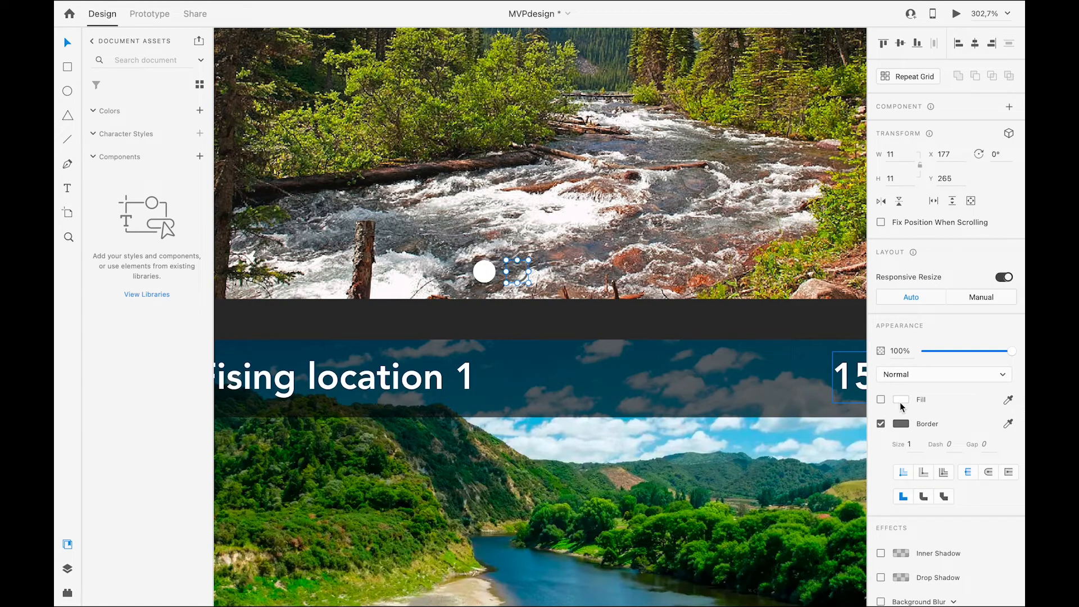
{"action": "left_click", "coordinate": [901, 424]}
{"action": "left_click_drag", "start_coordinate": [746, 402], "coordinate": [707, 296]}
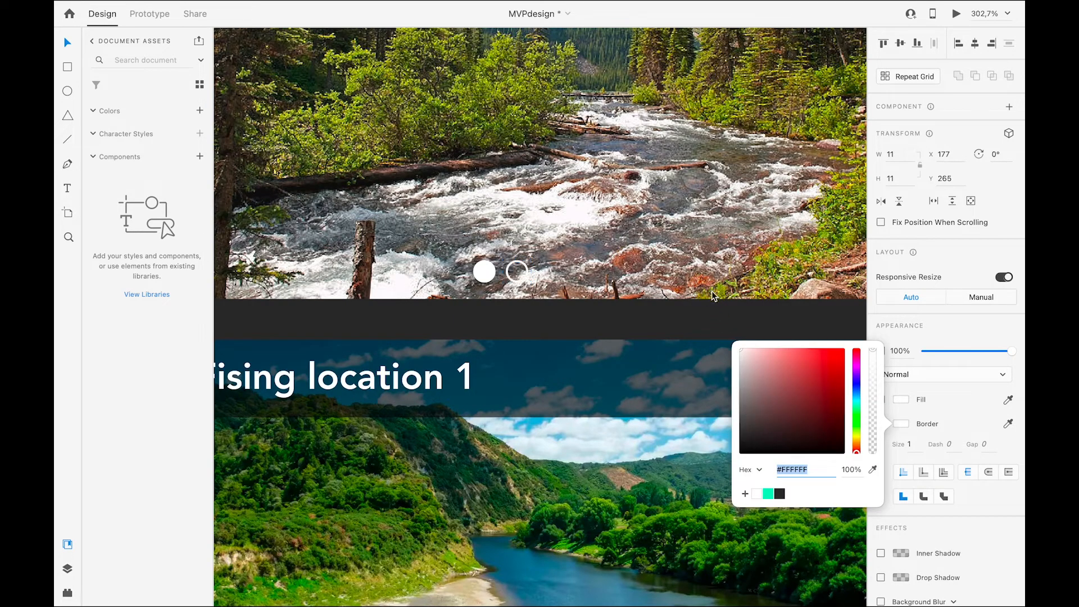
{"action": "left_click", "coordinate": [913, 444]}
{"action": "type", "text": "3"}
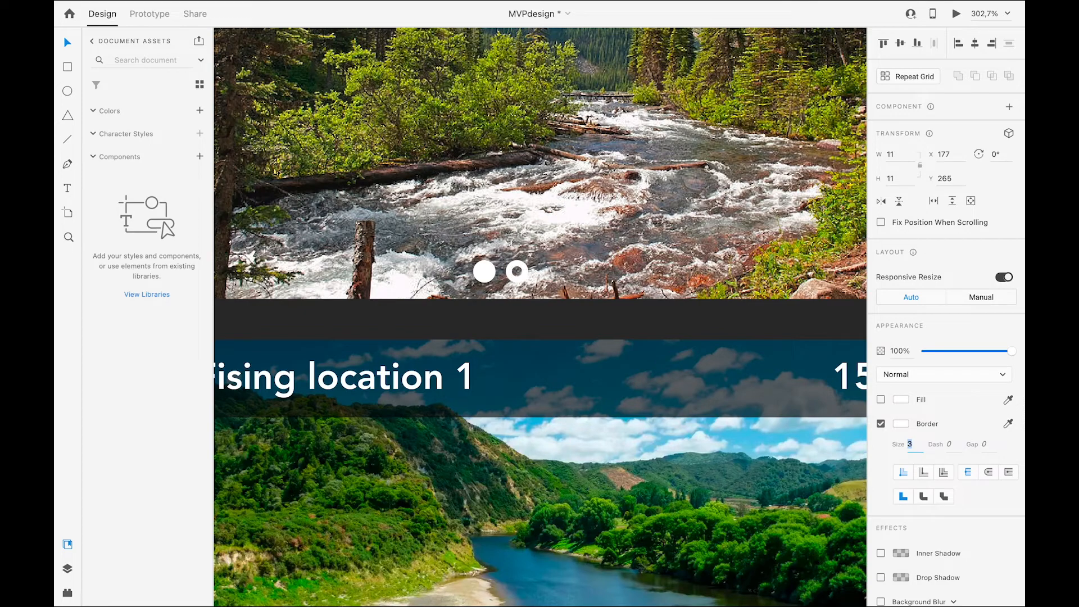
Step: Duplicate the ring three more times along the row at equal spacing, ending at X 225
{"action": "left_click", "coordinate": [524, 209]}
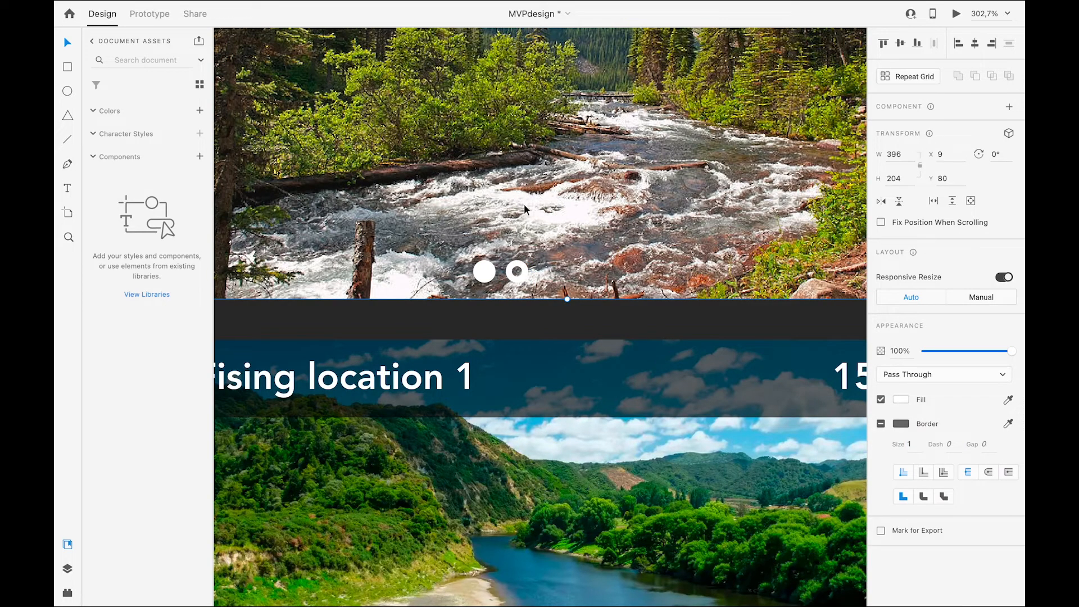
{"action": "left_click", "coordinate": [513, 271]}
{"action": "left_click_drag", "start_coordinate": [511, 272], "coordinate": [609, 272]}
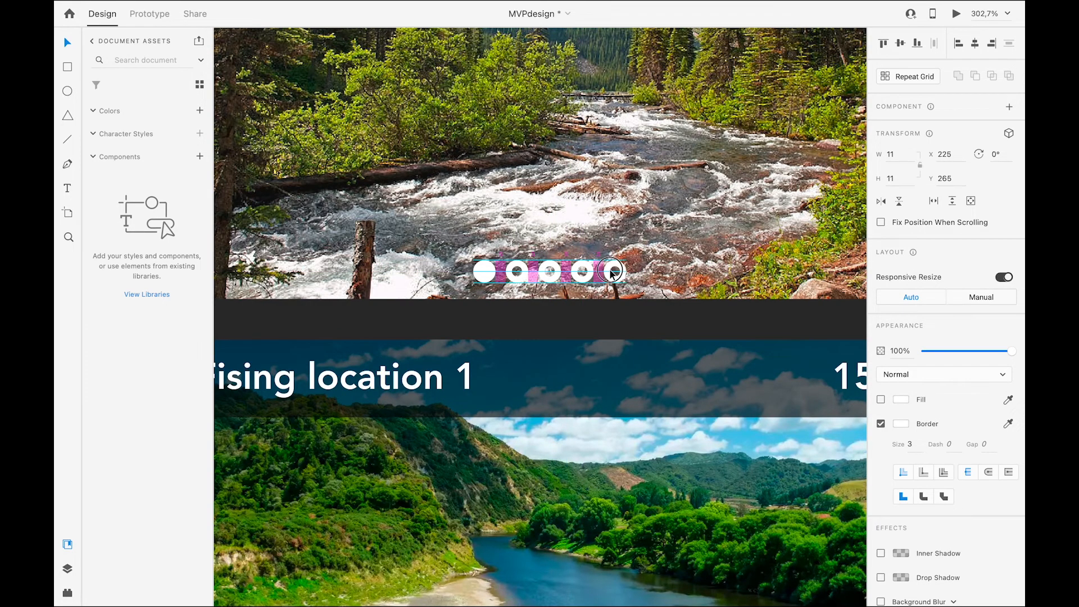
Step: Select the filled dot and all four rings and add a drop shadow to them
{"action": "scroll", "coordinate": [610, 273], "scroll_direction": "down", "scroll_amount": 5}
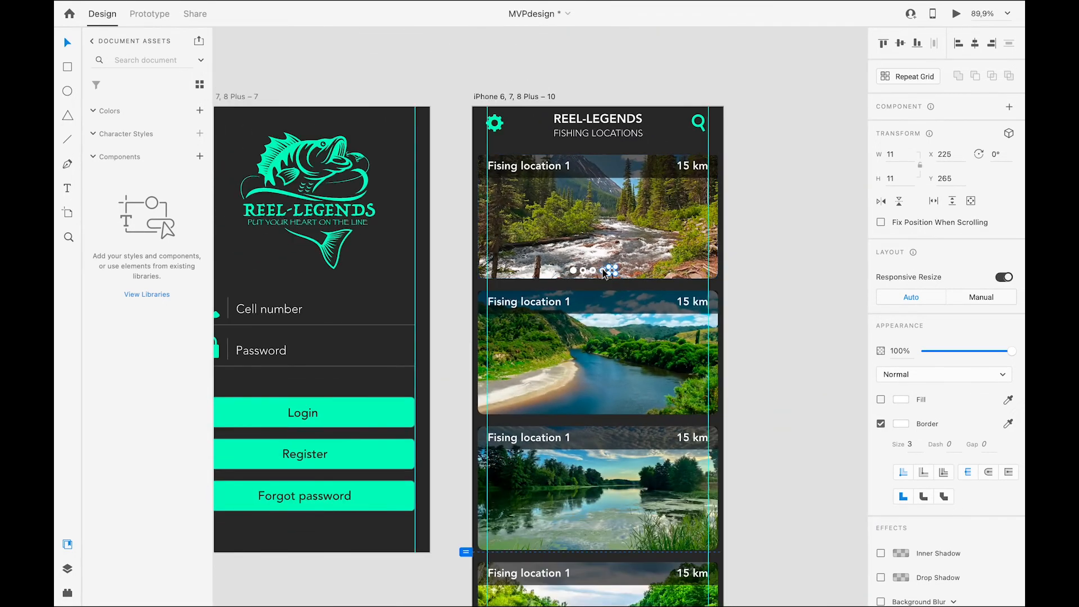
{"action": "scroll", "coordinate": [573, 272], "scroll_direction": "up", "scroll_amount": 4}
{"action": "scroll", "coordinate": [546, 274], "scroll_direction": "down", "scroll_amount": 4}
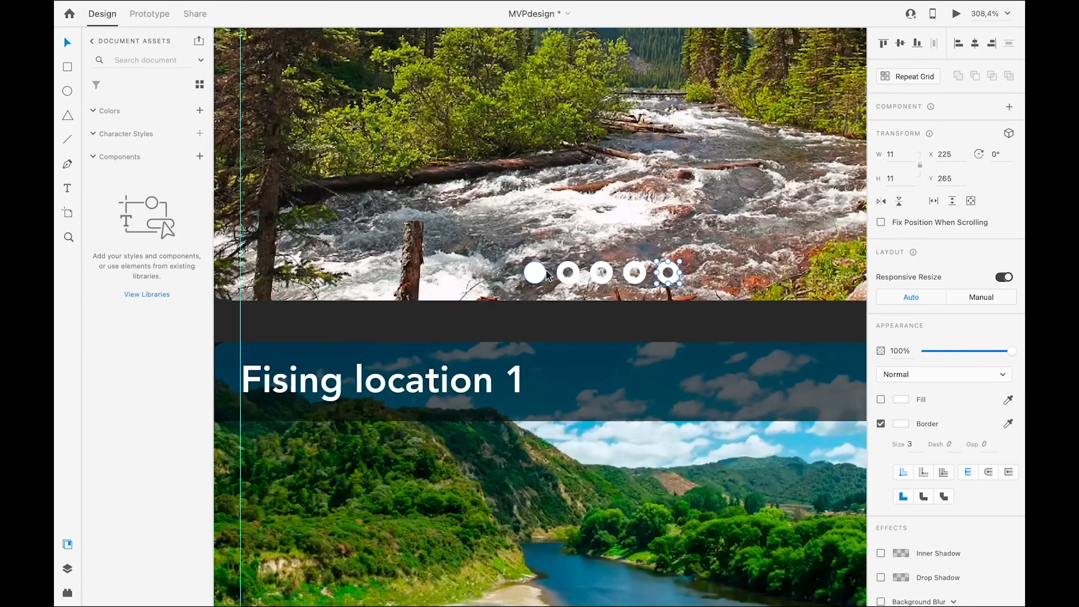
{"action": "scroll", "coordinate": [546, 274], "scroll_direction": "up", "scroll_amount": 3}
{"action": "scroll", "coordinate": [547, 274], "scroll_direction": "up", "scroll_amount": 3}
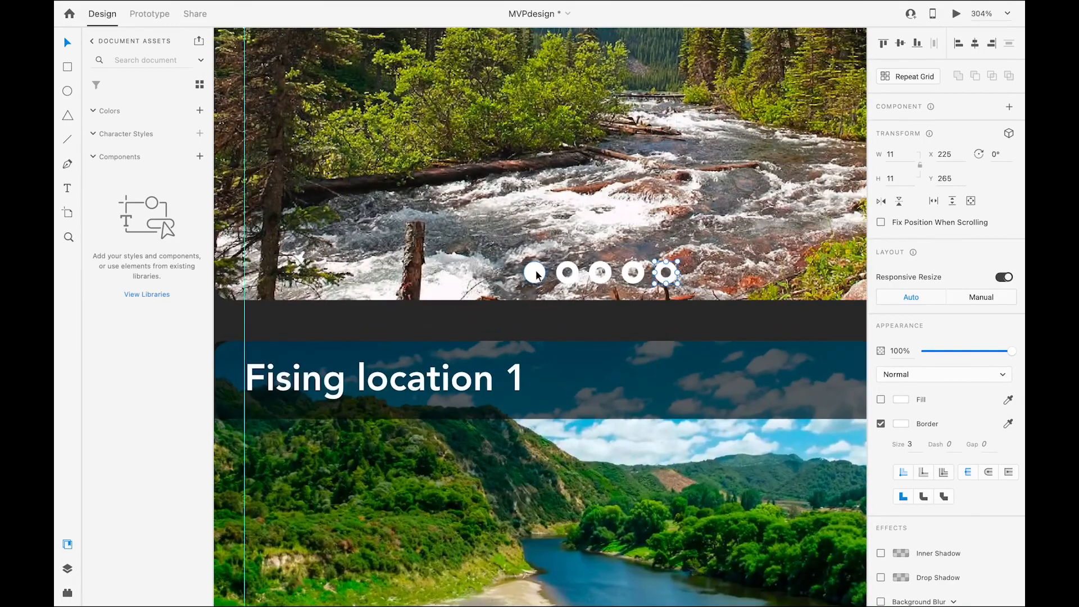
{"action": "left_click", "coordinate": [537, 274]}
{"action": "left_click", "coordinate": [568, 276], "text": "shift"}
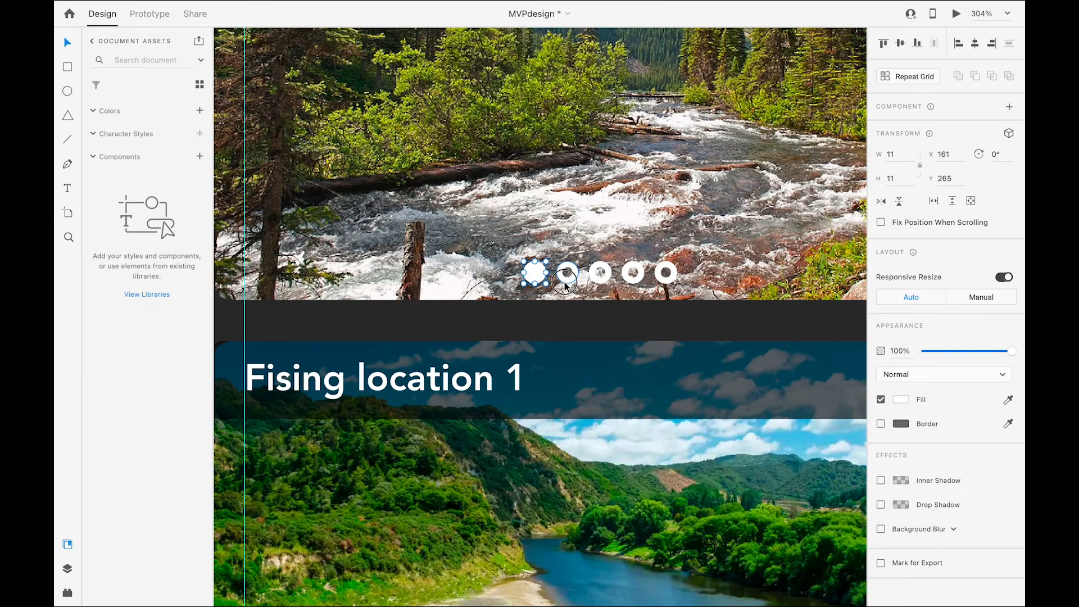
{"action": "left_click", "coordinate": [601, 281], "text": "shift"}
{"action": "left_click", "coordinate": [636, 282], "text": "shift"}
{"action": "left_click", "coordinate": [662, 276], "text": "shift"}
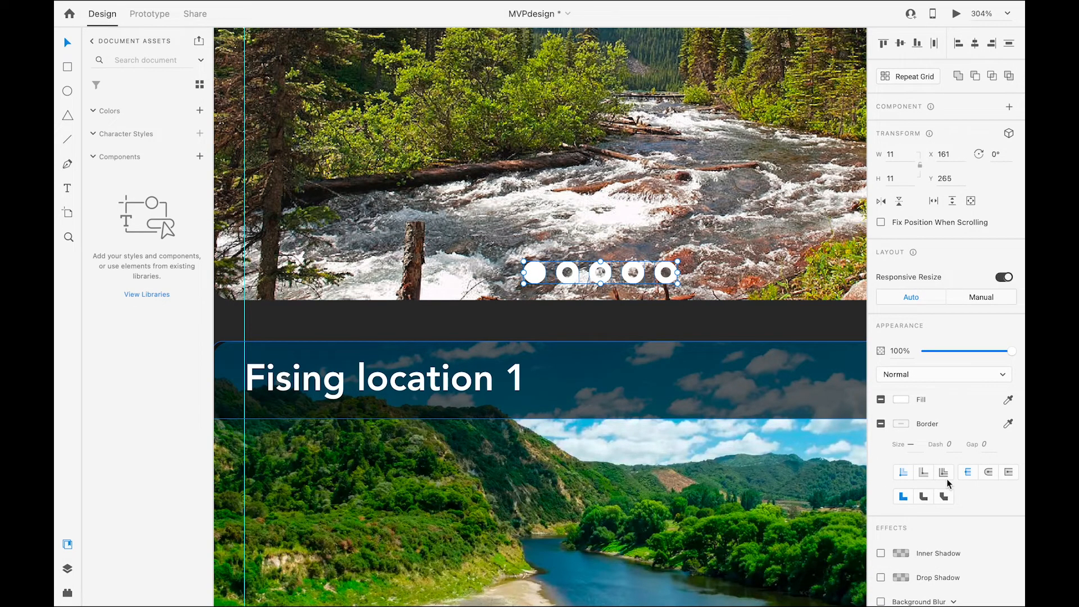
{"action": "left_click", "coordinate": [880, 575]}
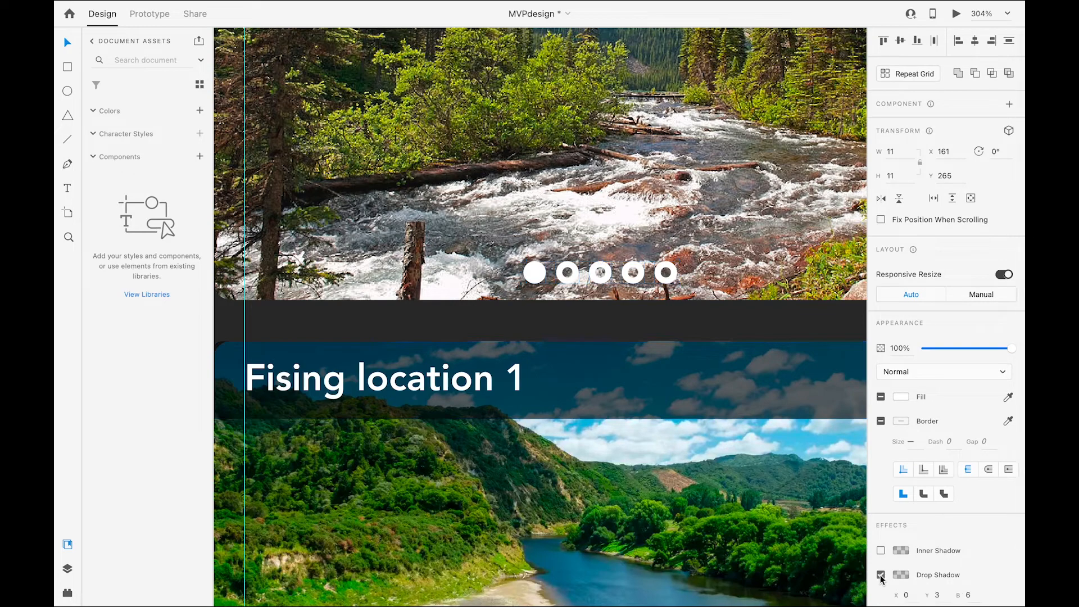
Step: Set the dots' drop shadow to black #000000 at 100% opacity with a Y offset of 1
{"action": "left_click", "coordinate": [900, 574]}
{"action": "left_click_drag", "start_coordinate": [780, 534], "coordinate": [730, 555]}
{"action": "left_click_drag", "start_coordinate": [873, 528], "coordinate": [874, 440]}
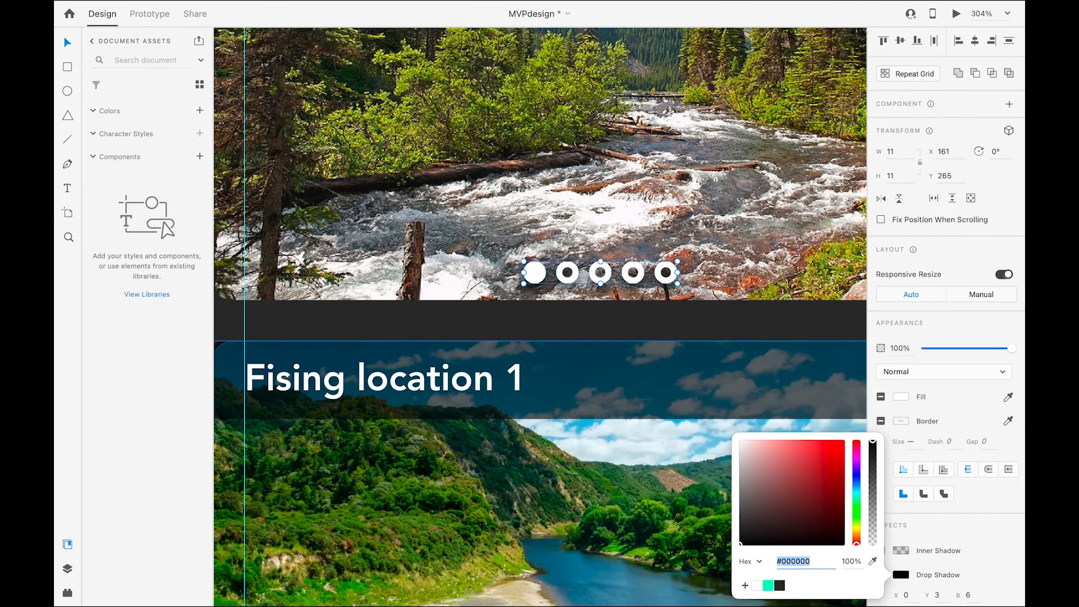
{"action": "left_click", "coordinate": [937, 596]}
{"action": "type", "text": "1"}
{"action": "scroll", "coordinate": [642, 245], "scroll_direction": "down", "scroll_amount": 5}
{"action": "scroll", "coordinate": [642, 245], "scroll_direction": "down", "scroll_amount": 5}
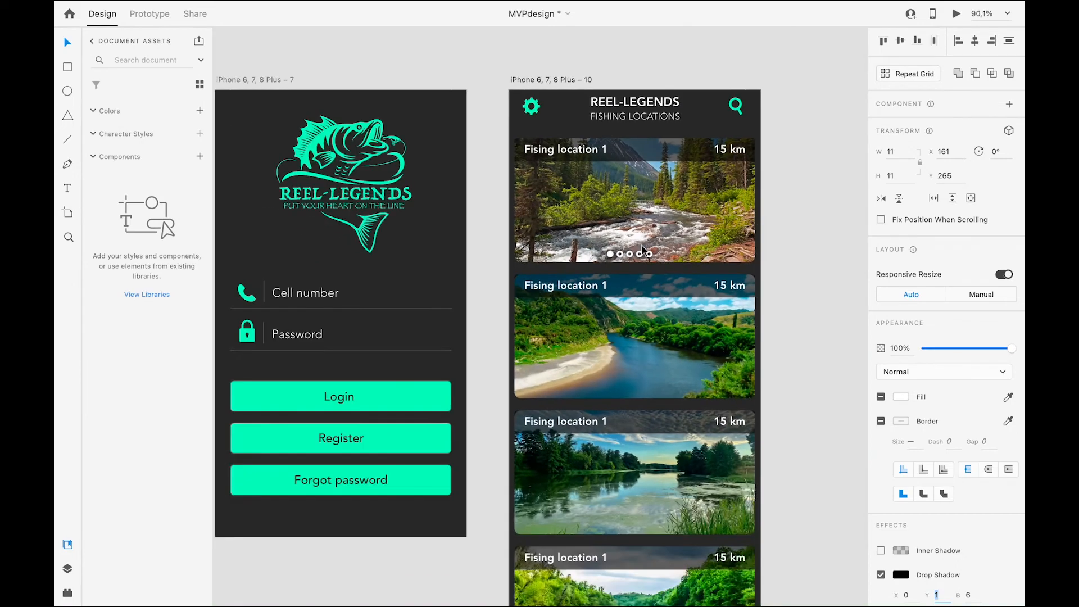
{"action": "left_click", "coordinate": [788, 245]}
Step: Group the filled dot and the four rings on the first card into one page indicator
{"action": "scroll", "coordinate": [681, 269], "scroll_direction": "up", "scroll_amount": 5}
{"action": "scroll", "coordinate": [682, 268], "scroll_direction": "up", "scroll_amount": 3}
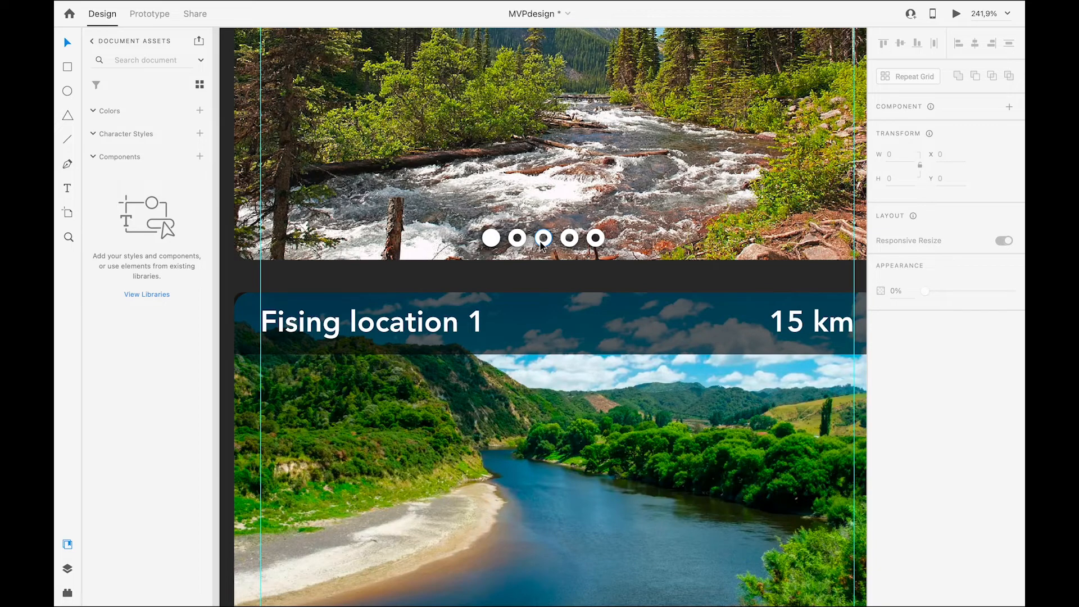
{"action": "scroll", "coordinate": [541, 245], "scroll_direction": "down", "scroll_amount": 4}
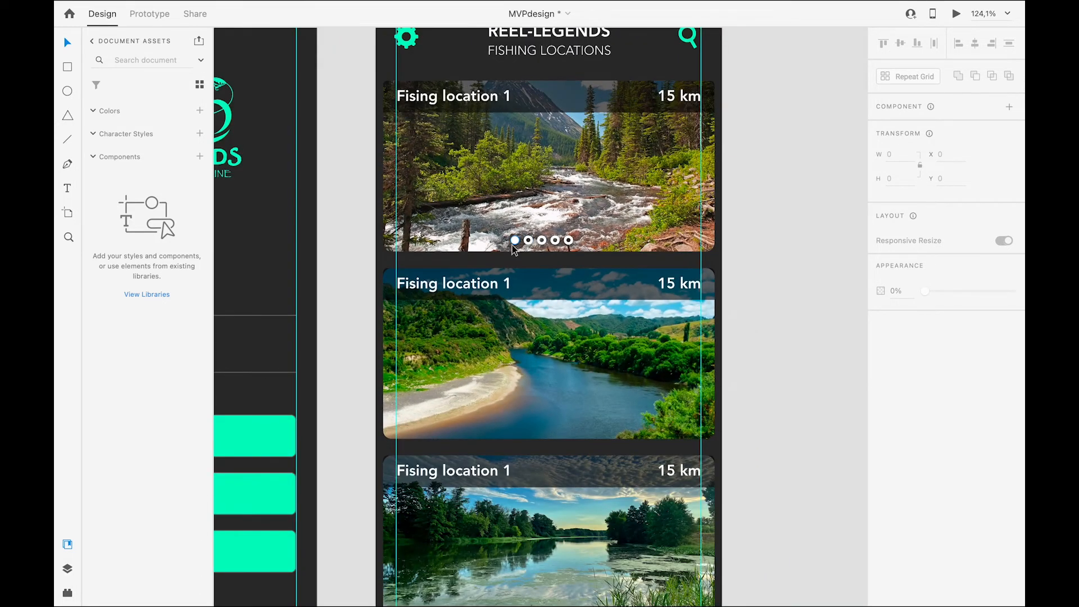
{"action": "left_click", "coordinate": [515, 241]}
{"action": "left_click", "coordinate": [529, 241], "text": "shift"}
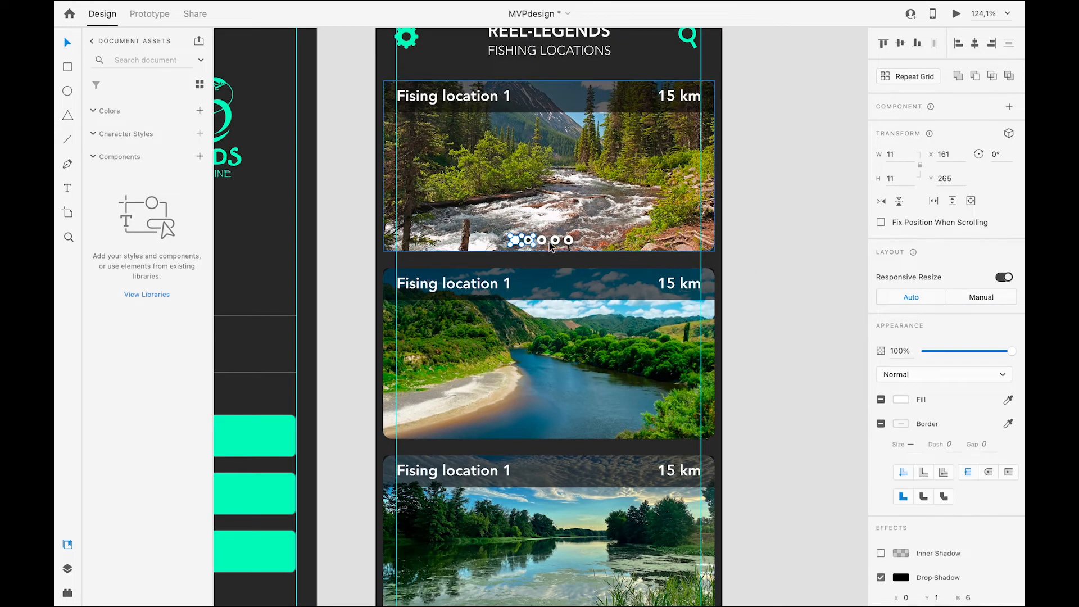
{"action": "left_click", "coordinate": [542, 242], "text": "shift"}
{"action": "left_click", "coordinate": [555, 241], "text": "shift"}
{"action": "left_click", "coordinate": [568, 242], "text": "shift"}
{"action": "key", "text": "ctrl+g"}
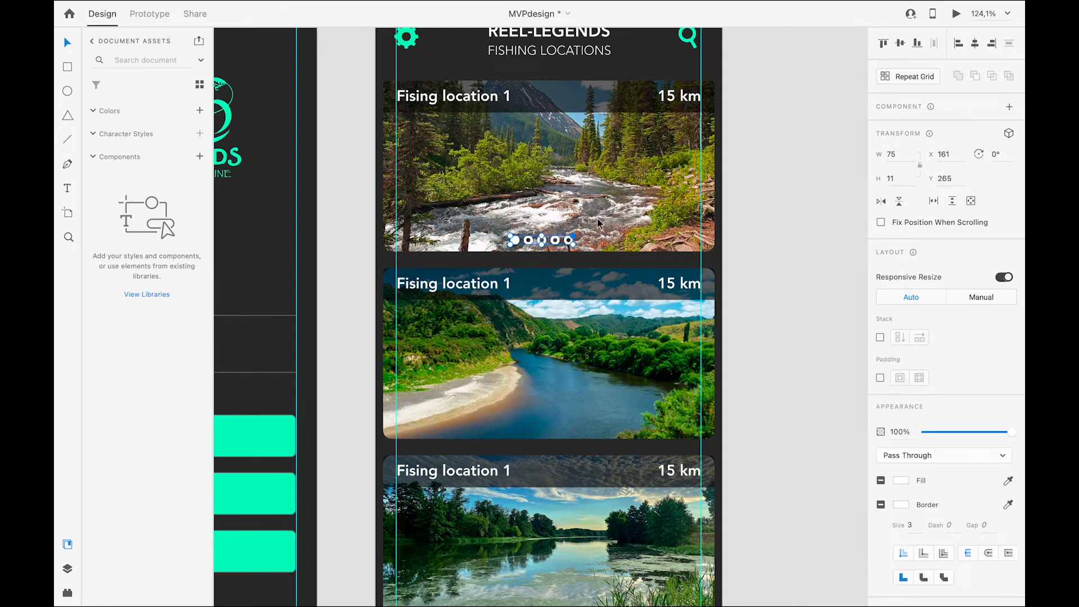
Step: Centre the page indicator group horizontally on the first card's photo
{"action": "left_click", "coordinate": [617, 205]}
{"action": "left_click", "coordinate": [980, 44]}
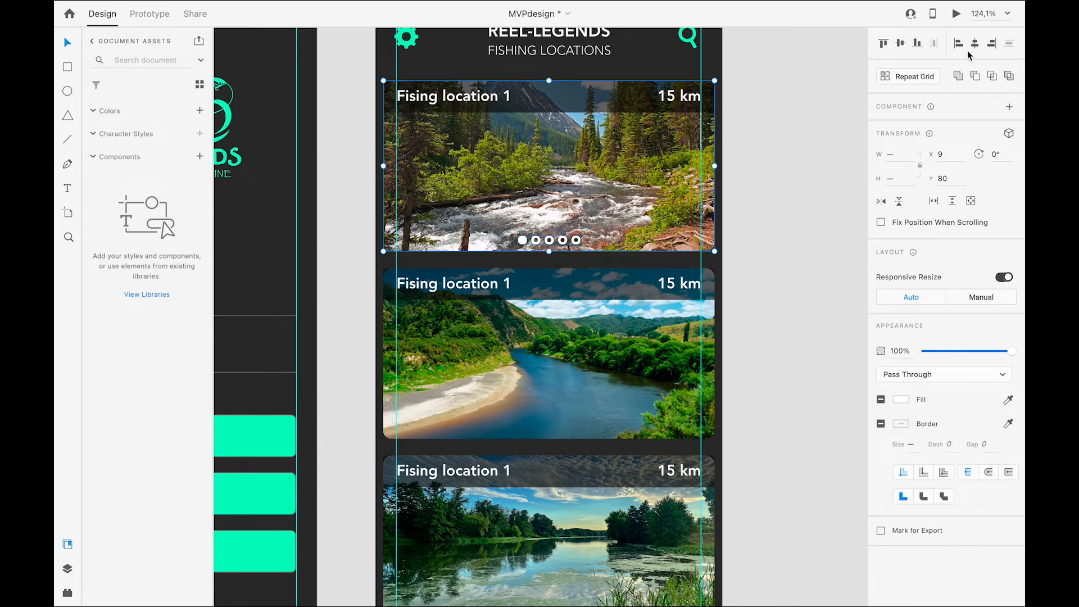
{"action": "left_click", "coordinate": [808, 196]}
Step: Duplicate the page indicator group onto the lower edge of the second card, the third at Y 713, and the fourth at Y 937
{"action": "left_click", "coordinate": [524, 244]}
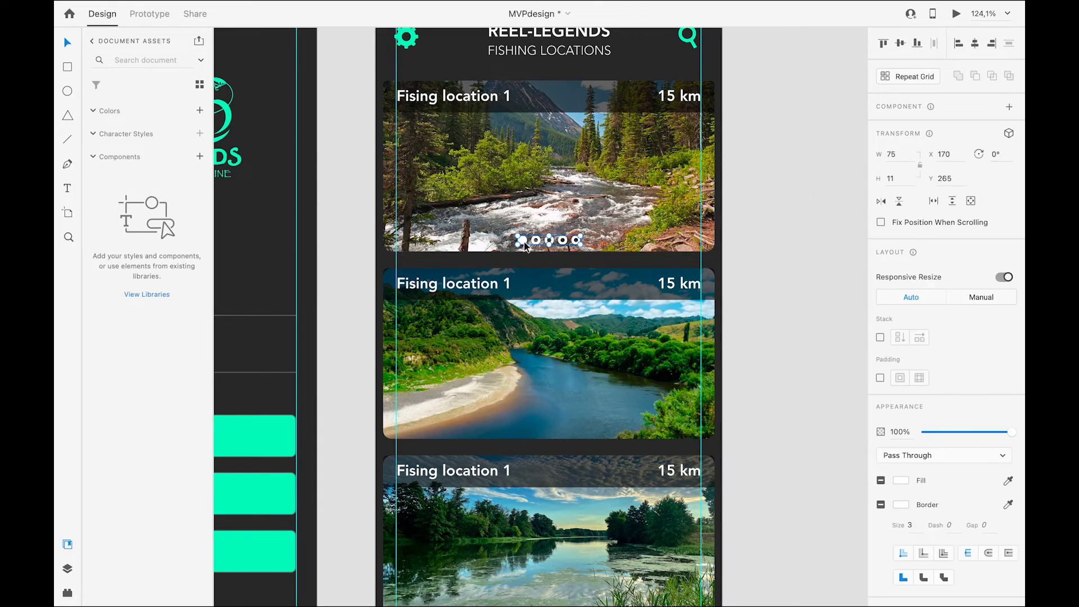
{"action": "left_click_drag", "start_coordinate": [524, 243], "coordinate": [523, 428]}
{"action": "scroll", "coordinate": [521, 257], "scroll_direction": "down", "scroll_amount": 3}
{"action": "left_click", "coordinate": [514, 89]}
{"action": "left_click_drag", "start_coordinate": [514, 89], "coordinate": [518, 466]}
{"action": "scroll", "coordinate": [517, 463], "scroll_direction": "down", "scroll_amount": 3}
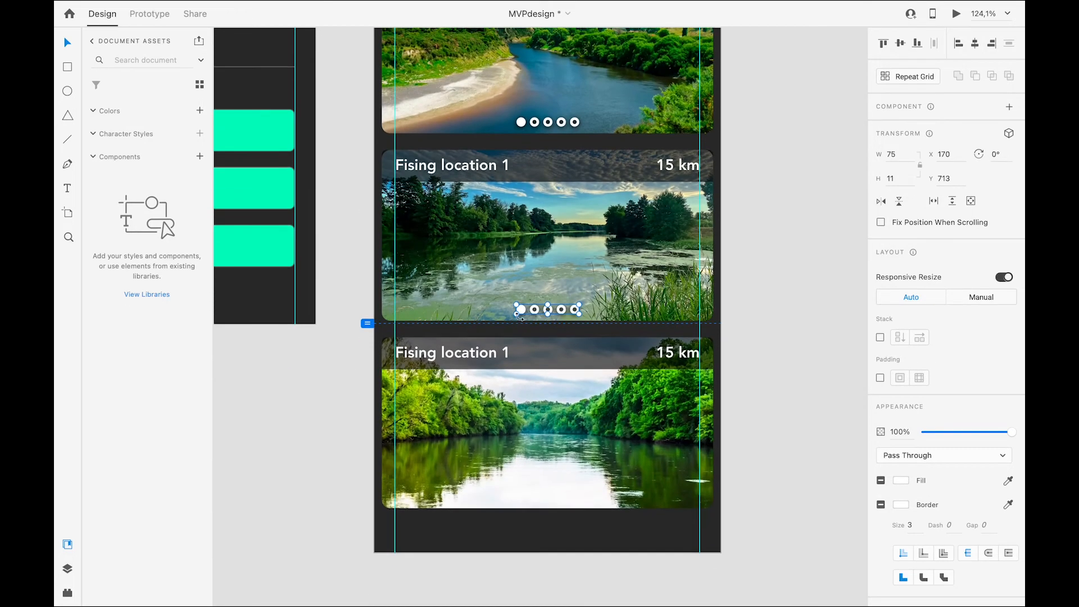
{"action": "left_click_drag", "start_coordinate": [521, 308], "coordinate": [528, 498]}
{"action": "left_click", "coordinate": [523, 498]}
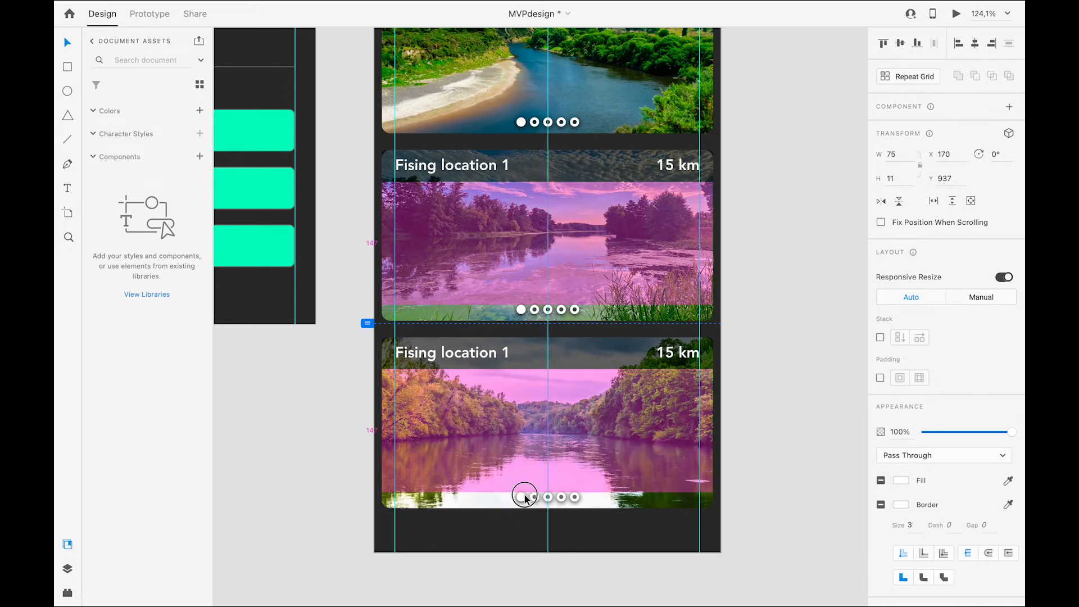
{"action": "left_click", "coordinate": [793, 426]}
Step: Examine the location cards and their page indicators alongside the login screen
{"action": "key", "text": "ctrl+0"}
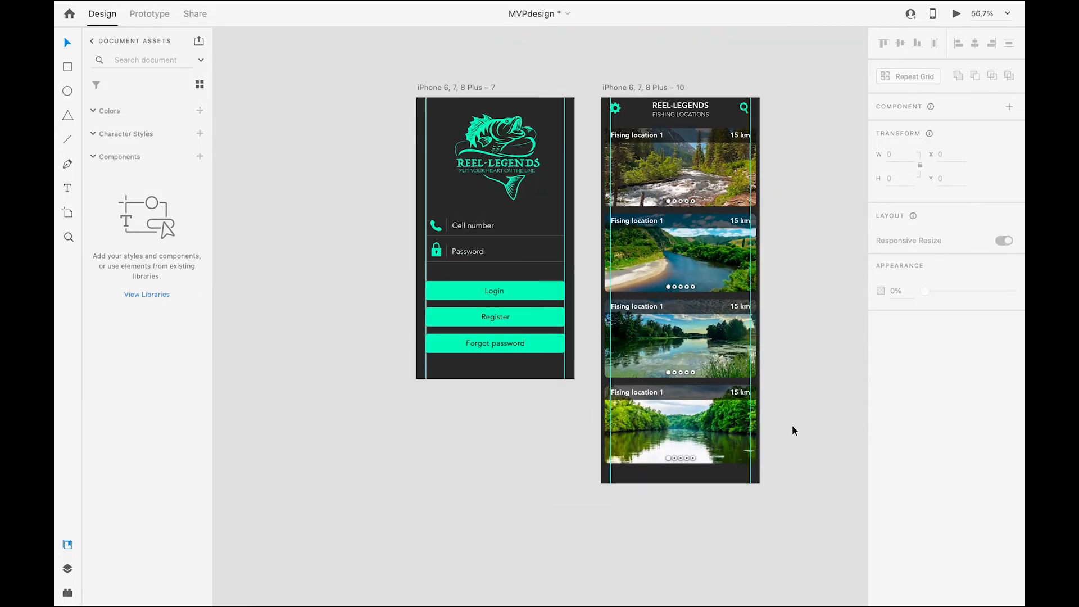
{"action": "scroll", "coordinate": [792, 431], "scroll_direction": "down", "scroll_amount": 2}
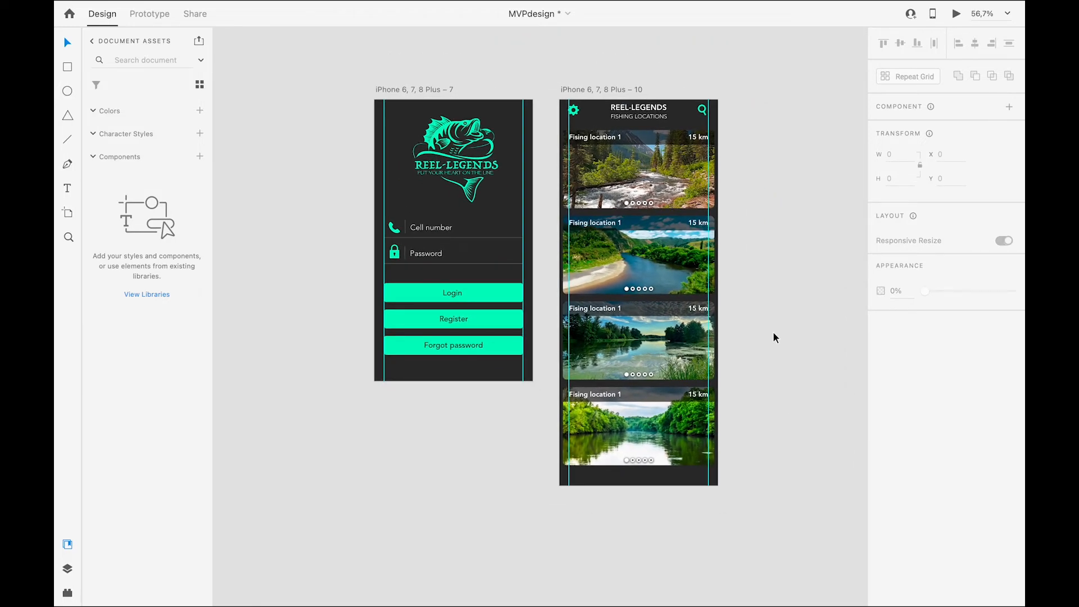
{"action": "scroll", "coordinate": [773, 338], "scroll_direction": "up", "scroll_amount": 5}
{"action": "scroll", "coordinate": [773, 337], "scroll_direction": "up", "scroll_amount": 1}
{"action": "scroll", "coordinate": [773, 337], "scroll_direction": "up", "scroll_amount": 2}
{"action": "scroll", "coordinate": [774, 337], "scroll_direction": "left", "scroll_amount": 1}
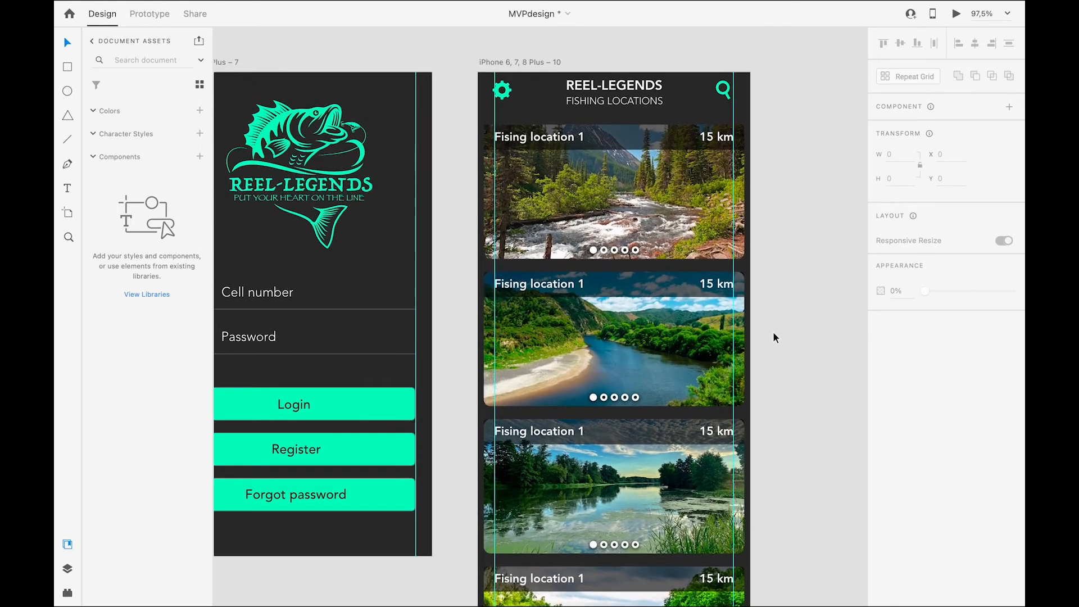
{"action": "scroll", "coordinate": [773, 337], "scroll_direction": "down", "scroll_amount": 1}
{"action": "scroll", "coordinate": [773, 337], "scroll_direction": "left", "scroll_amount": 1}
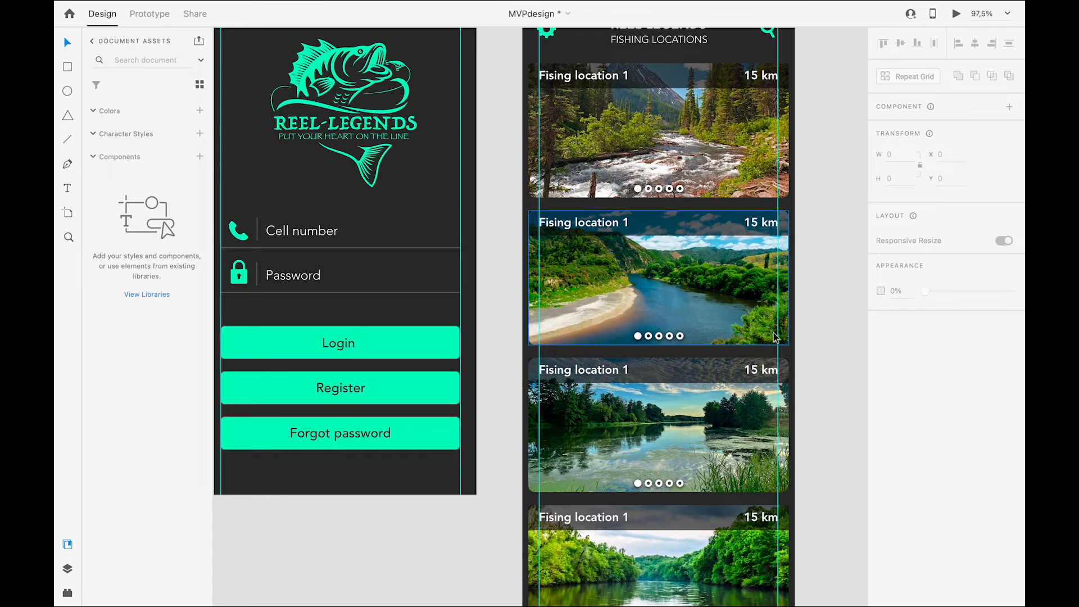
Step: Change the second card's location label to "Fising location 2" and its distance to "20 km"
{"action": "key", "text": "ctrl+0"}
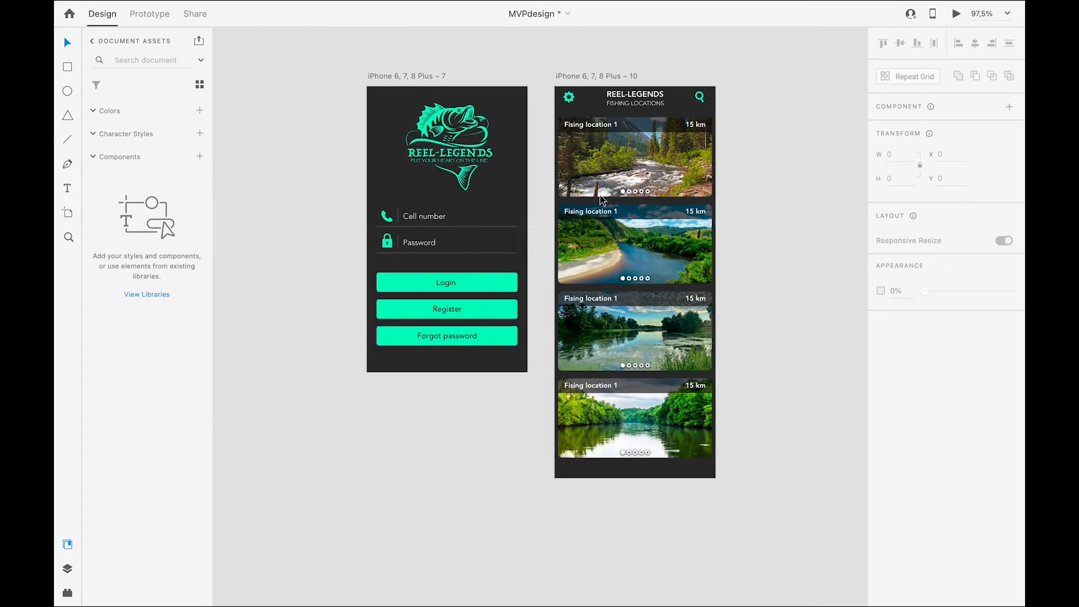
{"action": "double_click", "coordinate": [609, 211]}
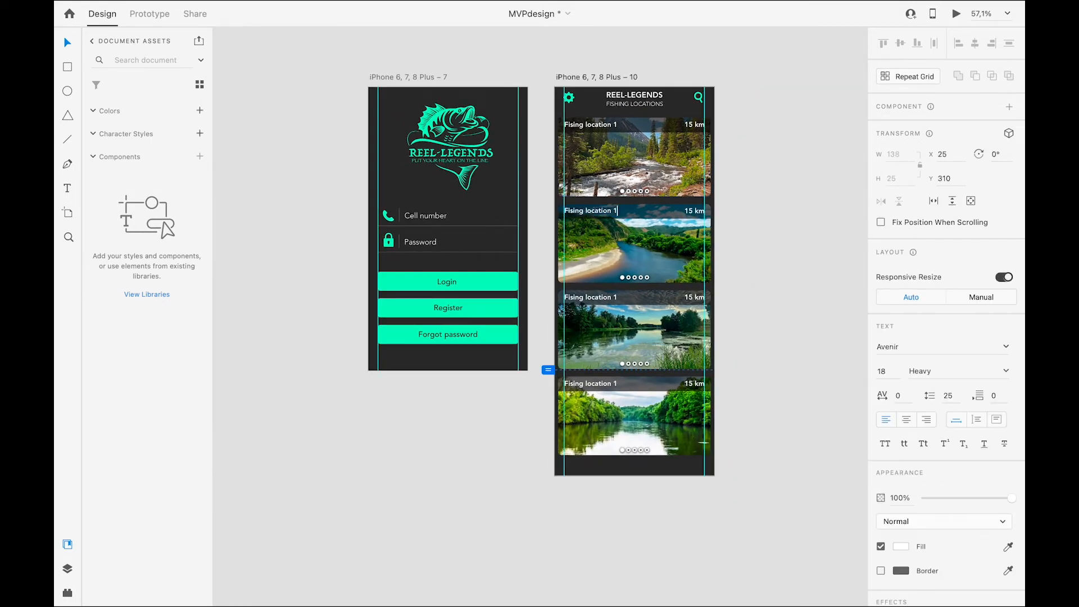
{"action": "double_click", "coordinate": [680, 211]}
{"action": "key", "text": "BackSpace"}
{"action": "key", "text": "BackSpace"}
{"action": "key", "text": "BackSpace"}
{"action": "key", "text": "BackSpace"}
{"action": "key", "text": "BackSpace"}
{"action": "type", "text": "20 km"}
{"action": "key", "text": "Escape"}
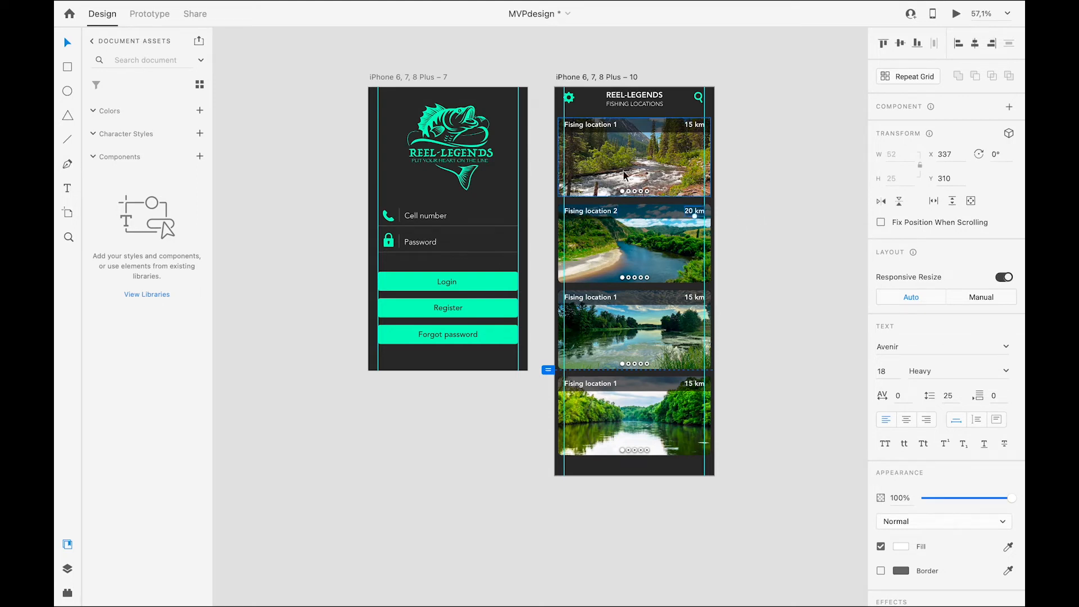
{"action": "scroll", "coordinate": [774, 355], "scroll_direction": "up", "scroll_amount": 5}
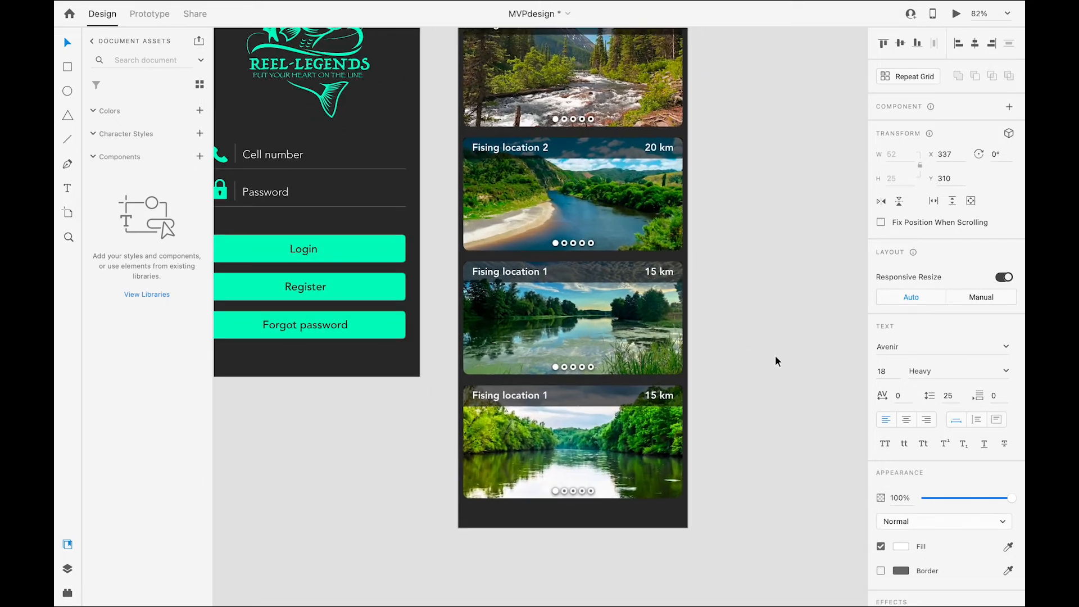
{"action": "scroll", "coordinate": [774, 355], "scroll_direction": "up", "scroll_amount": 2}
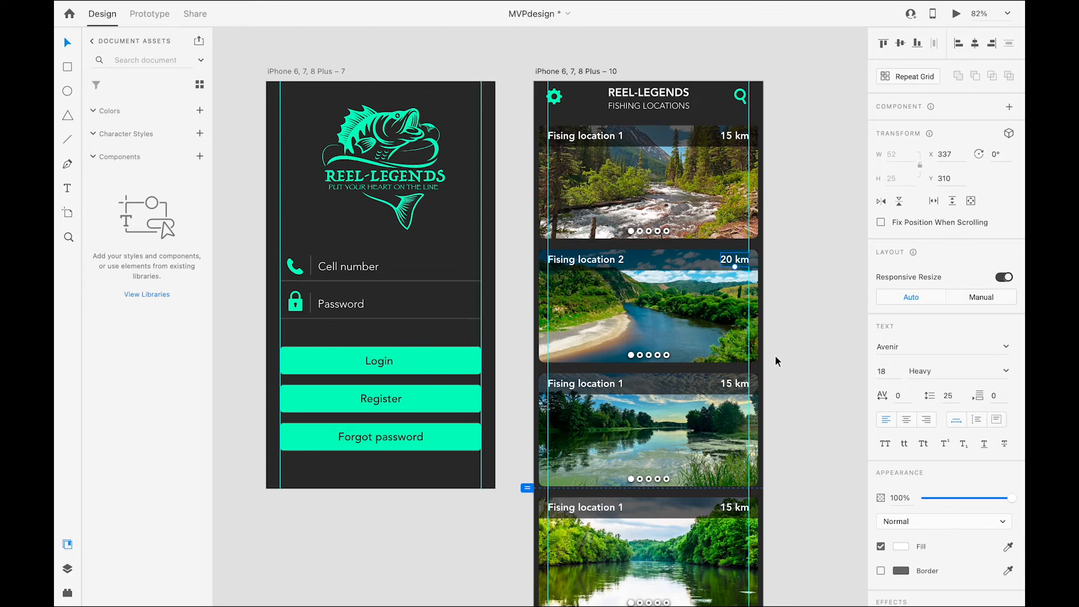
{"action": "scroll", "coordinate": [774, 355], "scroll_direction": "down", "scroll_amount": 1}
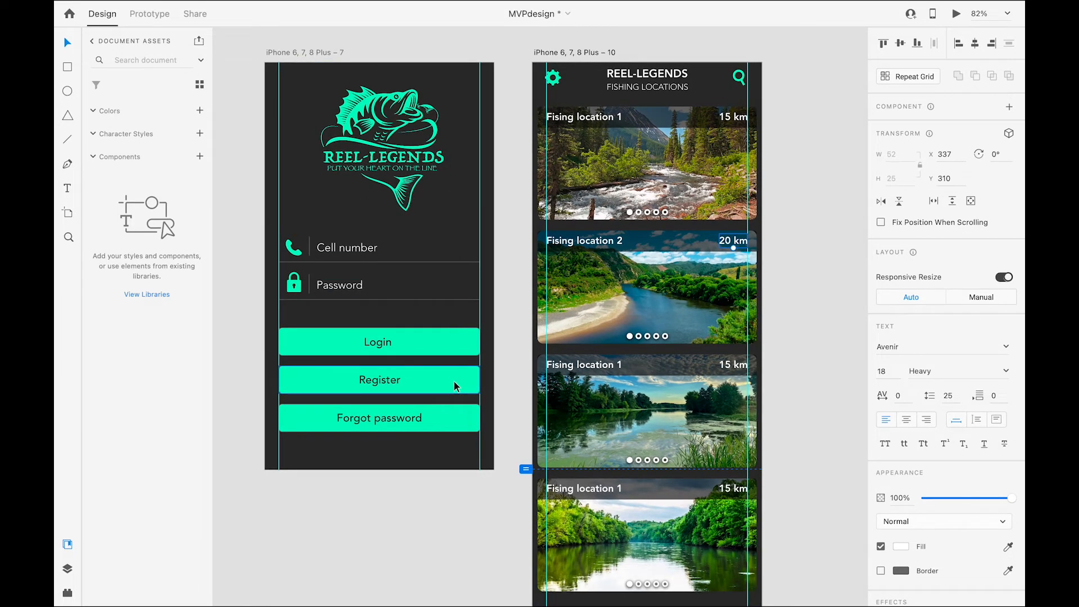
{"action": "scroll", "coordinate": [454, 382], "scroll_direction": "down", "scroll_amount": 4}
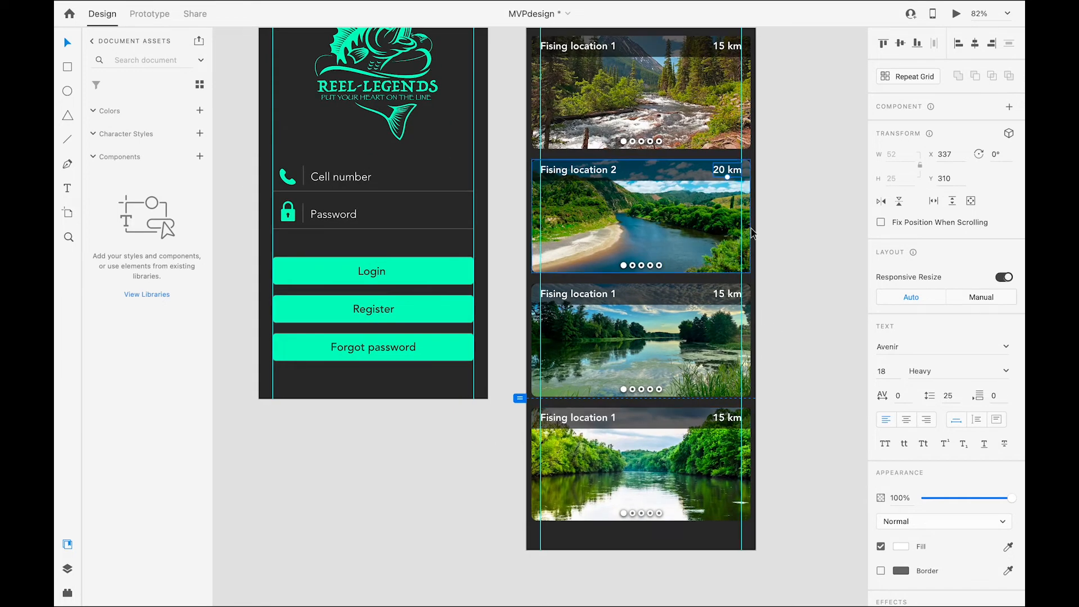
{"action": "scroll", "coordinate": [790, 217], "scroll_direction": "up", "scroll_amount": 4}
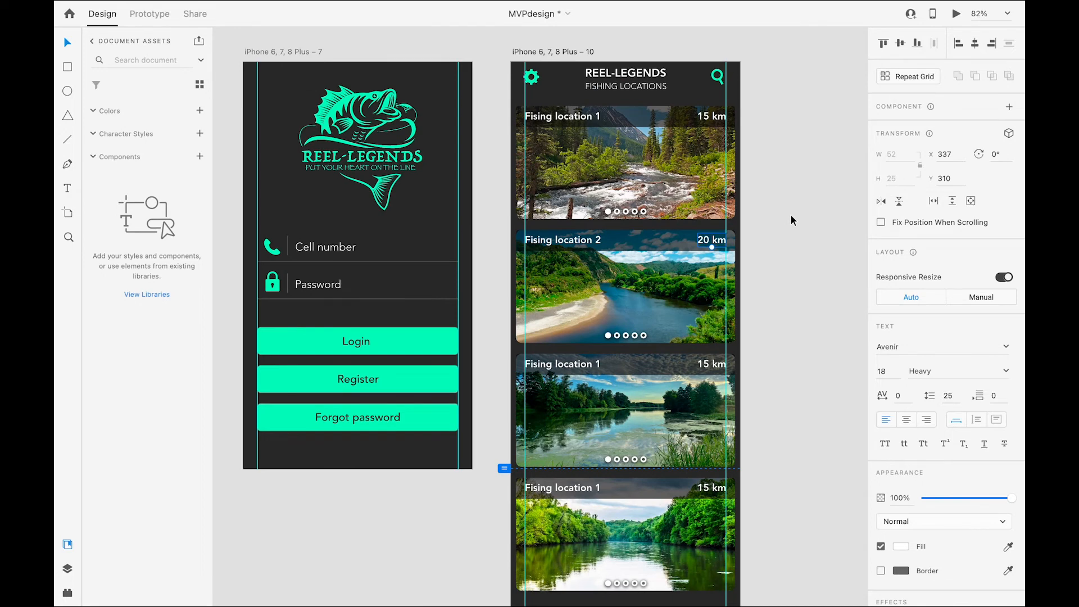
{"action": "scroll", "coordinate": [791, 215], "scroll_direction": "down", "scroll_amount": 2}
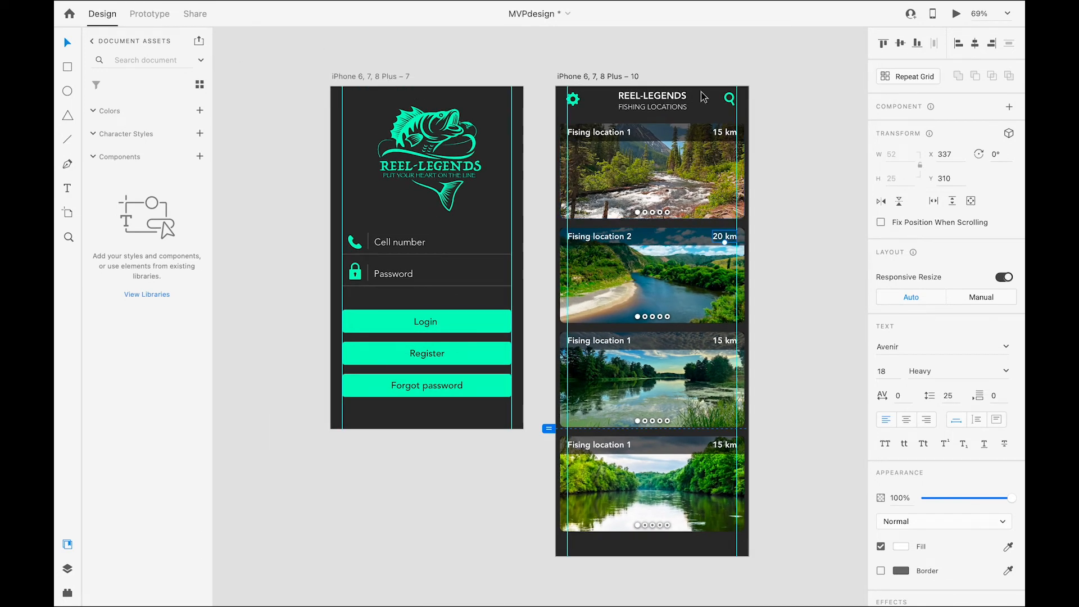
Step: Preview the fishing locations artboard, scroll through its cards and back up, and close the preview
{"action": "left_click", "coordinate": [609, 77]}
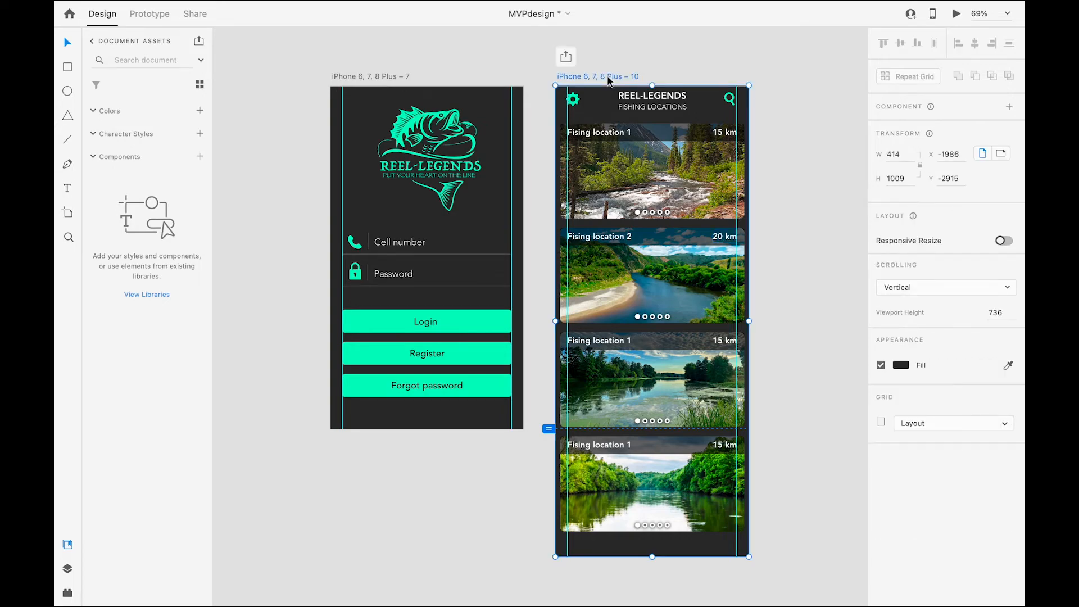
{"action": "key", "text": "super+Return"}
{"action": "scroll", "coordinate": [541, 223], "scroll_direction": "down", "scroll_amount": 2}
{"action": "scroll", "coordinate": [541, 221], "scroll_direction": "down", "scroll_amount": 3}
{"action": "scroll", "coordinate": [540, 221], "scroll_direction": "up", "scroll_amount": 4}
{"action": "scroll", "coordinate": [540, 222], "scroll_direction": "up", "scroll_amount": 1}
{"action": "key", "text": "Escape"}
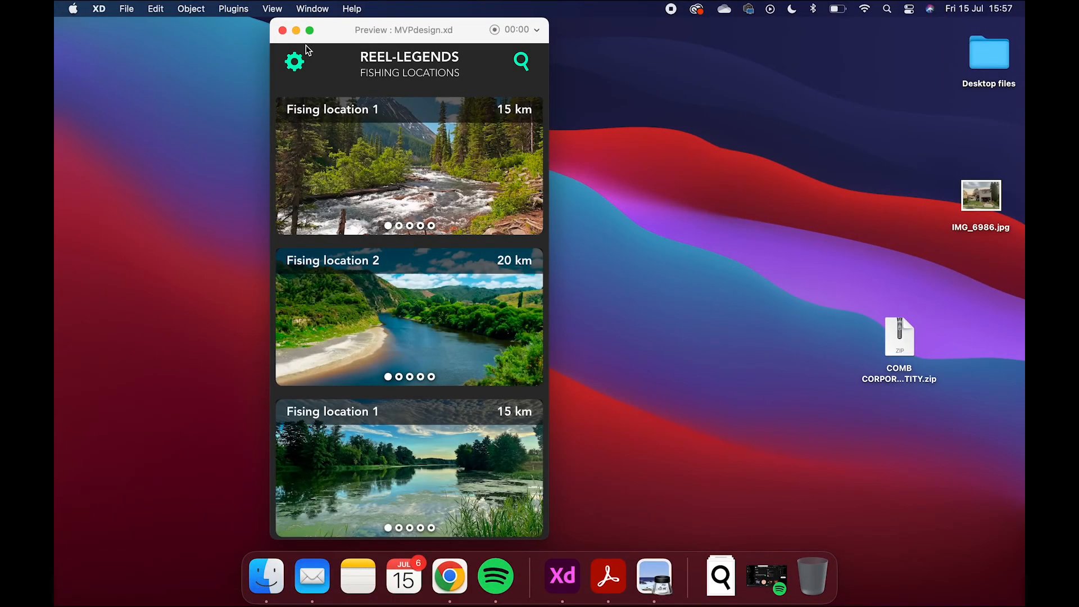
{"action": "left_click", "coordinate": [282, 32]}
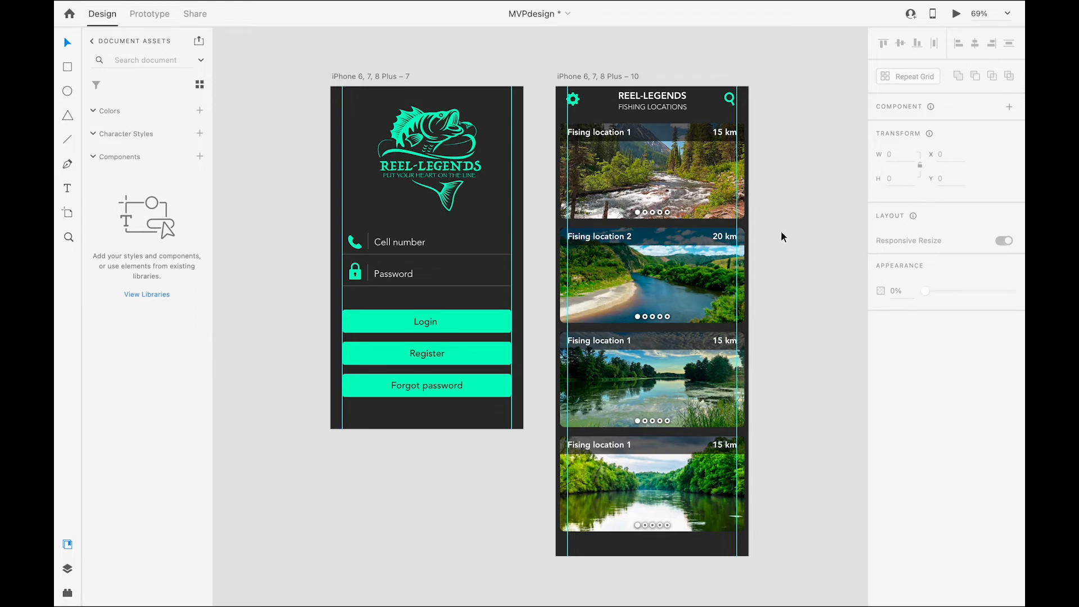
Step: In Prototype mode, link the Login, Register and Forgot password buttons to the fishing locations artboard
{"action": "left_click", "coordinate": [156, 20]}
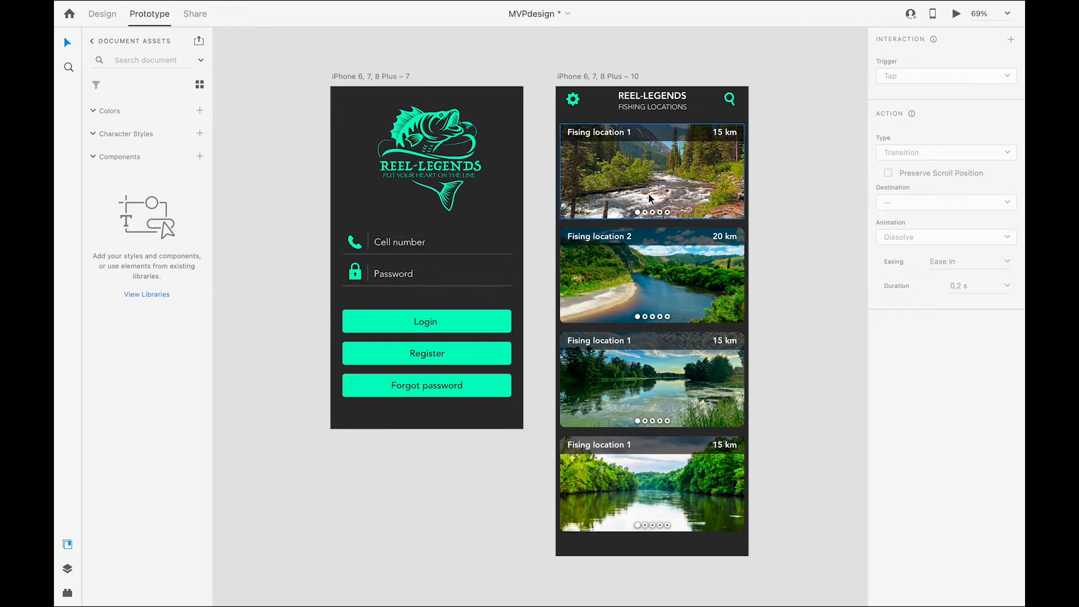
{"action": "left_click", "coordinate": [490, 318]}
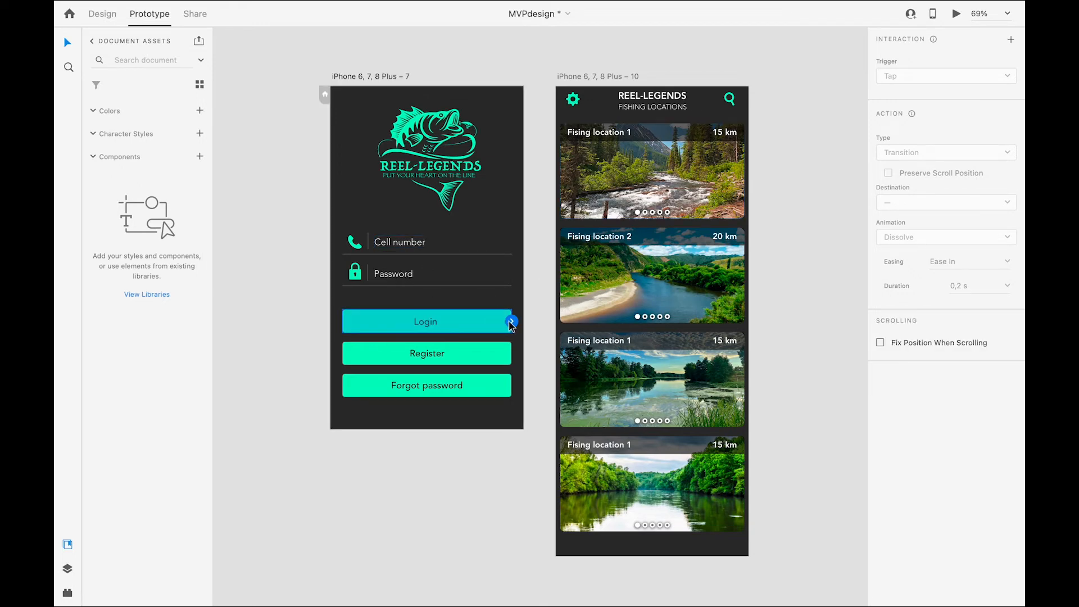
{"action": "left_click_drag", "start_coordinate": [511, 322], "coordinate": [565, 250]}
{"action": "left_click", "coordinate": [471, 354]}
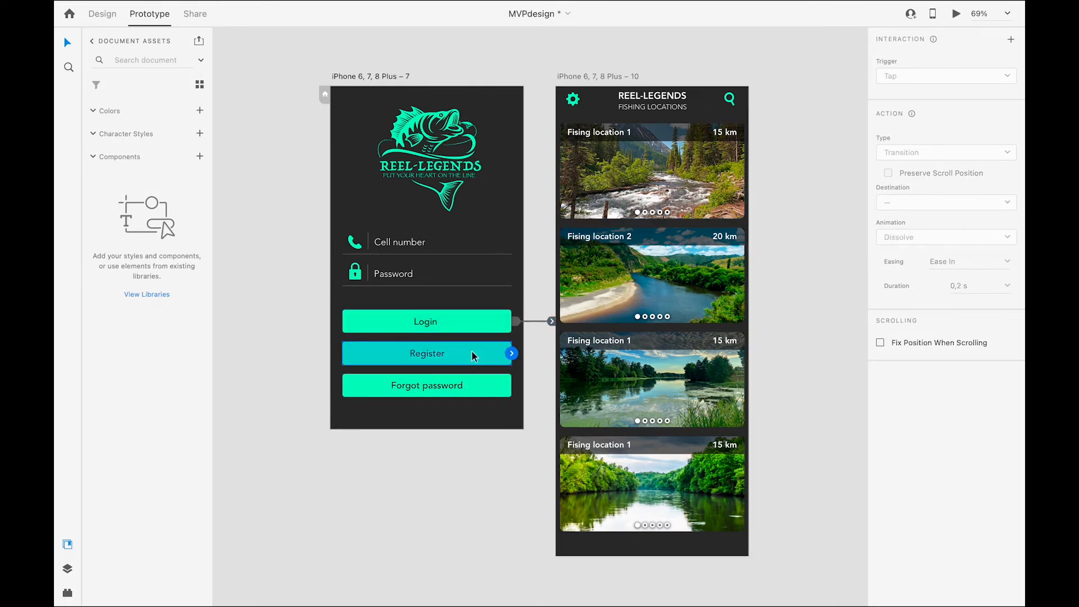
{"action": "left_click_drag", "start_coordinate": [511, 352], "coordinate": [568, 328]}
{"action": "left_click", "coordinate": [492, 385]}
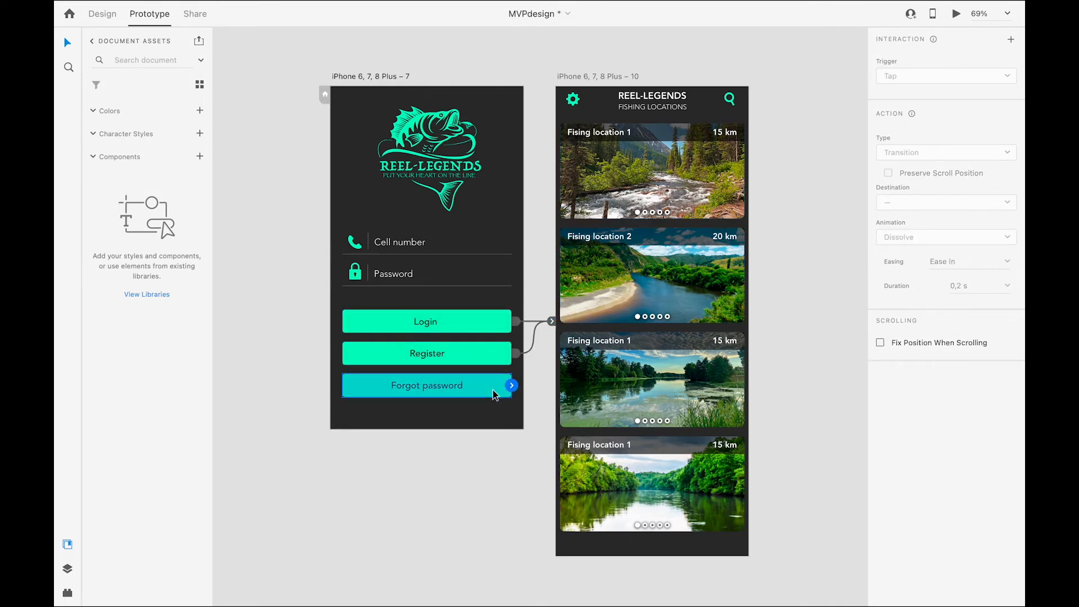
{"action": "left_click_drag", "start_coordinate": [510, 386], "coordinate": [570, 323]}
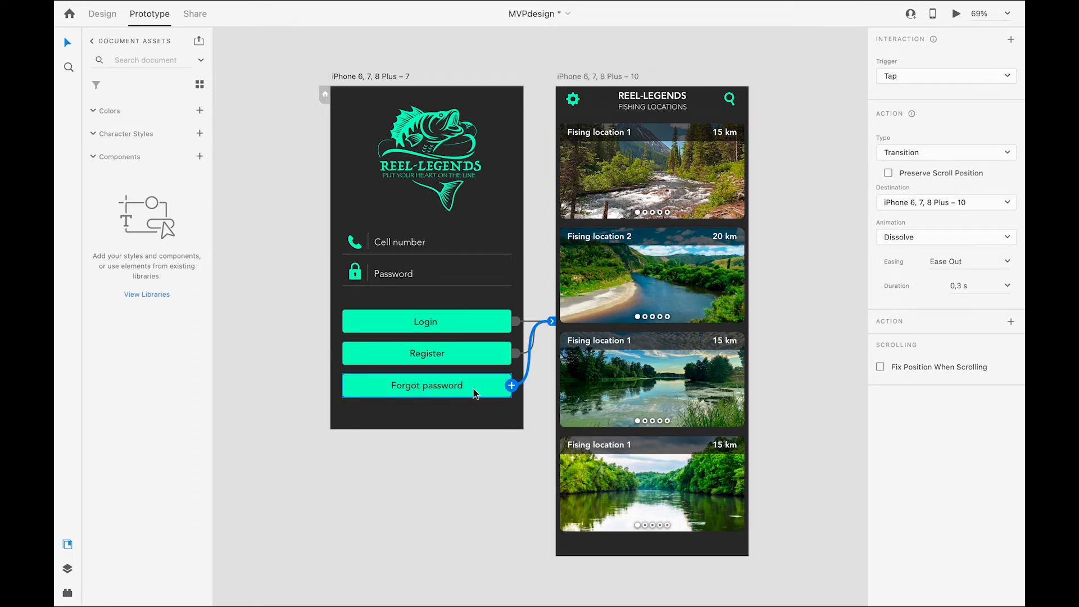
Step: Preview the prototype from the login screen, follow Login to the locations screen, scroll its cards and exit
{"action": "left_click", "coordinate": [280, 110]}
{"action": "left_click", "coordinate": [346, 77]}
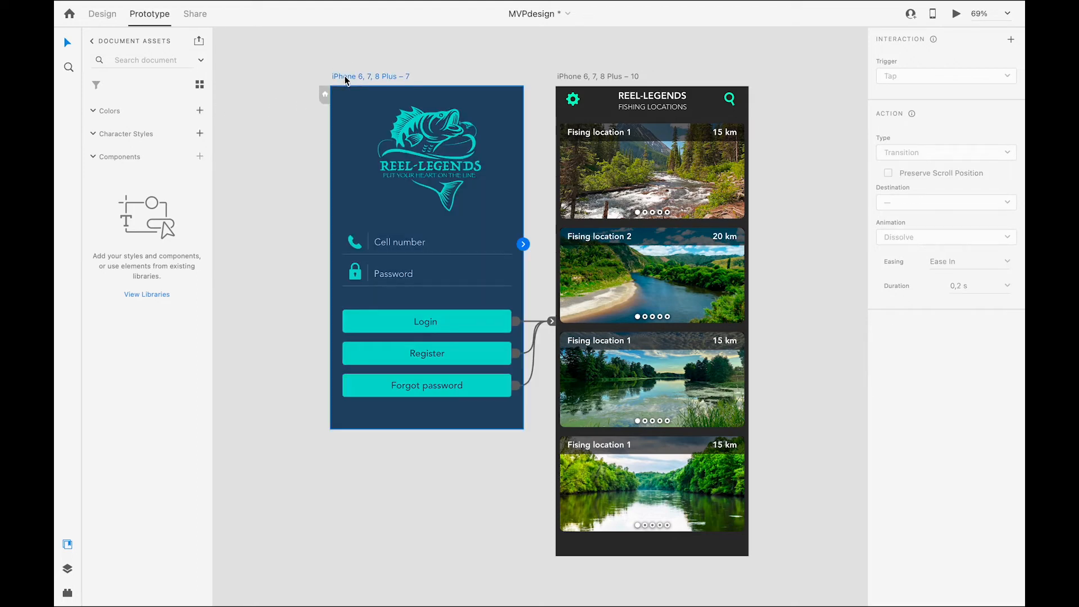
{"action": "key", "text": "ctrl+Return"}
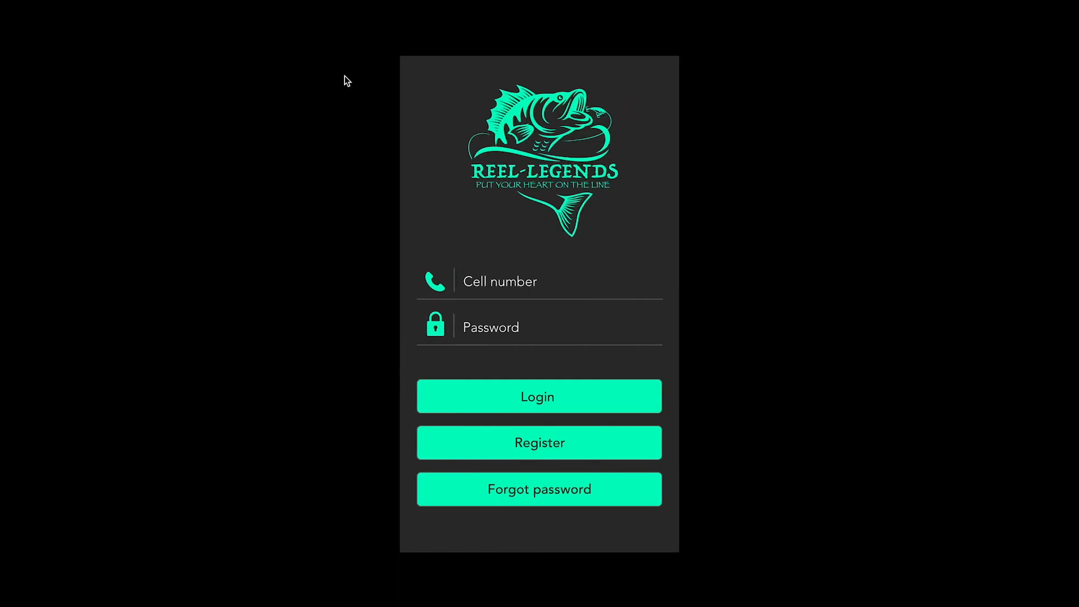
{"action": "left_click", "coordinate": [537, 403]}
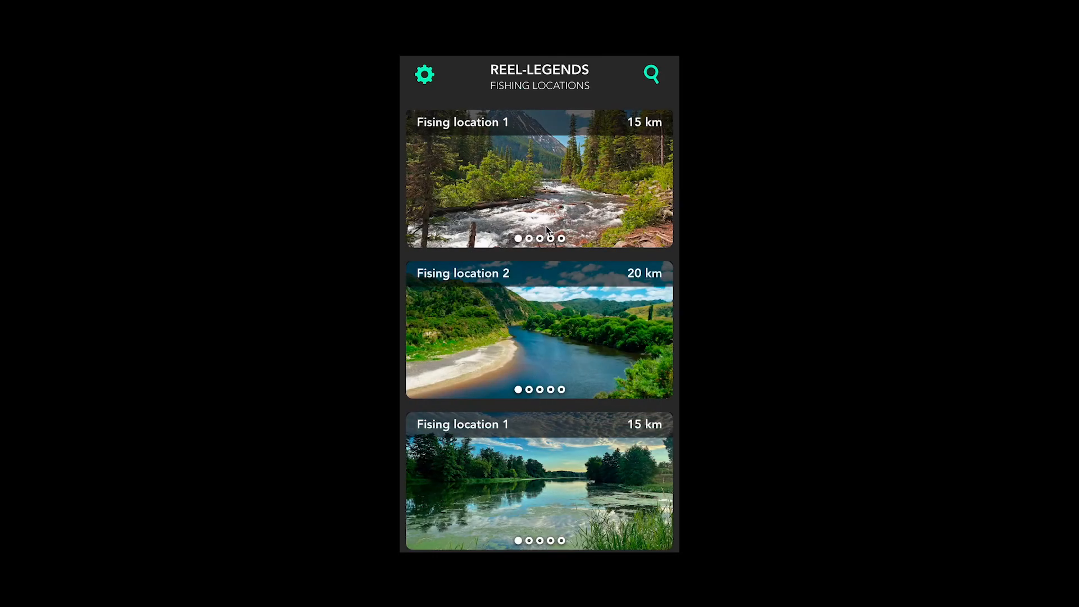
{"action": "scroll", "coordinate": [548, 293], "scroll_direction": "down", "scroll_amount": 5}
{"action": "scroll", "coordinate": [548, 292], "scroll_direction": "up", "scroll_amount": 2}
{"action": "key", "text": "Escape"}
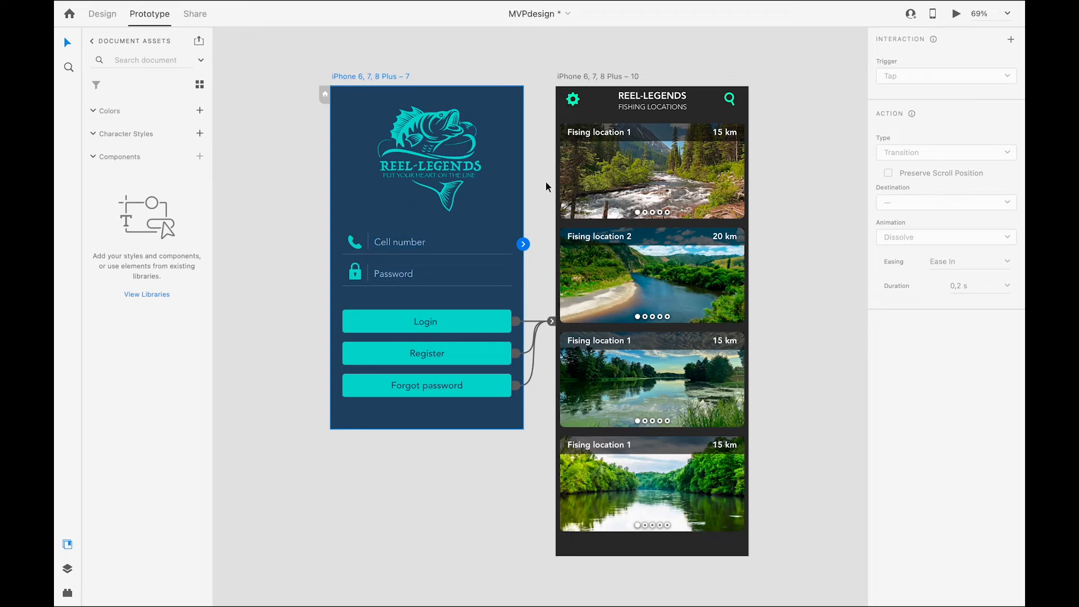
Step: Make the login artboard the start of a flow, and create and copy its Design Review share link
{"action": "left_click", "coordinate": [326, 96]}
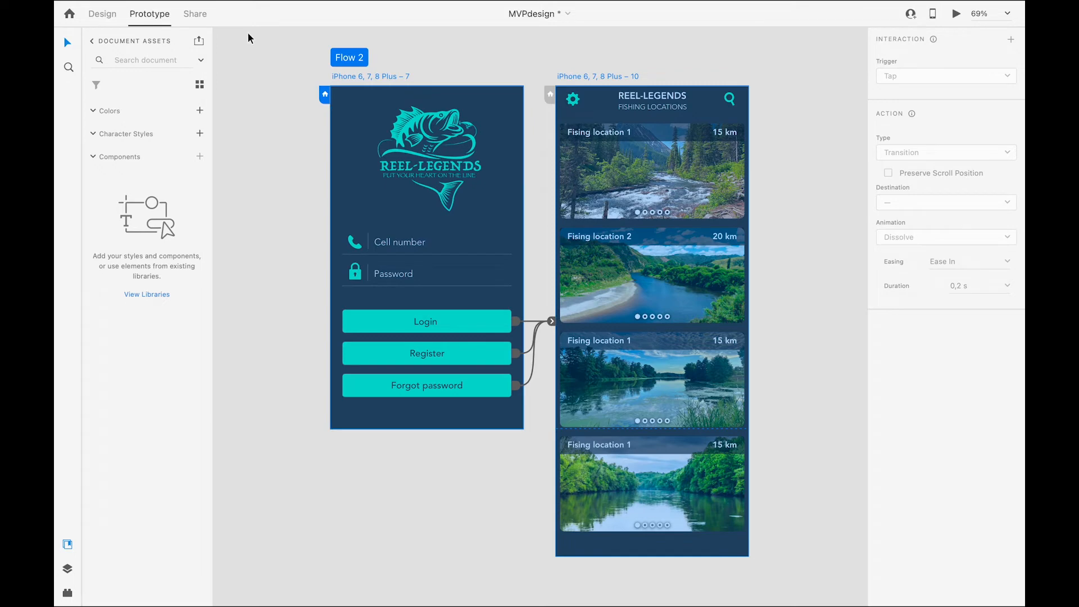
{"action": "left_click", "coordinate": [195, 14]}
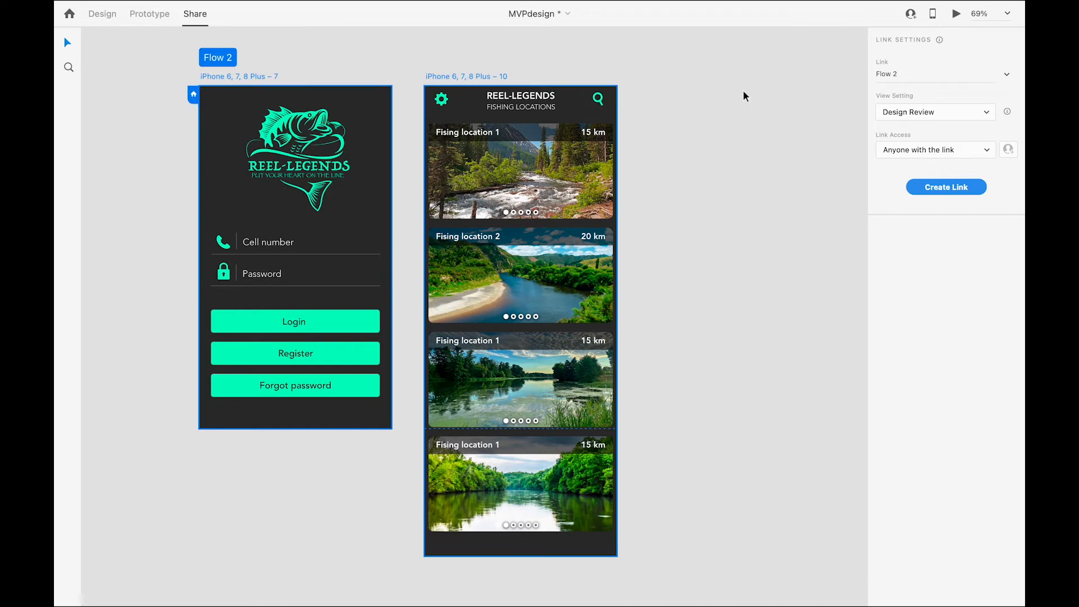
{"action": "left_click", "coordinate": [945, 191]}
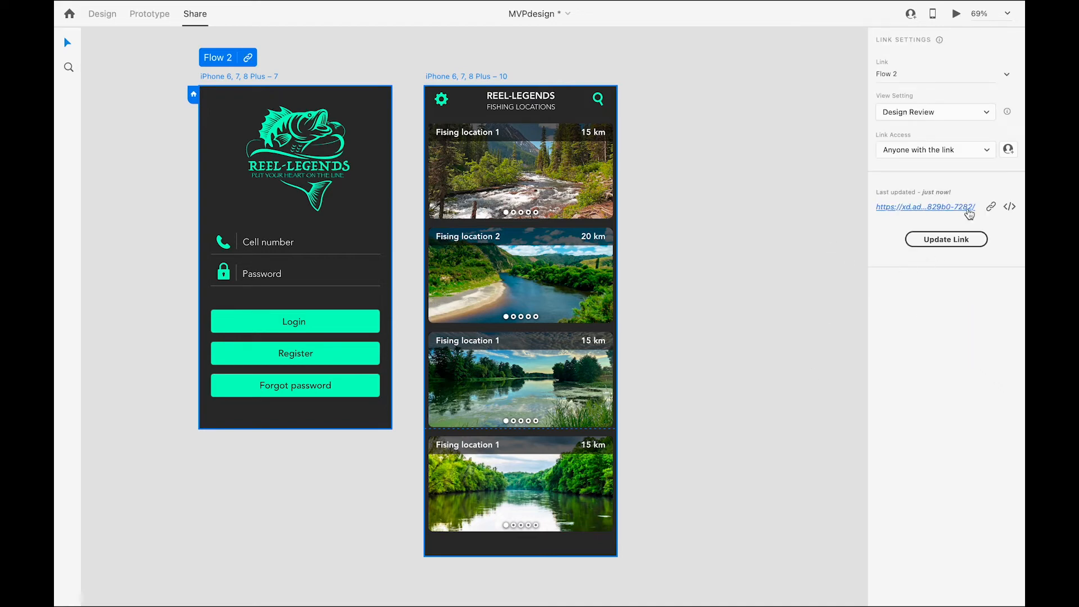
{"action": "left_click", "coordinate": [990, 208]}
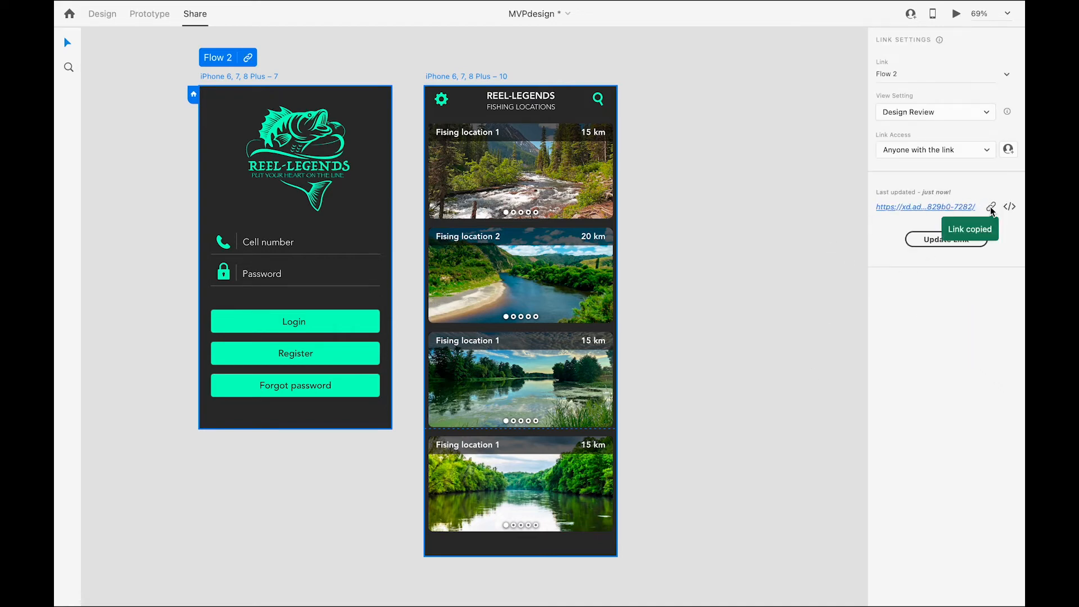
Step: Switch to Chrome, open the copied prototype link in a new tab and dismiss the downloads bar
{"action": "key", "text": "super+h"}
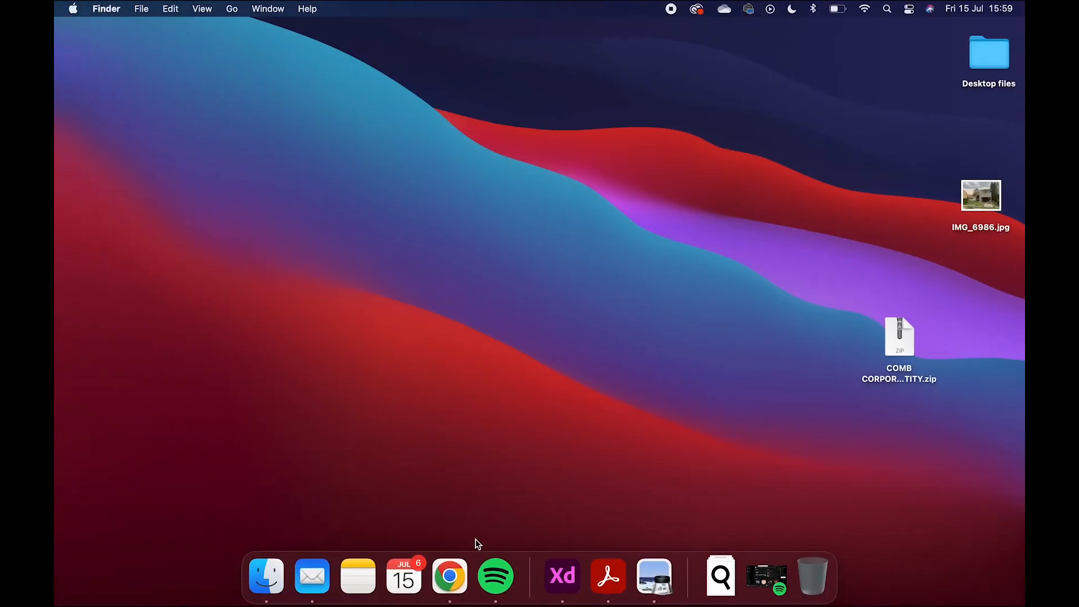
{"action": "left_click", "coordinate": [449, 576]}
{"action": "key", "text": "super+t"}
{"action": "key", "text": "super+v"}
{"action": "key", "text": "Return"}
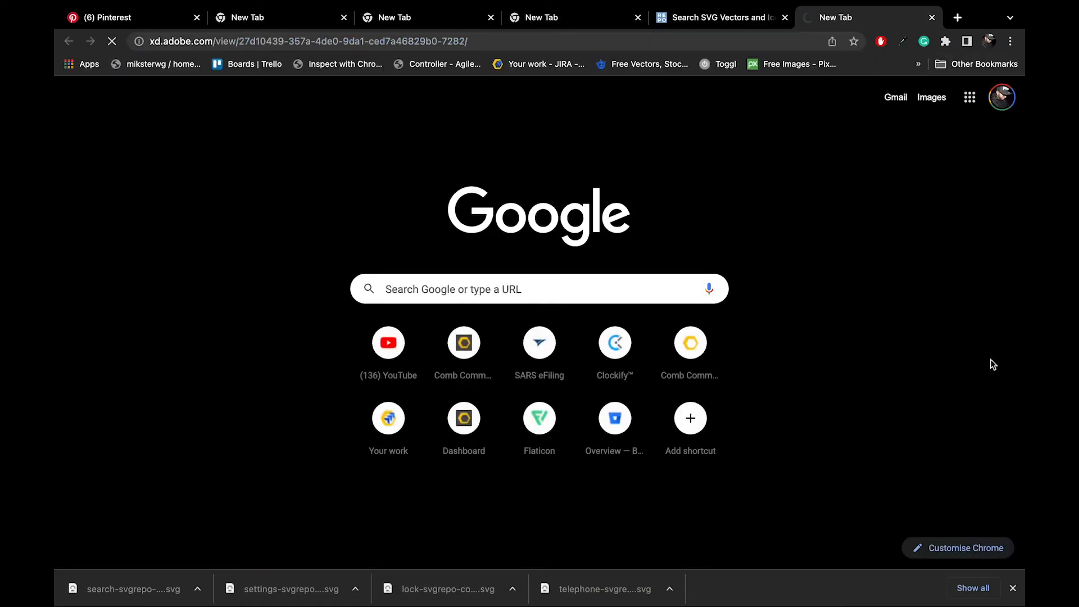
{"action": "left_click", "coordinate": [1013, 588]}
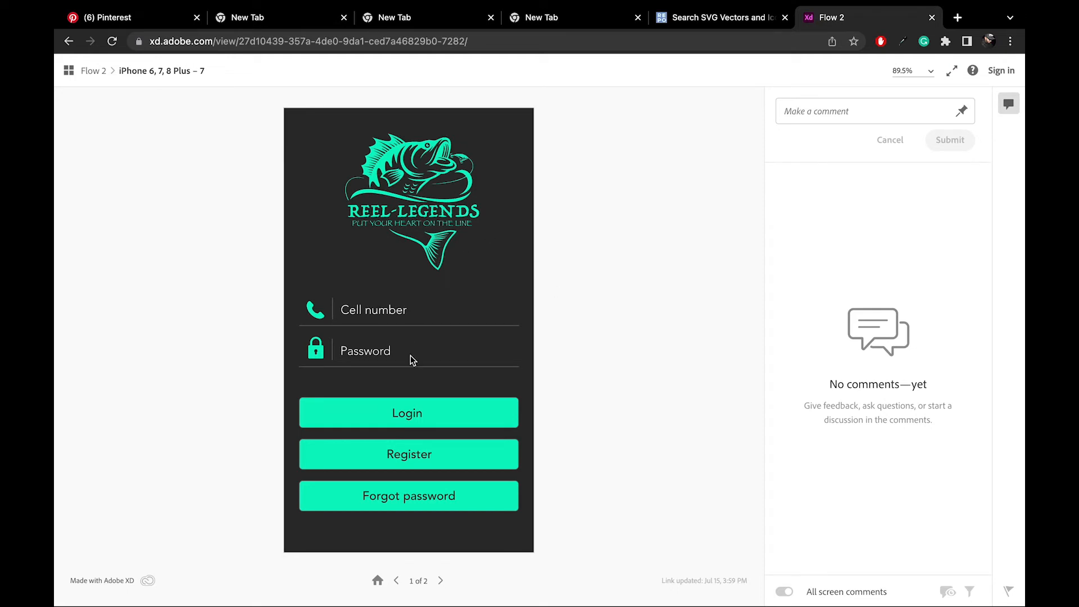
Step: Test the shared prototype by following Login to the fishing locations screen and scrolling through its cards
{"action": "left_click", "coordinate": [418, 415]}
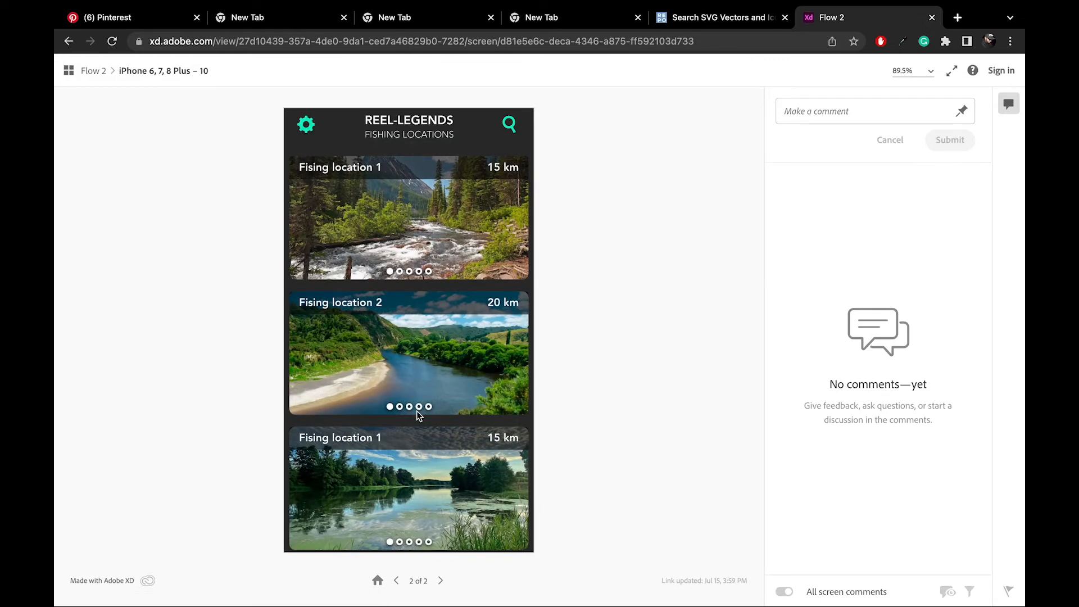
{"action": "scroll", "coordinate": [416, 410], "scroll_direction": "down", "scroll_amount": 3}
{"action": "scroll", "coordinate": [417, 414], "scroll_direction": "up", "scroll_amount": 3}
{"action": "scroll", "coordinate": [416, 410], "scroll_direction": "down", "scroll_amount": 3}
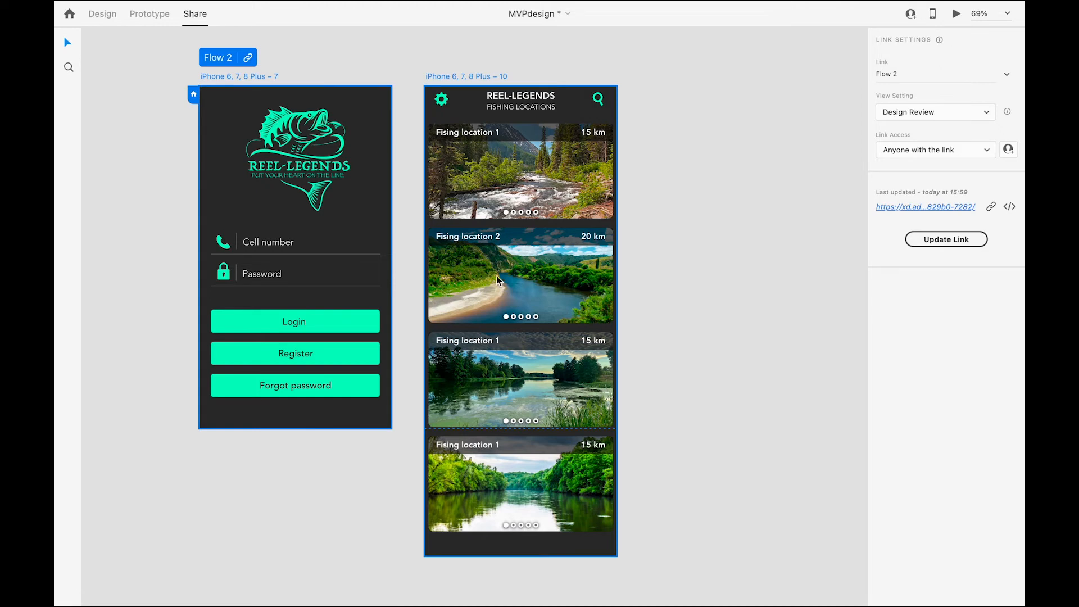
Step: Return to Adobe XD's Design mode and examine the artboards of the full app design in Flow 1
{"action": "left_click", "coordinate": [102, 13]}
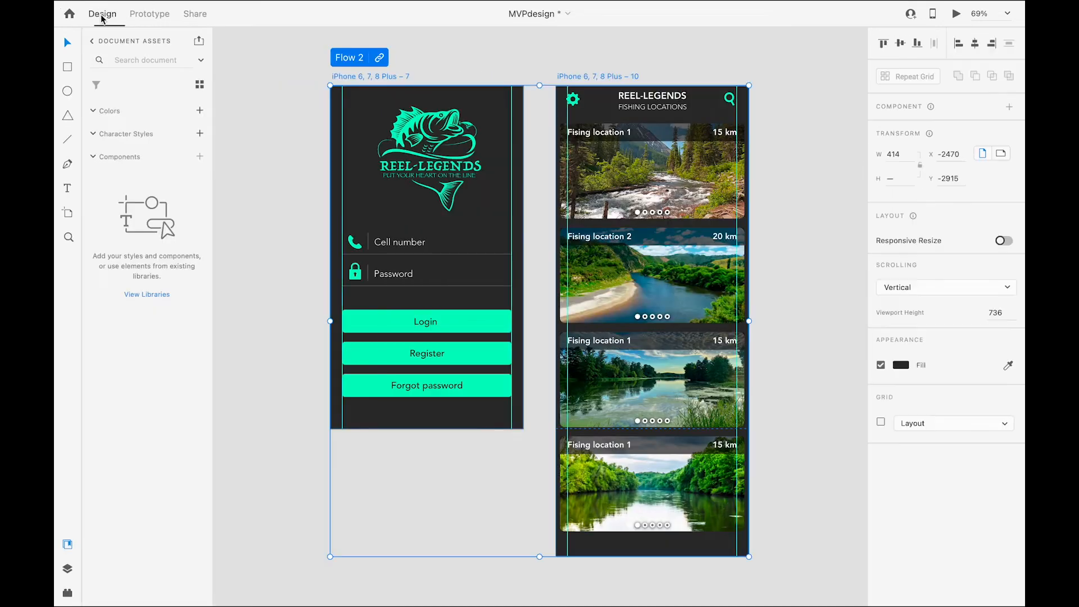
{"action": "left_click", "coordinate": [67, 68]}
{"action": "left_click", "coordinate": [67, 139]}
{"action": "left_click", "coordinate": [68, 187]}
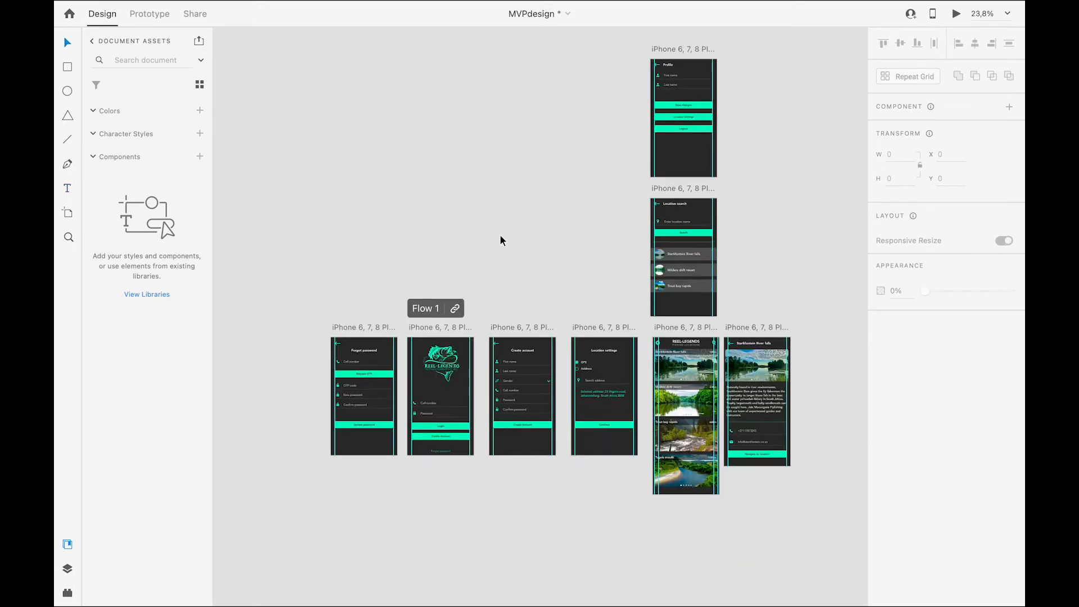
{"action": "scroll", "coordinate": [500, 235], "scroll_direction": "up", "scroll_amount": 1}
{"action": "scroll", "coordinate": [500, 235], "scroll_direction": "right", "scroll_amount": 1}
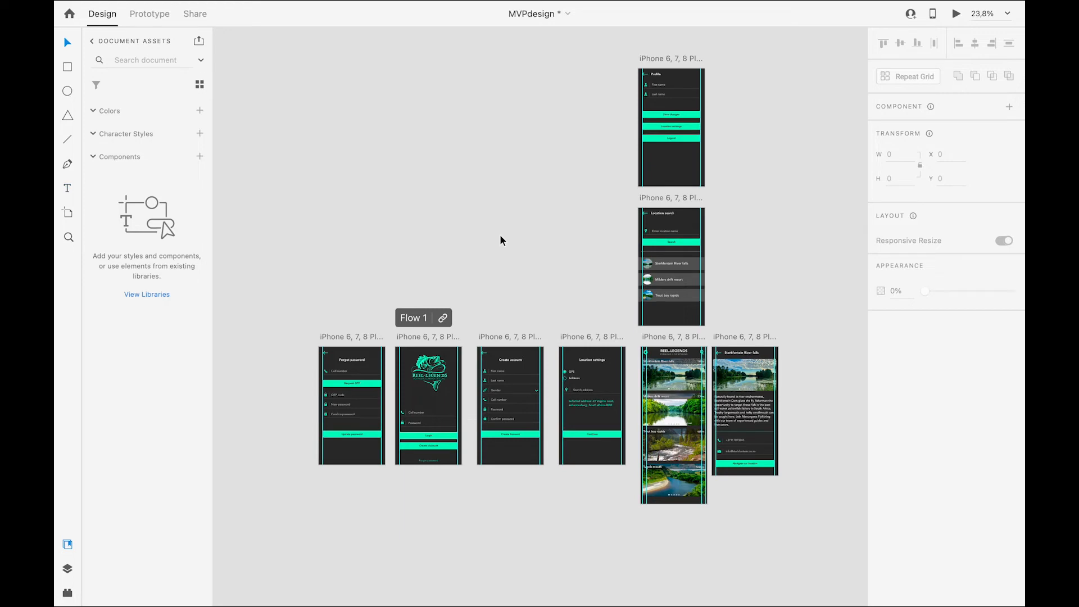
{"action": "scroll", "coordinate": [500, 235], "scroll_direction": "up", "scroll_amount": 5}
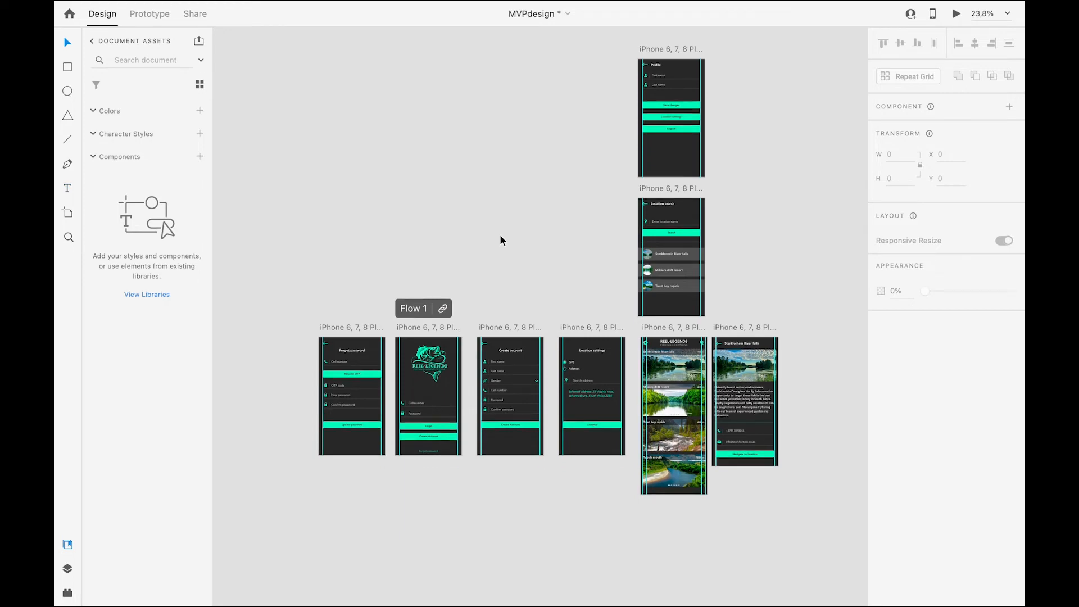
{"action": "scroll", "coordinate": [500, 235], "scroll_direction": "down", "scroll_amount": 3}
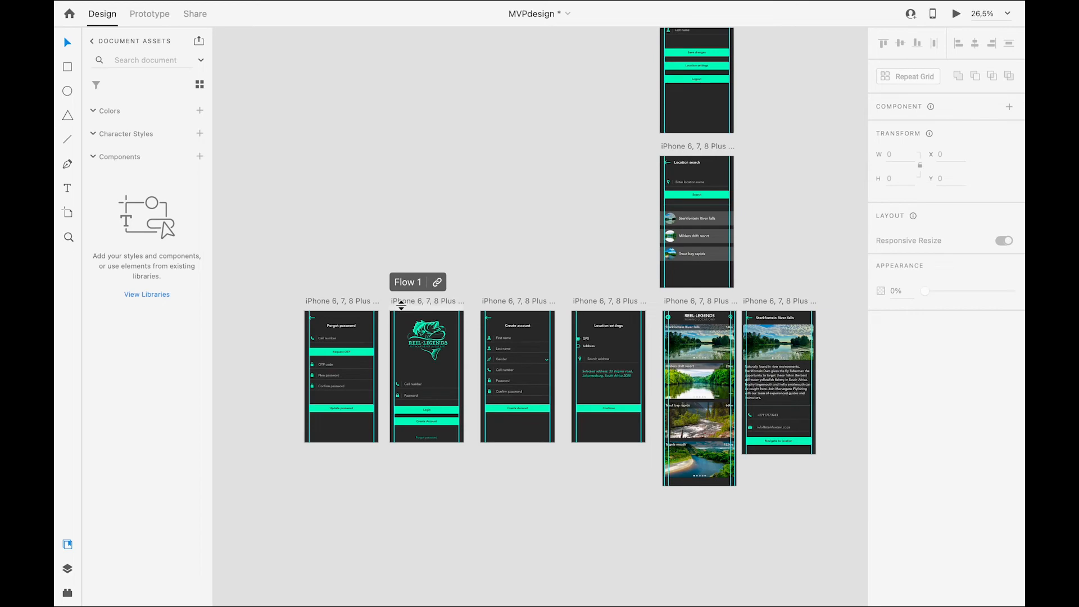
Step: Examine the app's artboards from Forgot password through Sterkfontein River falls, plus the Location search and Profile screens
{"action": "scroll", "coordinate": [401, 304], "scroll_direction": "up", "scroll_amount": 5}
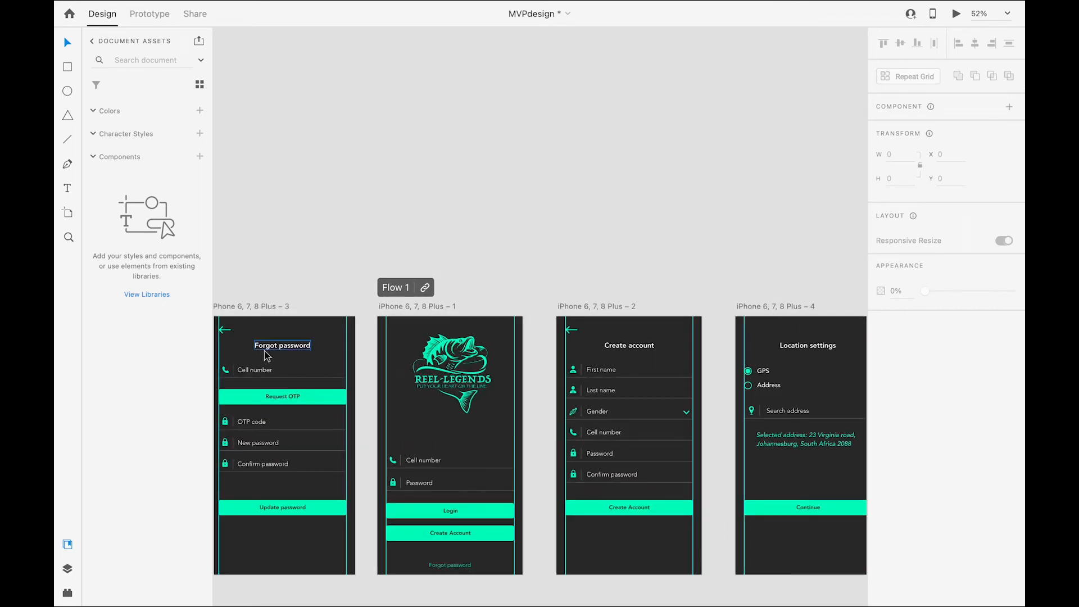
{"action": "scroll", "coordinate": [628, 328], "scroll_direction": "right", "scroll_amount": 6}
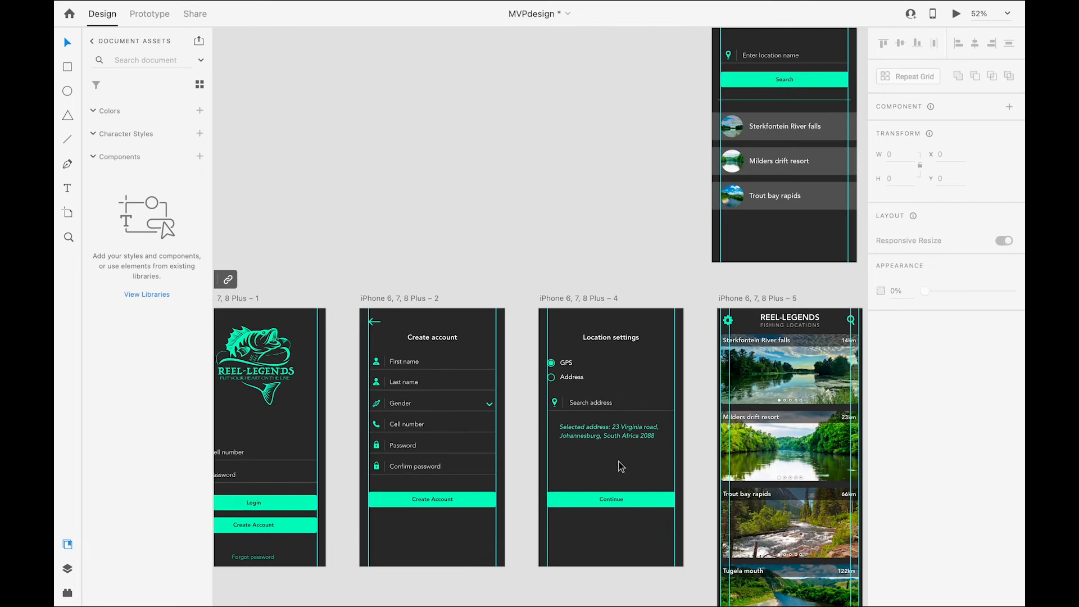
{"action": "scroll", "coordinate": [596, 447], "scroll_direction": "down", "scroll_amount": 3}
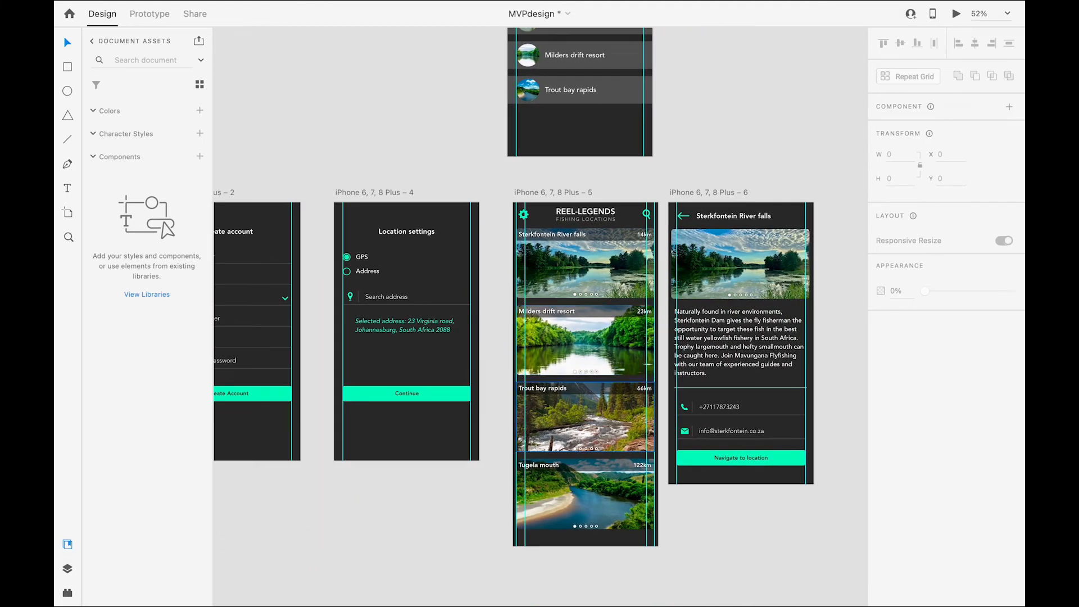
{"action": "scroll", "coordinate": [741, 299], "scroll_direction": "up", "scroll_amount": 8}
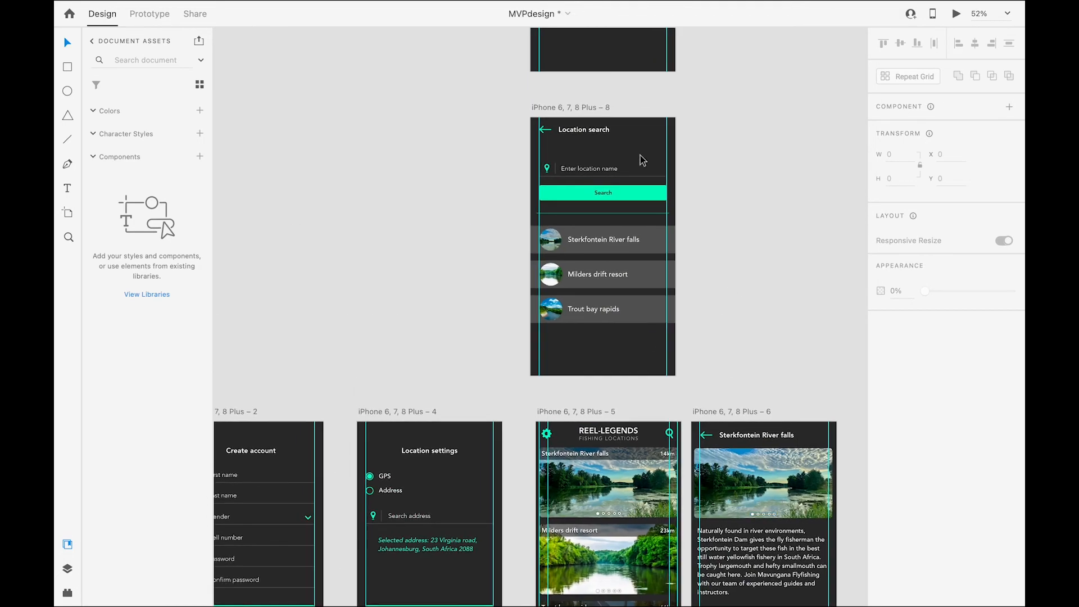
{"action": "scroll", "coordinate": [624, 224], "scroll_direction": "up", "scroll_amount": 5}
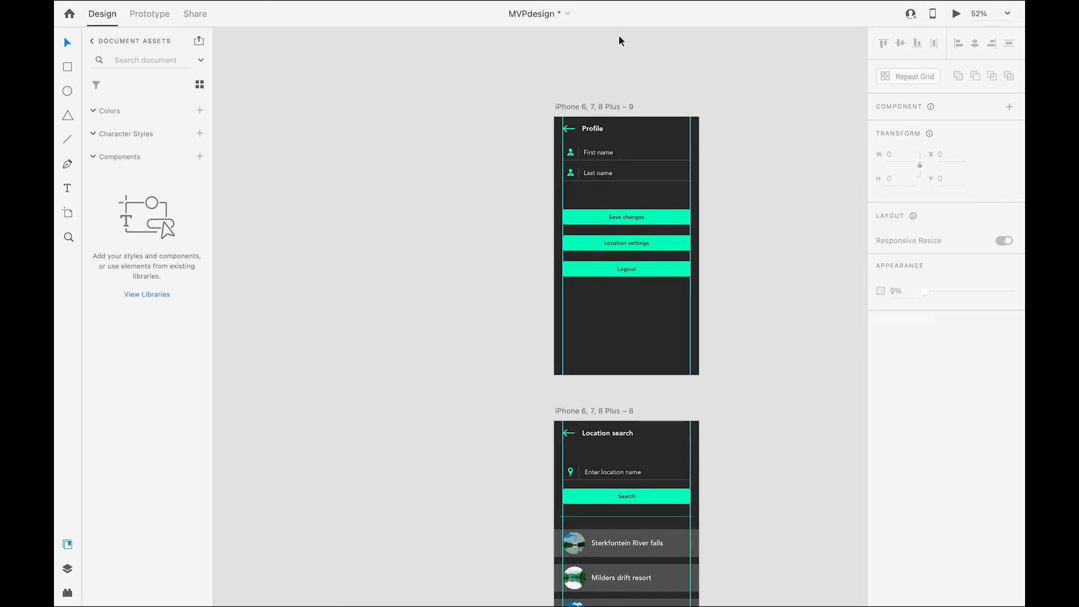
{"action": "scroll", "coordinate": [578, 354], "scroll_direction": "down", "scroll_amount": 5}
{"action": "scroll", "coordinate": [642, 435], "scroll_direction": "down", "scroll_amount": 2}
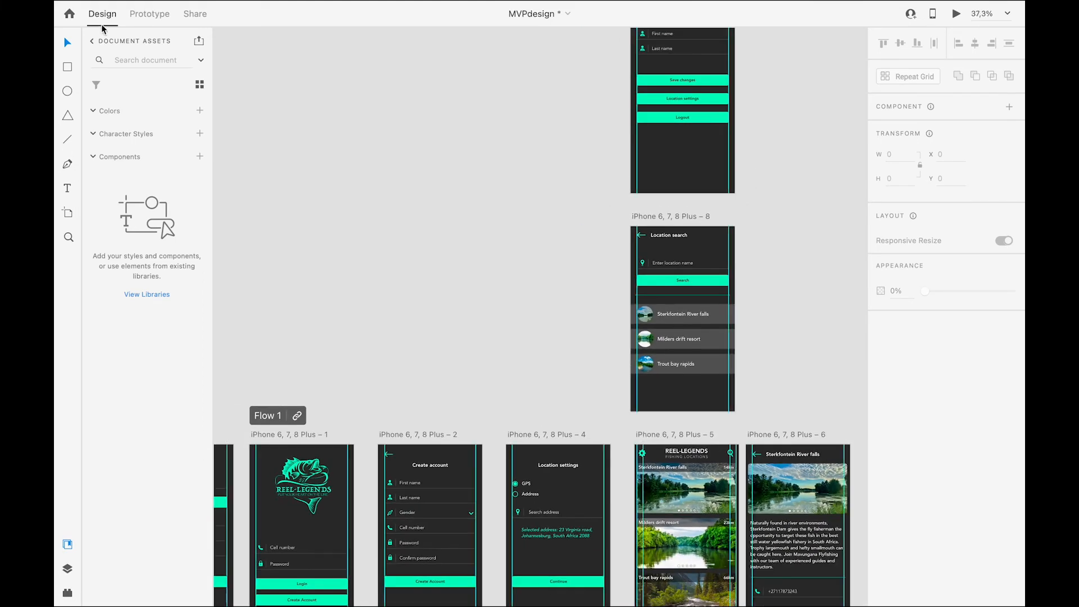
Step: Switch to Prototype mode and select the login artboard to inspect the interaction links between all screens
{"action": "left_click", "coordinate": [147, 14]}
{"action": "scroll", "coordinate": [317, 249], "scroll_direction": "down", "scroll_amount": 2}
{"action": "scroll", "coordinate": [317, 249], "scroll_direction": "down", "scroll_amount": 1}
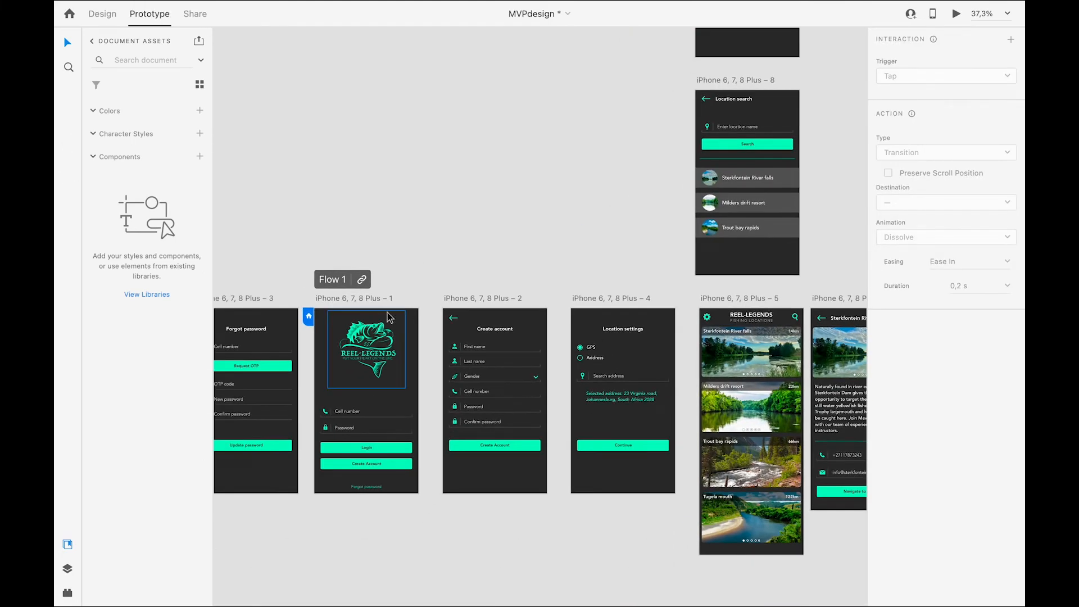
{"action": "left_click", "coordinate": [377, 318]}
{"action": "scroll", "coordinate": [377, 319], "scroll_direction": "down", "scroll_amount": 2}
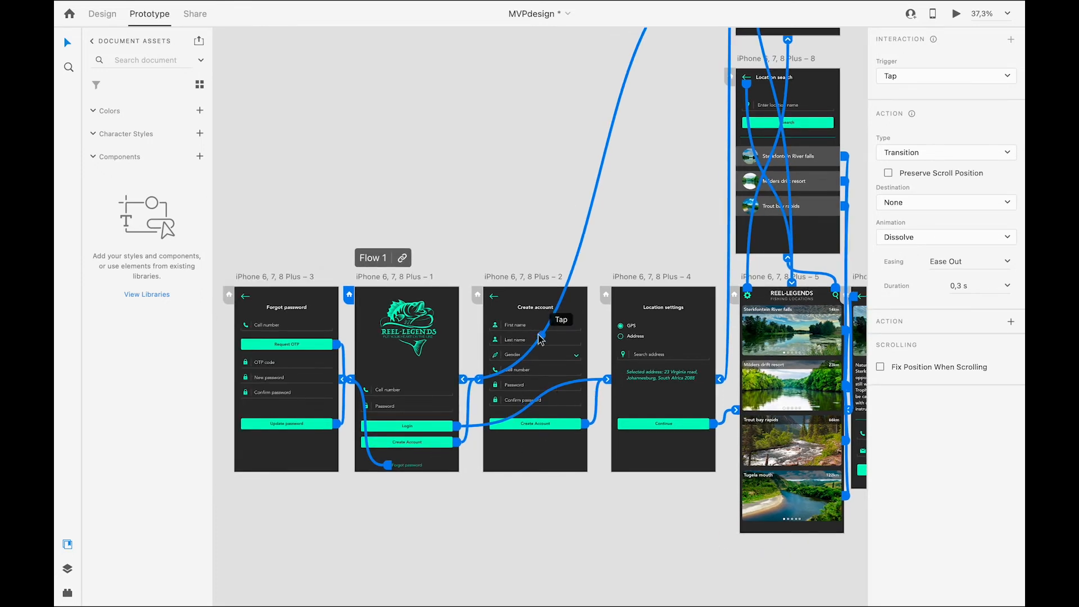
{"action": "scroll", "coordinate": [702, 412], "scroll_direction": "down", "scroll_amount": 3}
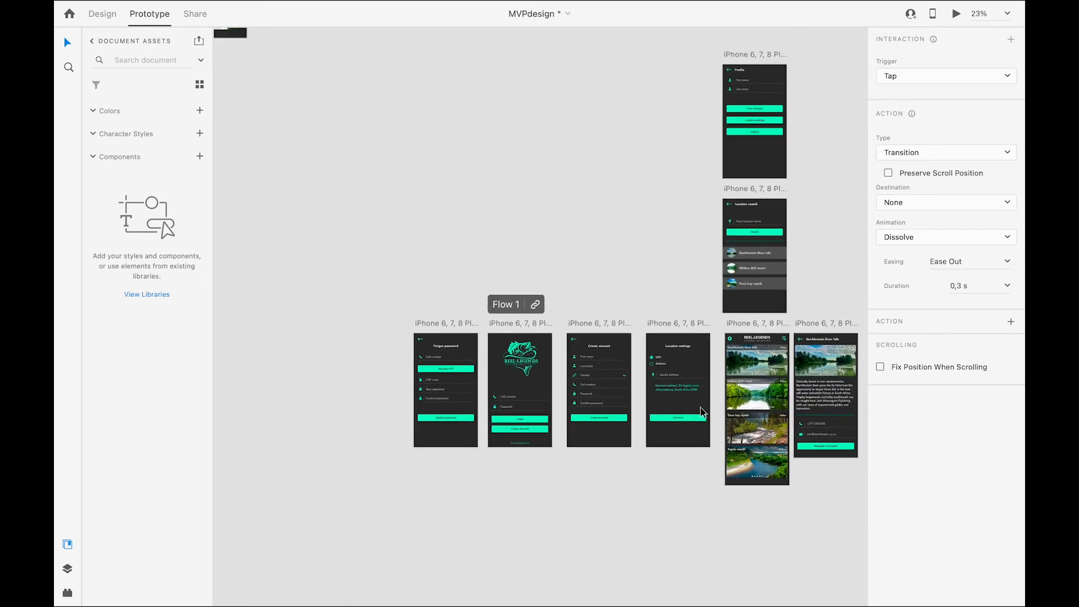
Step: Check Flow 1 in Share mode, return to Design mode and preview the prototype from the login artboard
{"action": "left_click", "coordinate": [195, 13]}
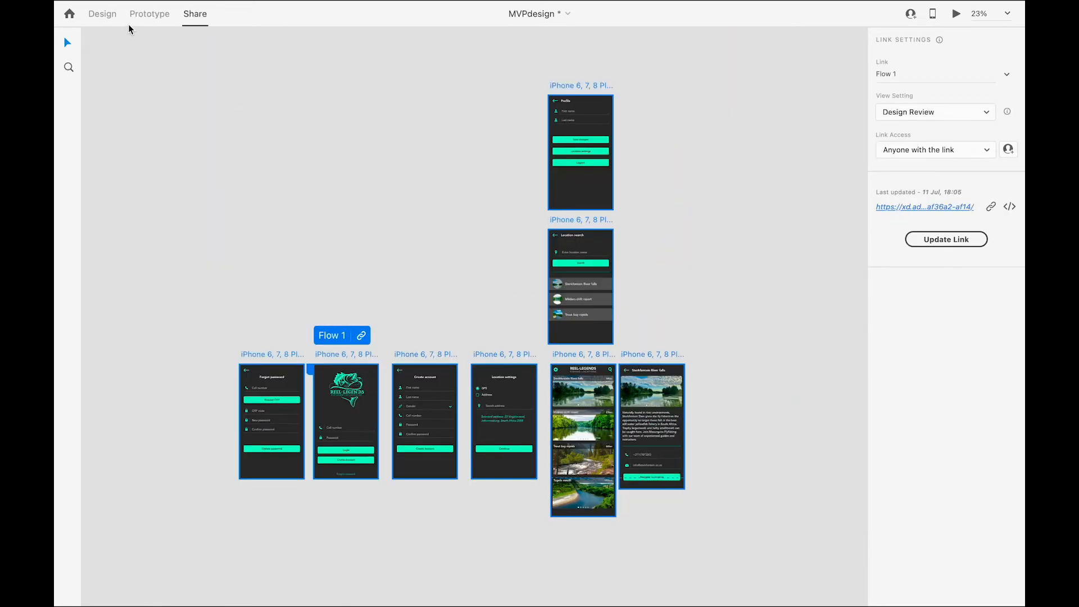
{"action": "left_click", "coordinate": [102, 13]}
{"action": "left_click", "coordinate": [399, 221]}
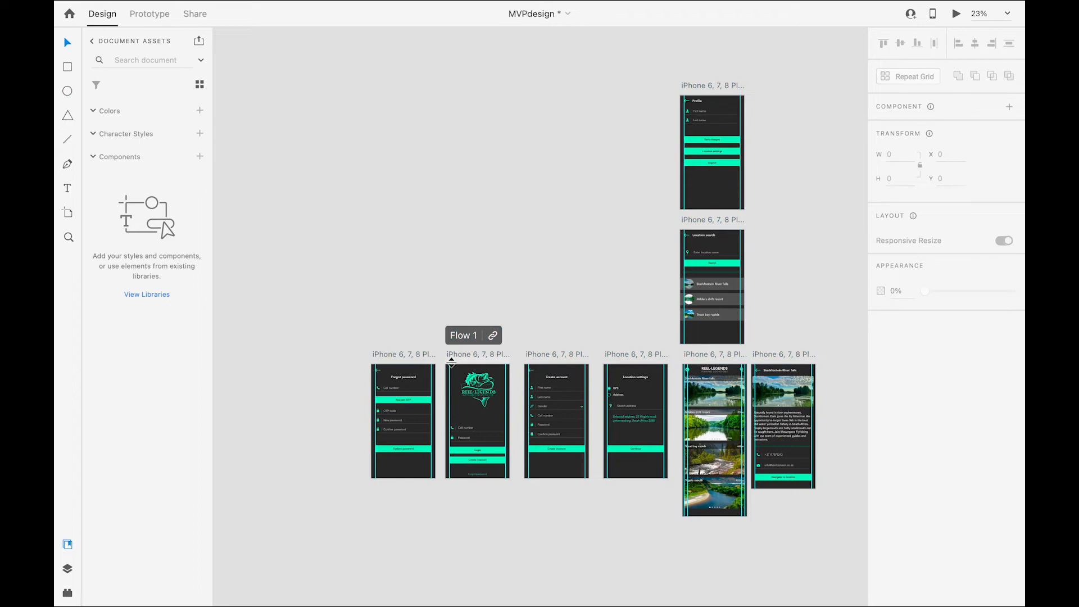
{"action": "left_click", "coordinate": [491, 357]}
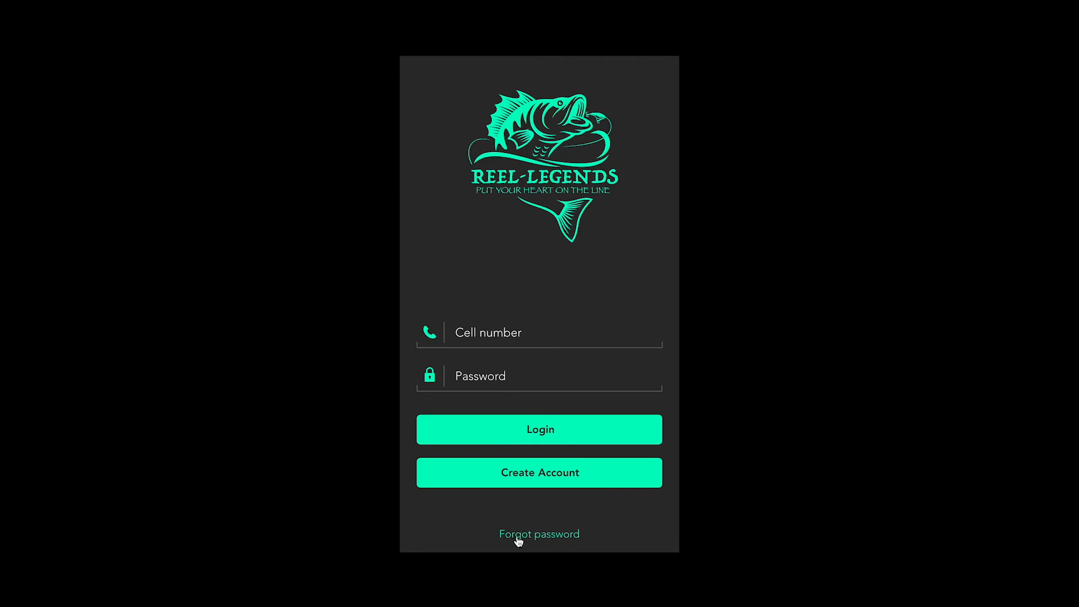
Step: Test the password reset, then the account creation path through Location settings to the fishing locations screen in the preview
{"action": "left_click", "coordinate": [545, 535]}
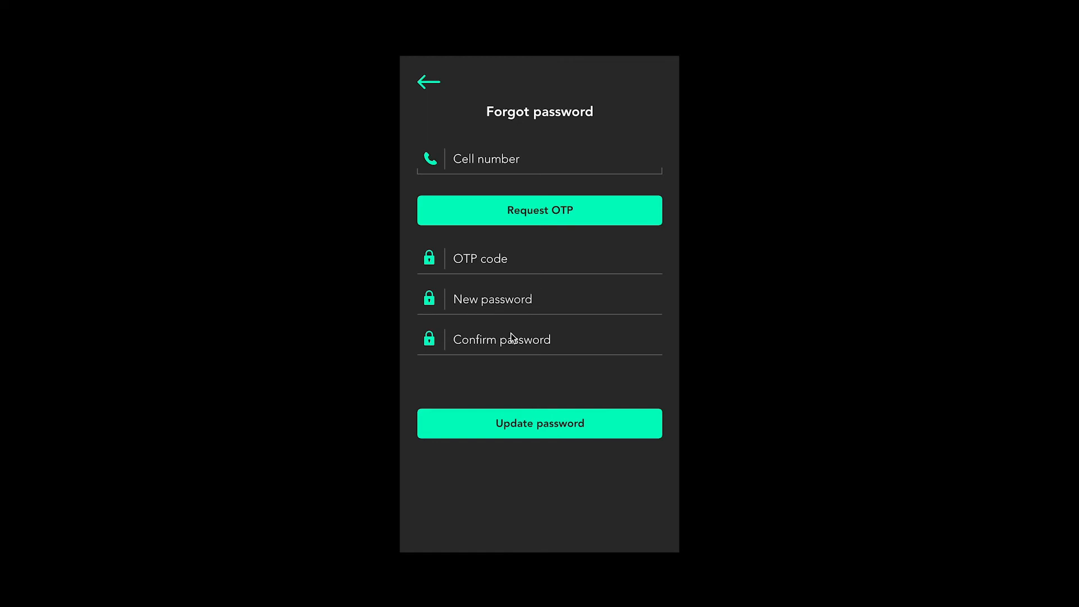
{"action": "left_click", "coordinate": [564, 432]}
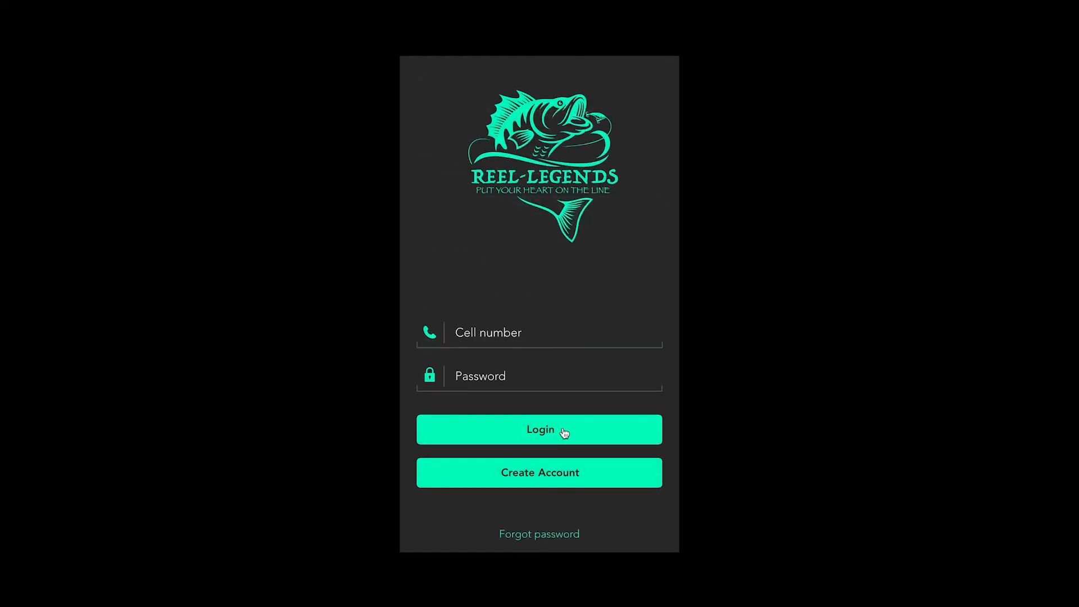
{"action": "left_click", "coordinate": [537, 481]}
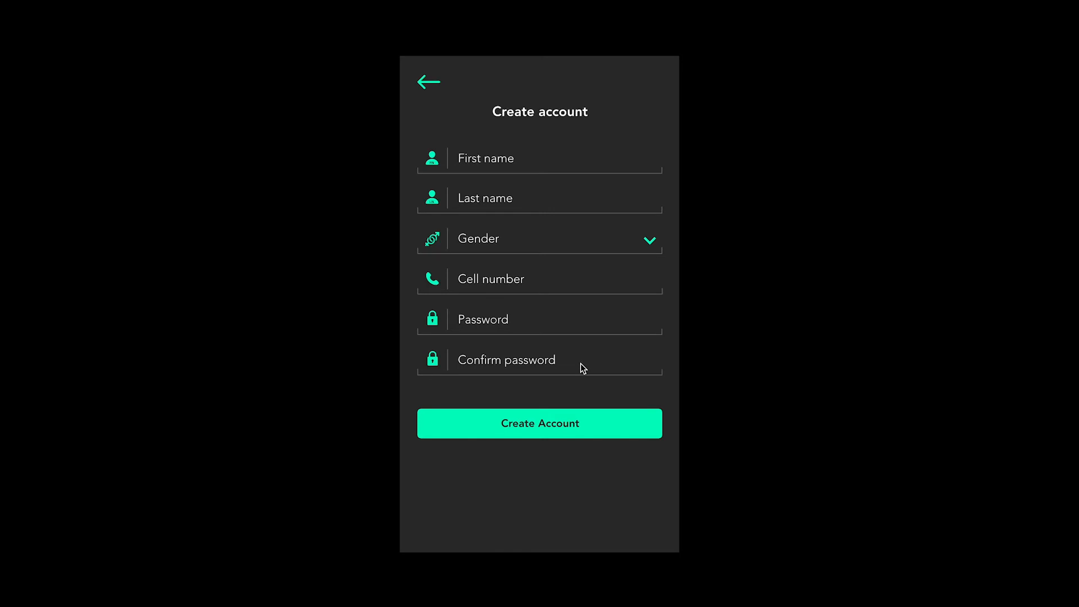
{"action": "left_click", "coordinate": [546, 429]}
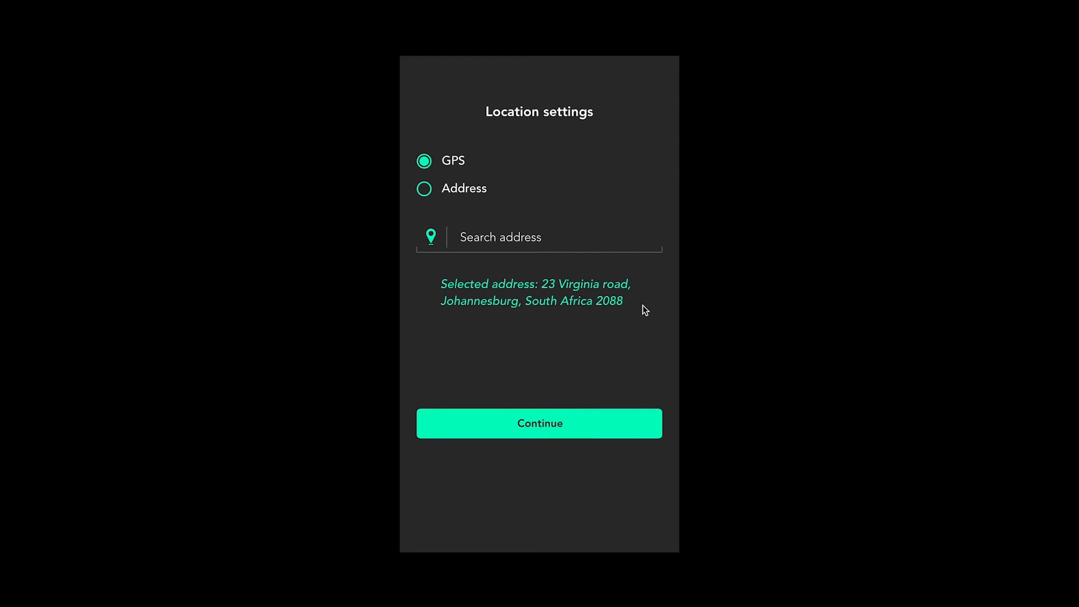
{"action": "left_click", "coordinate": [533, 429]}
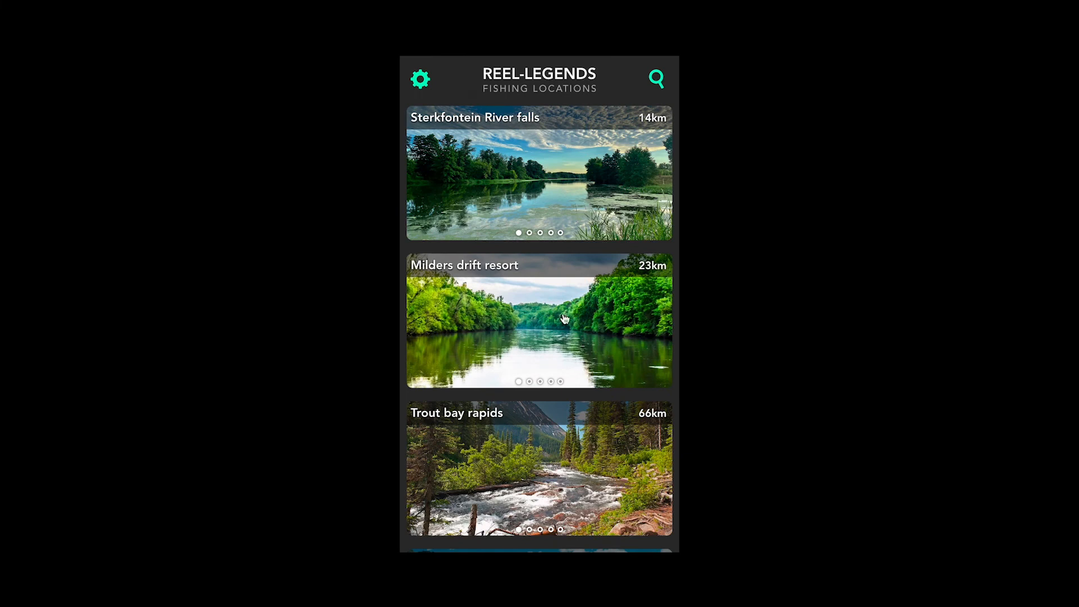
Step: Scroll through the fishing locations, open the Sterkfontein River falls card, review its details and go back to the list
{"action": "scroll", "coordinate": [564, 318], "scroll_direction": "down", "scroll_amount": 3}
{"action": "scroll", "coordinate": [564, 318], "scroll_direction": "up", "scroll_amount": 3}
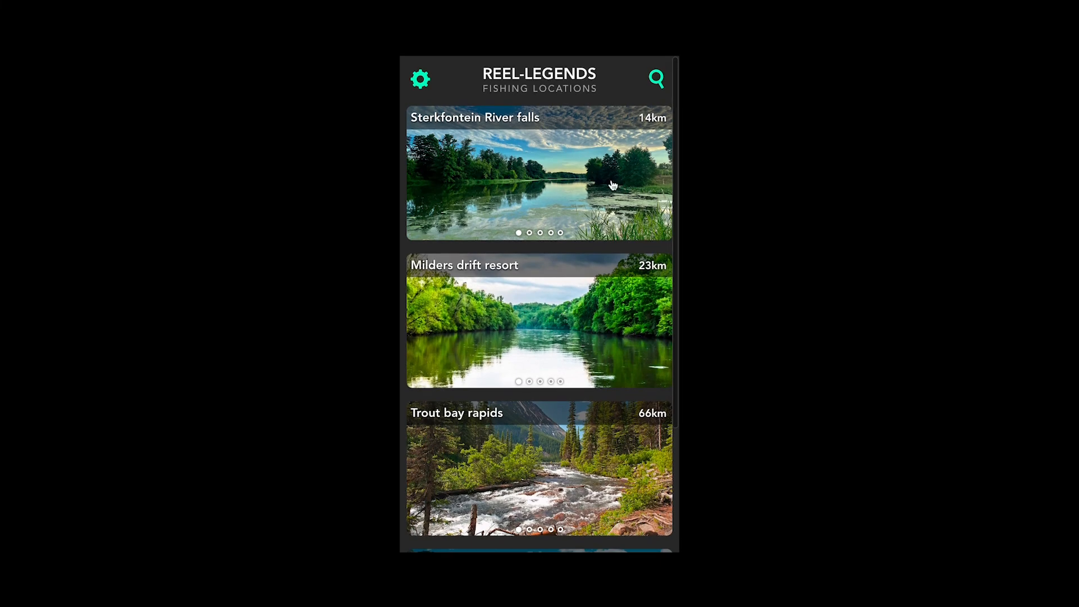
{"action": "left_click", "coordinate": [518, 153]}
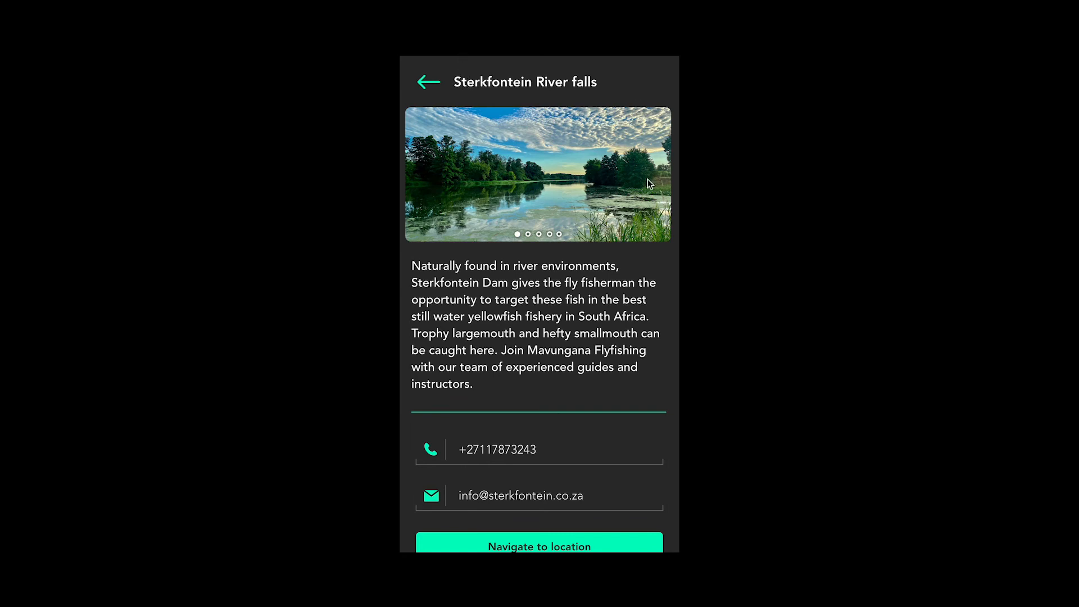
{"action": "scroll", "coordinate": [518, 223], "scroll_direction": "down", "scroll_amount": 1}
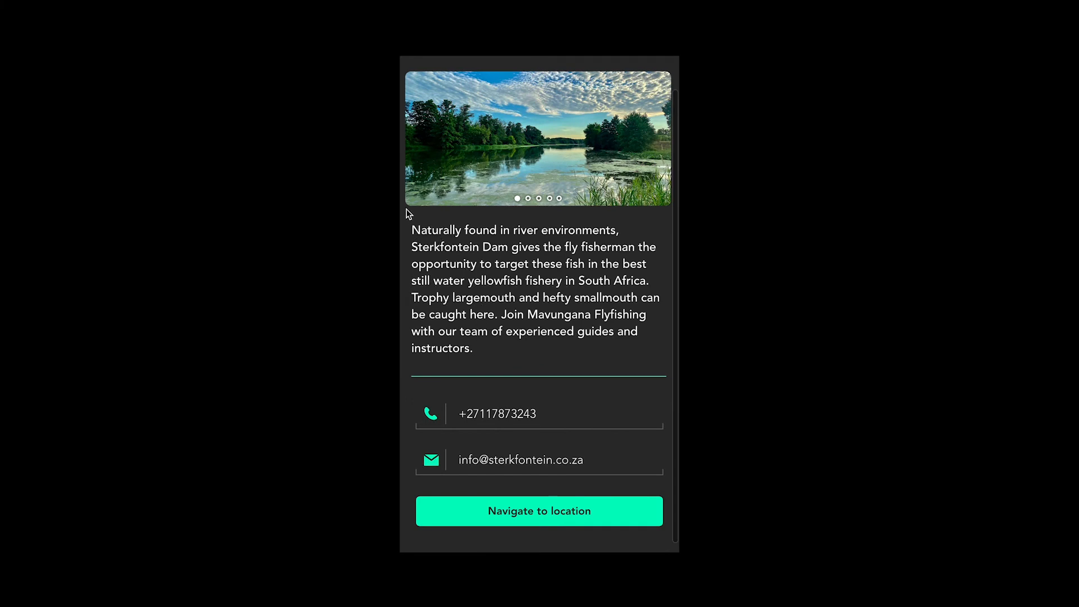
{"action": "scroll", "coordinate": [503, 329], "scroll_direction": "down", "scroll_amount": 1}
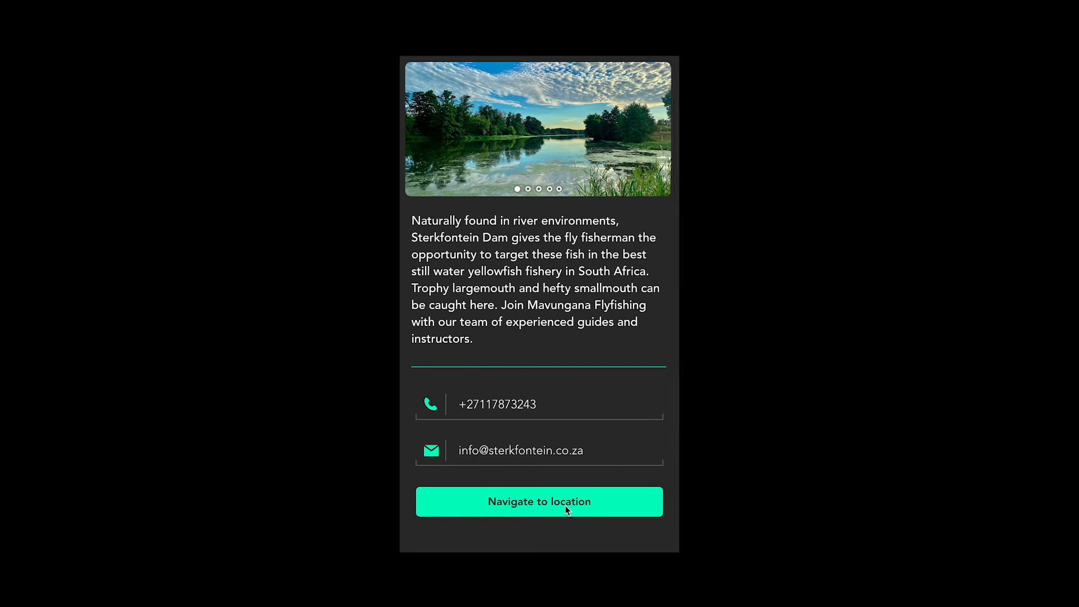
{"action": "scroll", "coordinate": [565, 505], "scroll_direction": "up", "scroll_amount": 2}
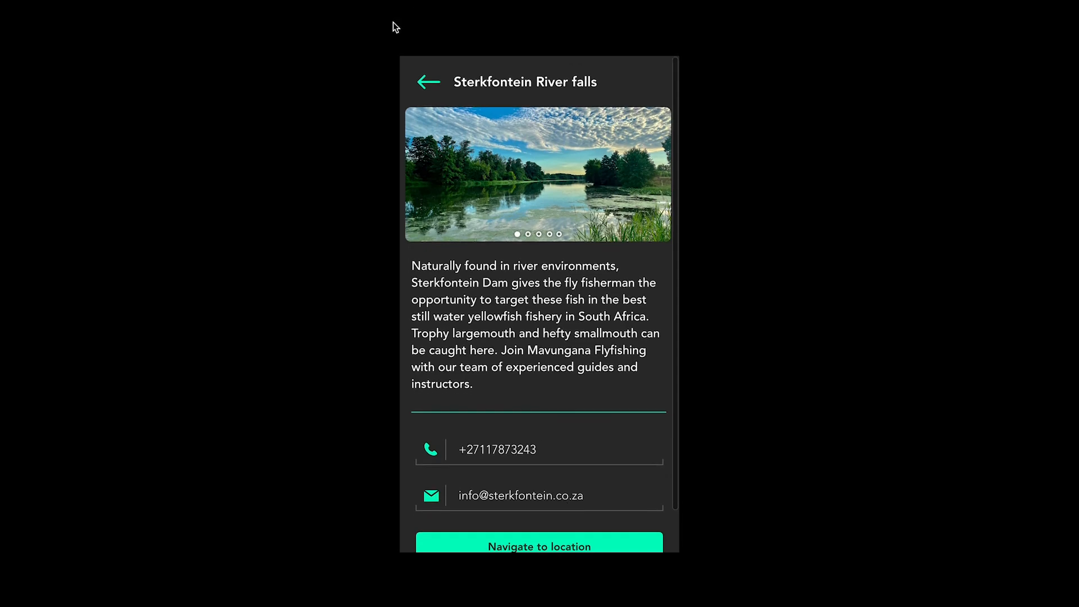
{"action": "left_click", "coordinate": [426, 83]}
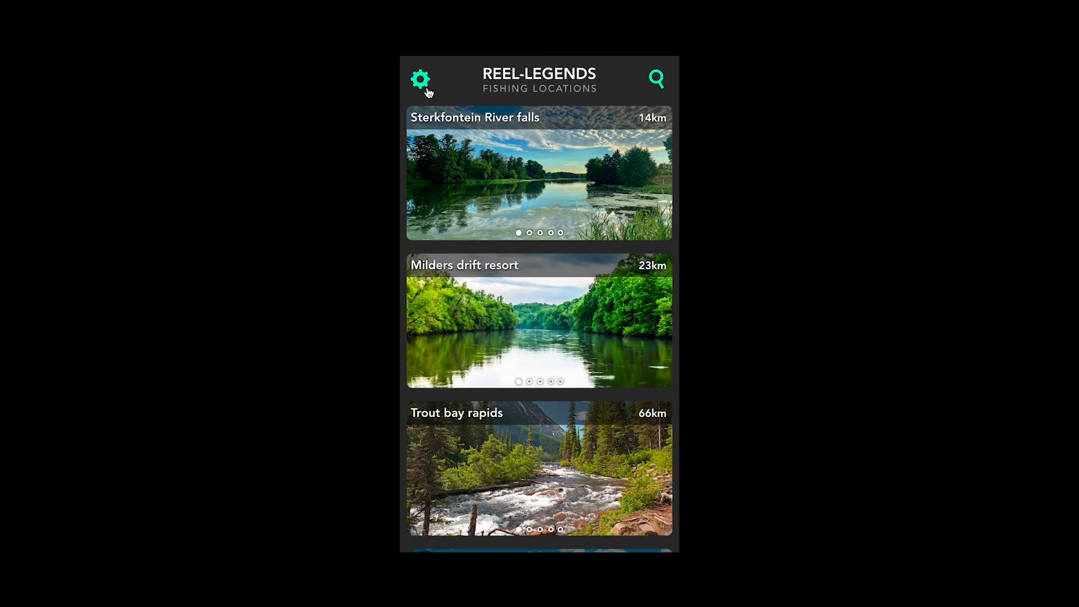
Step: Test the location search by opening Sterkfontein River falls from its results, scrolling the details and going back
{"action": "left_click", "coordinate": [657, 78]}
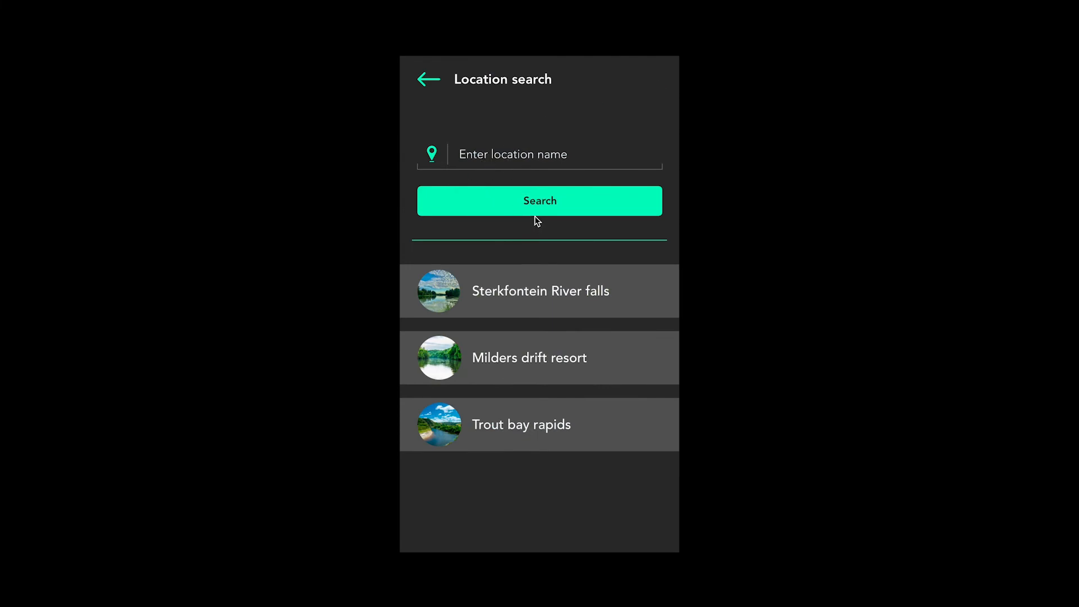
{"action": "left_click", "coordinate": [510, 290]}
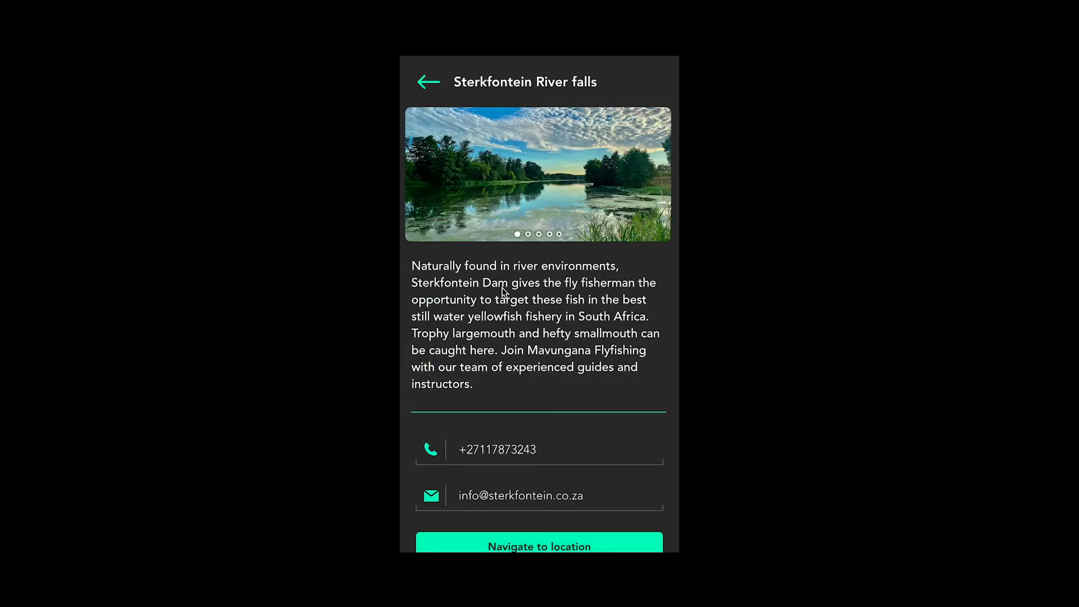
{"action": "scroll", "coordinate": [502, 287], "scroll_direction": "down", "scroll_amount": 2}
{"action": "scroll", "coordinate": [502, 286], "scroll_direction": "up", "scroll_amount": 2}
{"action": "left_click", "coordinate": [427, 83]}
Step: Test the Profile screen by following Location settings, continuing to the locations list, reopening the profile and logging out
{"action": "left_click", "coordinate": [427, 85]}
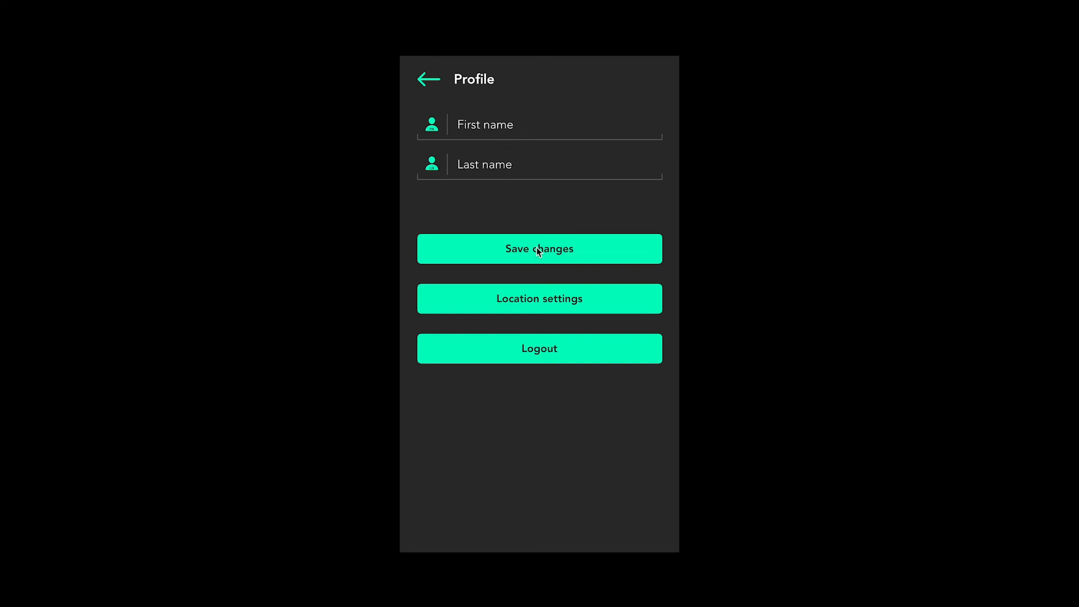
{"action": "left_click", "coordinate": [534, 308]}
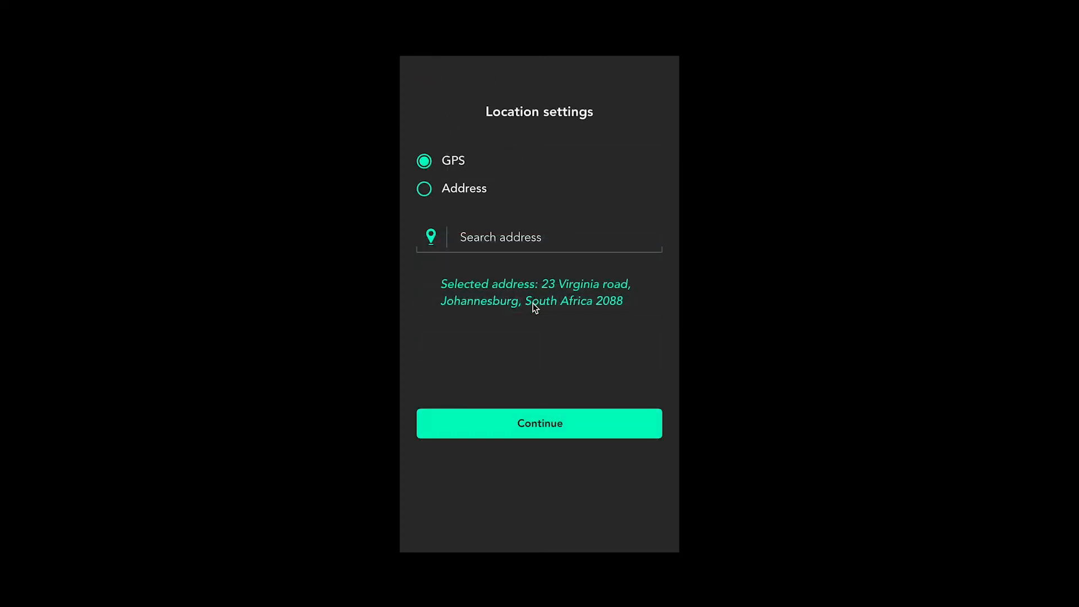
{"action": "left_click", "coordinate": [526, 424]}
{"action": "left_click", "coordinate": [427, 87]}
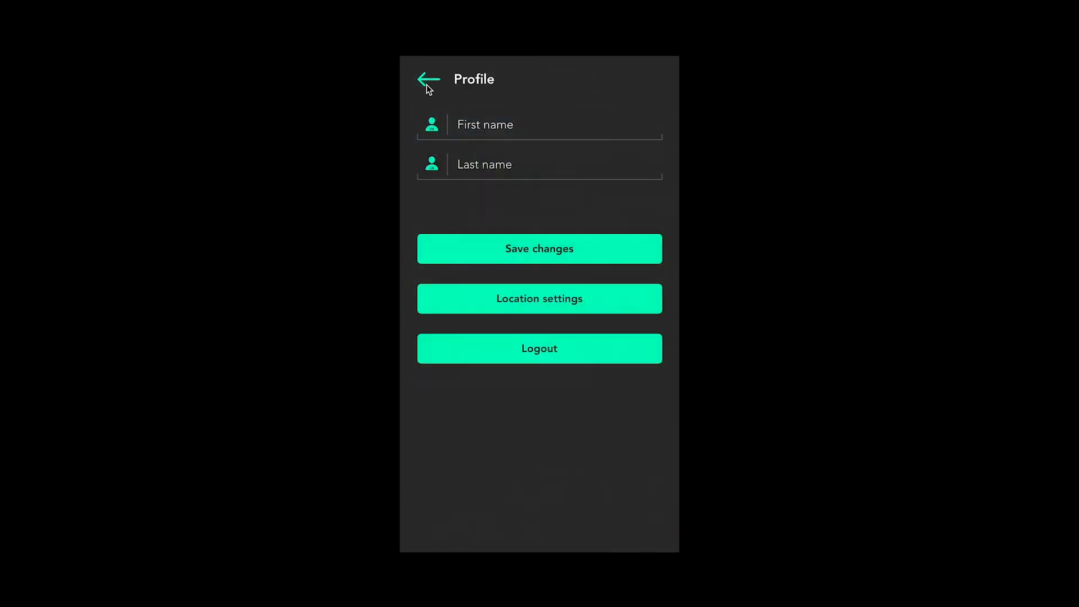
{"action": "left_click", "coordinate": [551, 353]}
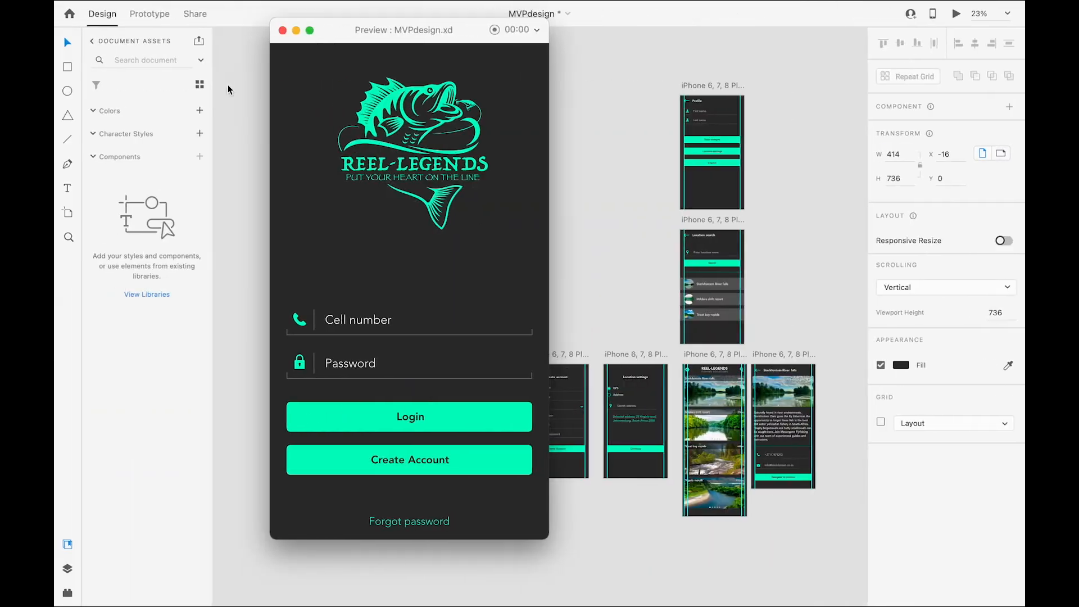
Step: Close the preview, update the Flow 1 Design Review share link and copy it
{"action": "left_click", "coordinate": [282, 34]}
{"action": "left_click", "coordinate": [195, 13]}
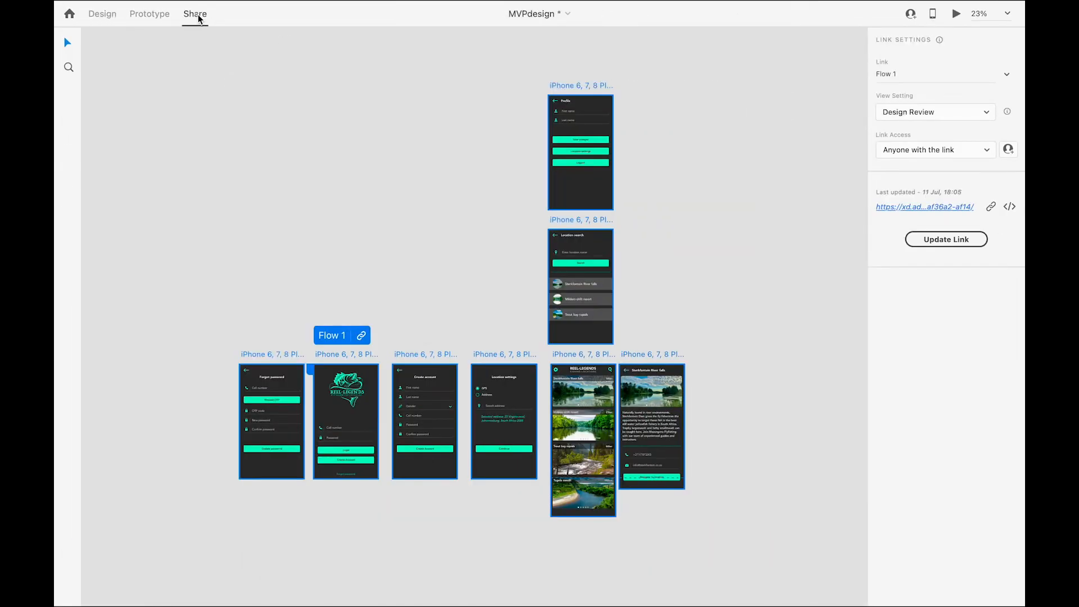
{"action": "left_click", "coordinate": [971, 242]}
{"action": "left_click", "coordinate": [990, 207]}
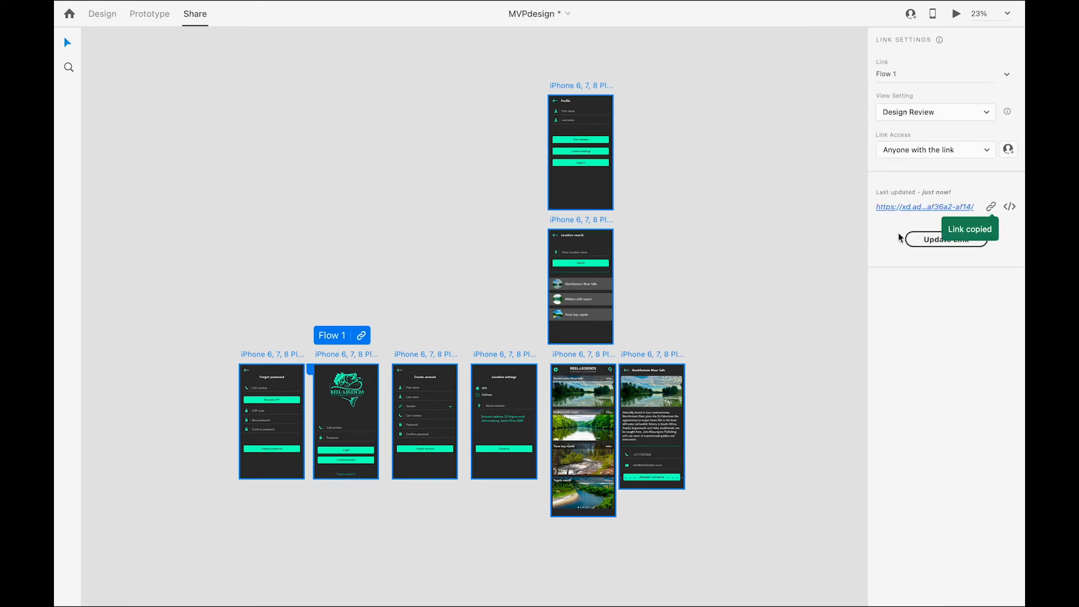
Step: Switch to Chrome and open the copied prototype link in a new tab
{"action": "key", "text": "ctrl+Left"}
{"action": "key", "text": "super+t"}
{"action": "key", "text": "super+v"}
{"action": "key", "text": "Return"}
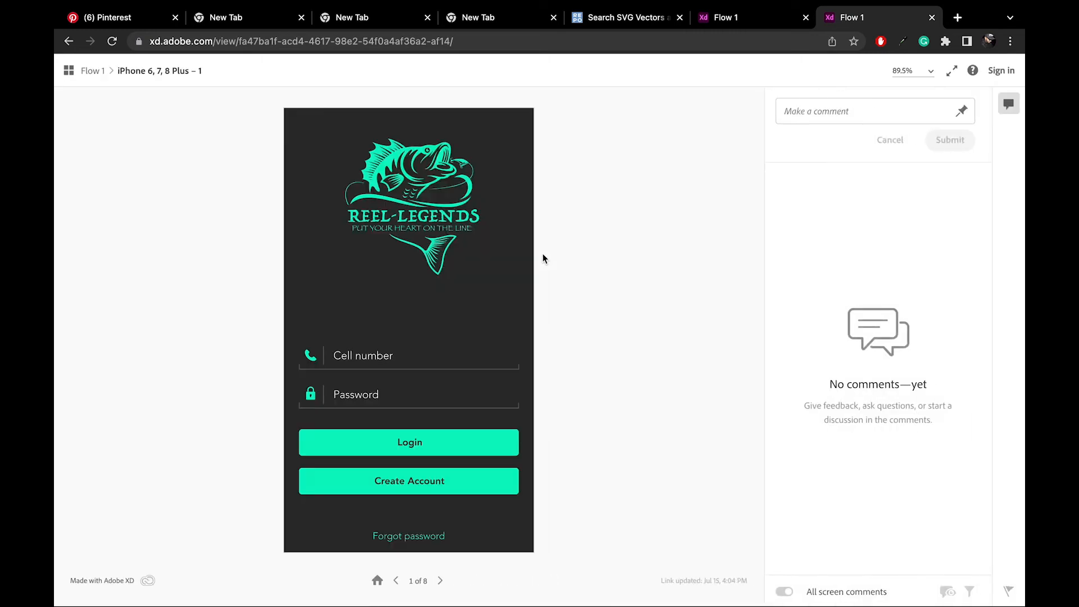
Step: Follow Login and Location settings to the fishing locations screen in the shared prototype and activate its comment field
{"action": "left_click", "coordinate": [428, 453]}
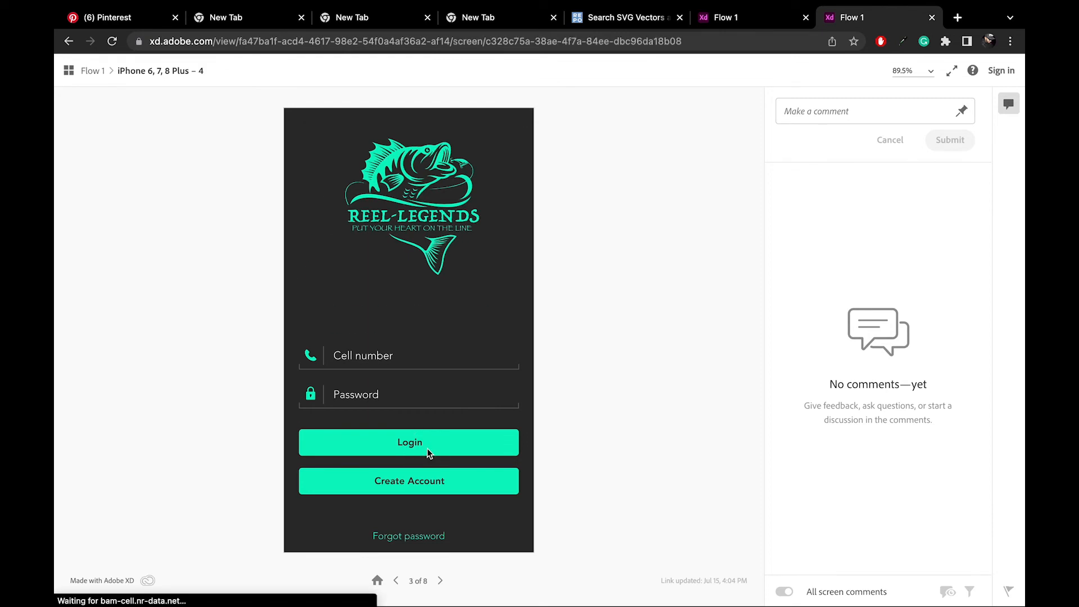
{"action": "left_click", "coordinate": [385, 443]}
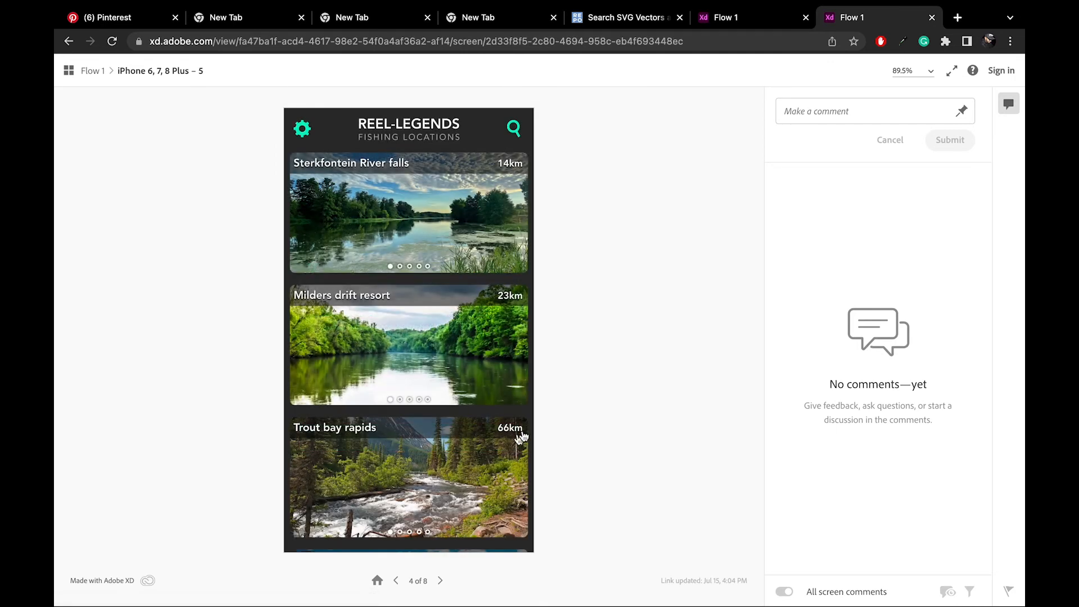
{"action": "left_click", "coordinate": [836, 111]}
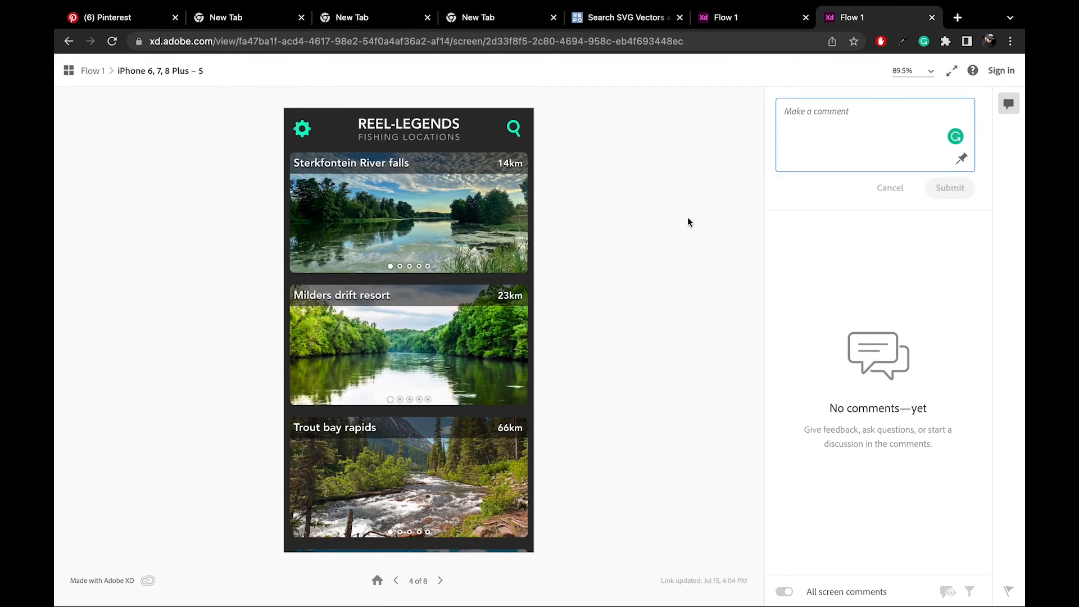